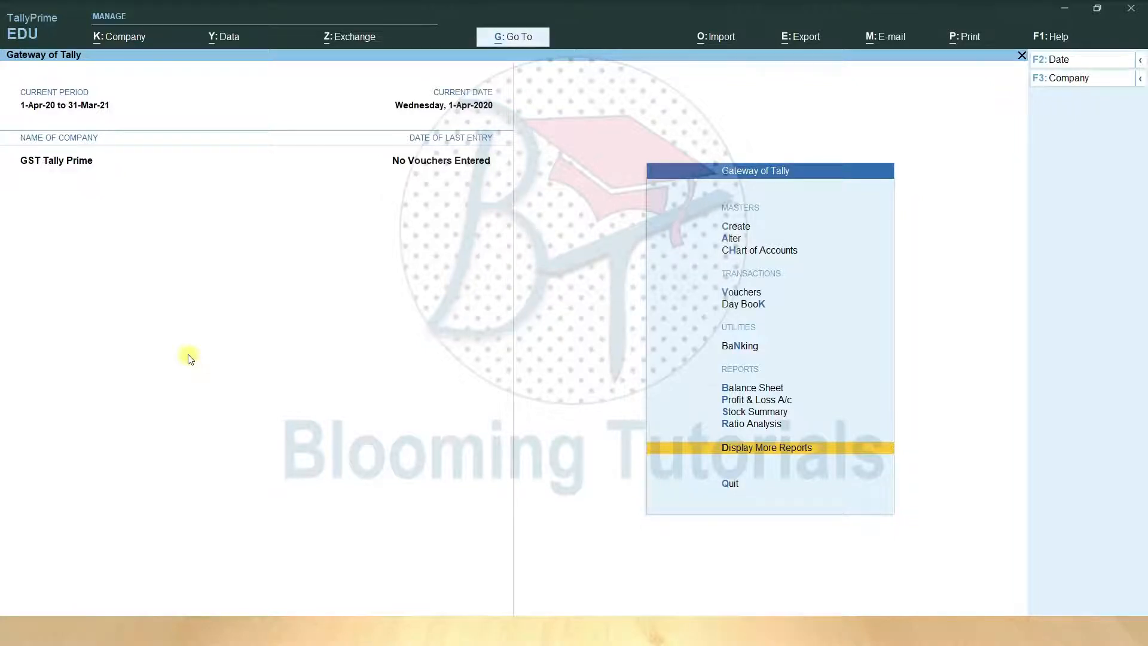
- Enable Goods and Services Tax (GST) in the company features, bringing up the company's GST details
key("F11")
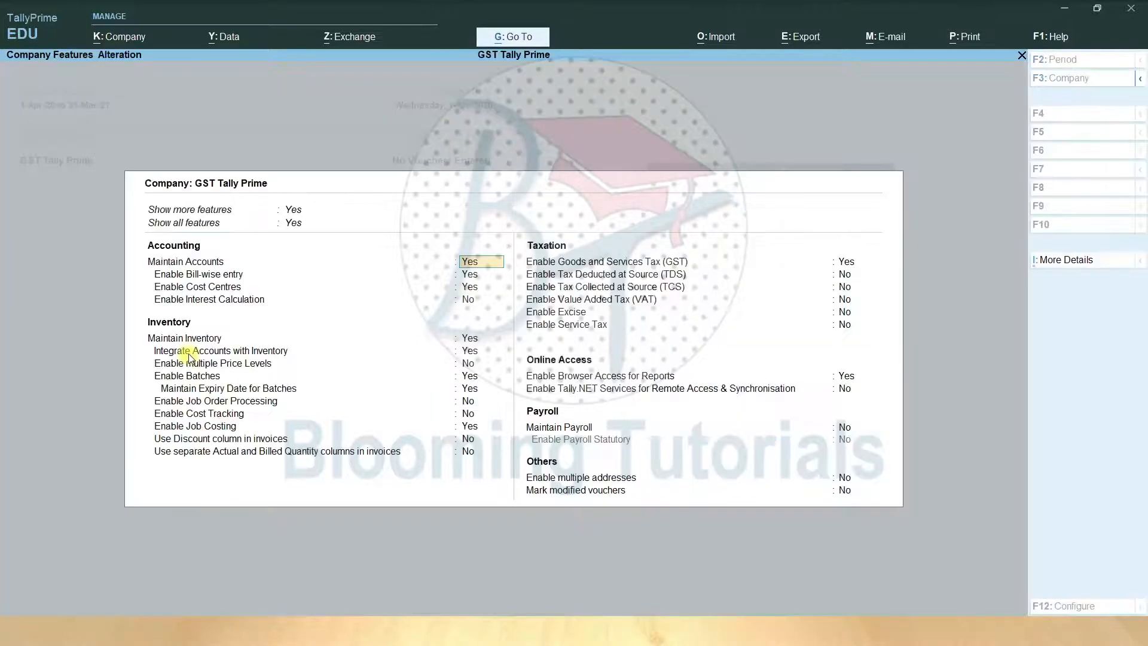
left_click(847, 262)
type("y")
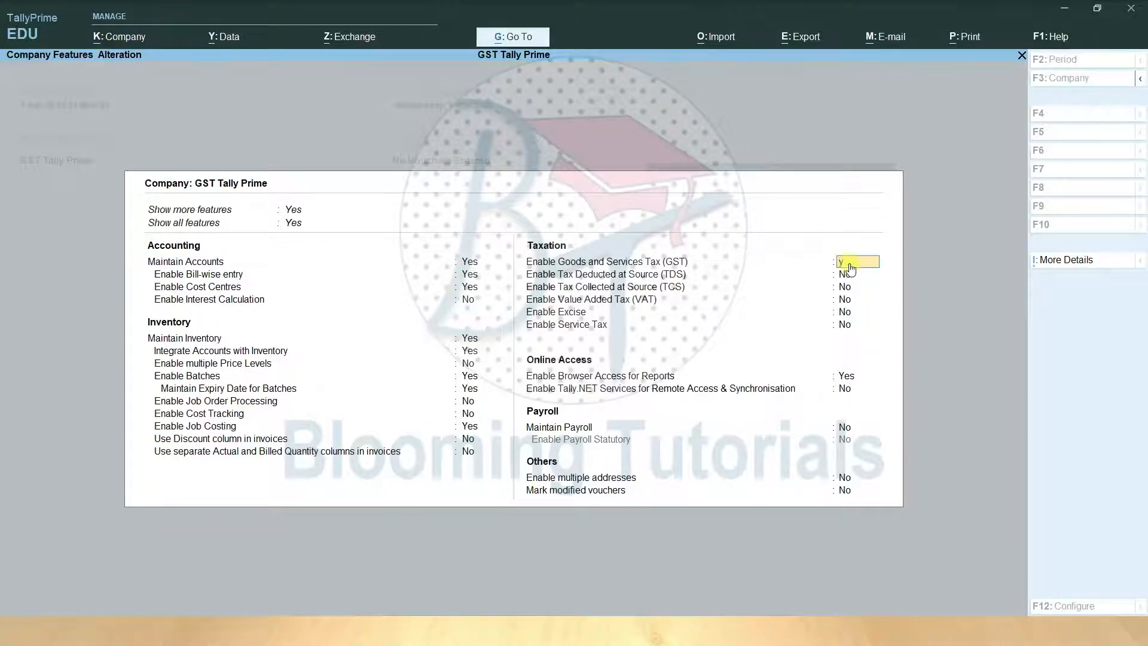
key("Return")
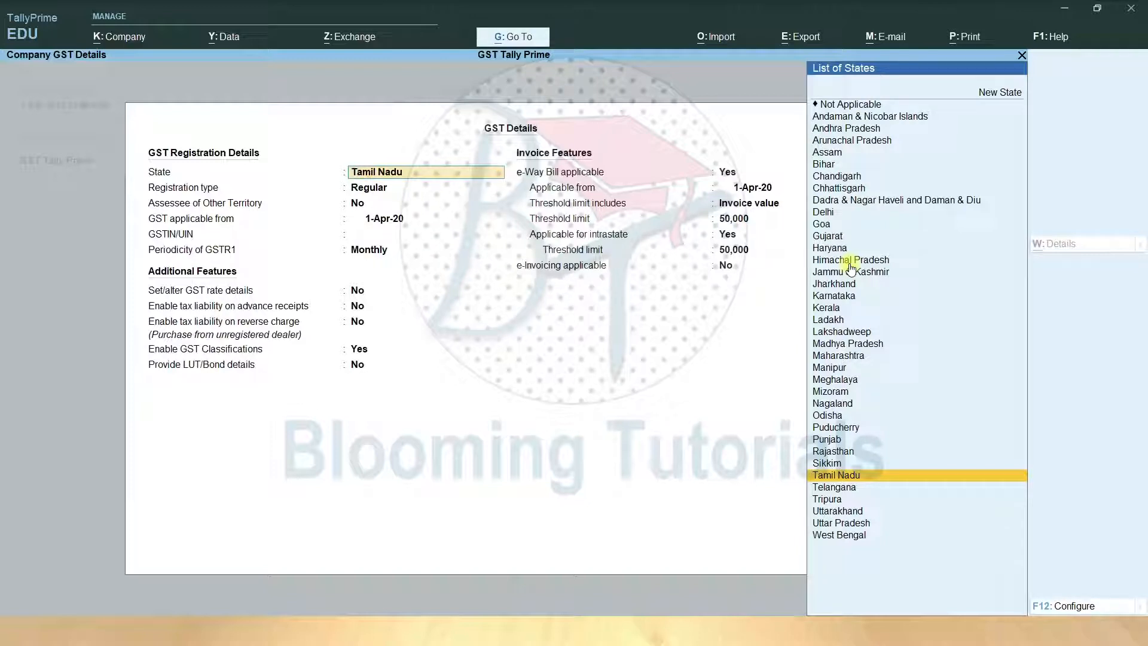
- Accept Tamil Nadu, Regular registration, GST applicable from 1-Apr-20 and monthly GSTR1 periodicity, leaving the GSTIN/UIN blank
key("Return")
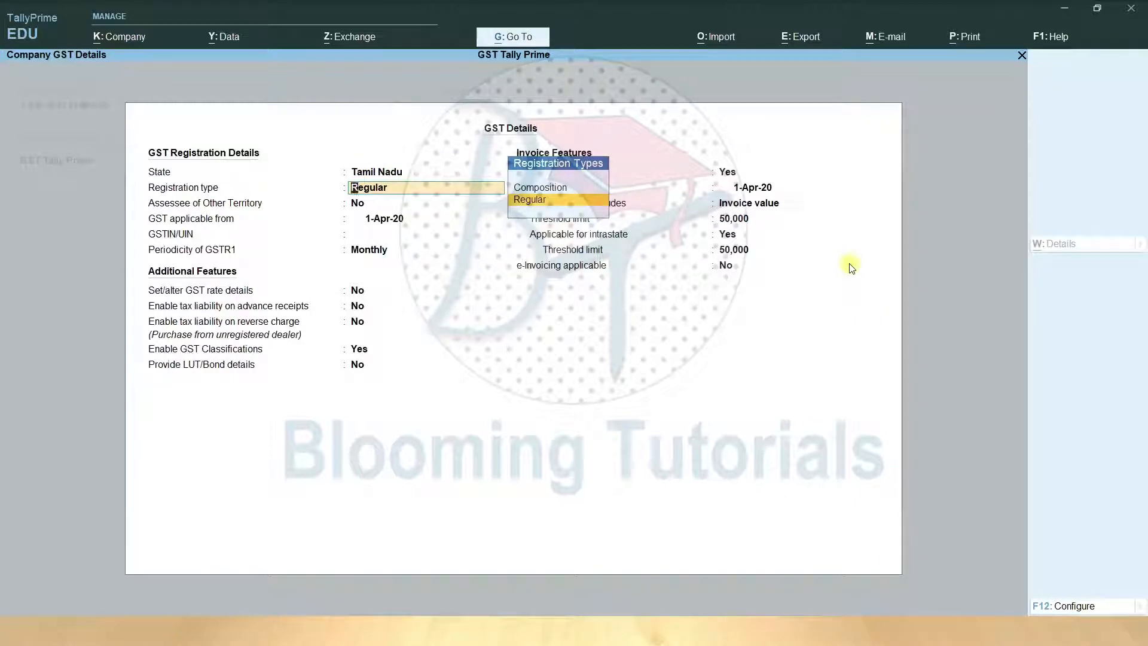
key("Return")
key("Return")
key("Return")
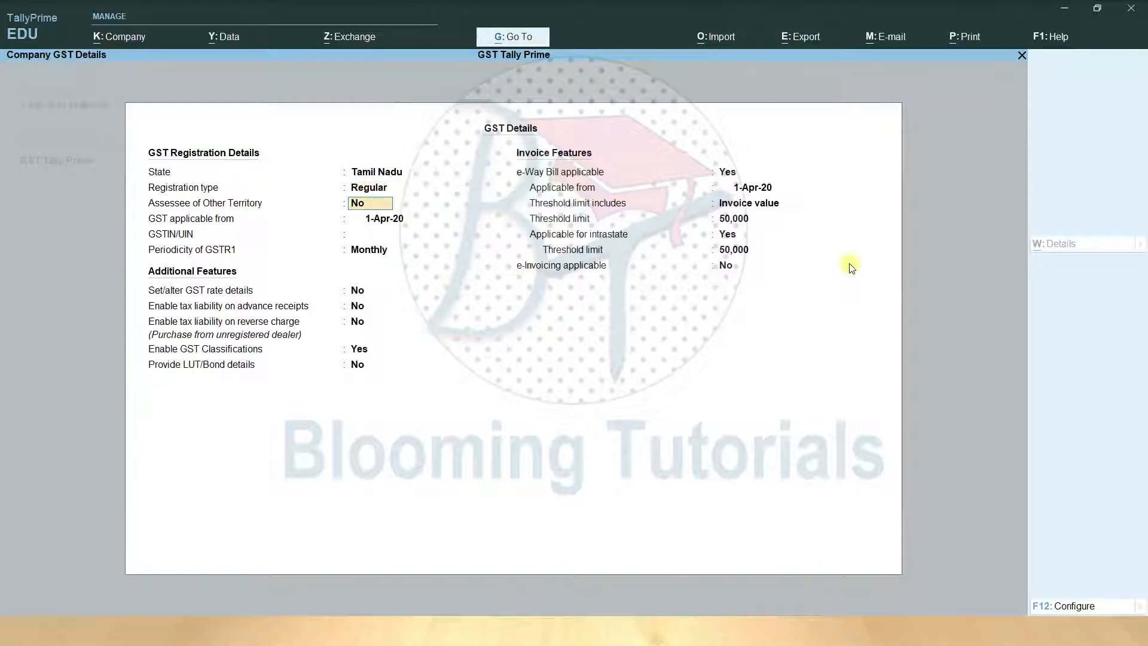
key("Return")
key("Return")
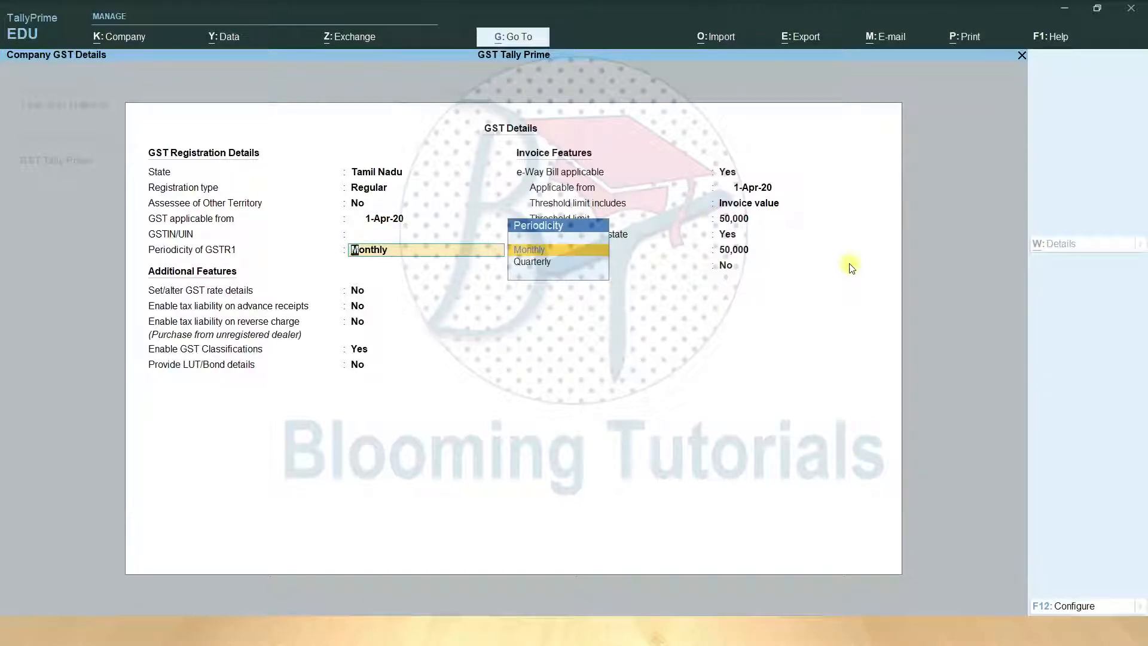
key("BackSpace")
key("BackSpace")
key("Return")
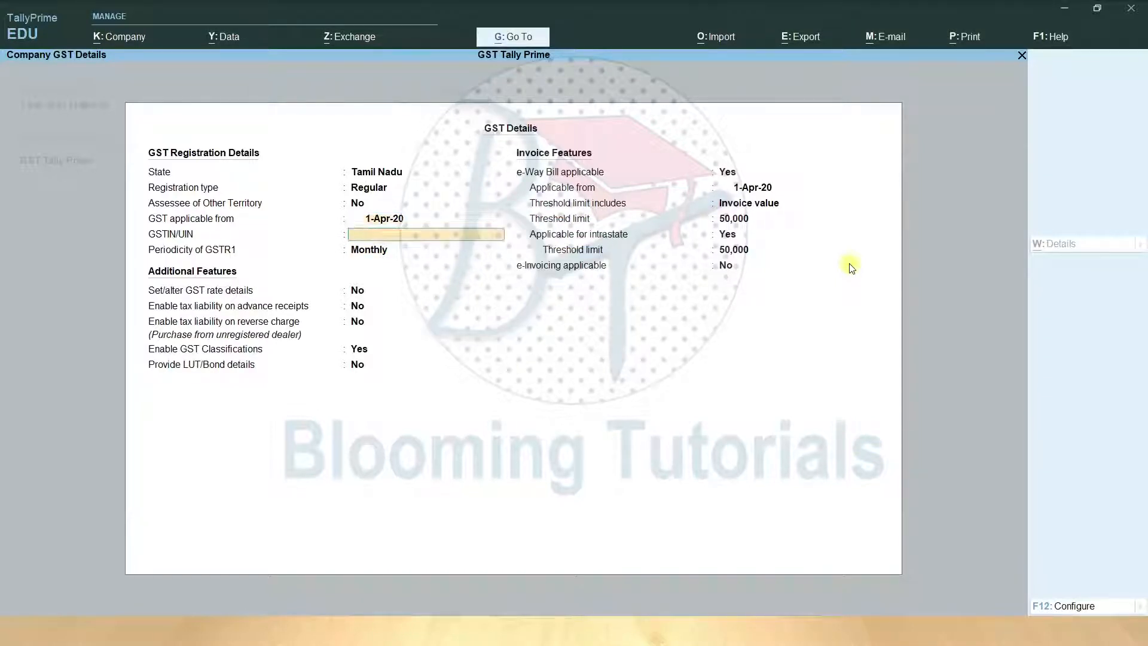
key("Return")
key("Return")
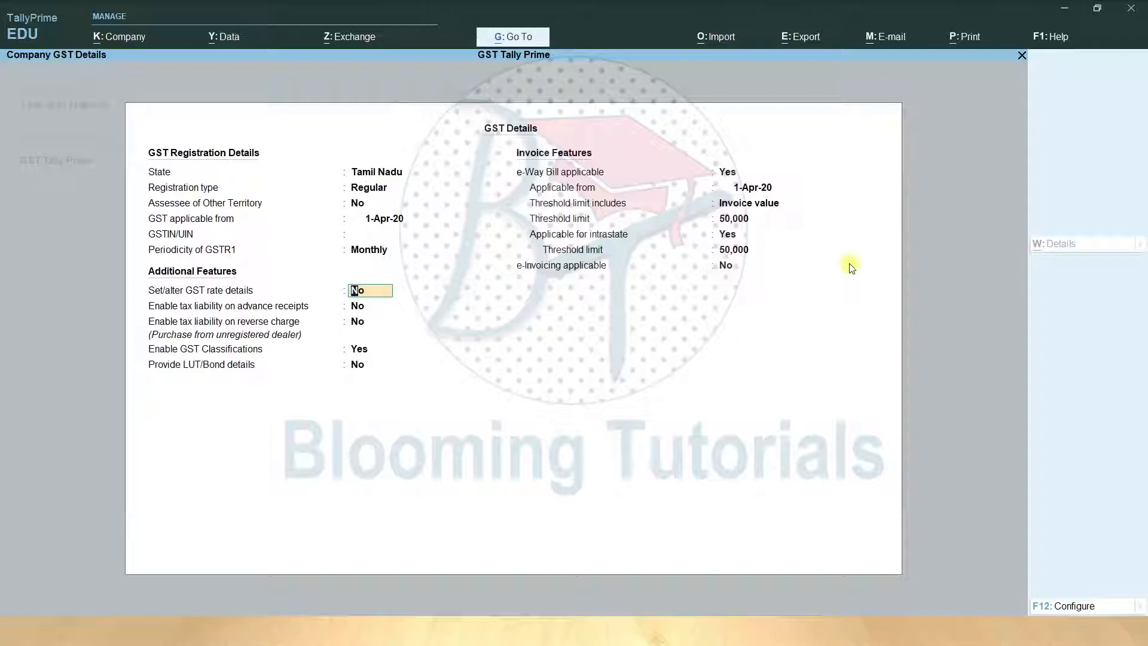
- Set Enable GST Classifications to No and keep the other additional GST features at No
key("Return")
key("Return")
key("Return")
key("Return")
key("Up")
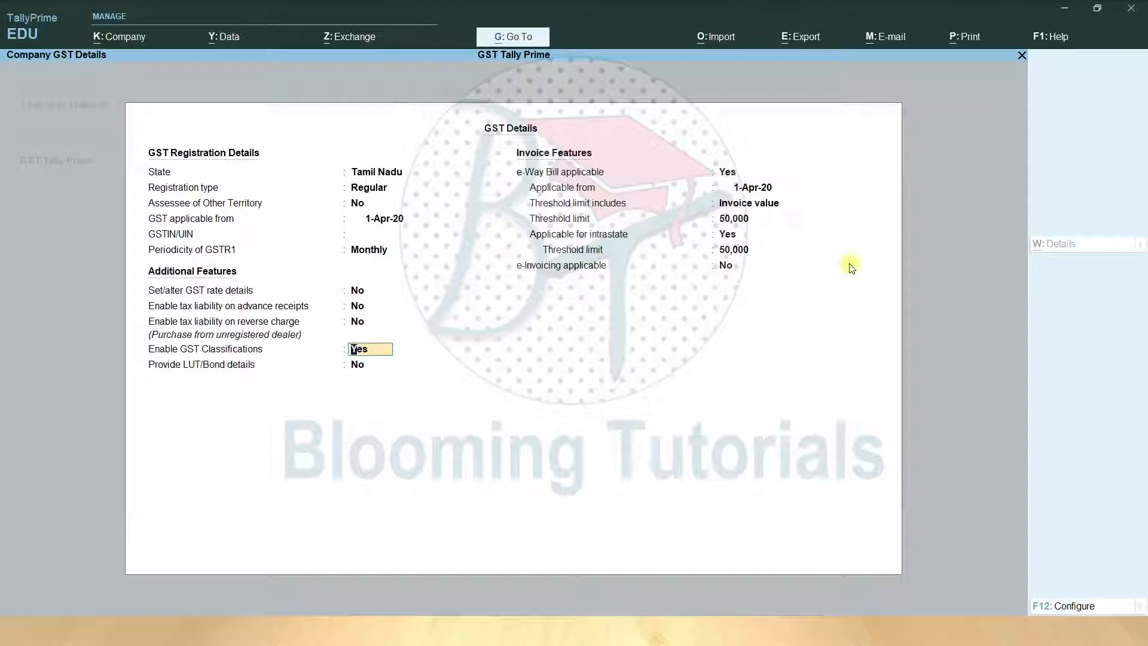
type("n")
key("Return")
key("Return")
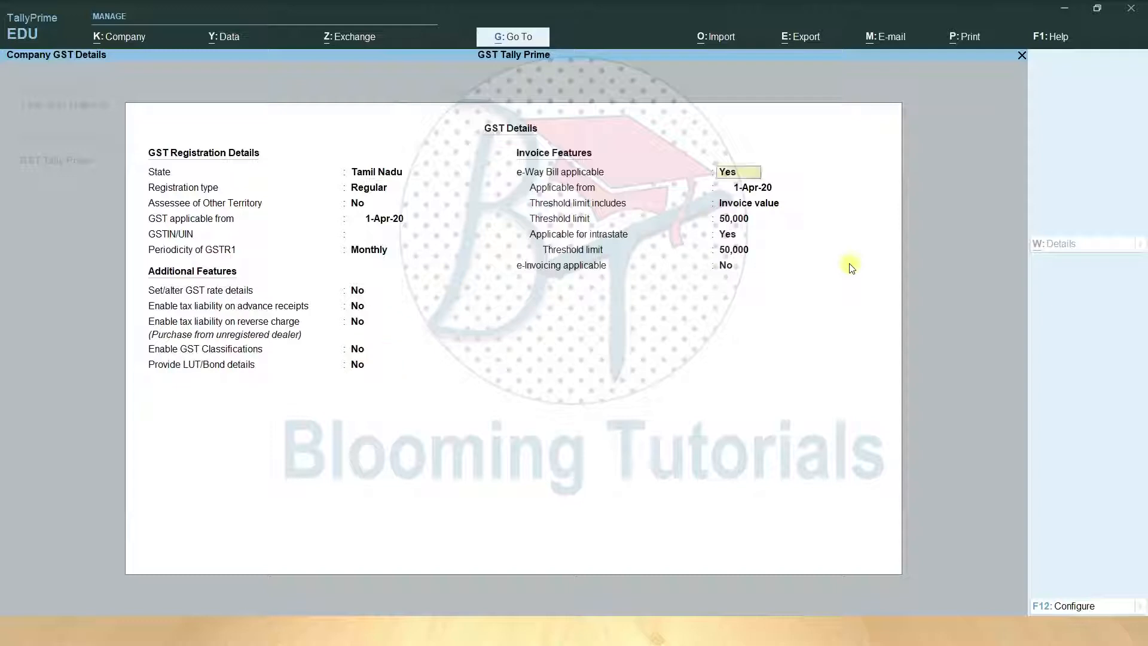
- Set e-Way Bill applicable to No, keep e-Invoicing at No, and save the GST details and company features
type("n")
key("Return")
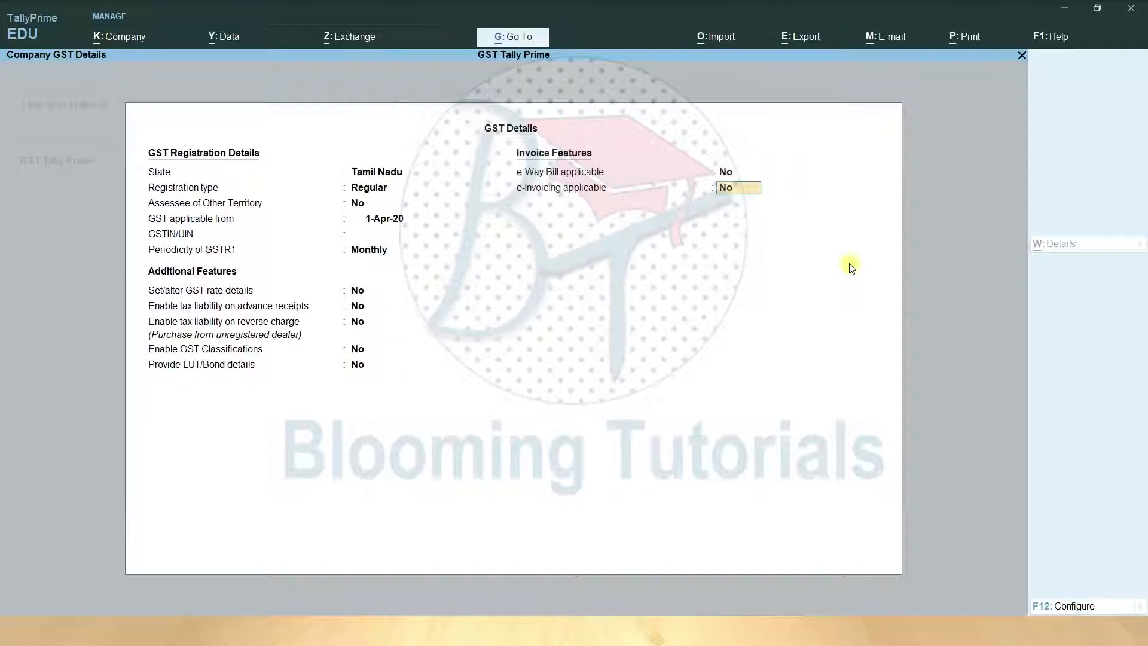
key("Return")
key("ctrl")
key("ctrl+a")
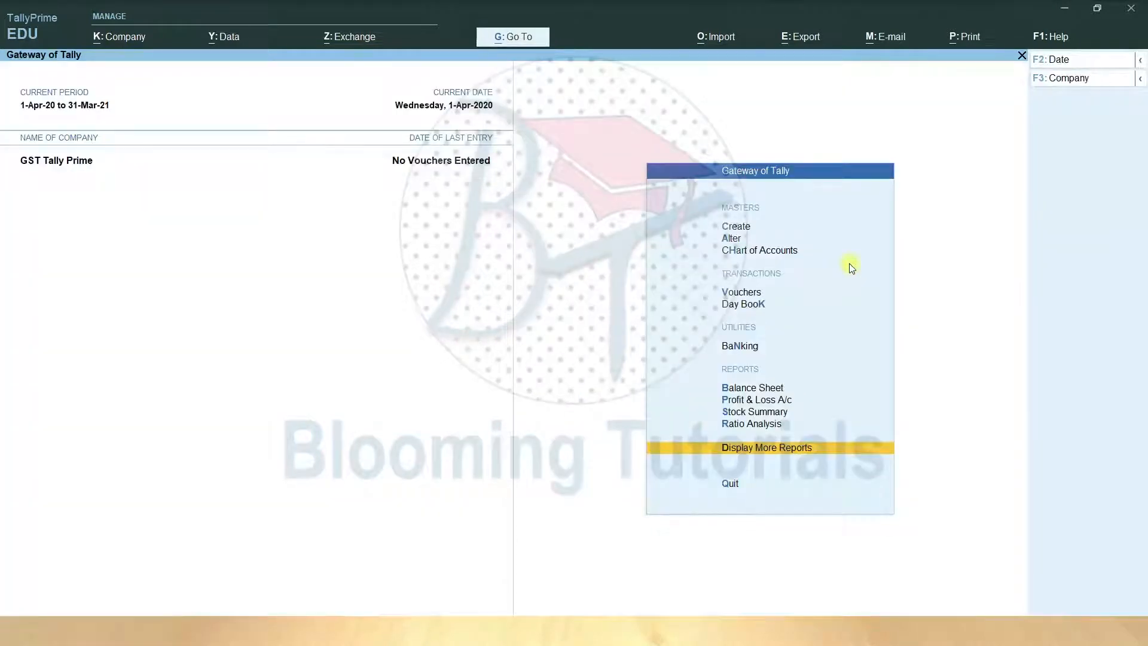
- Disable batches and job costing in the company features, keeping job order processing and cost tracking at No
key("F11")
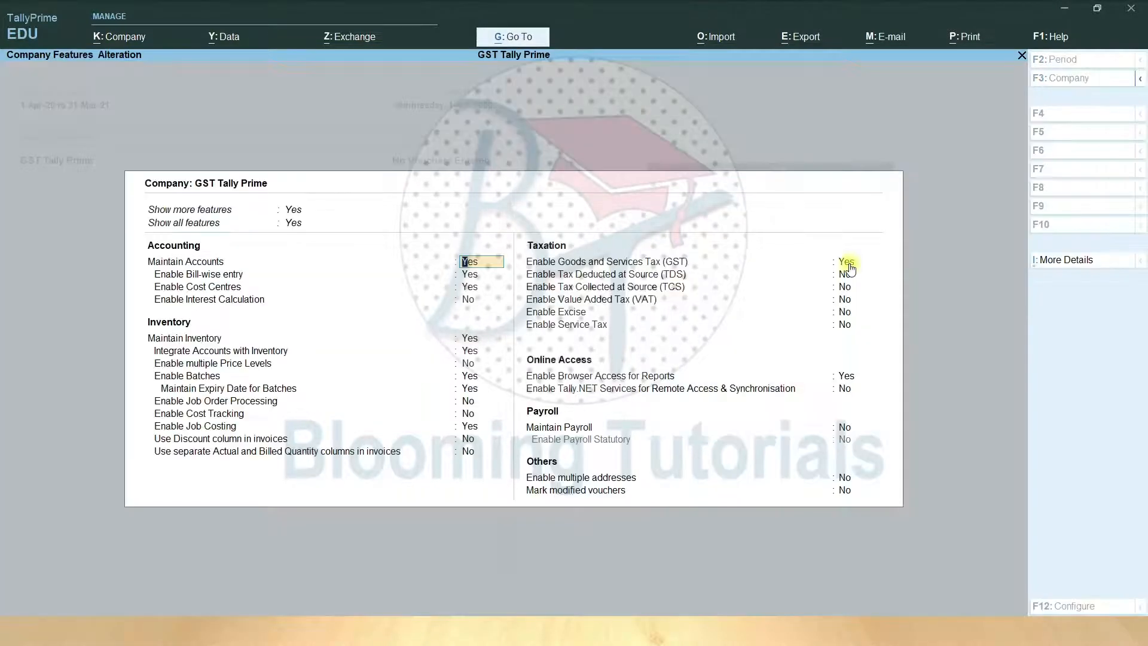
key("Down")
key("Down")
key("Down")
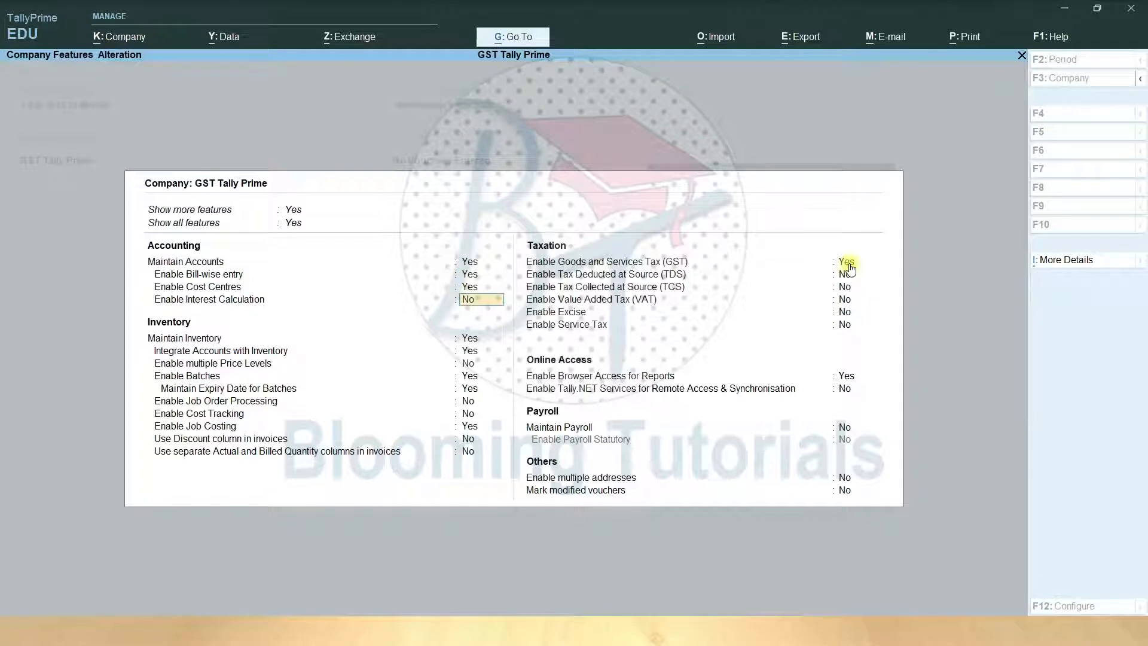
key("Down")
key("Down")
key("Down")
key("Down")
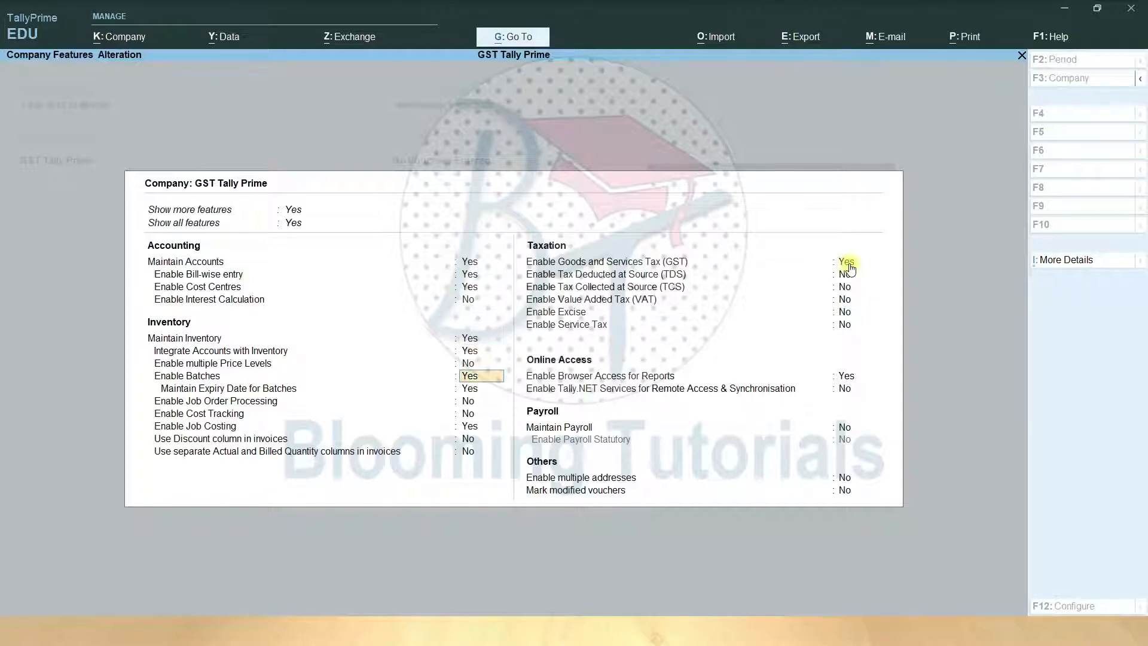
key("n")
key("Return")
type("n")
key("Return")
type("n")
key("Return")
type("n")
key("Return")
key("Return")
key("Return")
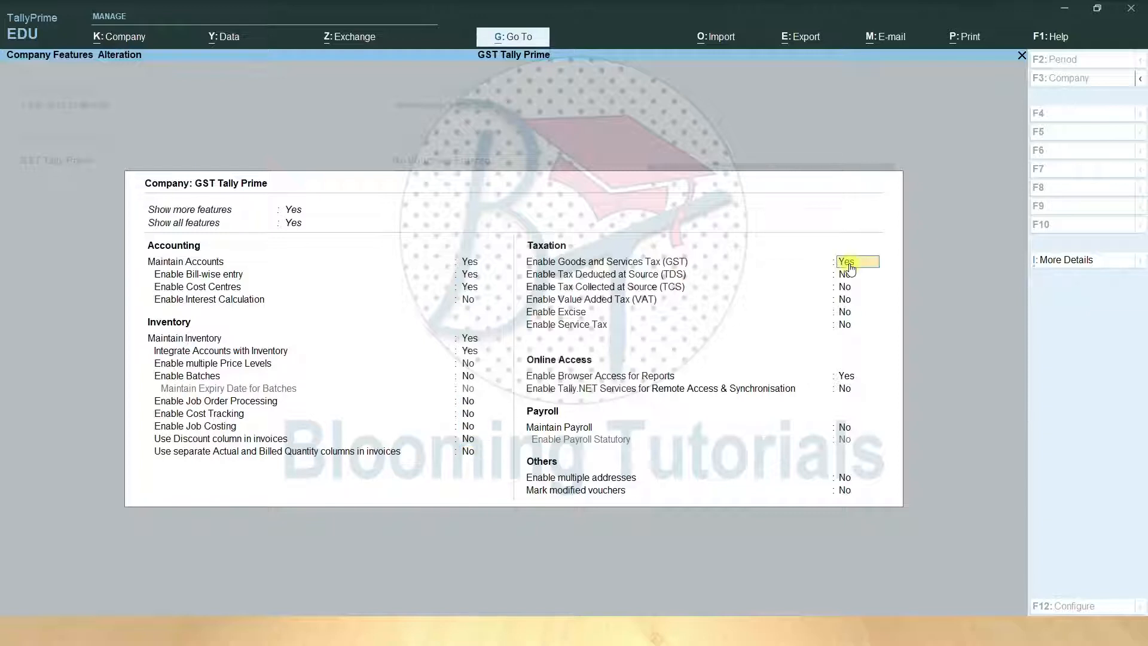
key("ctrl")
key("Return")
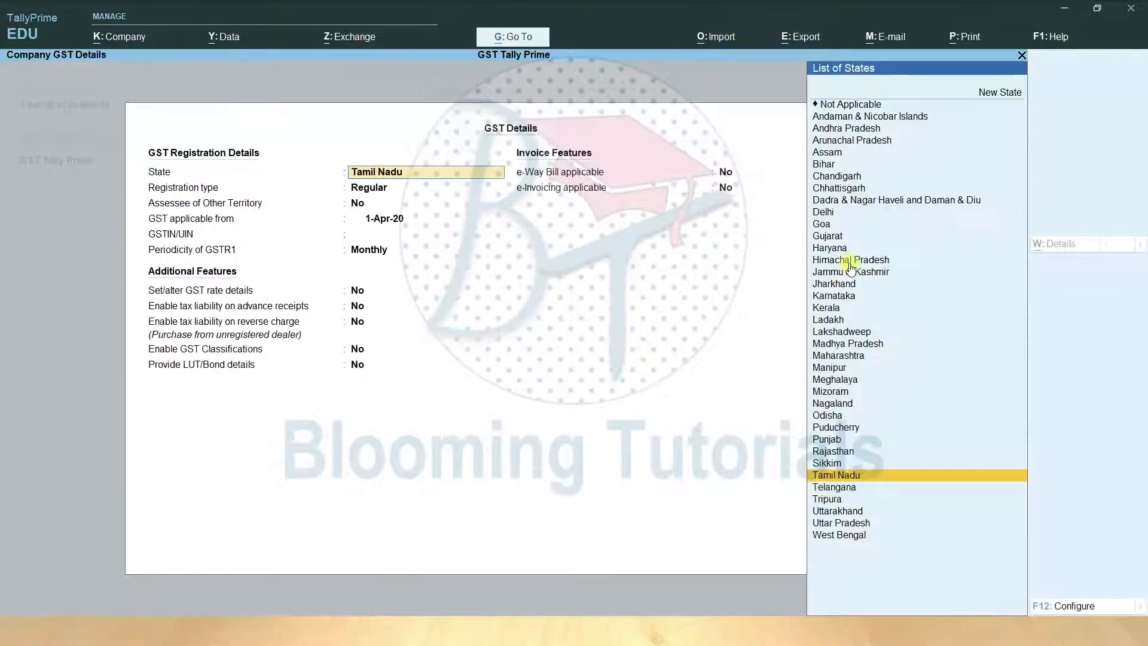
key("BackSpace")
key("Escape")
key("y")
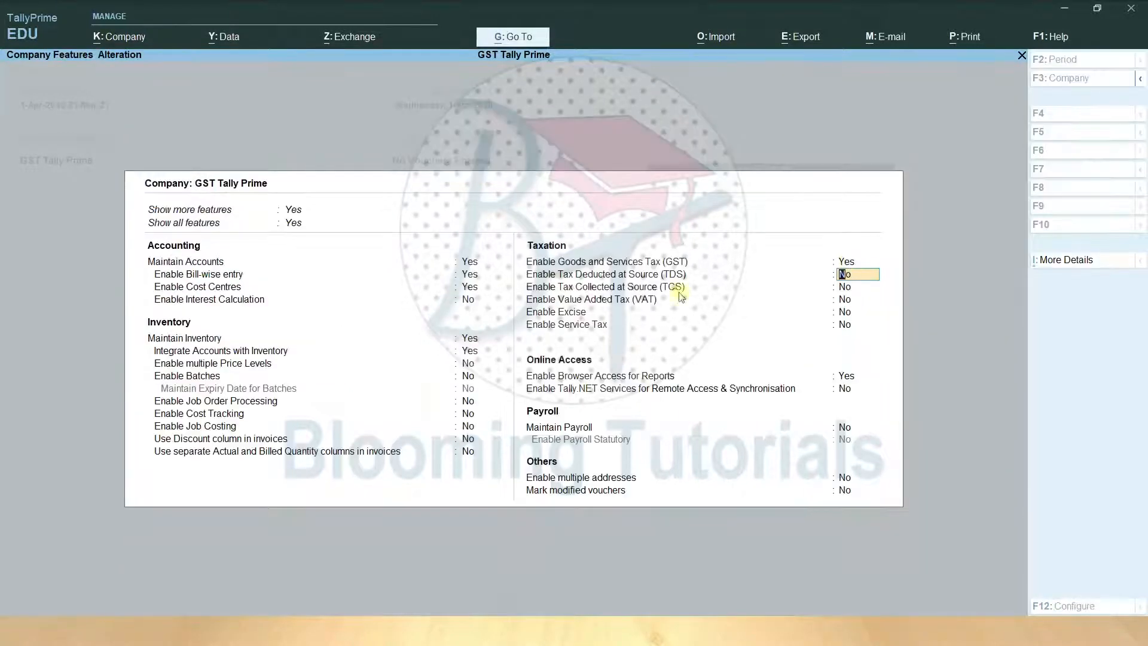
- Set Enable Cost Centres to No and save the company features
left_click(476, 288)
type("n")
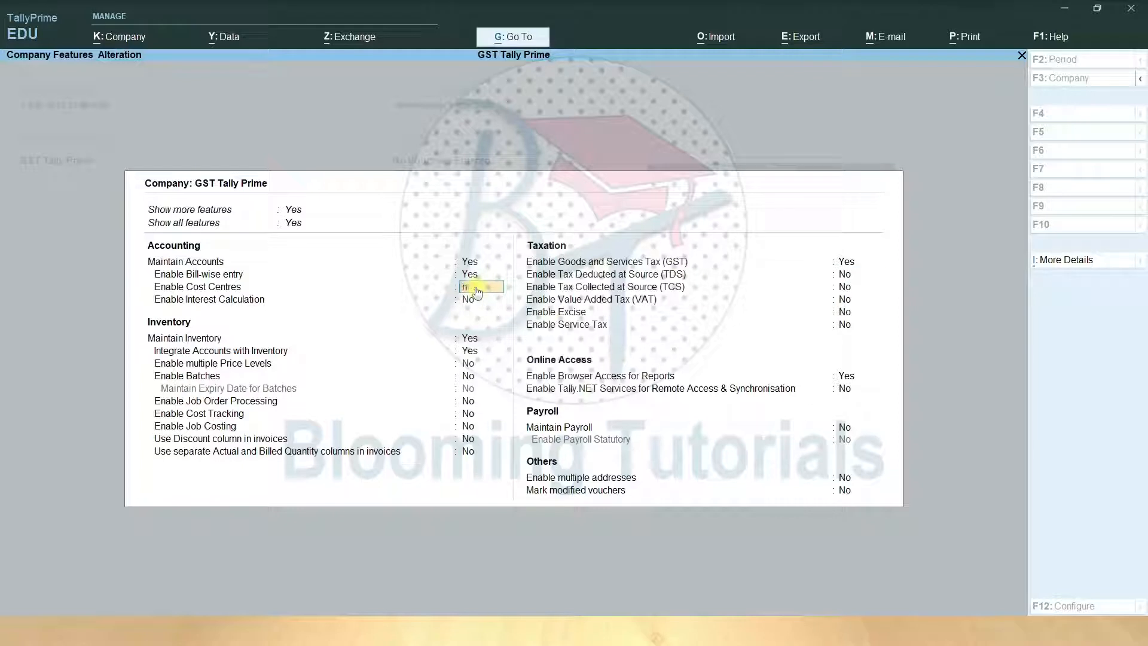
key("Return")
key("ctrl+a")
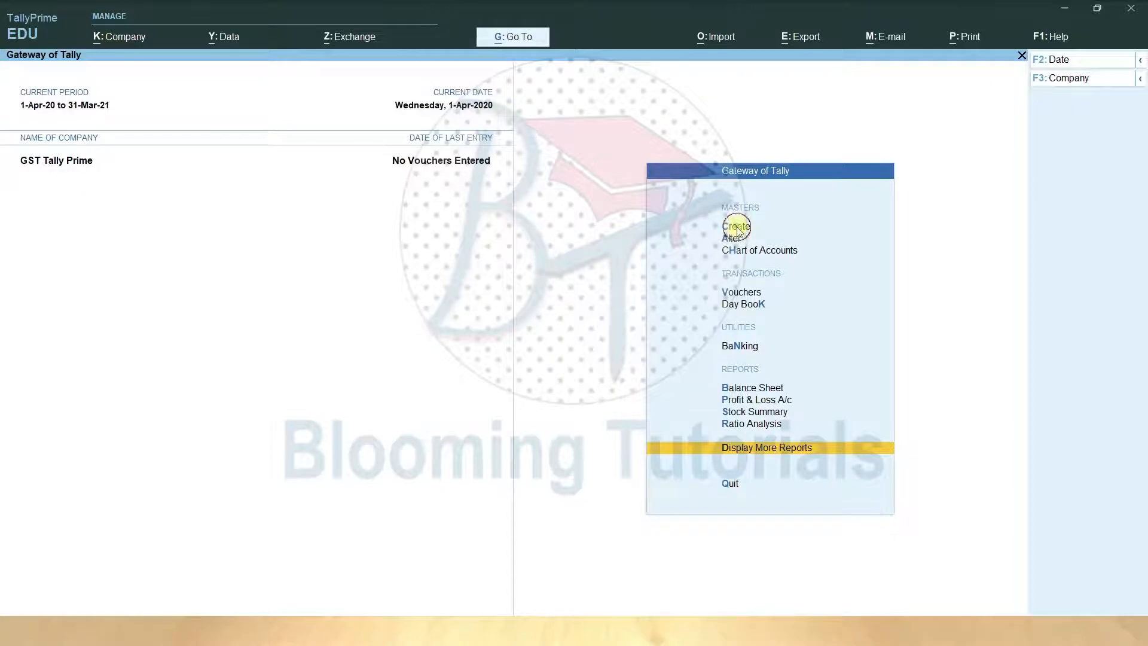
- Start a new ledger and name it Purchase@18%, checking the GST rate in the exercise slide show
left_click(736, 227)
left_click(421, 185)
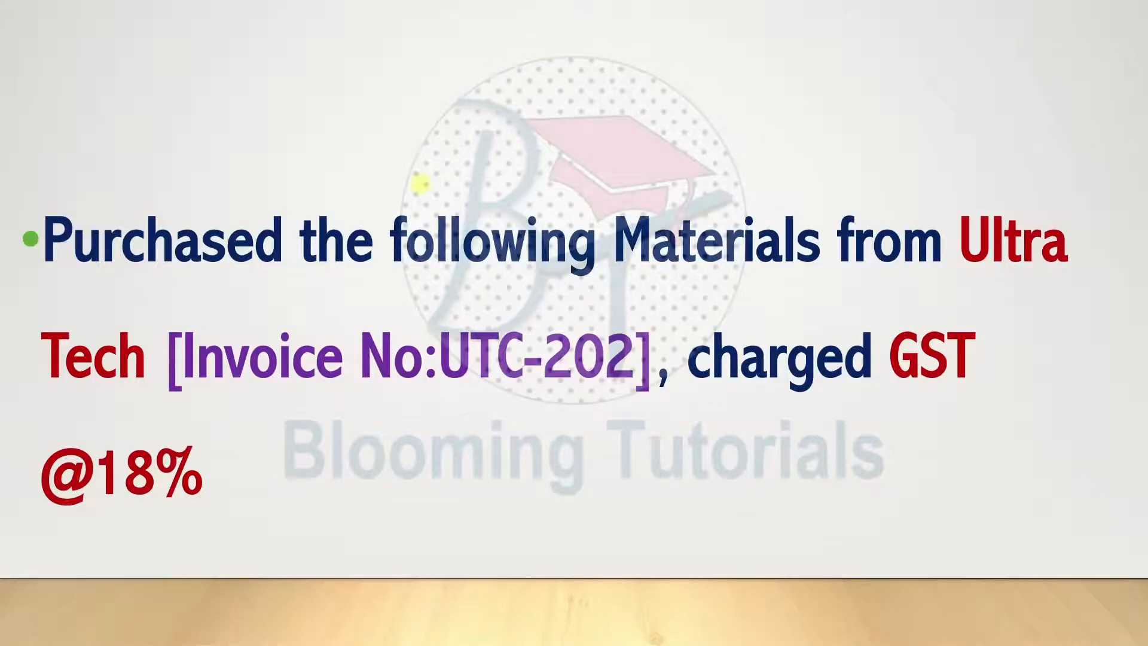
key("alt+Tab")
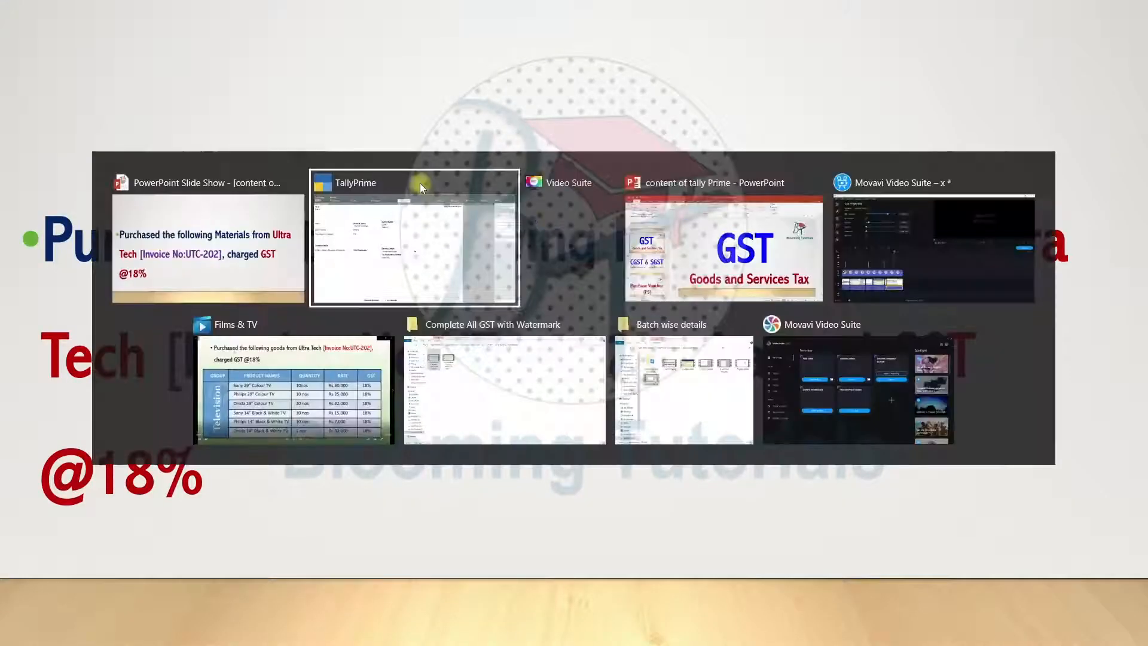
type("Purchase@")
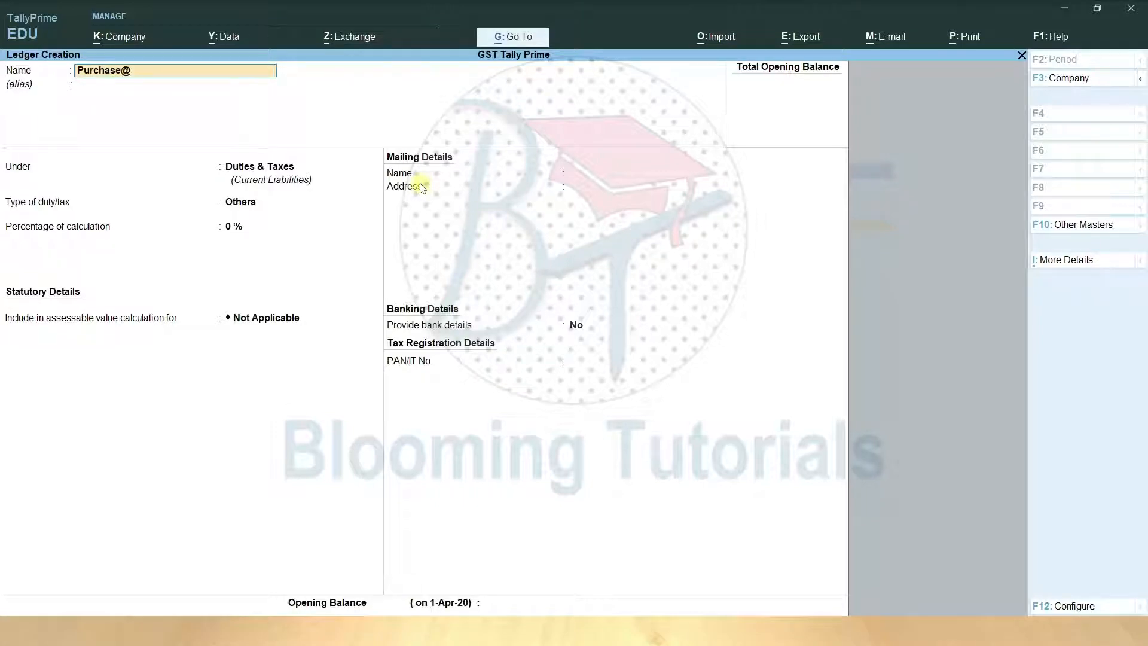
key("alt+Tab")
key("alt+Tab")
type("@18%")
key("Return")
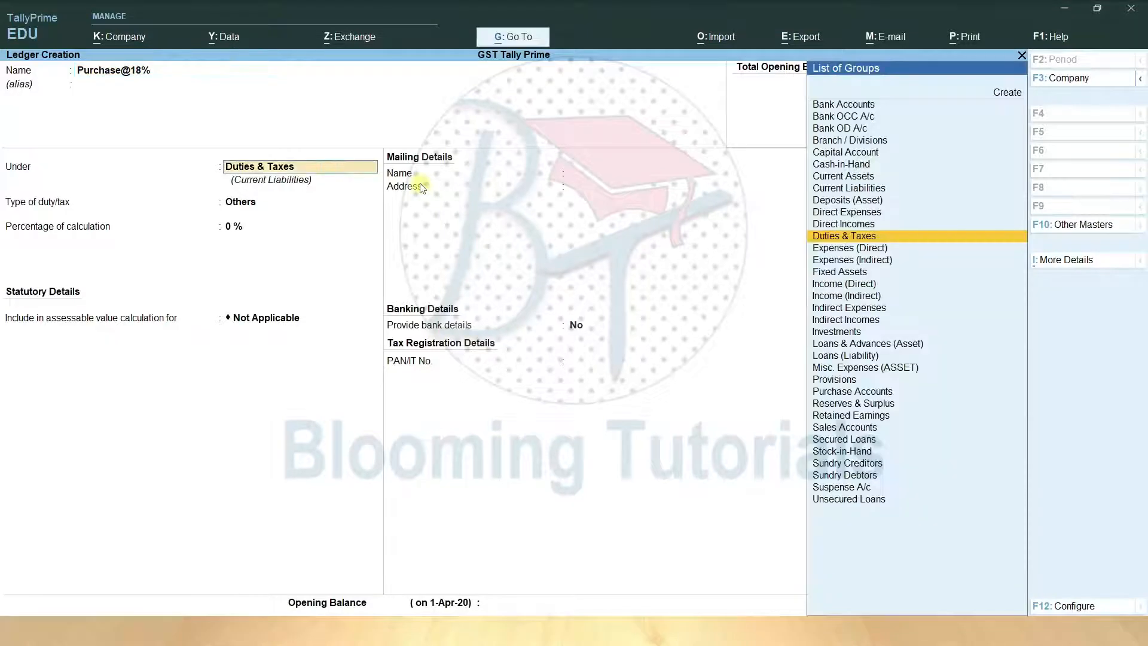
- Place the ledger under Purchase Accounts, keep GST applicable with ledger type Not Applicable, and open its GST details
type("Pur")
key("Return")
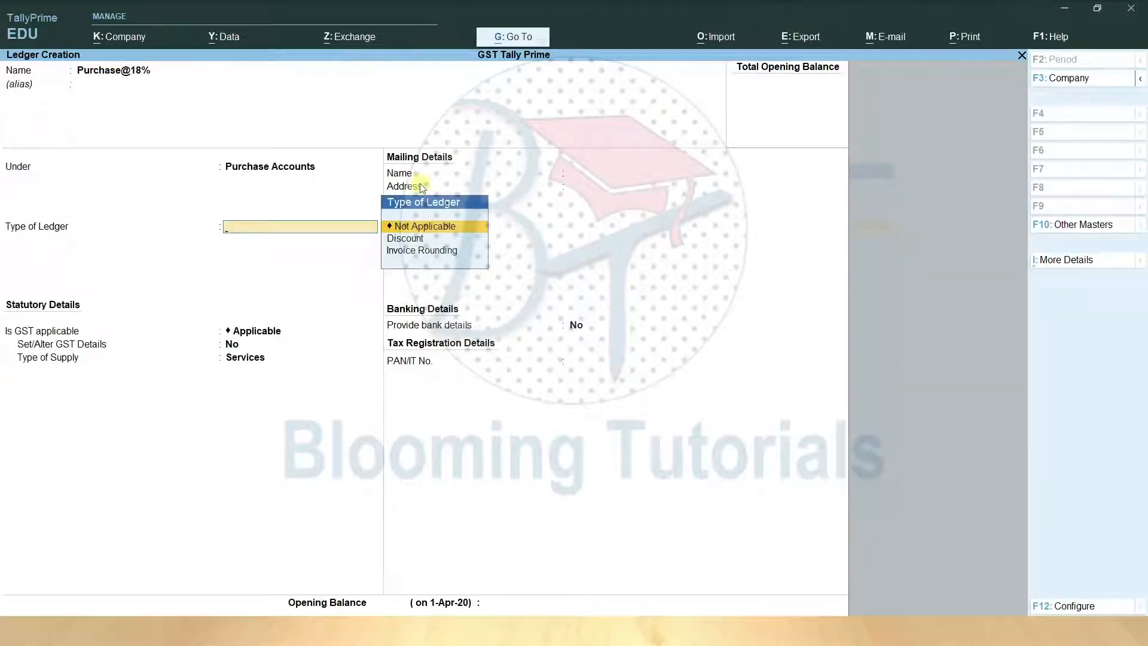
key("Return")
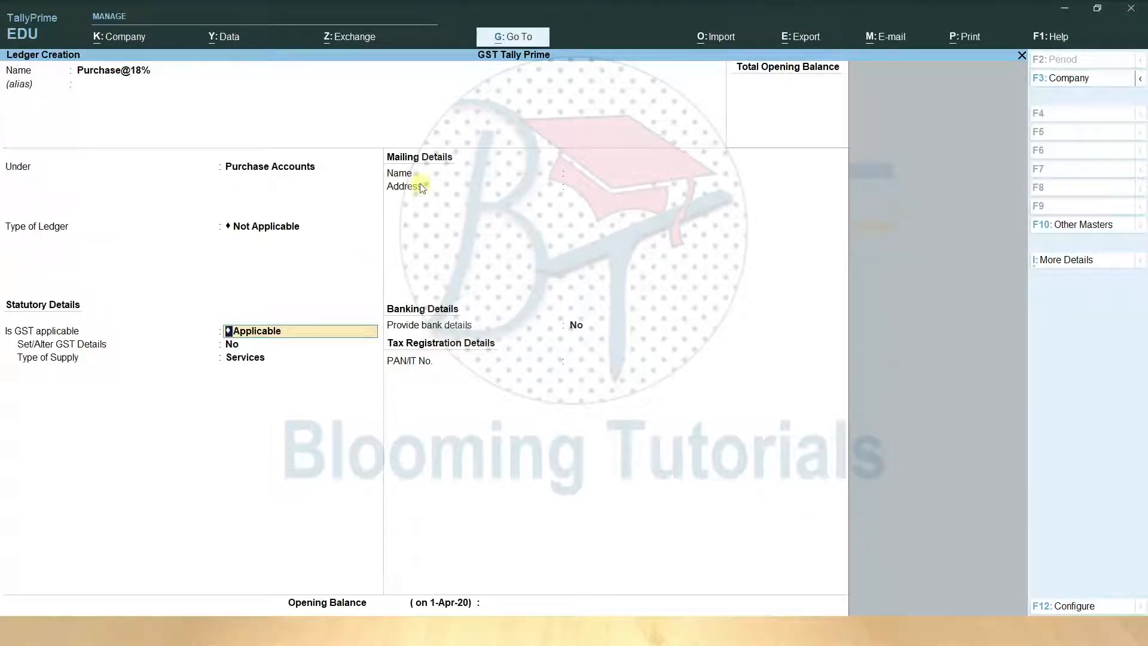
key("Return")
key("y")
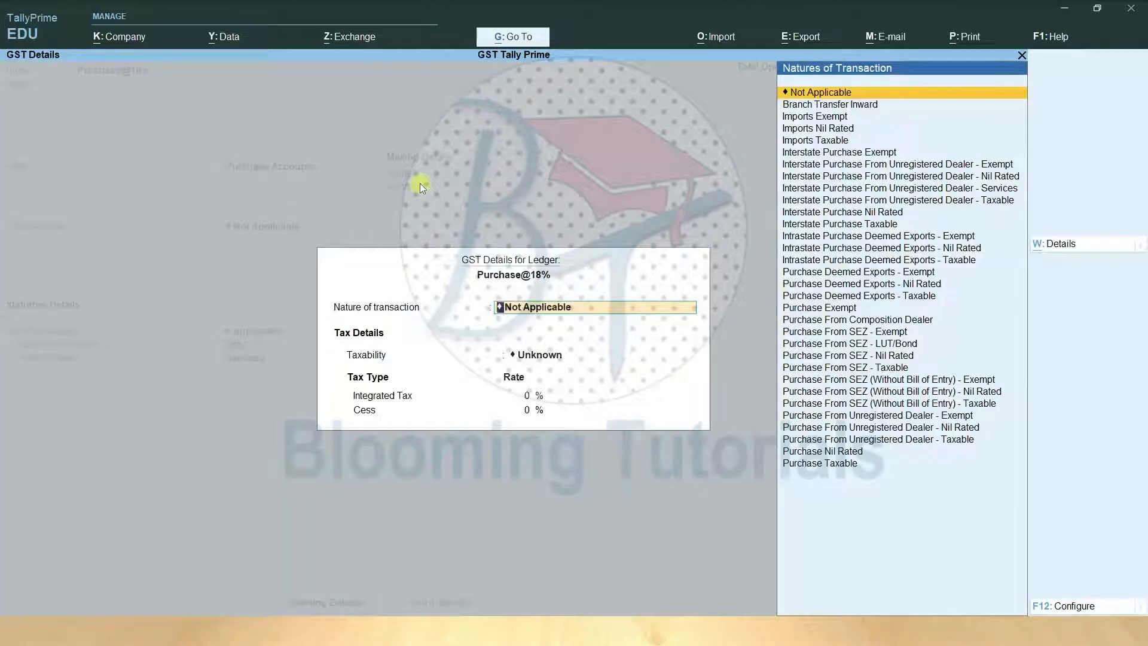
- Set the ledger's nature of transaction to Purchase Taxable with an integrated tax rate of 18%
type("Pu")
key("Up")
key("Return")
type("18")
key("Return")
key("Return")
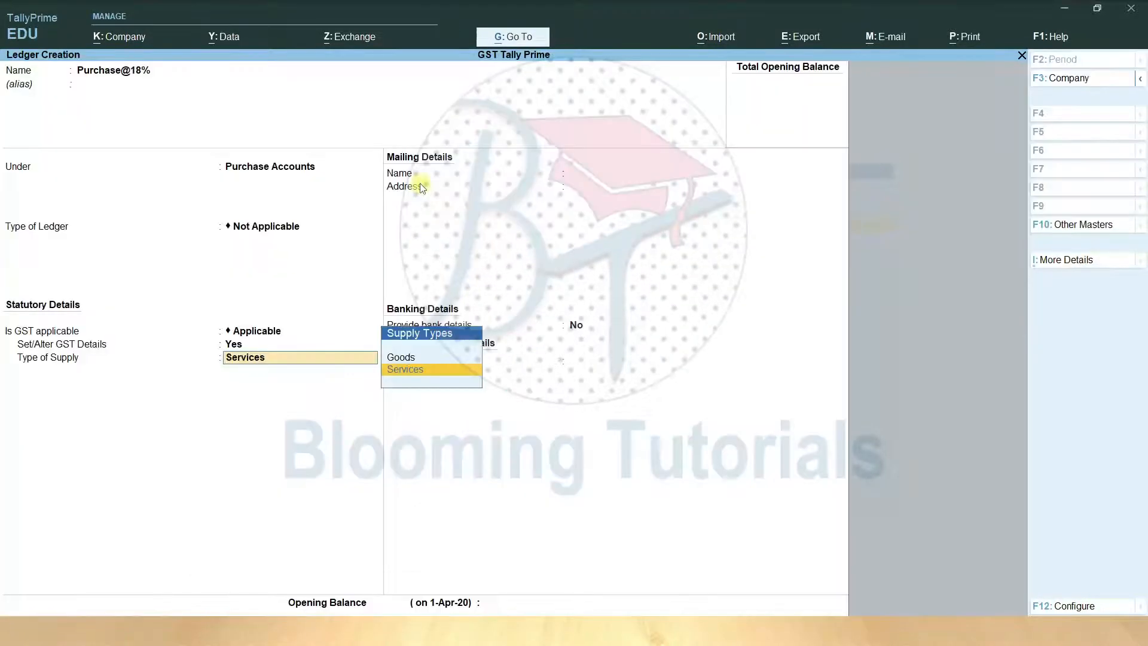
- Set the type of supply to Goods and save the purchase ledger
key("Up")
key("Return")
key("Return")
key("Return")
key("Return")
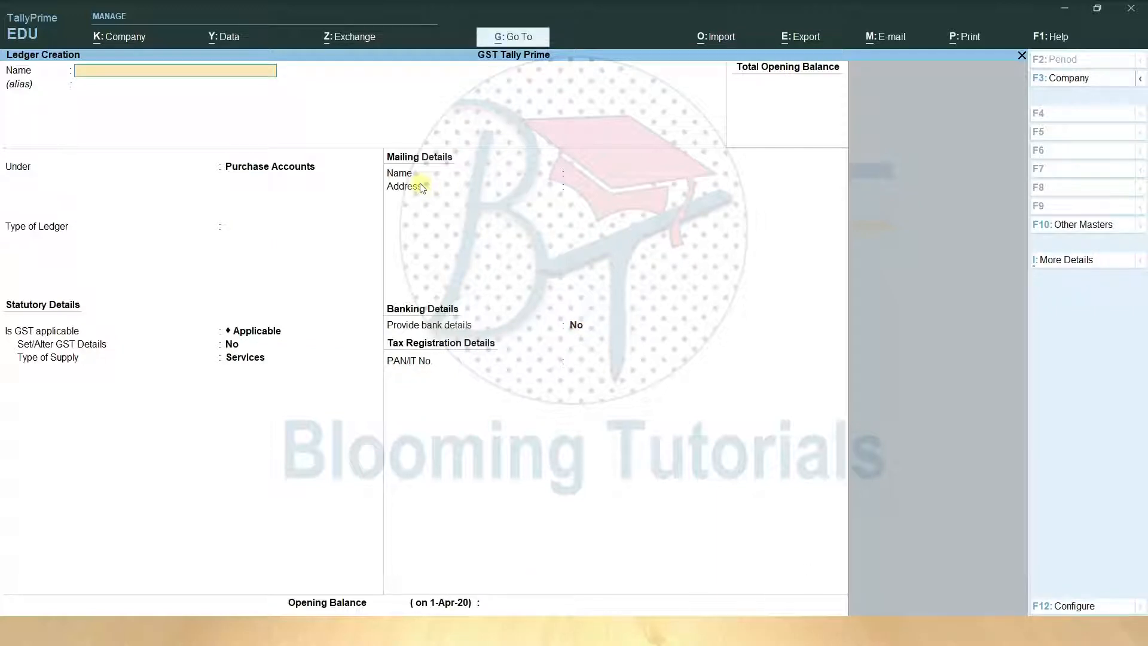
- Create the ledger Input CGST@9% under Duties & Taxes with duty type GST and tax type Central Tax
type("Input CGST@9%")
key("Return")
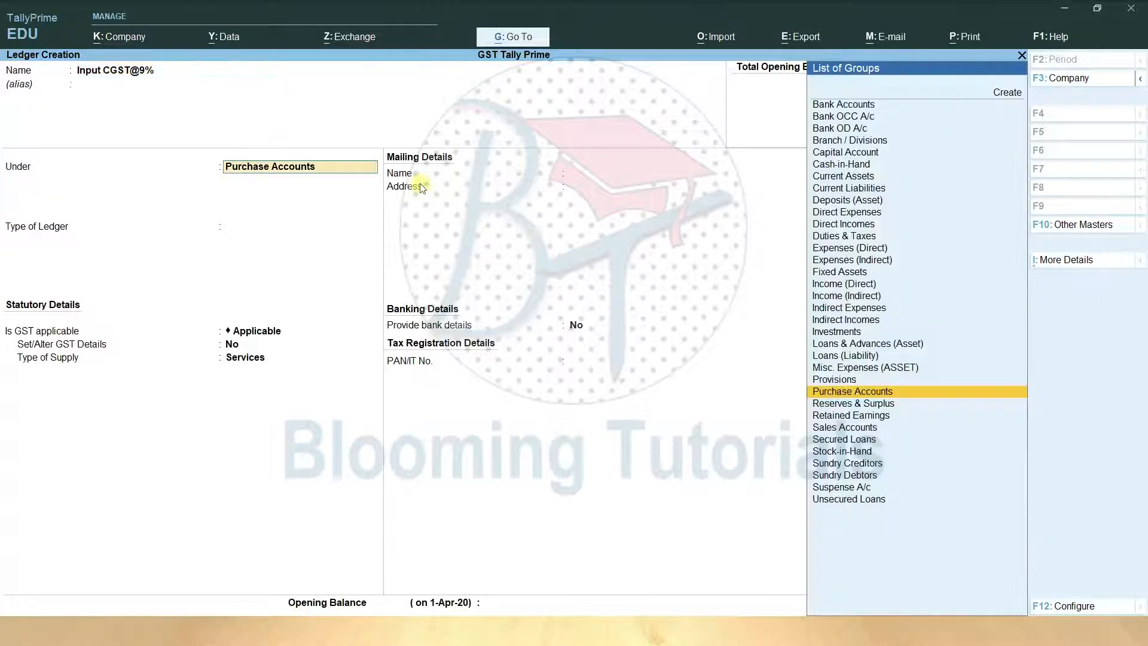
type("Du")
key("Return")
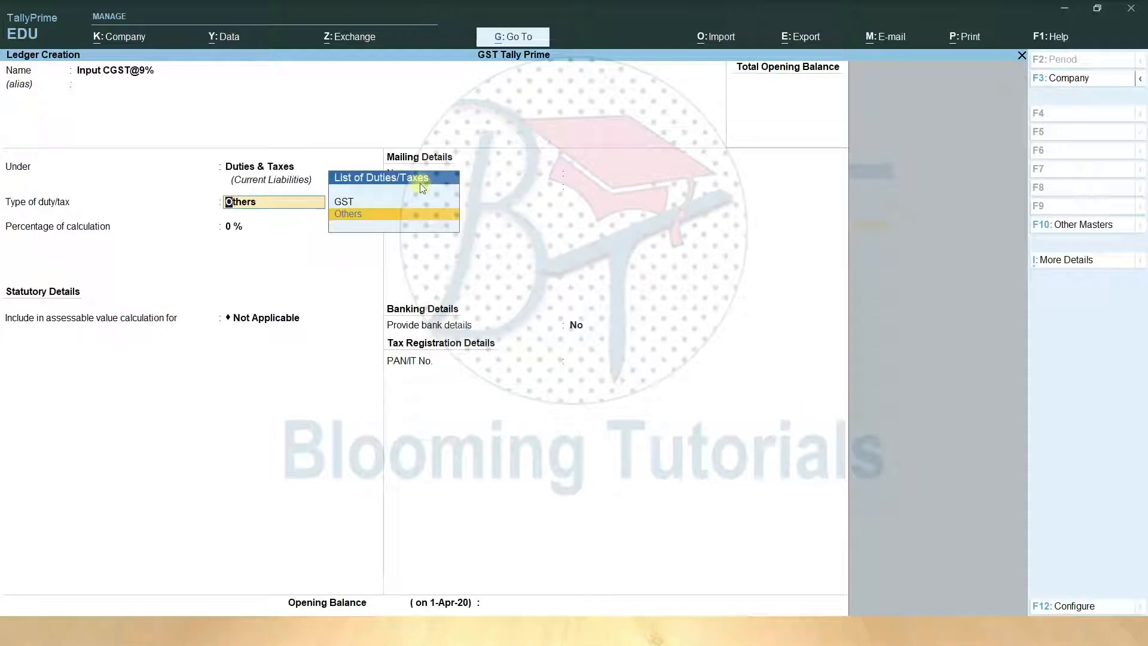
key("Up")
key("Return")
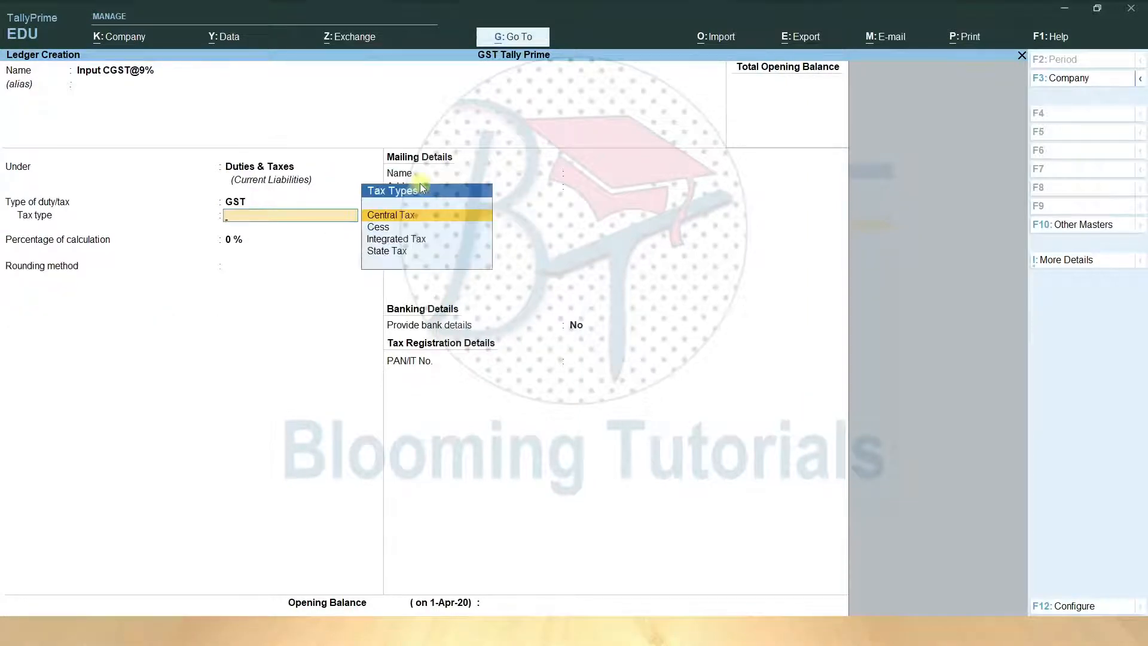
key("Return")
key("Return")
key("ctrl+a")
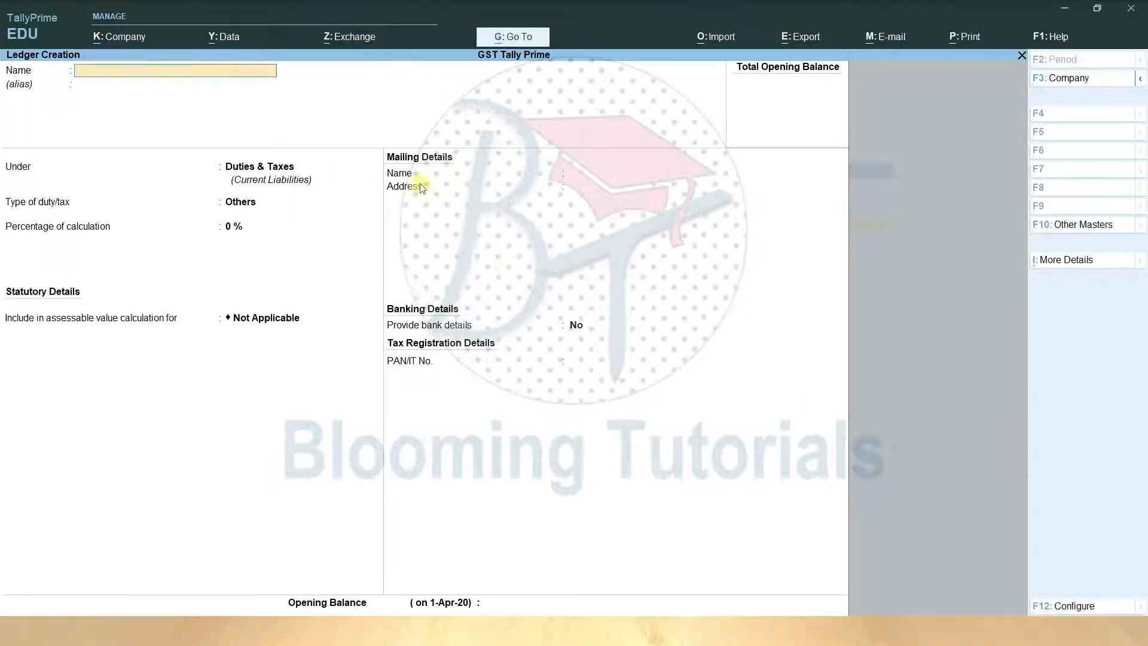
- Create the ledger Input SGST@9% under Duties & Taxes with duty type GST and tax type State Tax
type("Input SGST@9%")
key("Return")
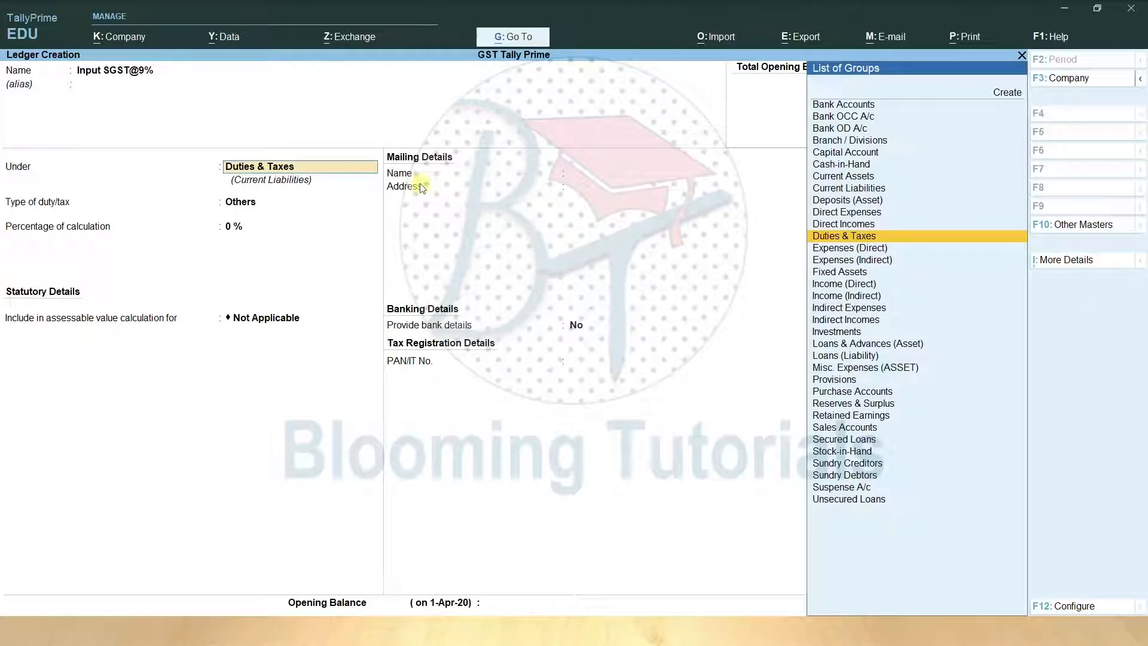
key("Return")
key("Up")
key("Return")
key("Down")
key("Down")
key("Down")
key("Return")
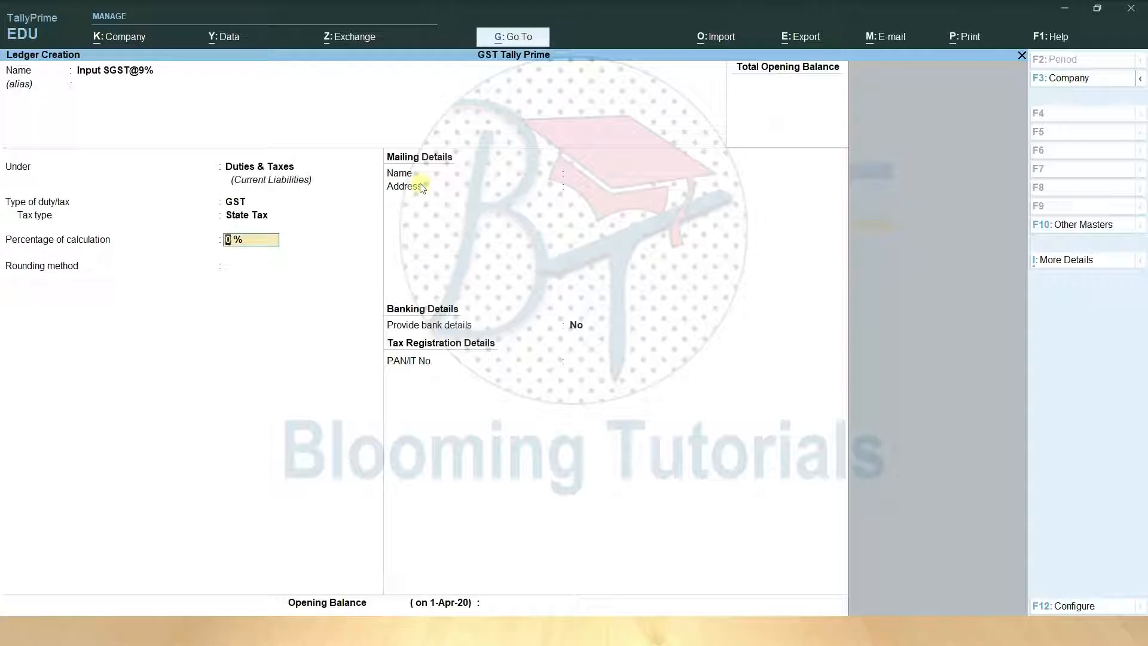
key("ctrl+a")
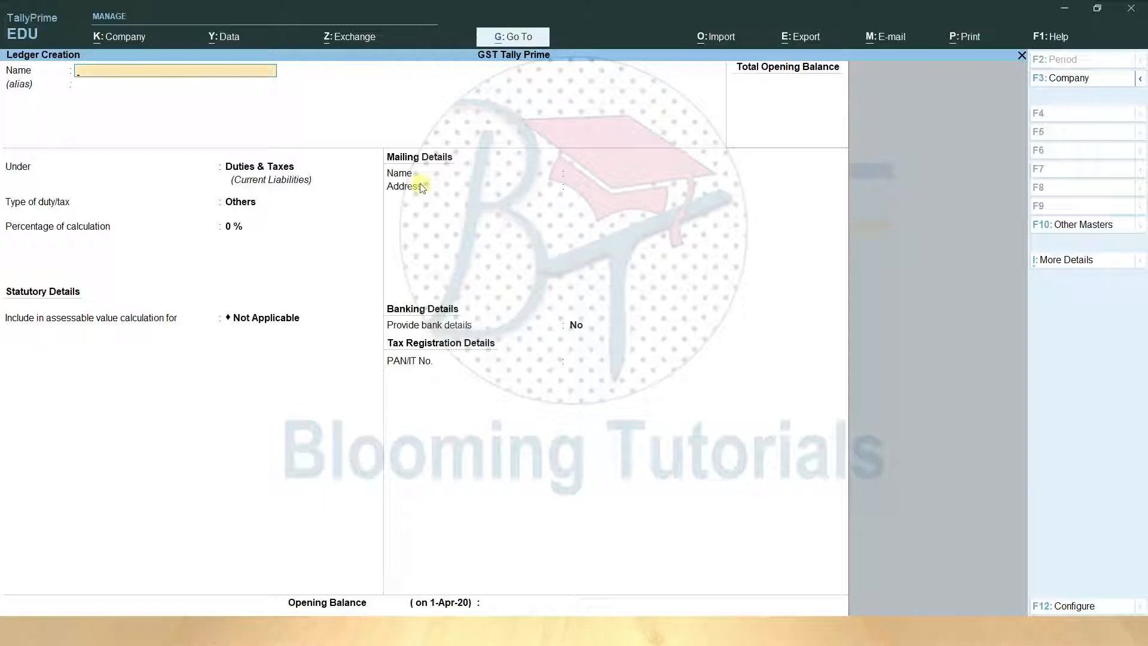
- Check the supplier in the purchase exercise slide and enter a new ledger named Ultra Tech under Sundry Creditors
key("alt+Tab")
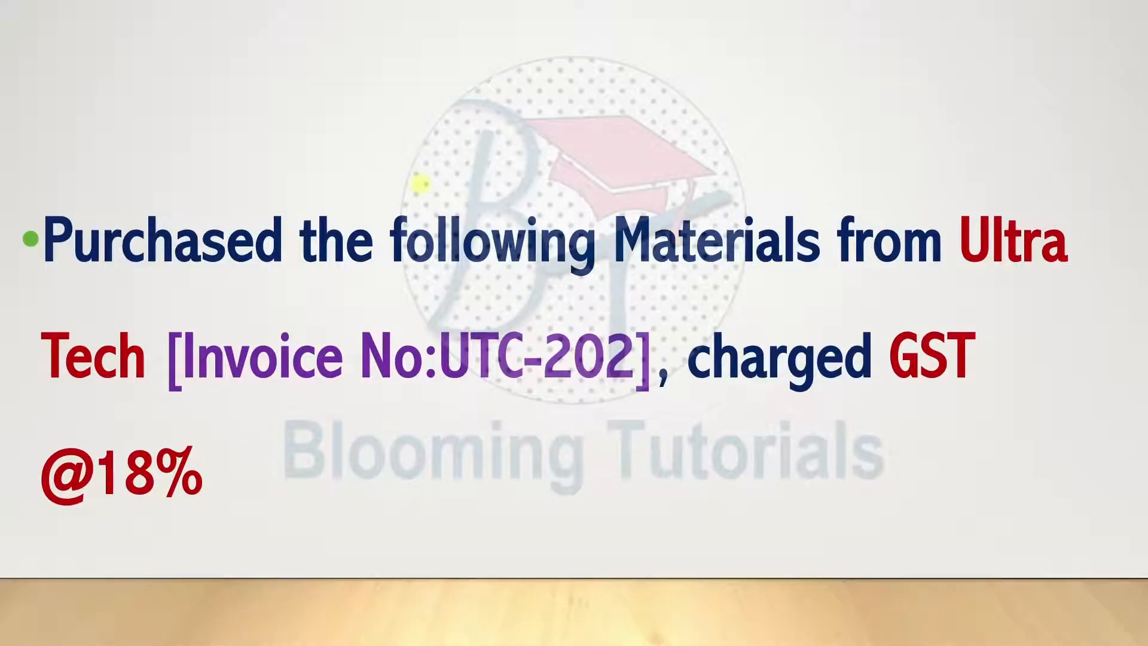
key("alt+Tab")
type("N")
key("BackSpace")
type("U")
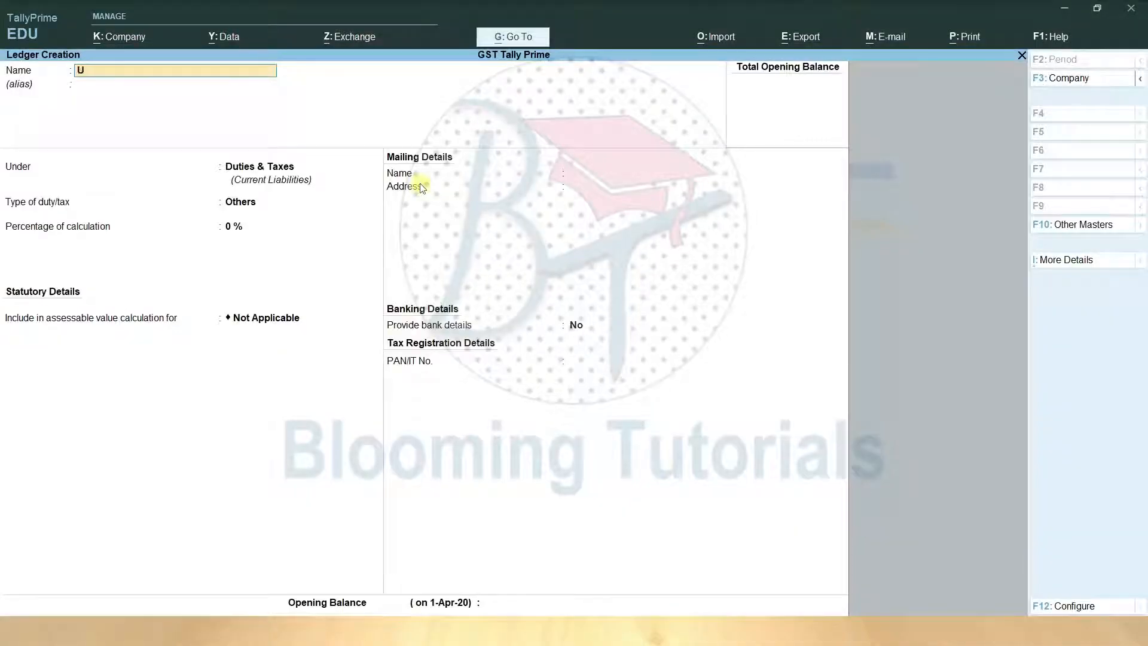
type("nltra Tech")
key("Return")
type("Su")
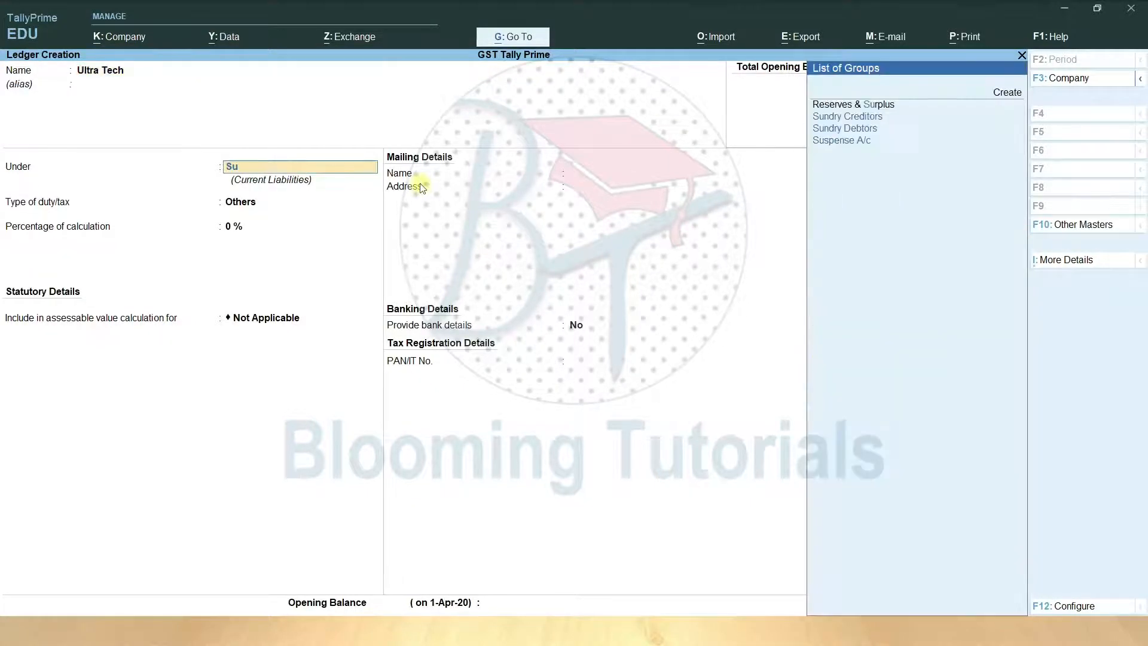
key("Down")
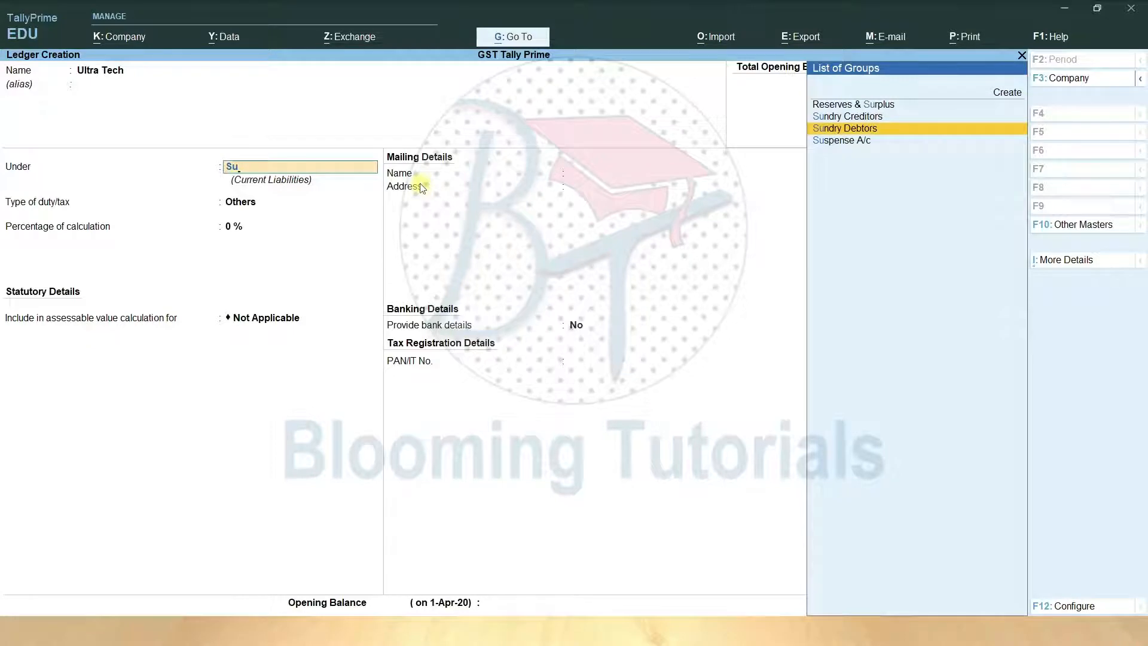
key("Up")
key("Return")
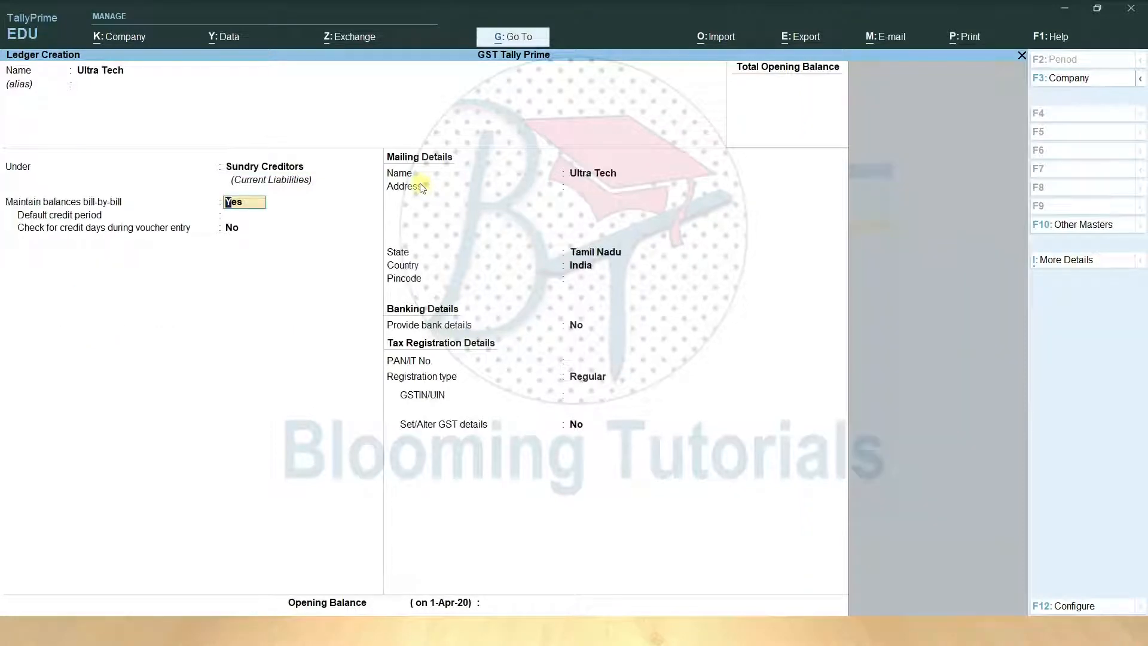
- Accept the supplier ledger's bill-by-bill and mailing defaults with registration type Regular, and save the ledger
key("Return")
key("Return")
key("Return")
key("Return")
key("Return")
key("Return")
key("Return")
key("Return")
key("Return")
key("Return")
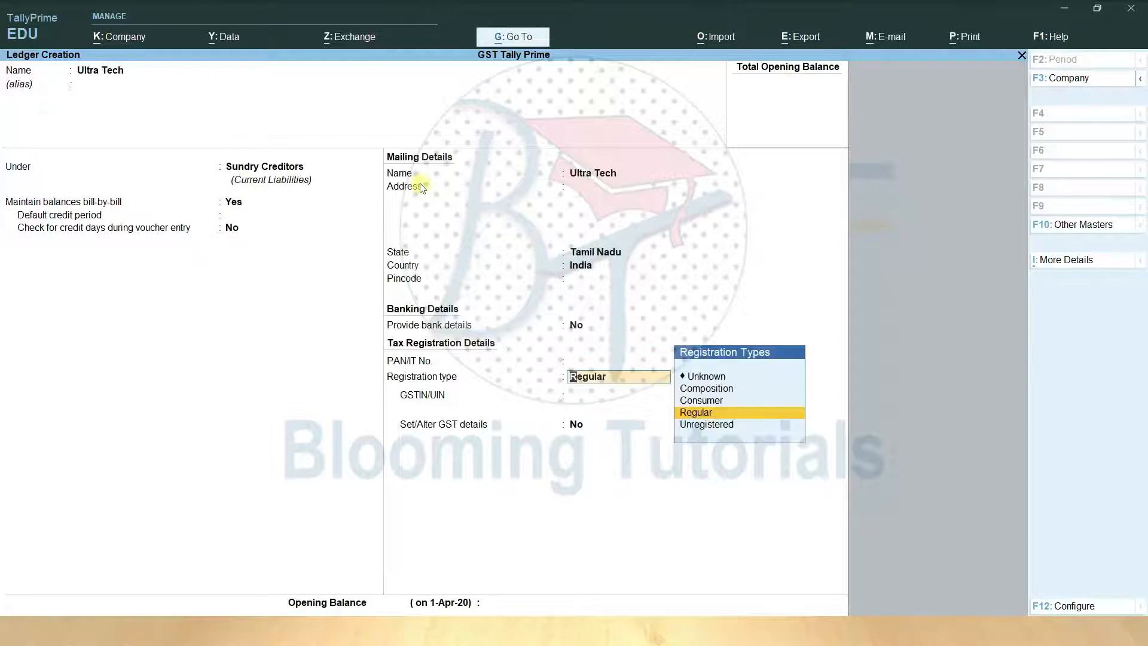
key("Return")
key("ctrl")
key("ctrl+a")
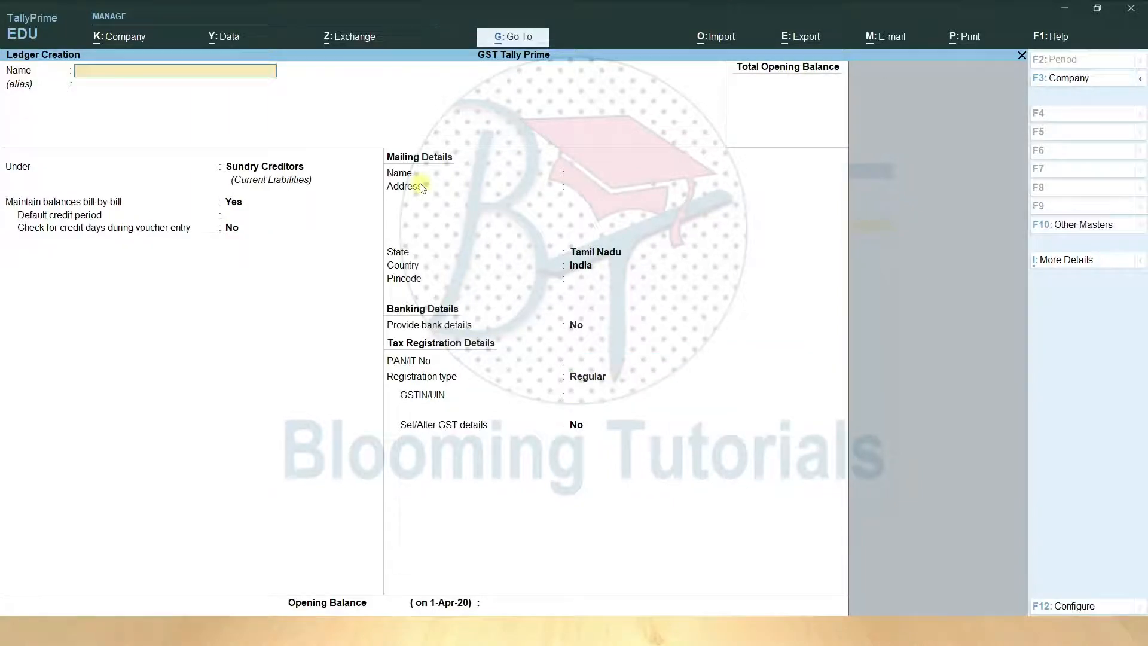
- Start a new stock group named Television under Primary, as in the product table, with quantities of items added
key("Escape")
key("Return")
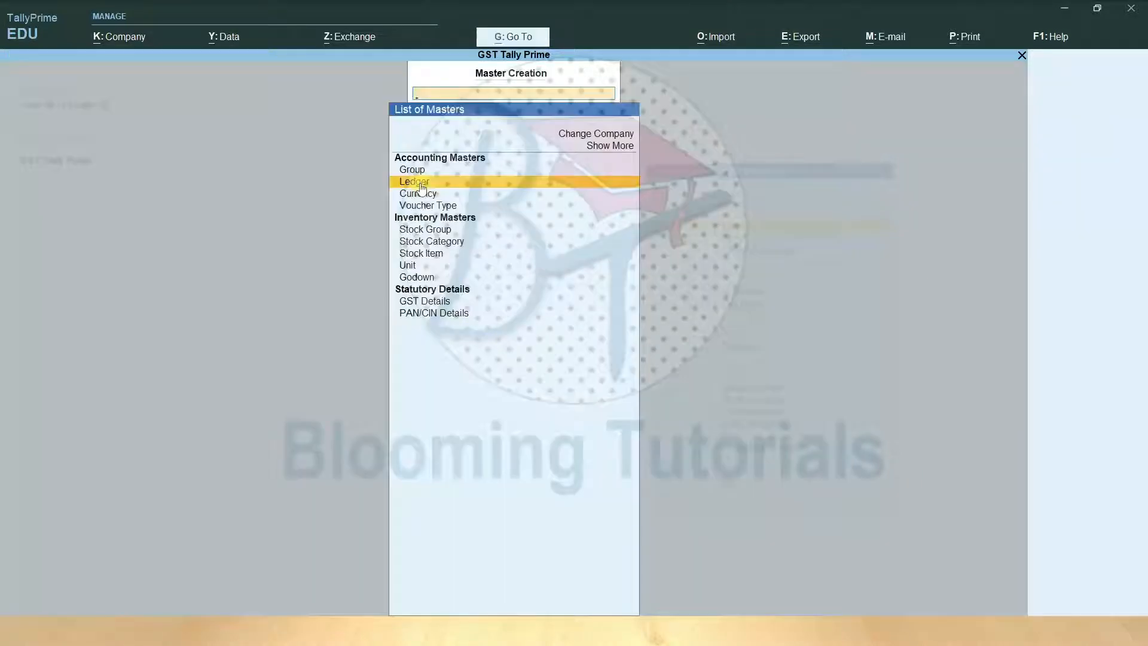
key("Down")
key("Down")
key("Down")
key("Return")
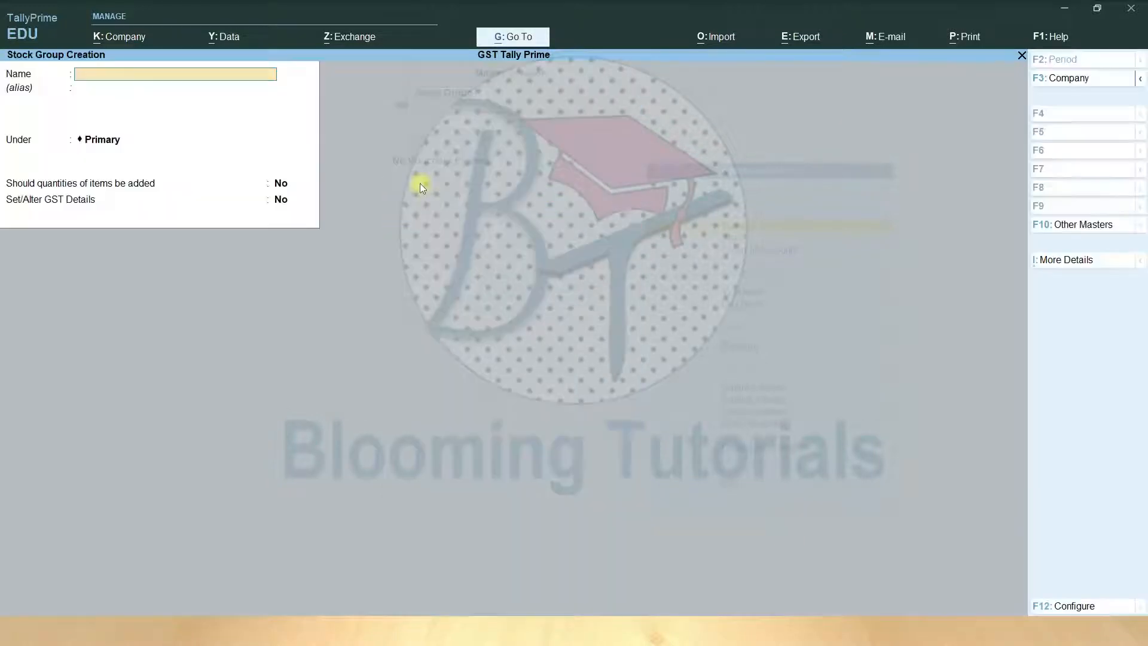
key("alt+Tab")
key("Right")
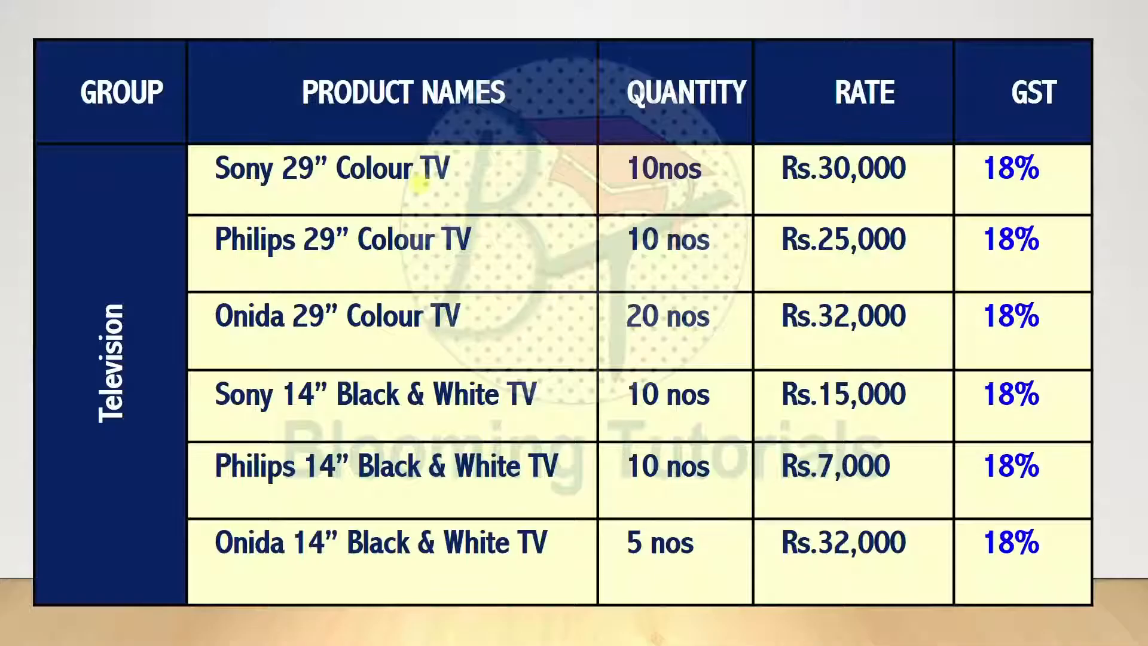
key("alt+Tab")
type("Television")
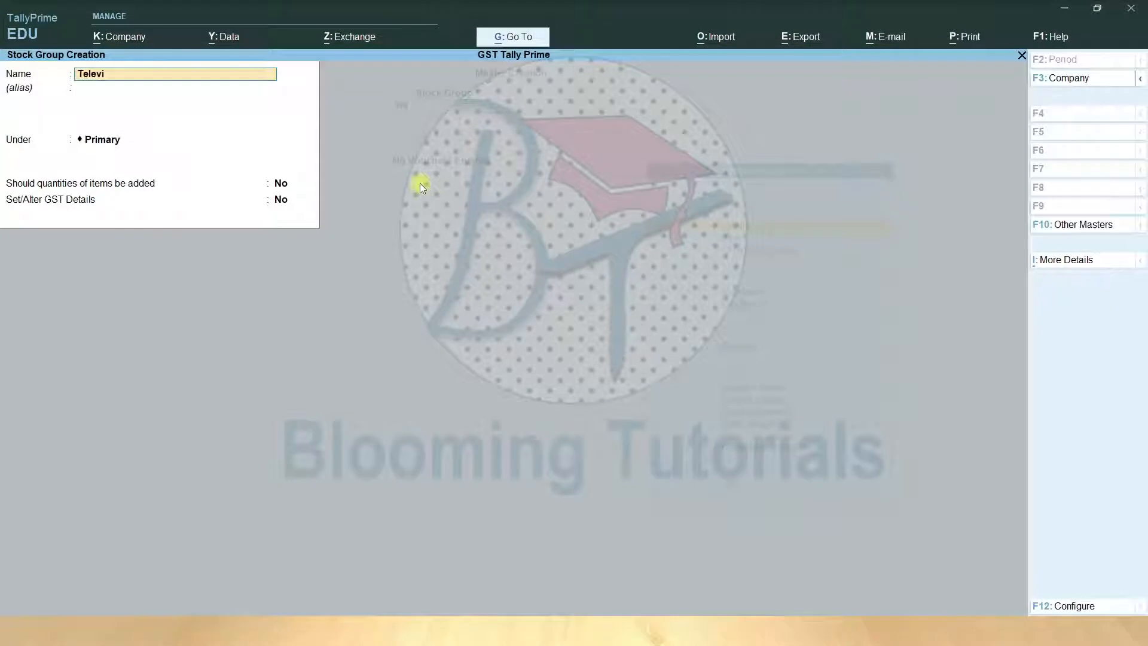
key("Return")
key("Return")
key("Return")
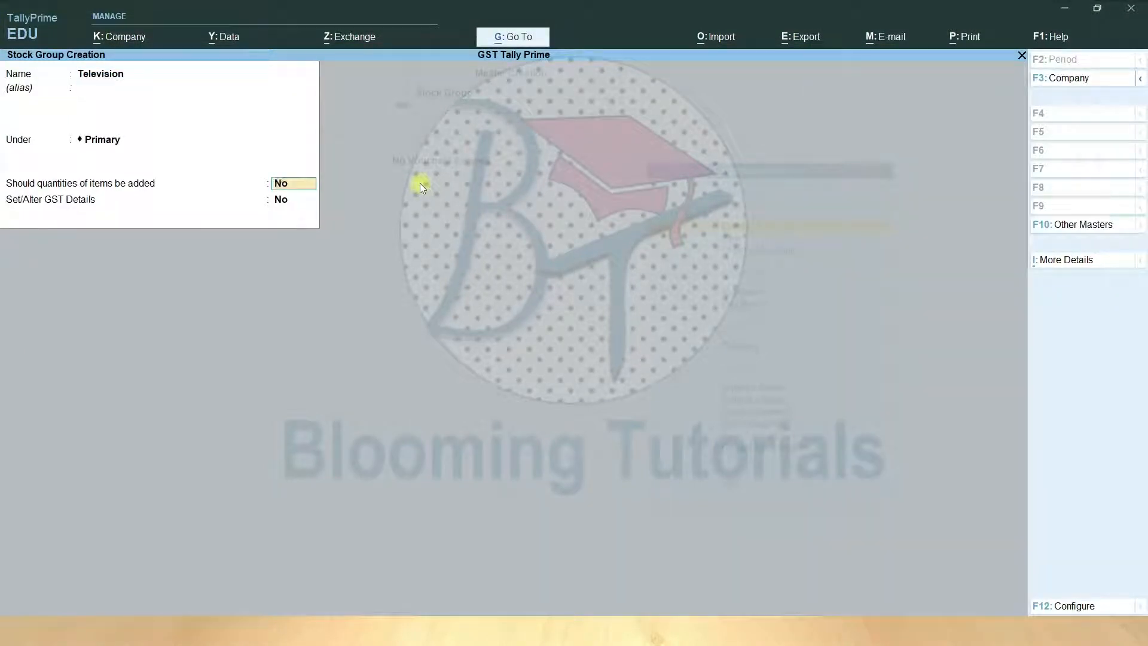
key("y")
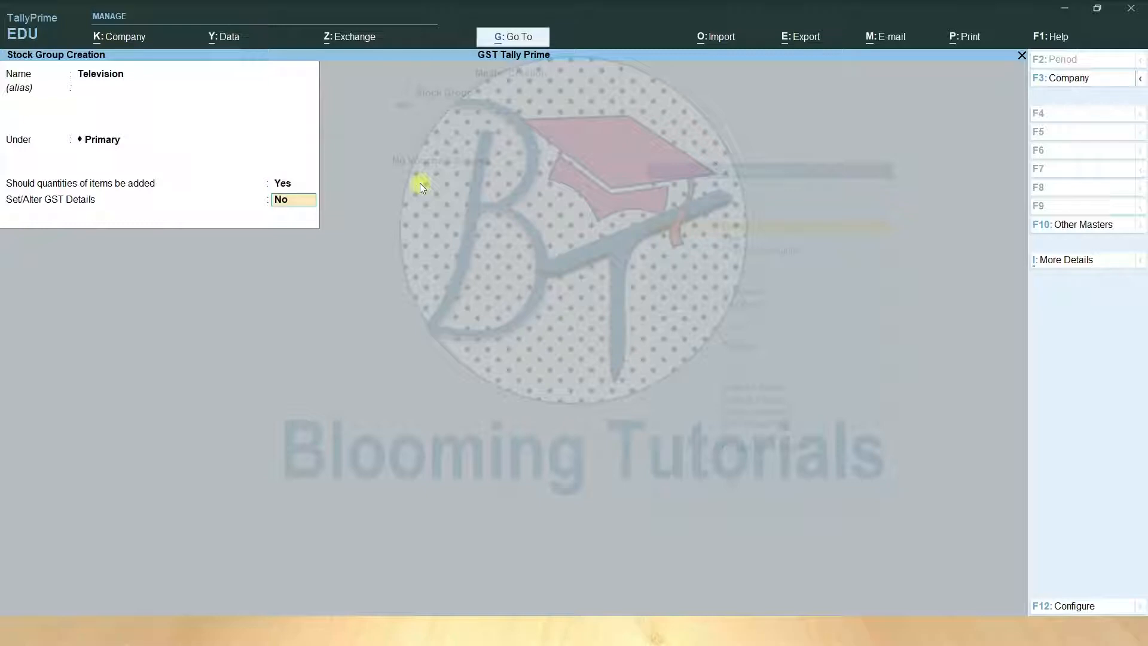
- Set the stock group's GST details to Taxable with an integrated tax rate of 18% and save the group
key("y")
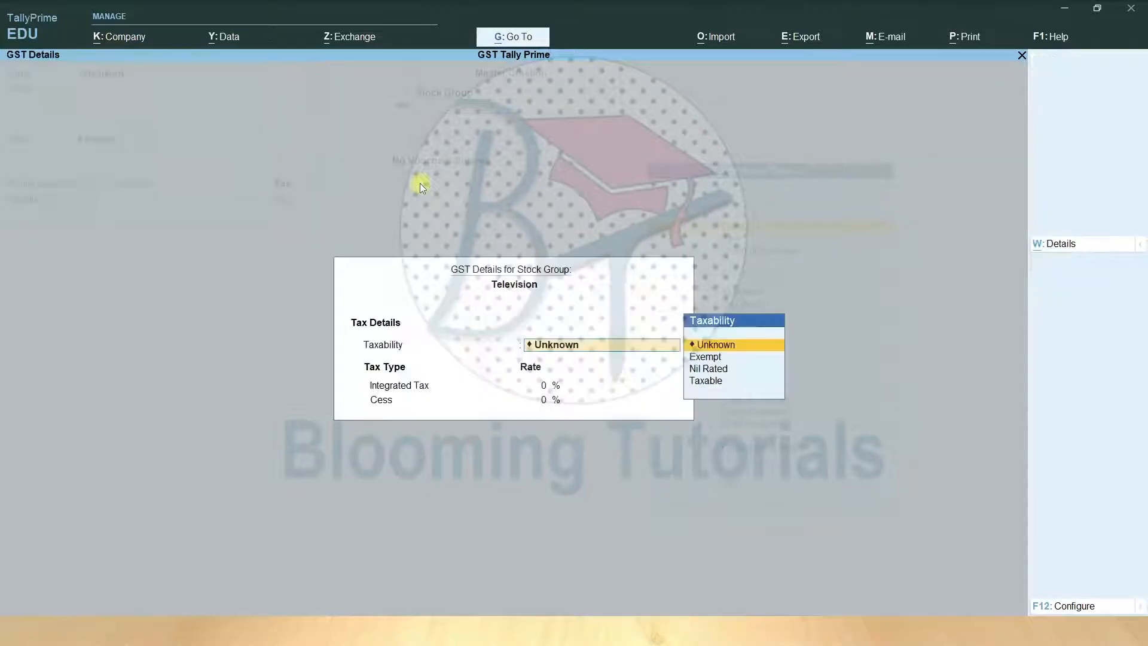
key("Down")
key("Down")
key("Down")
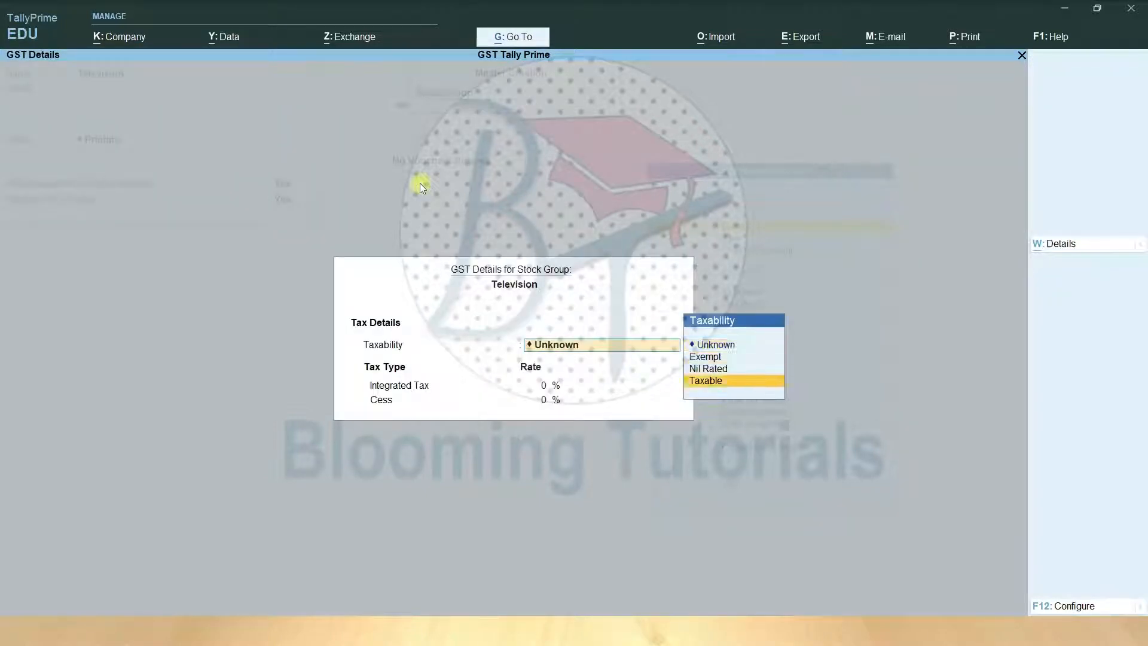
key("Return")
type("18")
key("Return")
key("Return")
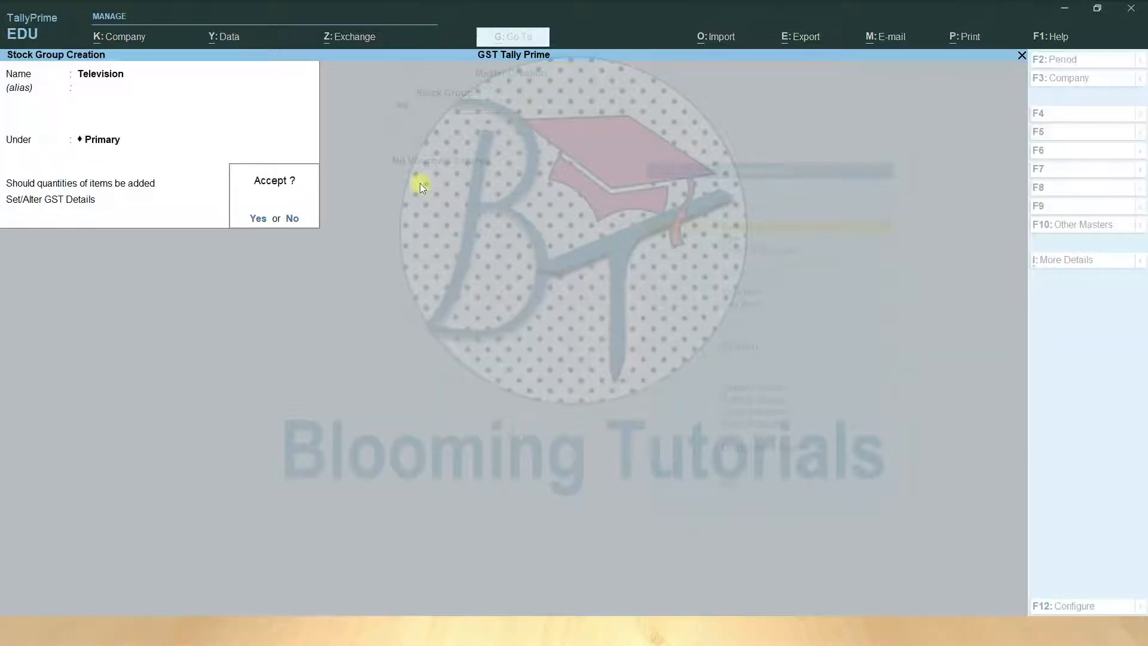
key("Return")
- Start a new stock item named Sony 29"Colour TV from the product table and place it under the Television group
key("Escape")
key("Return")
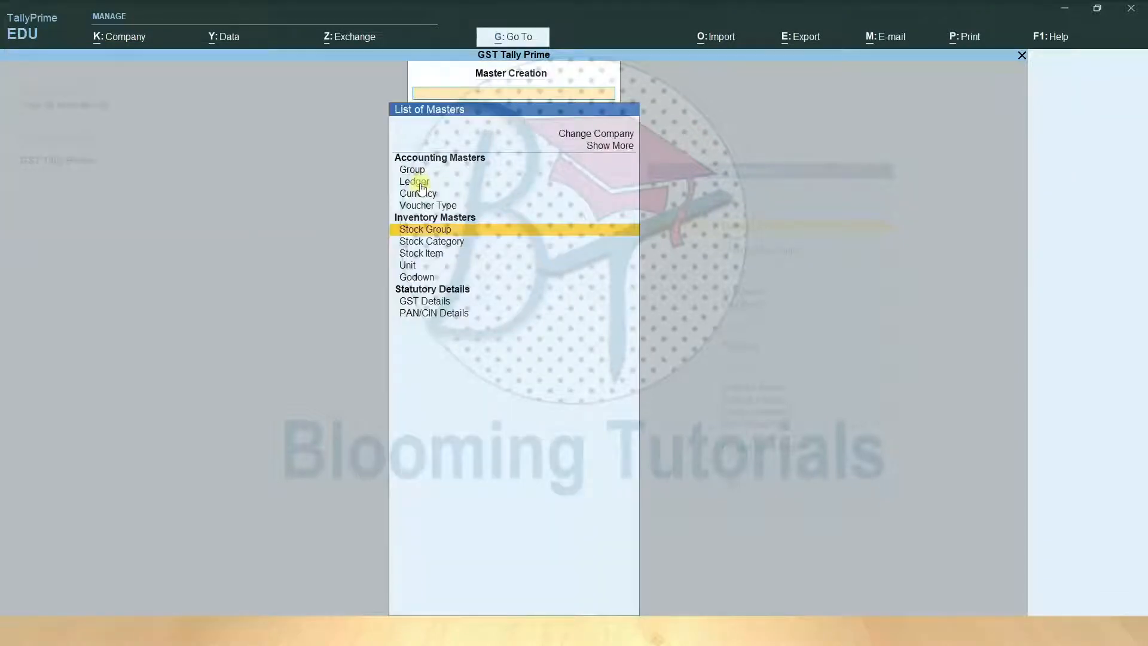
key("Down")
key("Down")
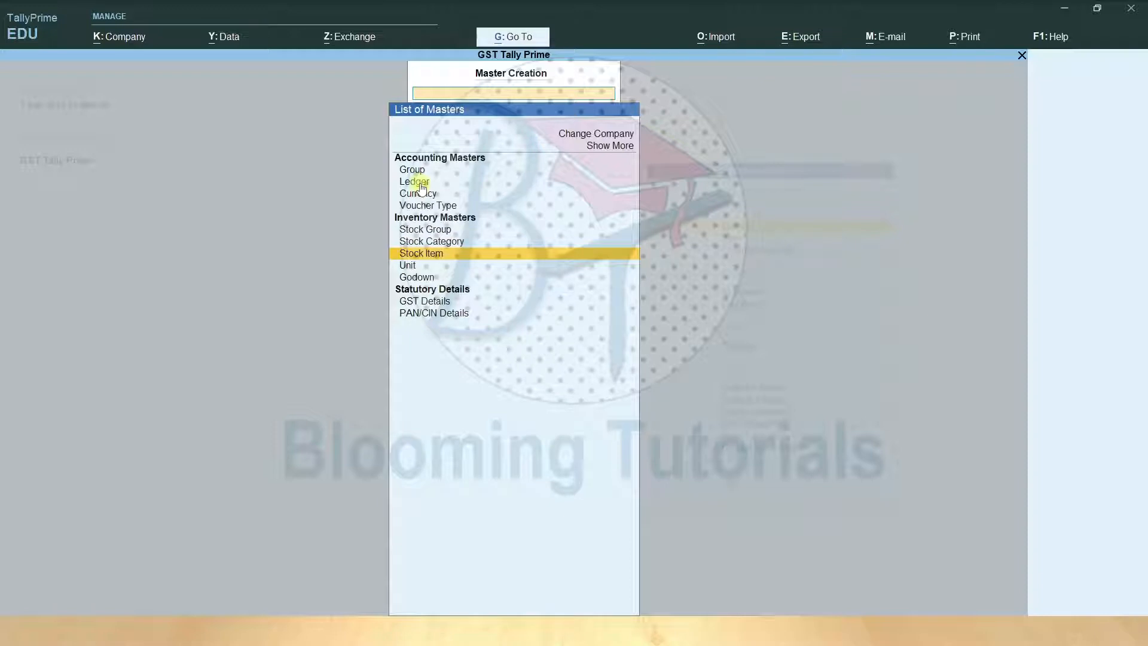
key("alt+Tab")
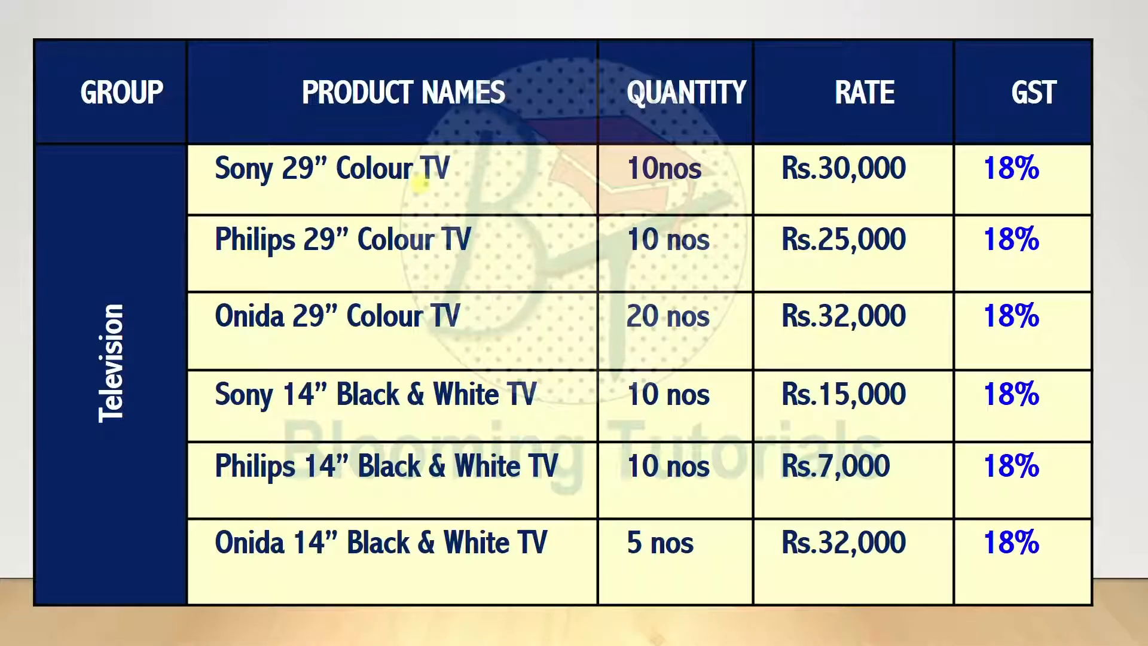
key("alt+Tab")
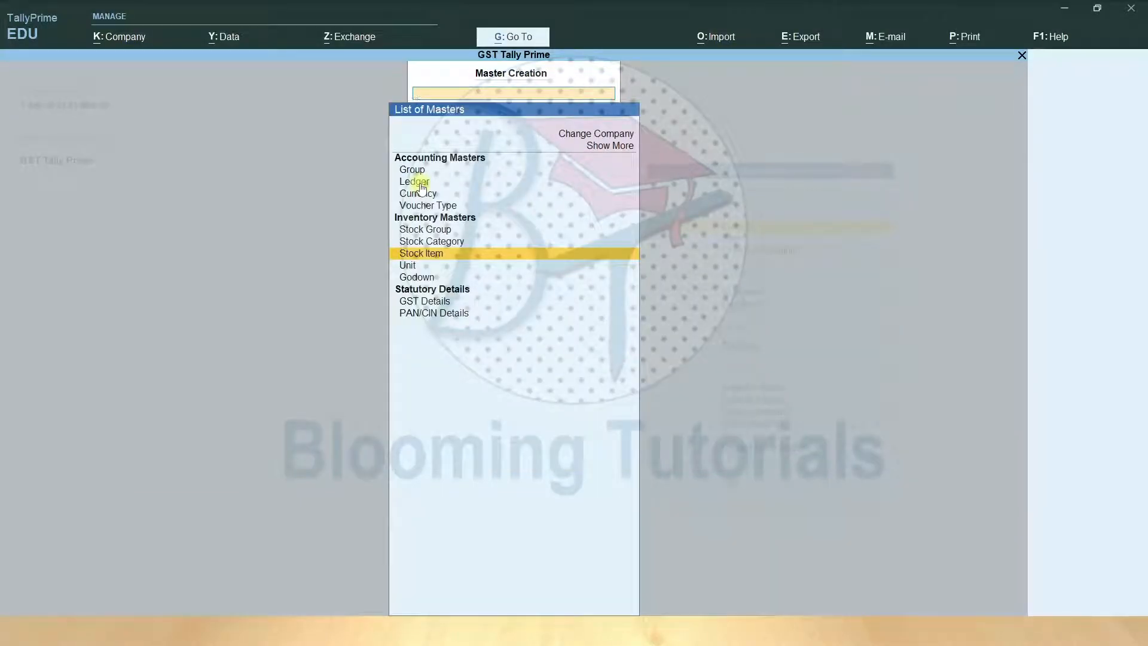
key("Return")
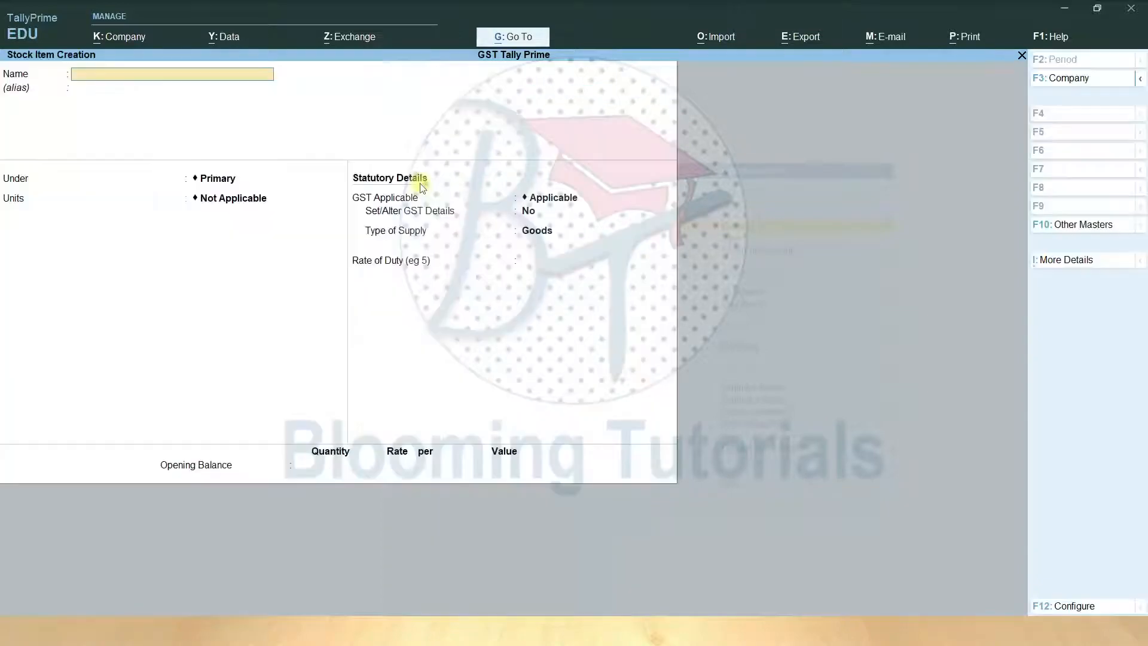
key("alt+Tab")
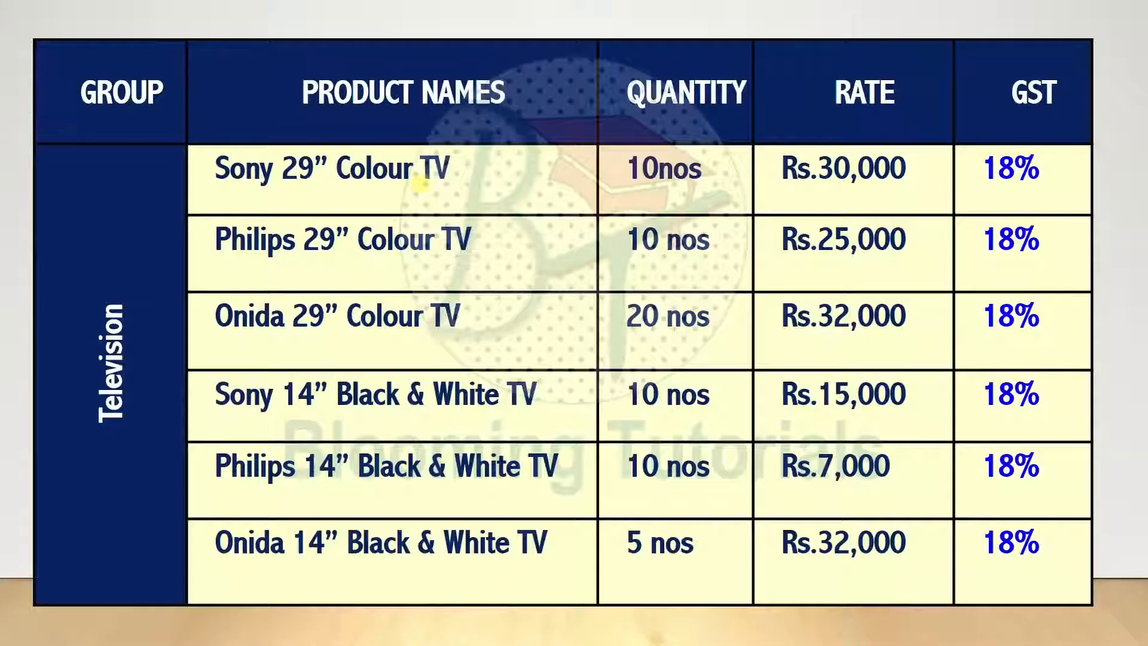
key("alt+Tab")
type("Sony 29")
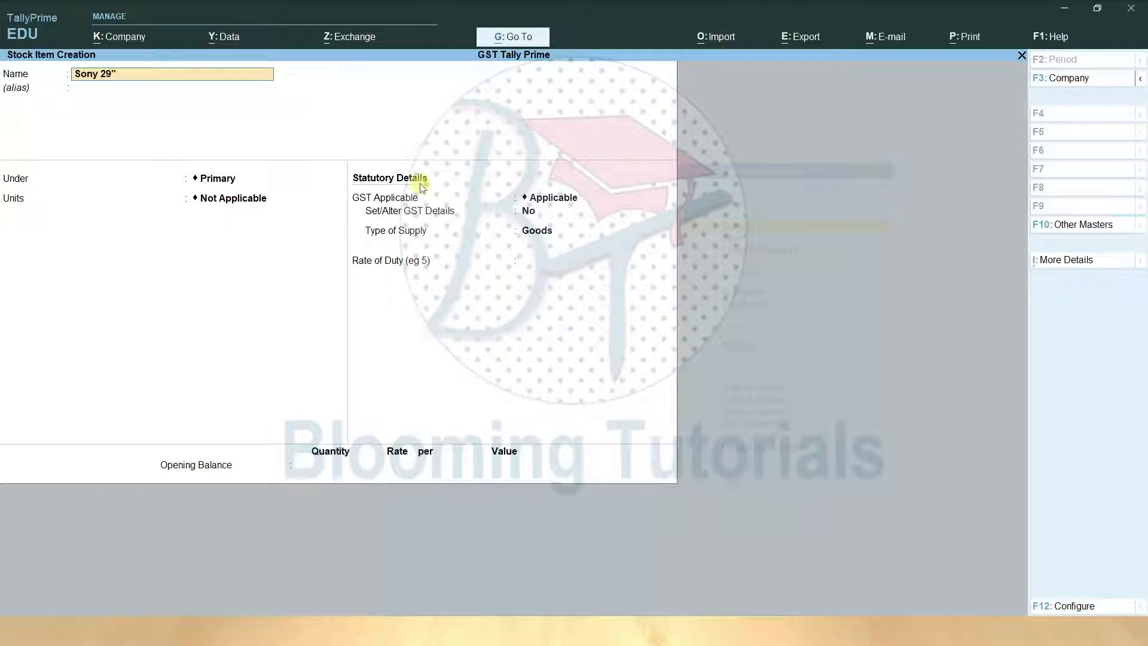
type("\"Colour TV")
key("Return")
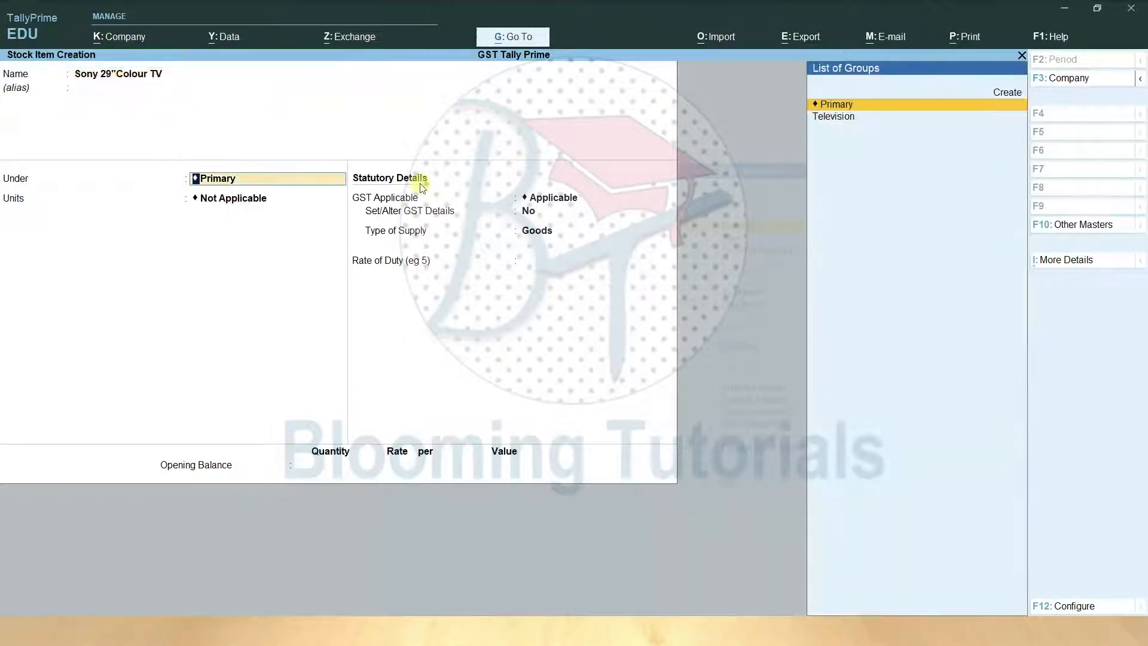
key("Down")
key("Return")
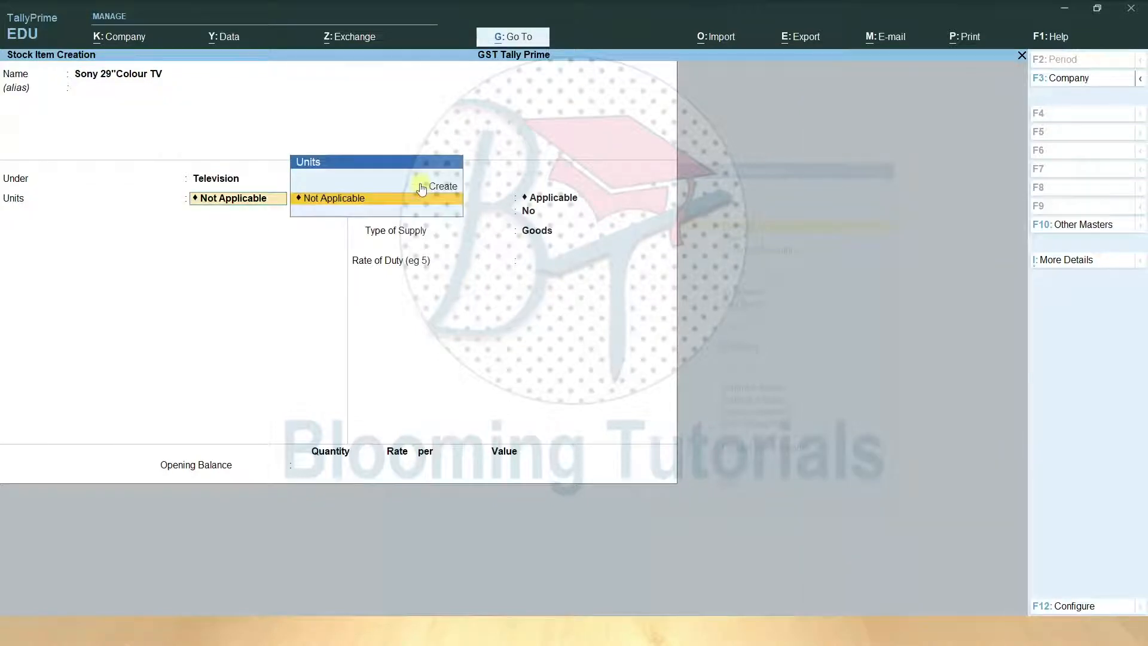
- Create the item's unit with symbol nos, formal name Numbers, quantity code NOS-NUMBERS and 0 decimal places
left_click(421, 187)
type("nos")
key("Return")
type("Numbers")
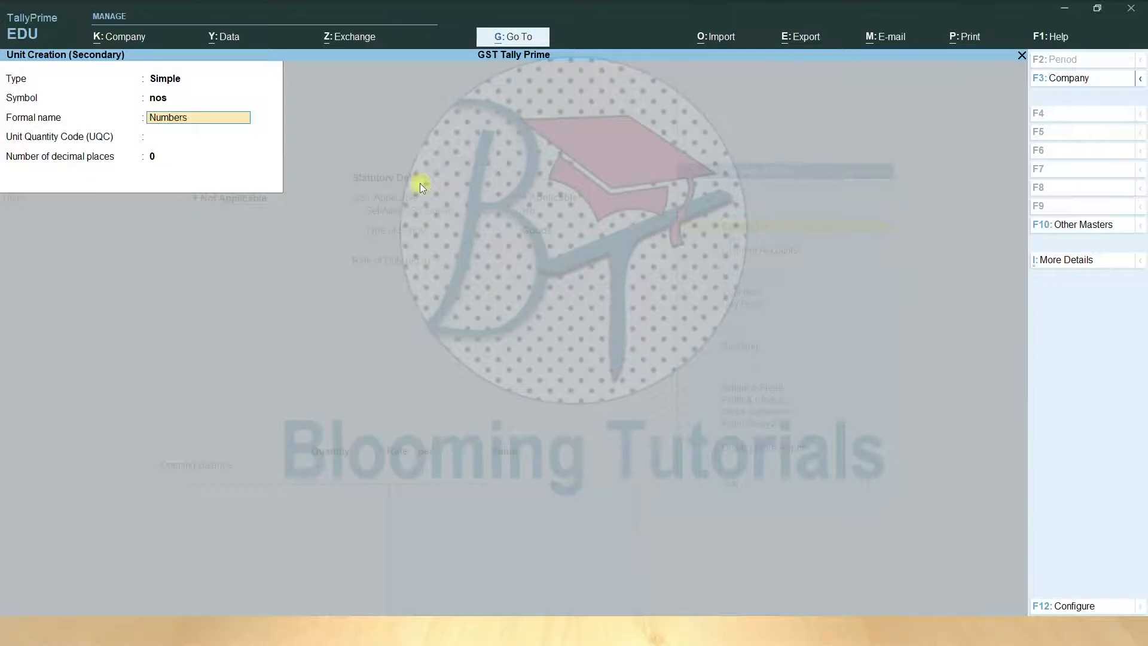
key("Return")
type("no")
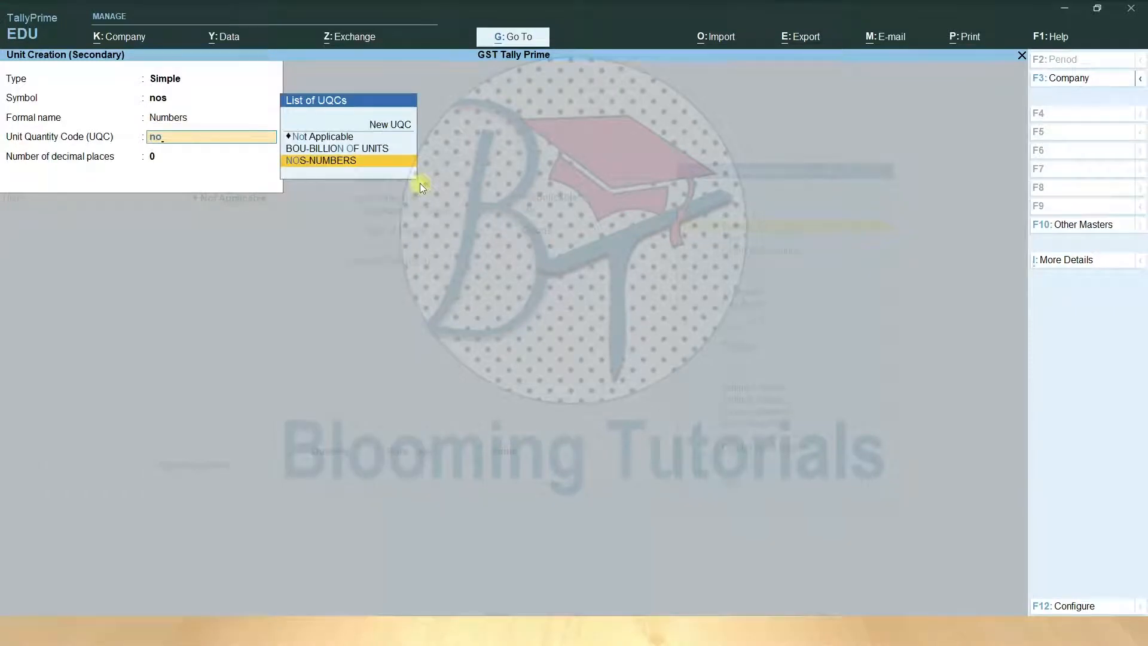
key("Return")
key("Return")
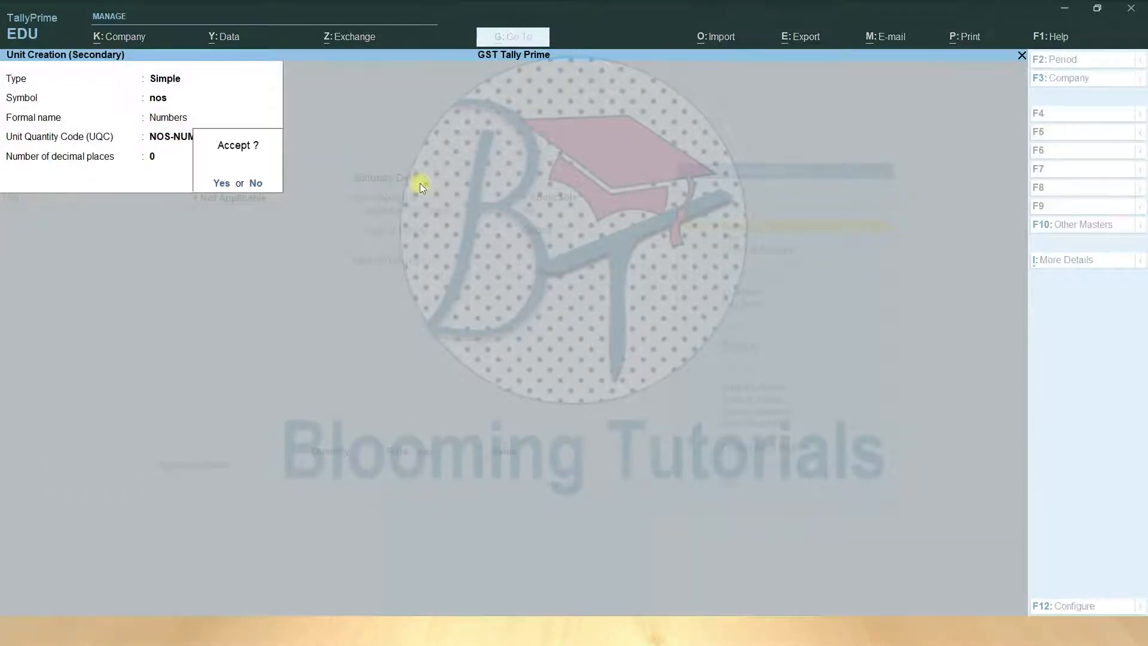
key("Return")
- Keep GST applicable with type of supply Goods for the Sony television and save the stock item
key("Return")
key("Return")
key("Return")
key("ctrl")
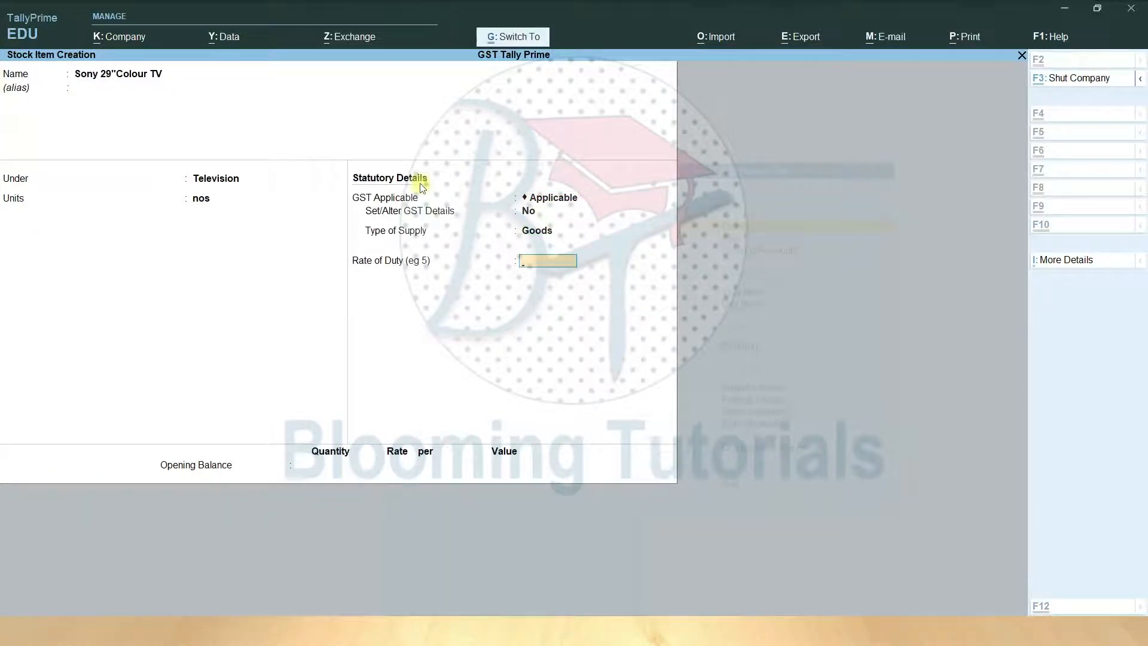
key("ctrl+a")
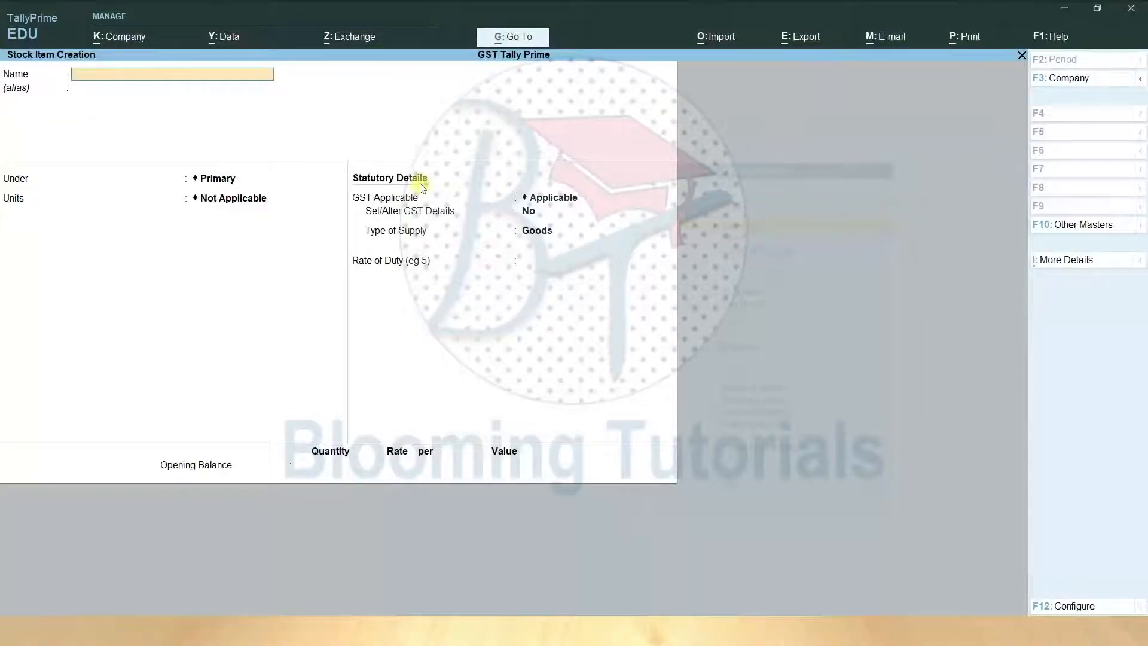
- Create the stock item Philips 29" Colour TV under the Television group with unit nos and save it
type("Philips")
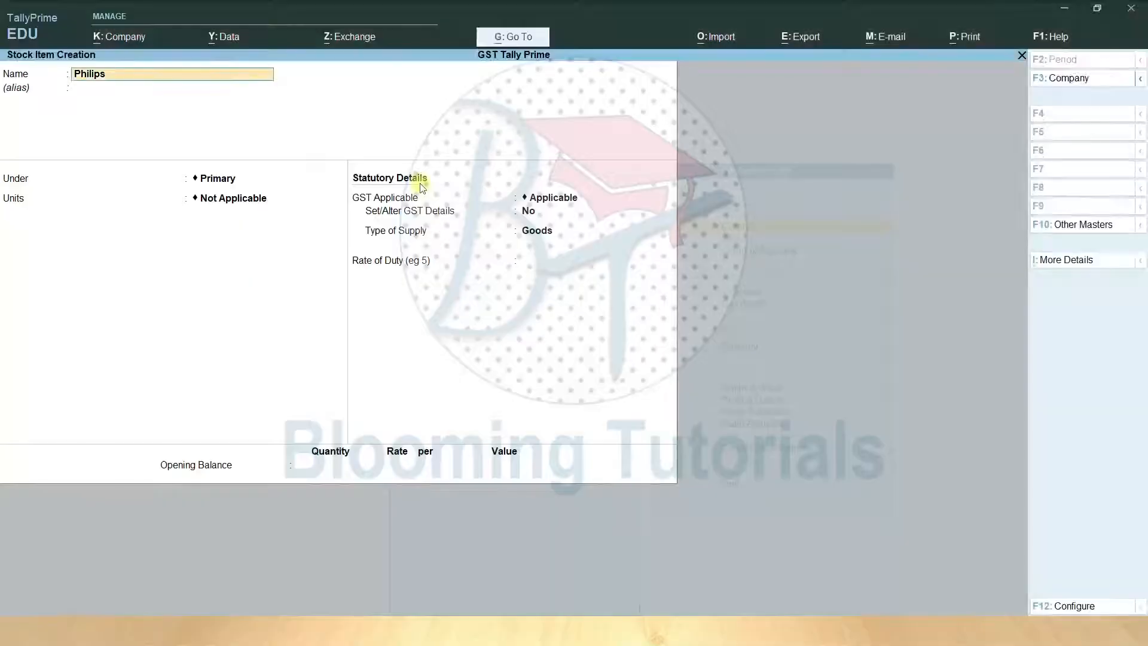
type("29\" Colour ")
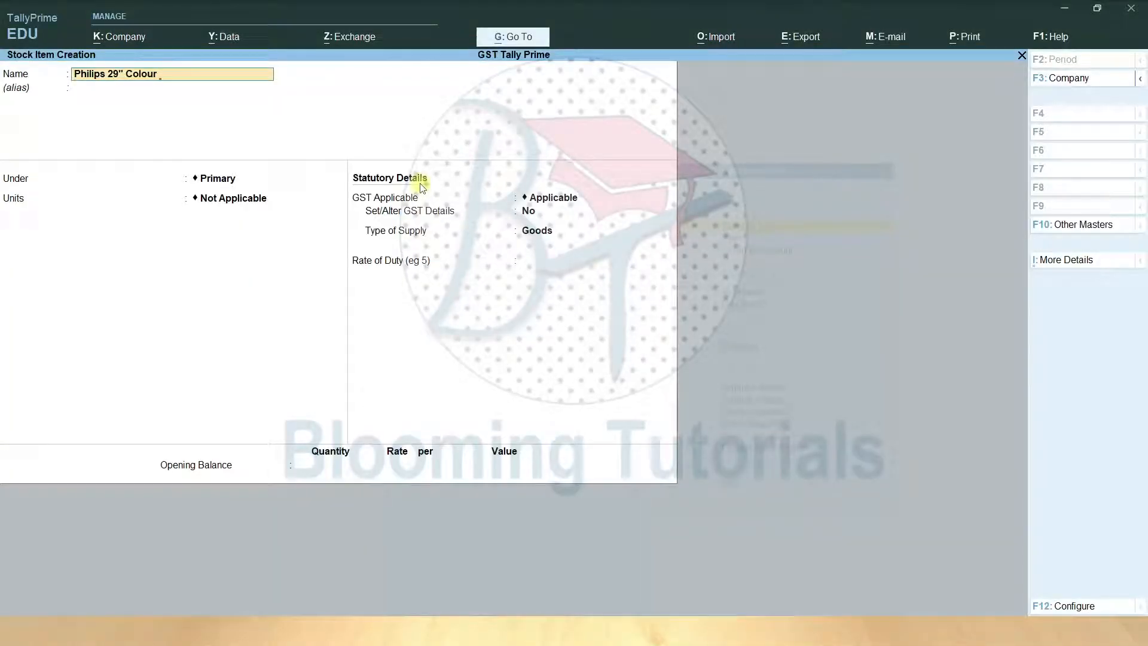
type("TV")
key("Return")
key("Return")
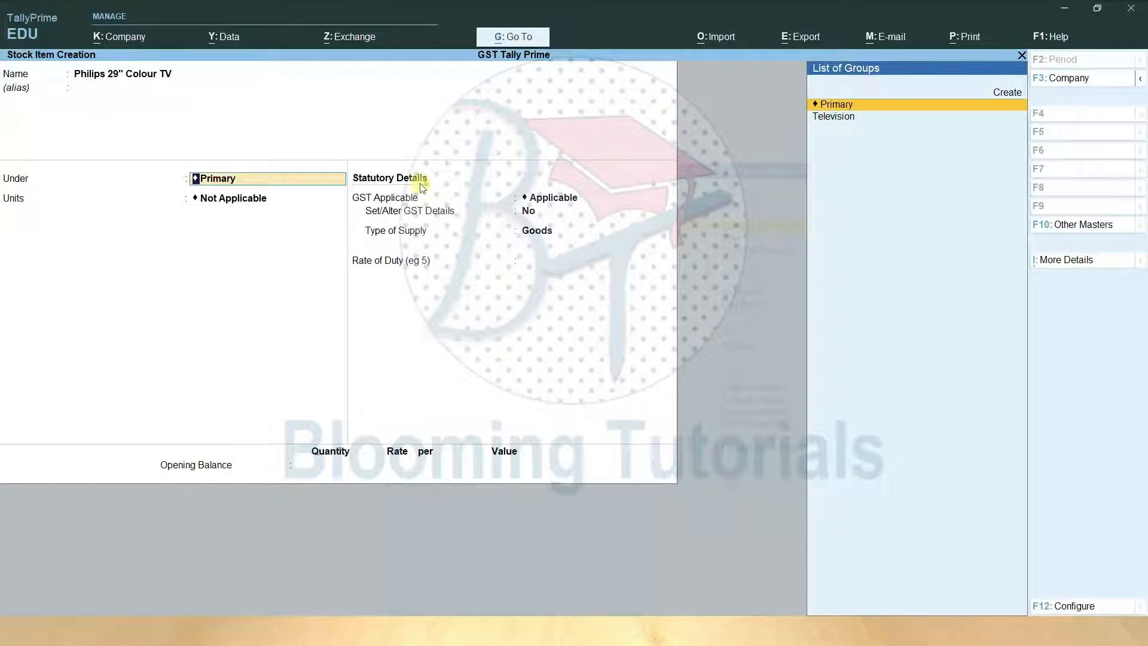
key("Down")
key("Return")
key("Down")
key("Return")
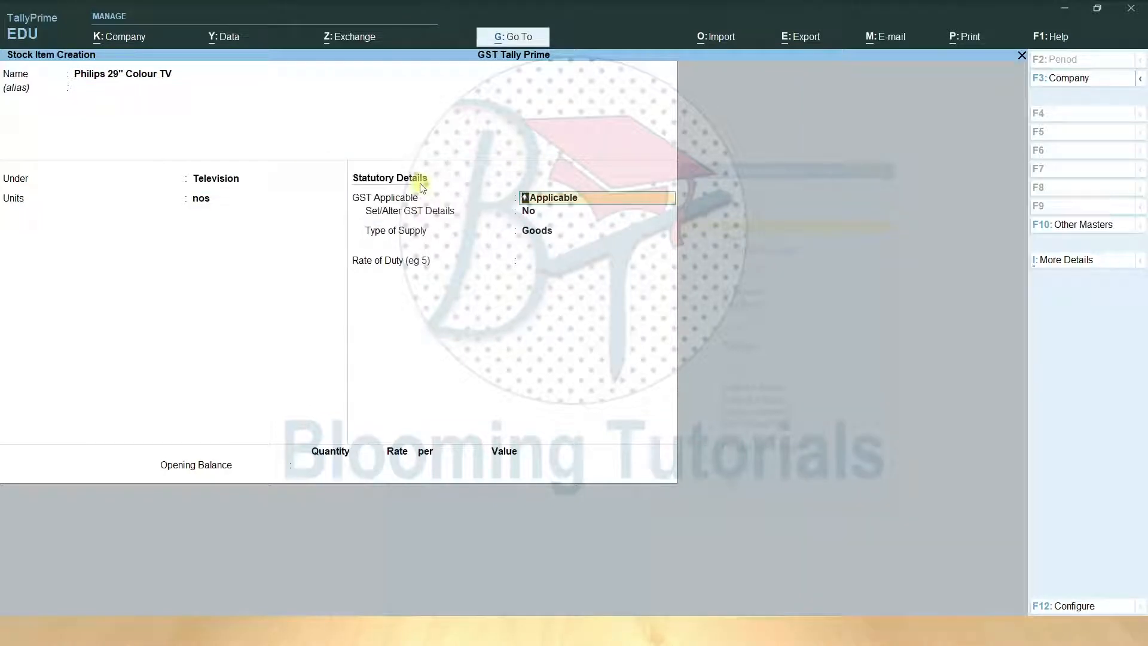
key("ctrl+a")
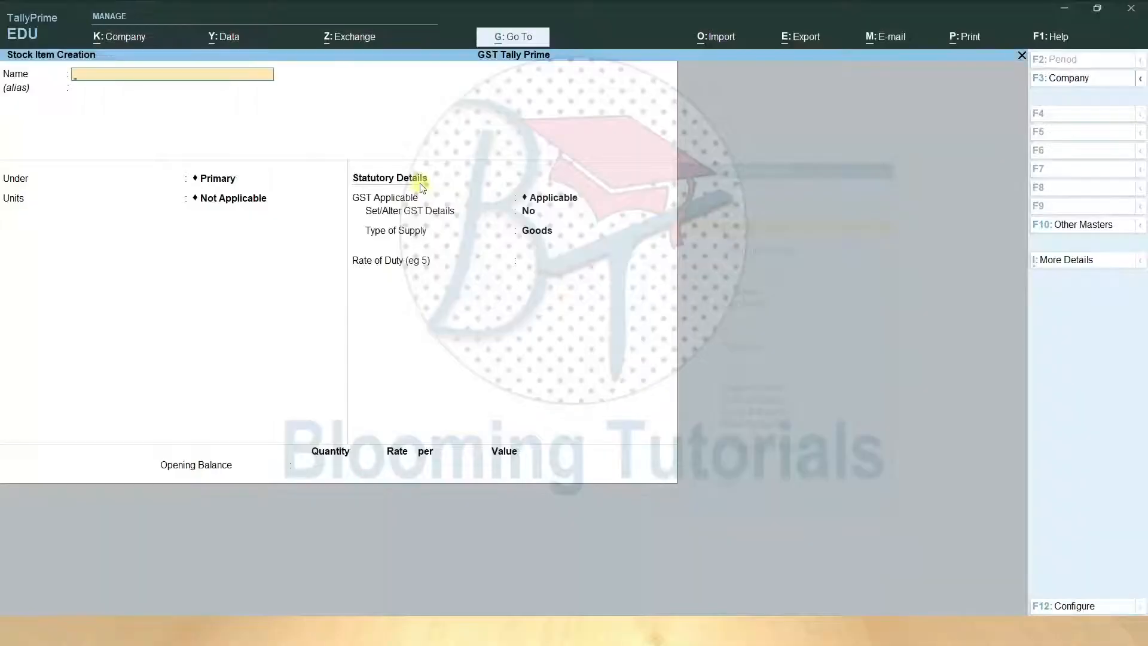
- Create the stock item Onida 29" Colour TV under the Television group with unit nos and save it
type("Onida 29\" Colour TV")
key("Return")
key("Return")
key("Down")
key("Return")
key("Down")
key("Return")
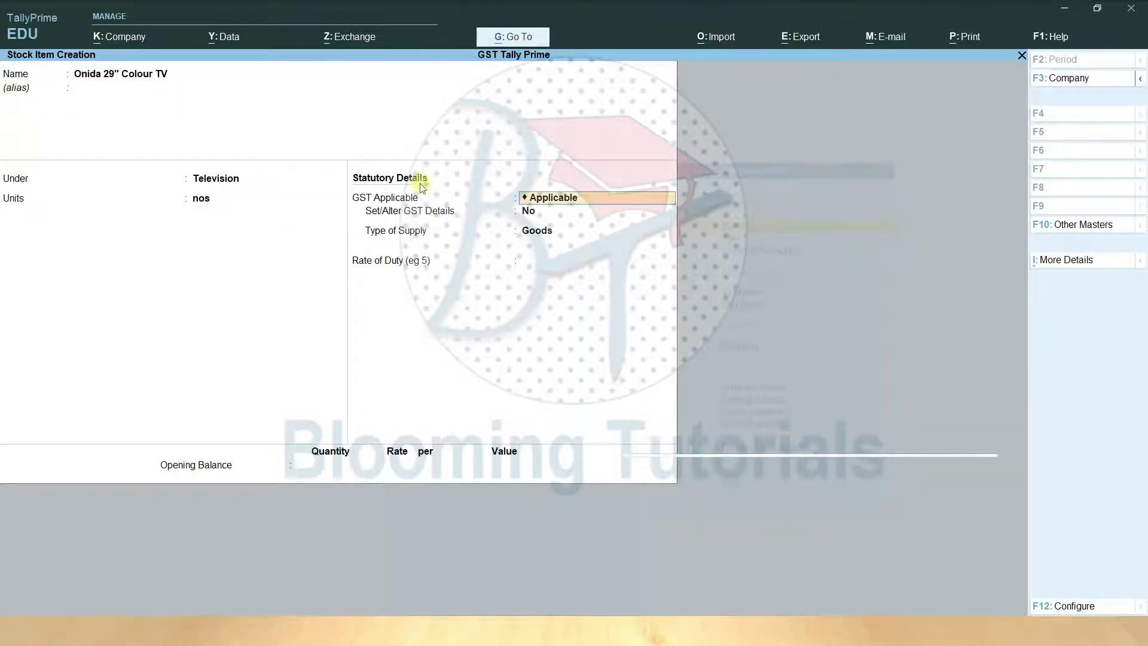
key("ctrl+a")
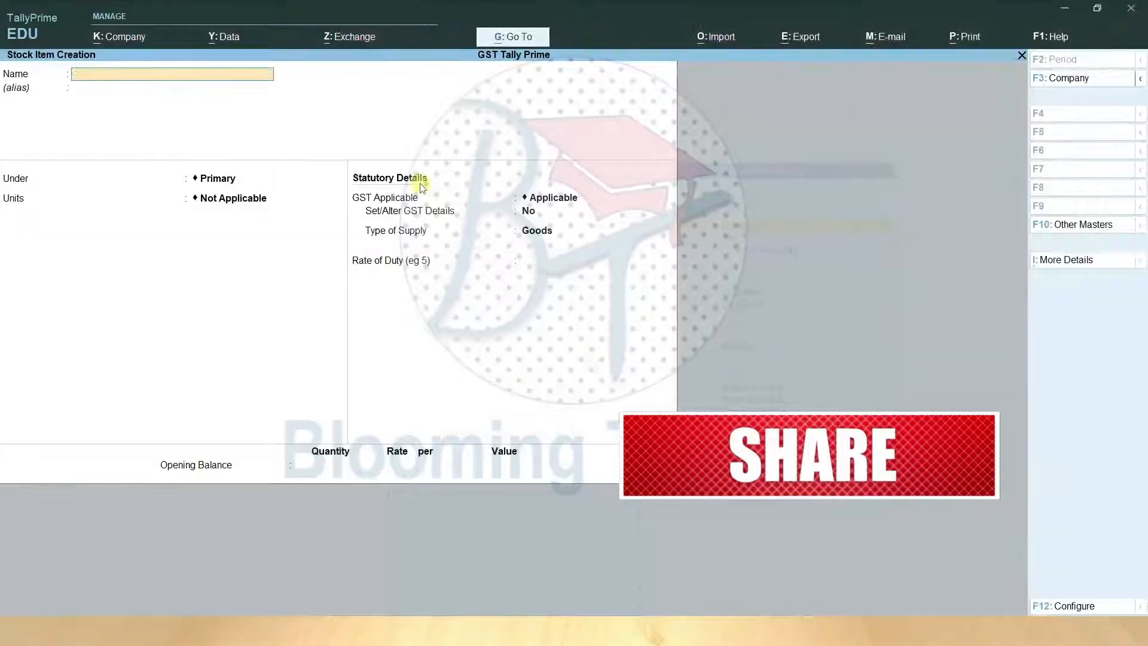
- Create the stock item Sony 14" Black & White TV under the Television group with unit nos and save it
type("Sony 14\" Black")
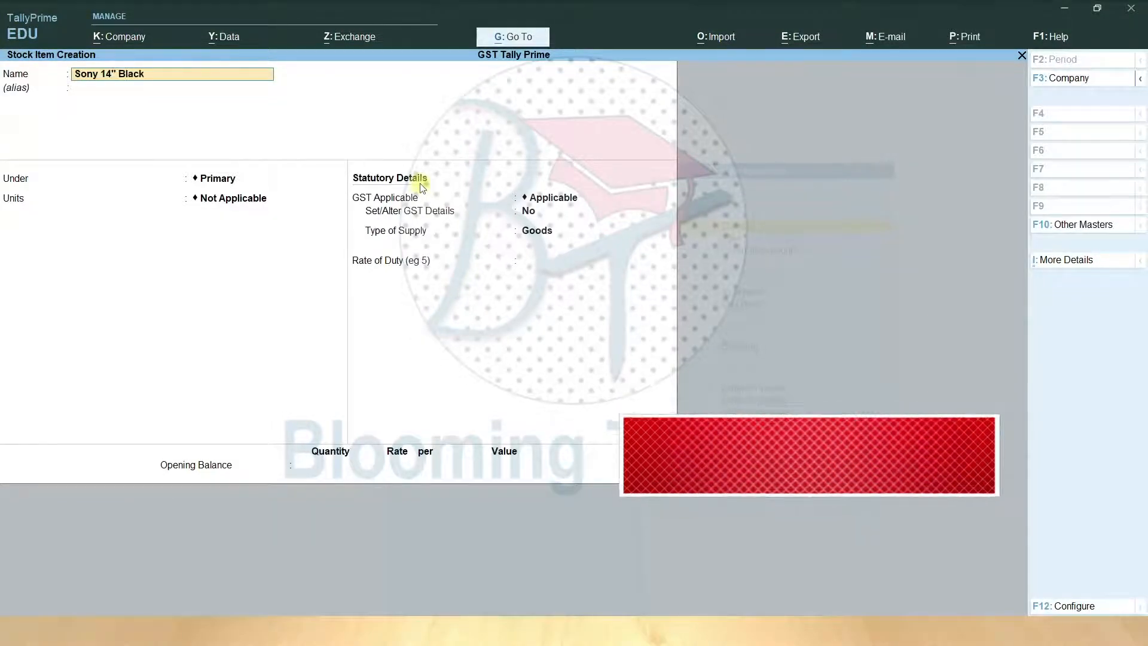
type(" & White")
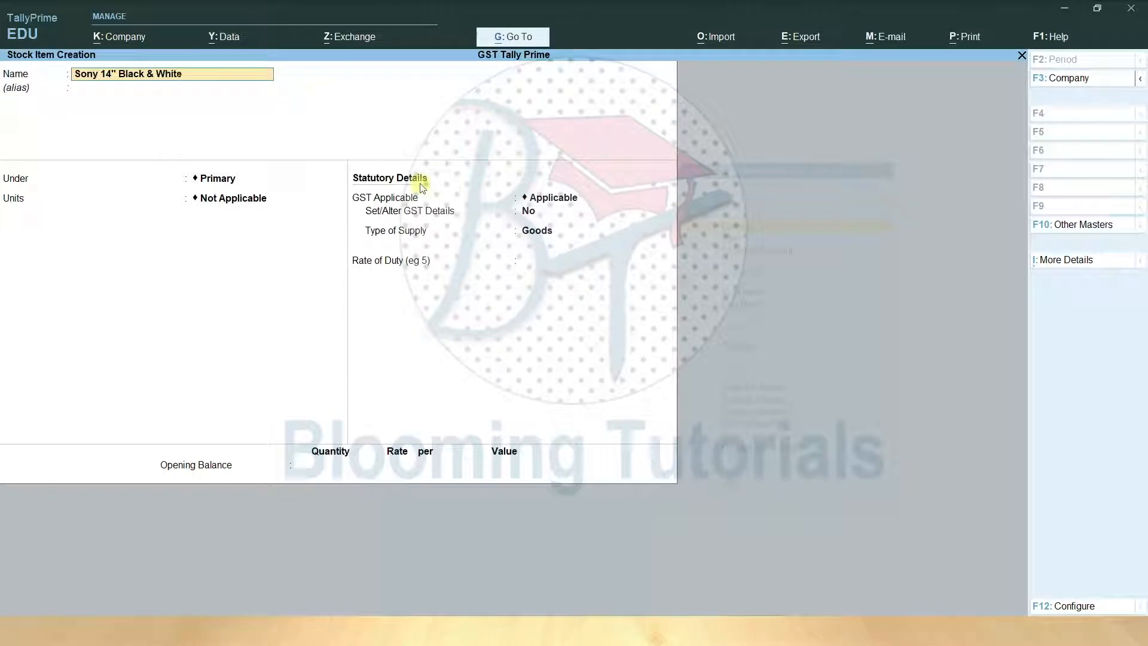
type(" TV")
key("Return")
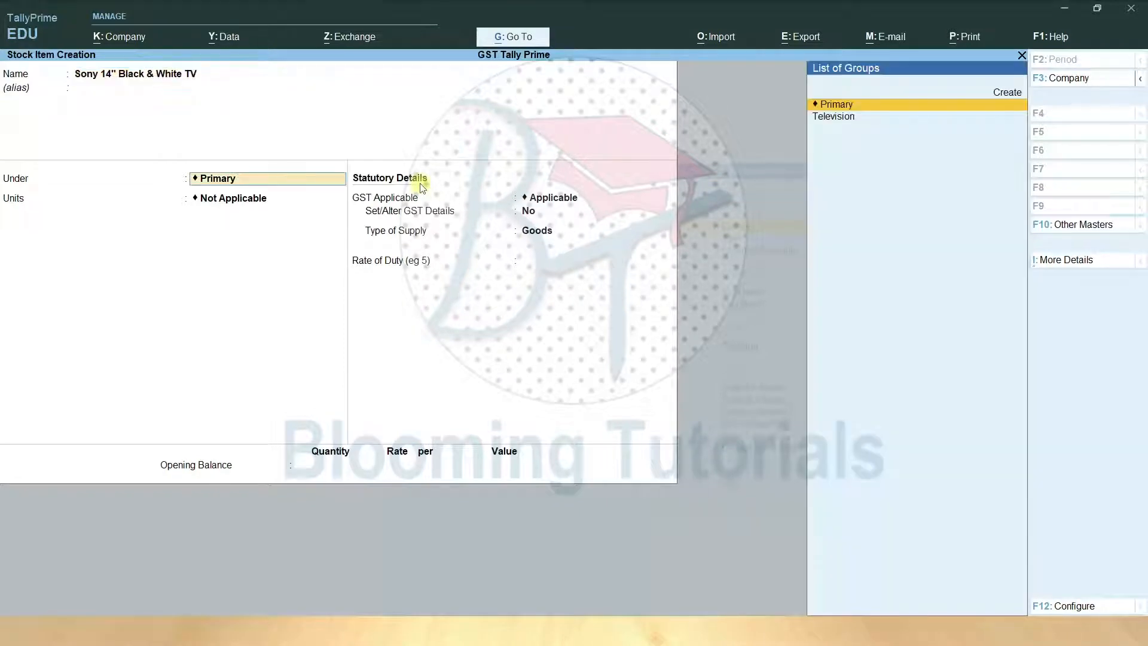
key("Down")
key("Return")
key("Down")
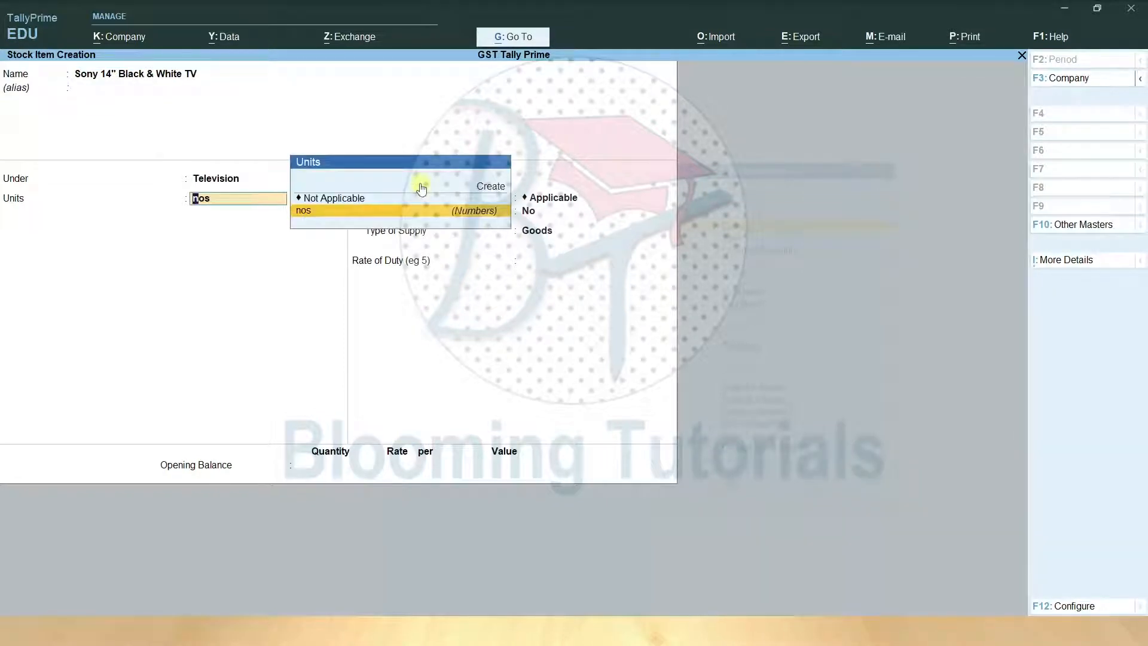
key("Return")
key("ctrl+a")
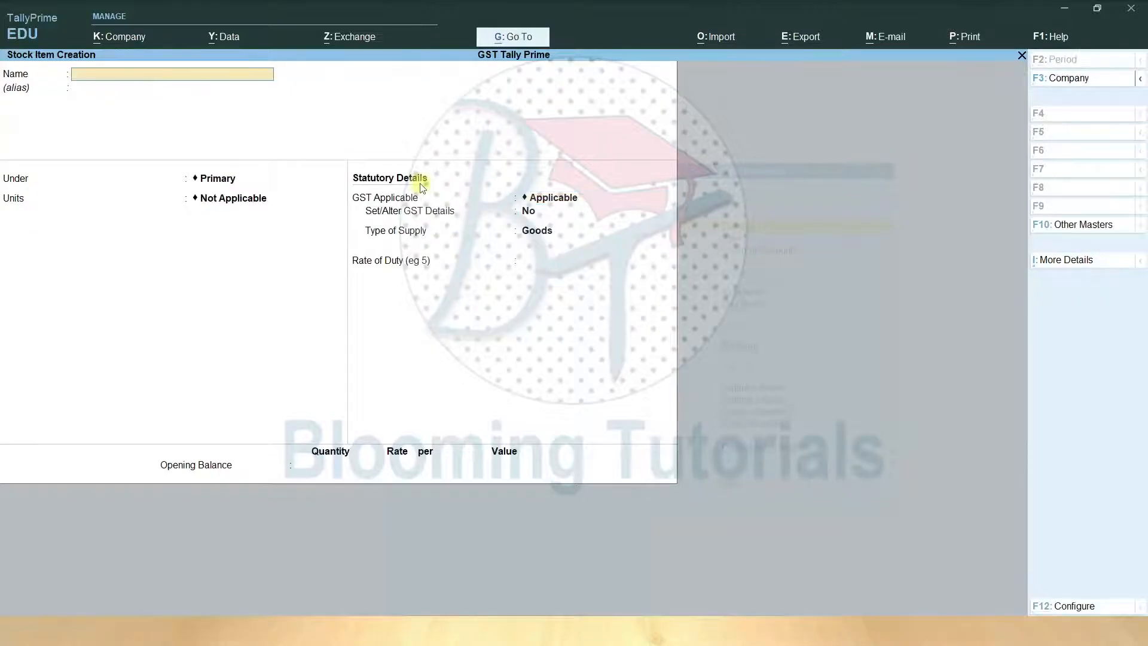
- Create the product table's next item, Philips 14" Black & White TV, under the Television group with unit nos and save it
key("alt+Tab")
left_click(421, 187)
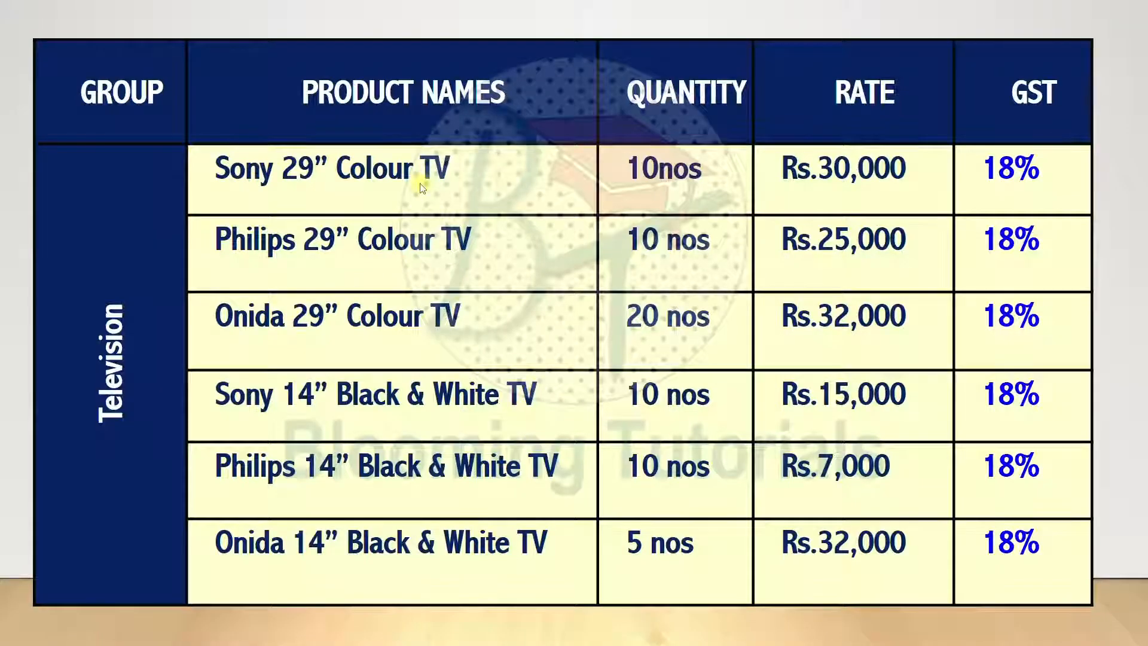
key("alt+Tab")
type("Philip")
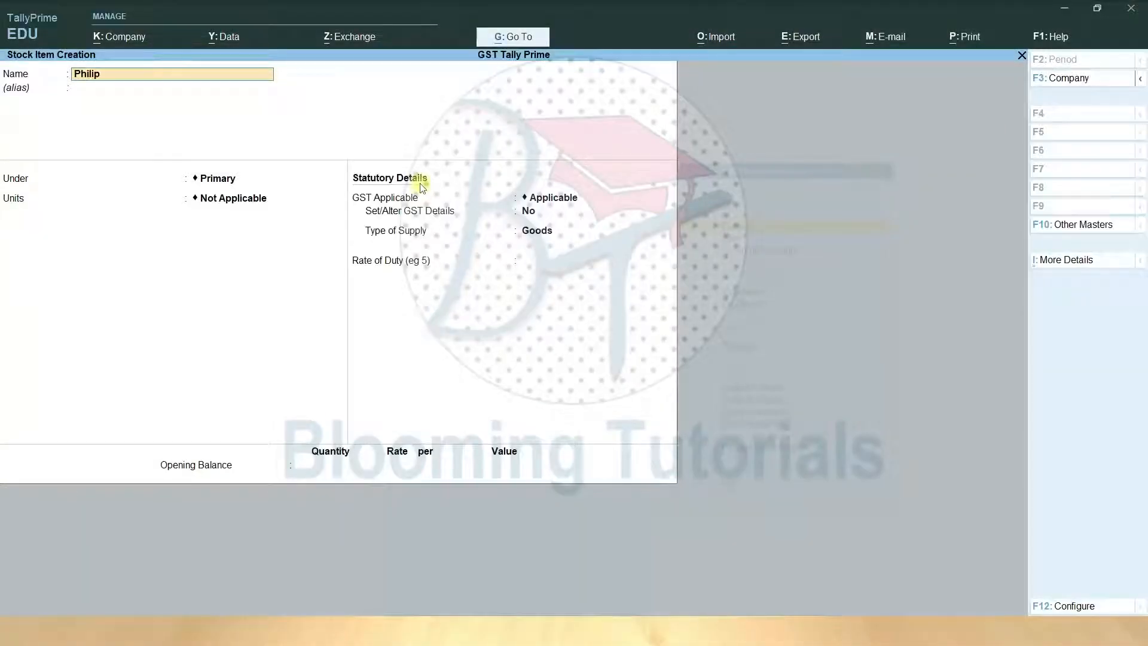
type("s 14\" Black & White TV")
key("Return")
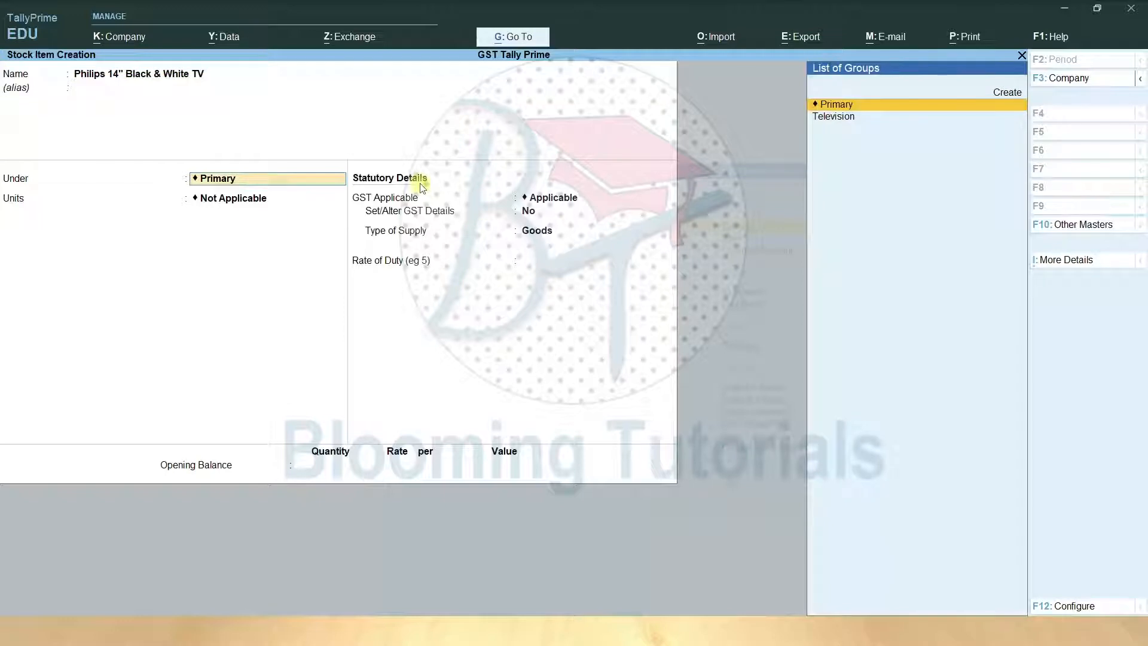
key("Down")
key("Return")
key("Down")
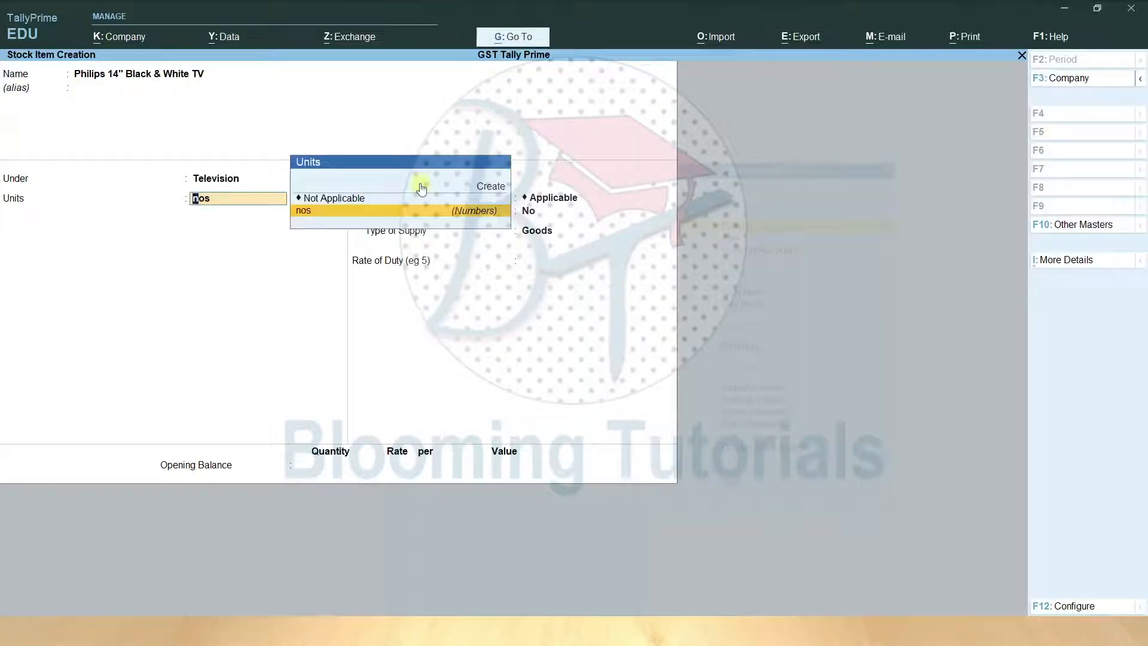
key("Return")
key("ctrl+a")
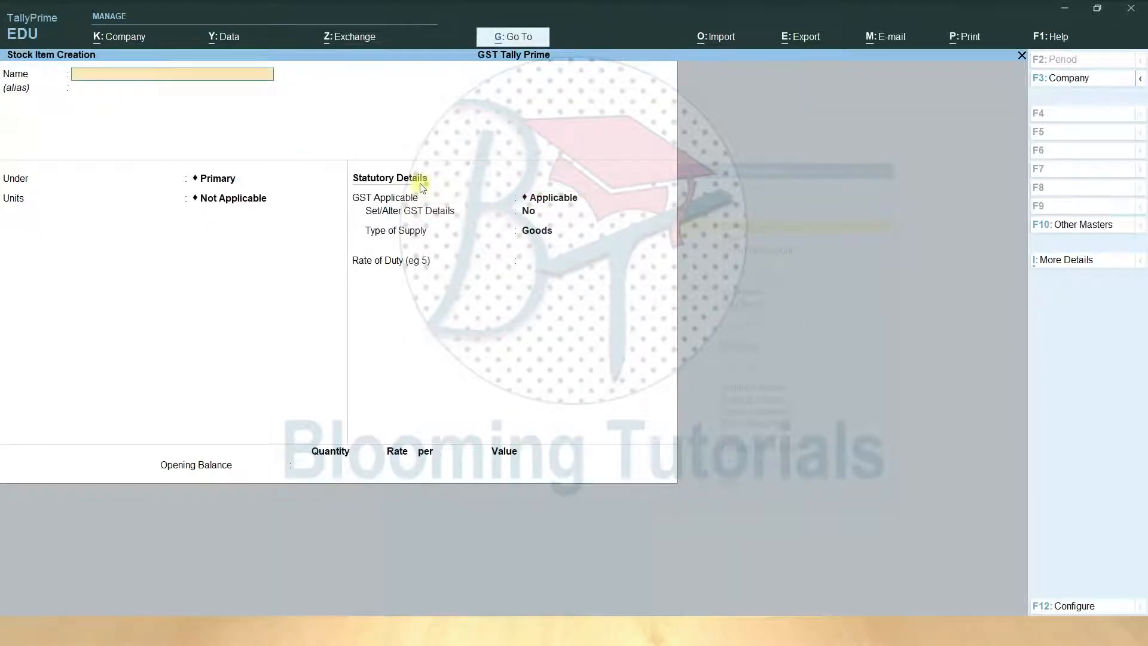
key("alt+Tab")
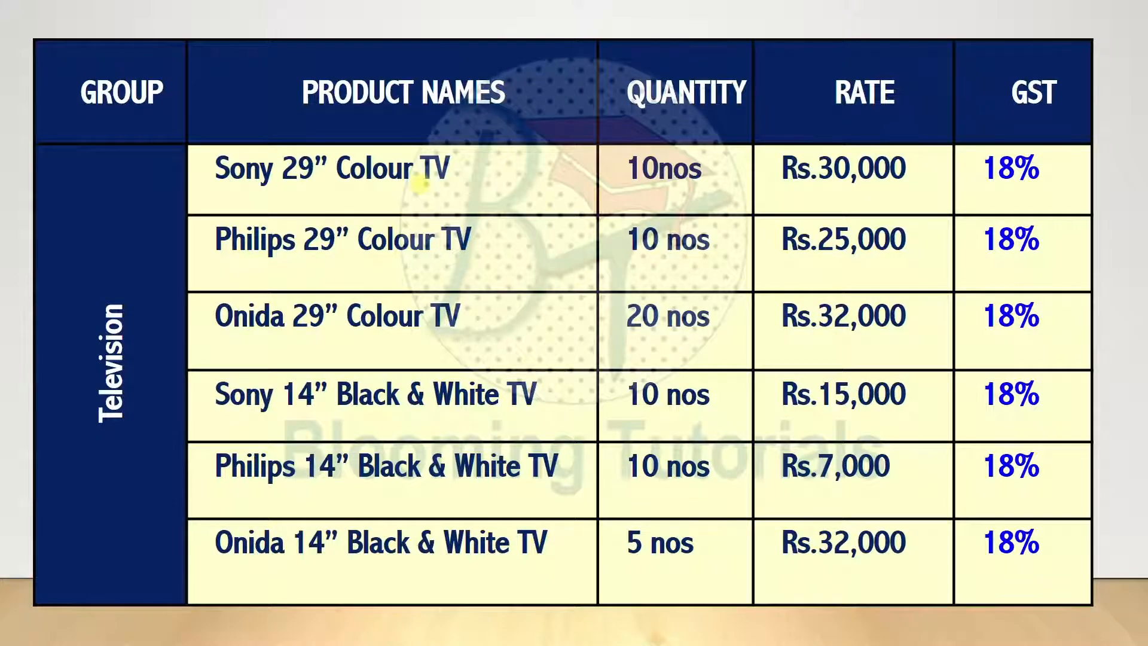
key("alt+Tab")
type("Philips")
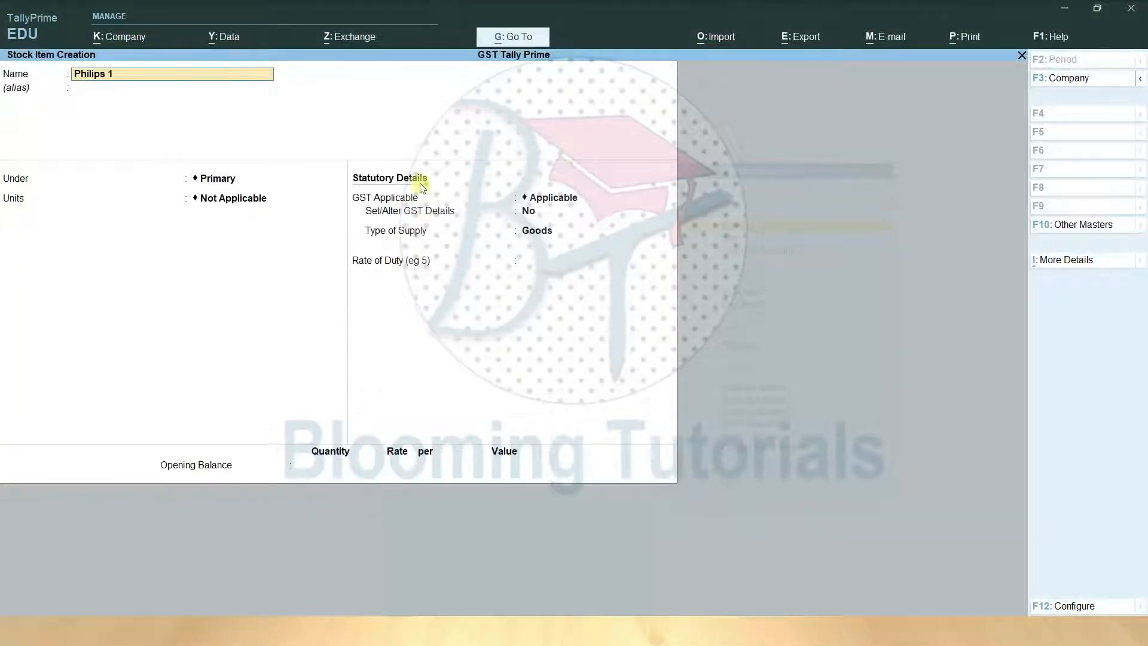
key("alt+Tab")
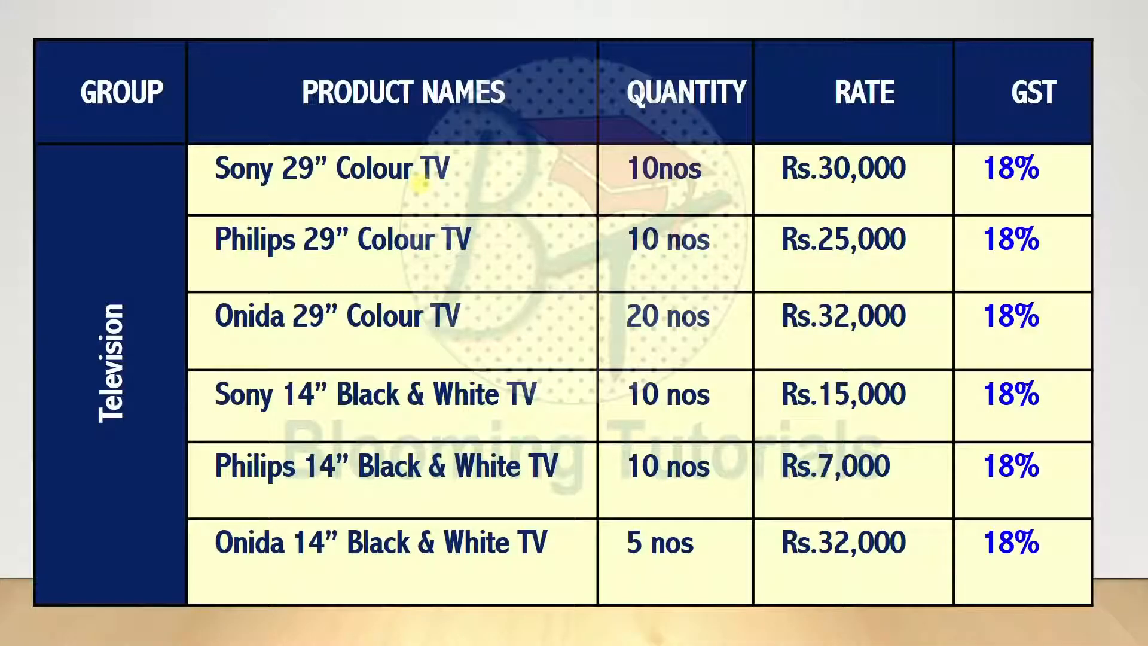
key("alt+Tab")
type("14\"Black")
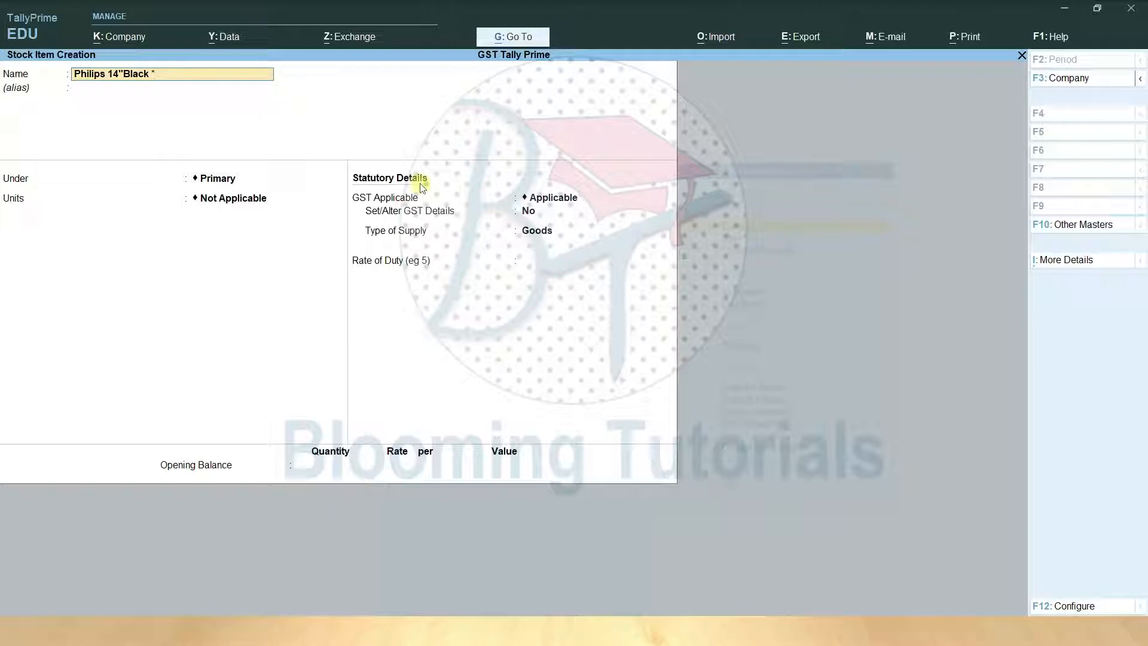
type(" & White TV")
key("Return")
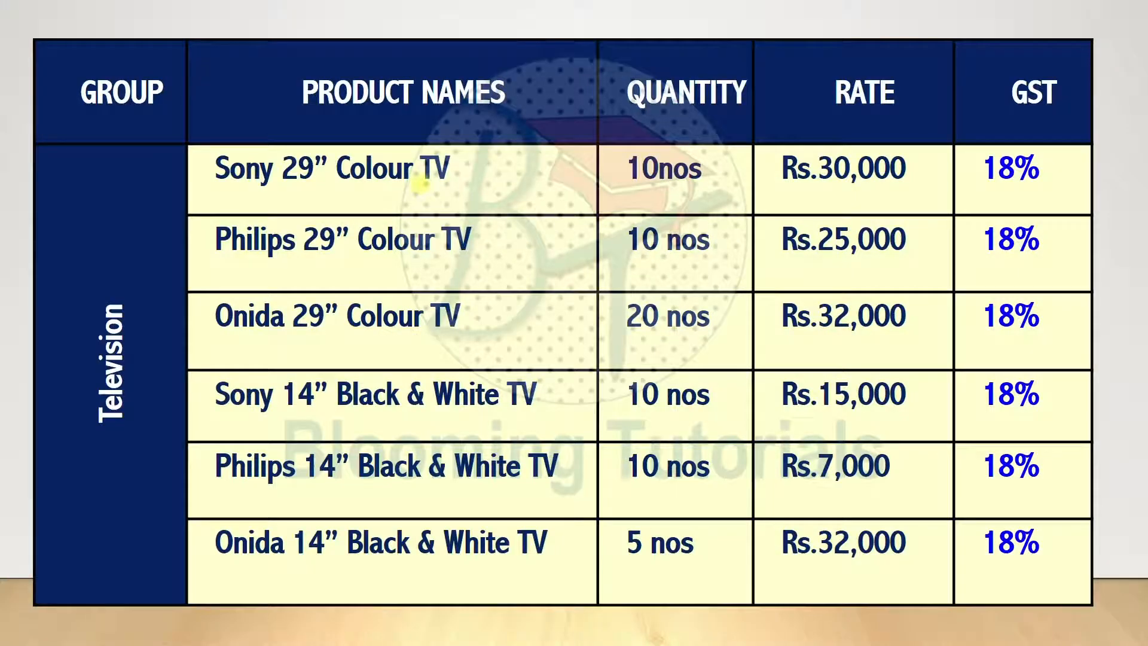
key("alt+Tab")
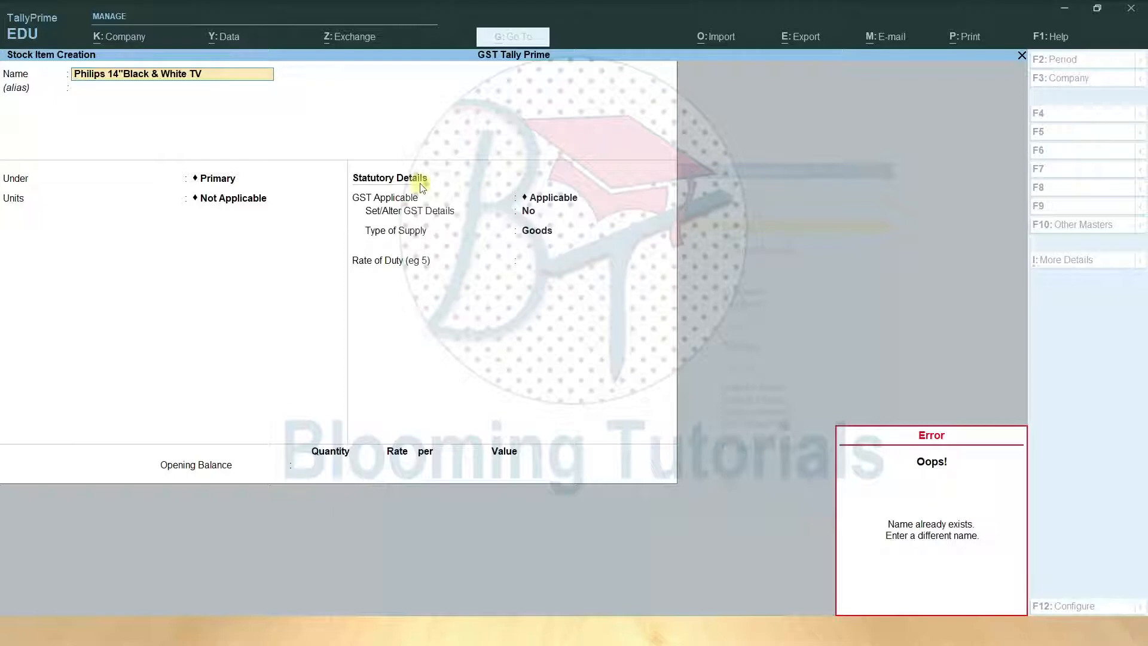
key("Escape")
key("Escape")
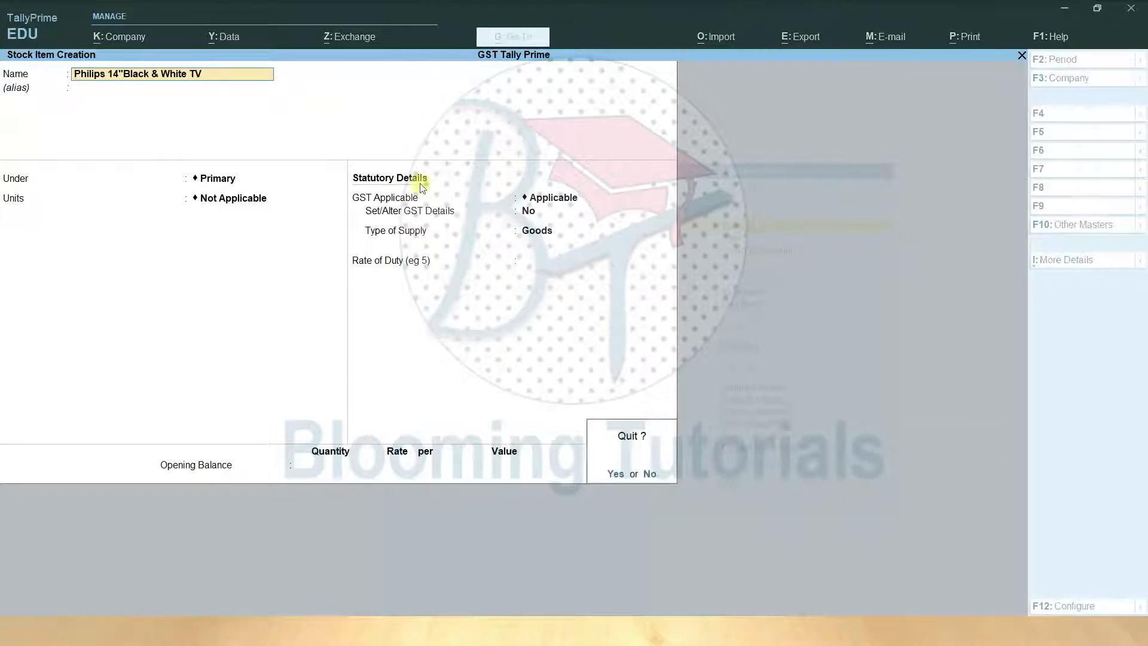
key("n")
- Go back through the saved stock items to check which televisions have already been created
key("Page_Up")
key("Page_Up")
key("Page_Up")
key("Page_Up")
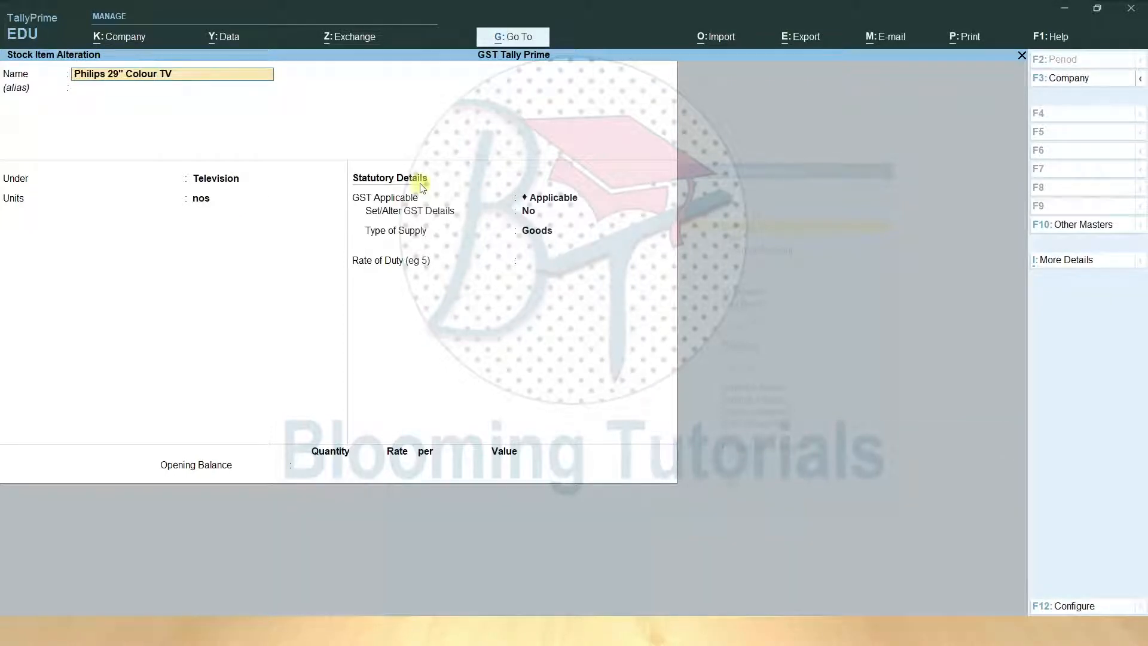
key("Page_Up")
key("Page_Up")
key("Page_Up")
key("Page_Up")
key("Page_Up")
- Replace the opened stock item's name with Onida 14" Black & White TV, keep group Television and unit nos, and save it
key("BackSpace")
key("Escape")
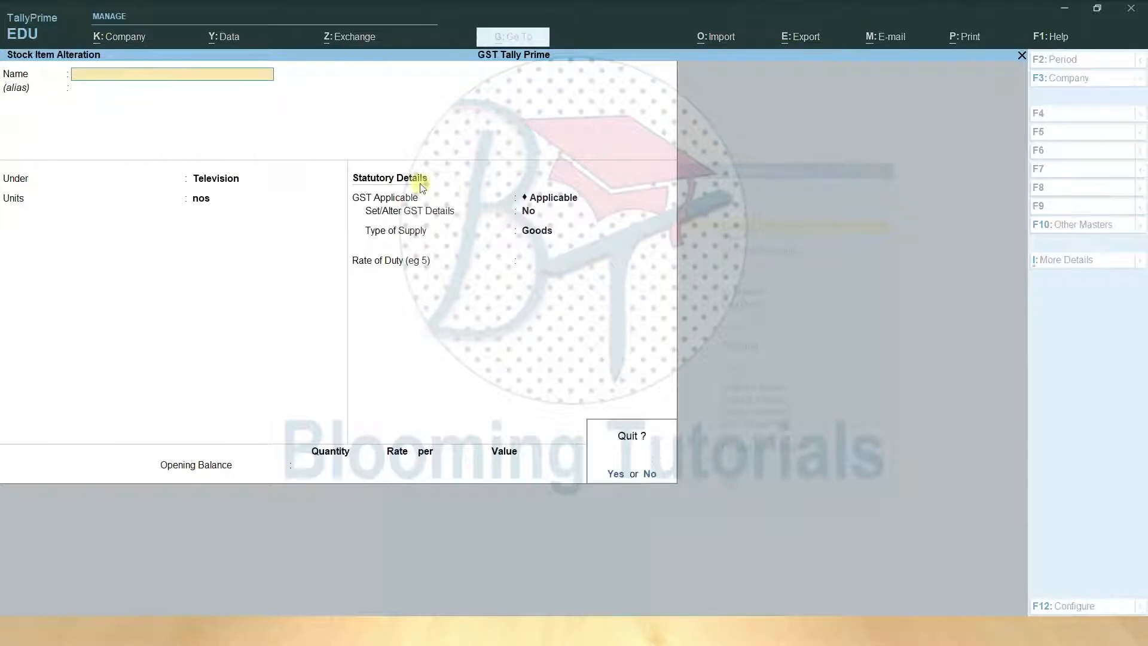
key("n")
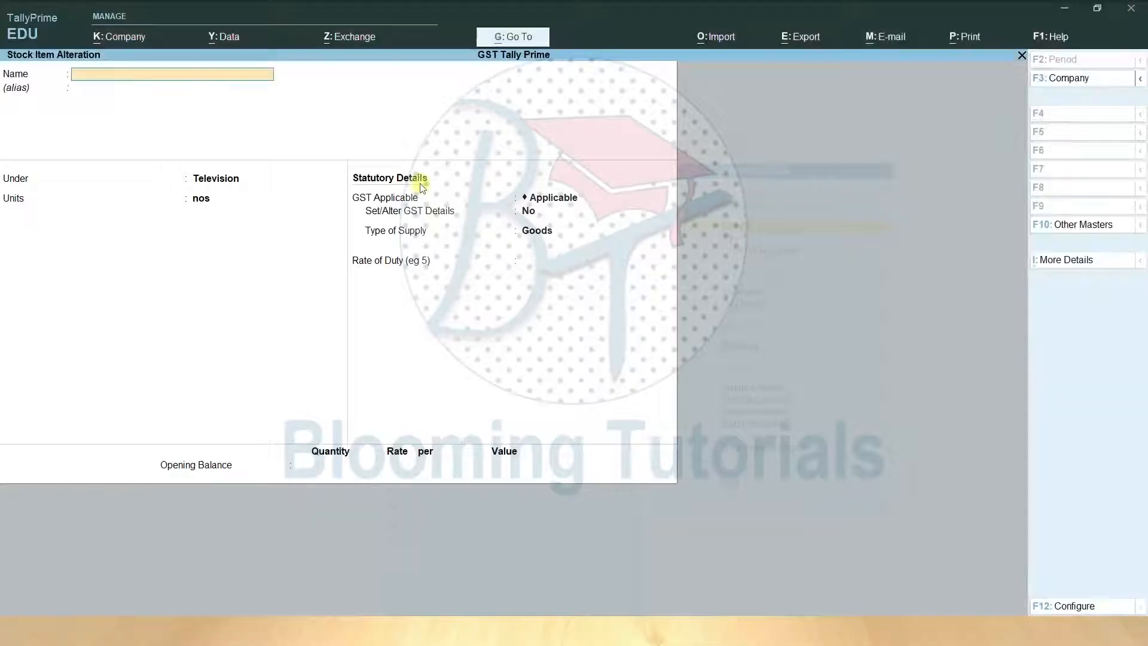
type("Onida 14\" B")
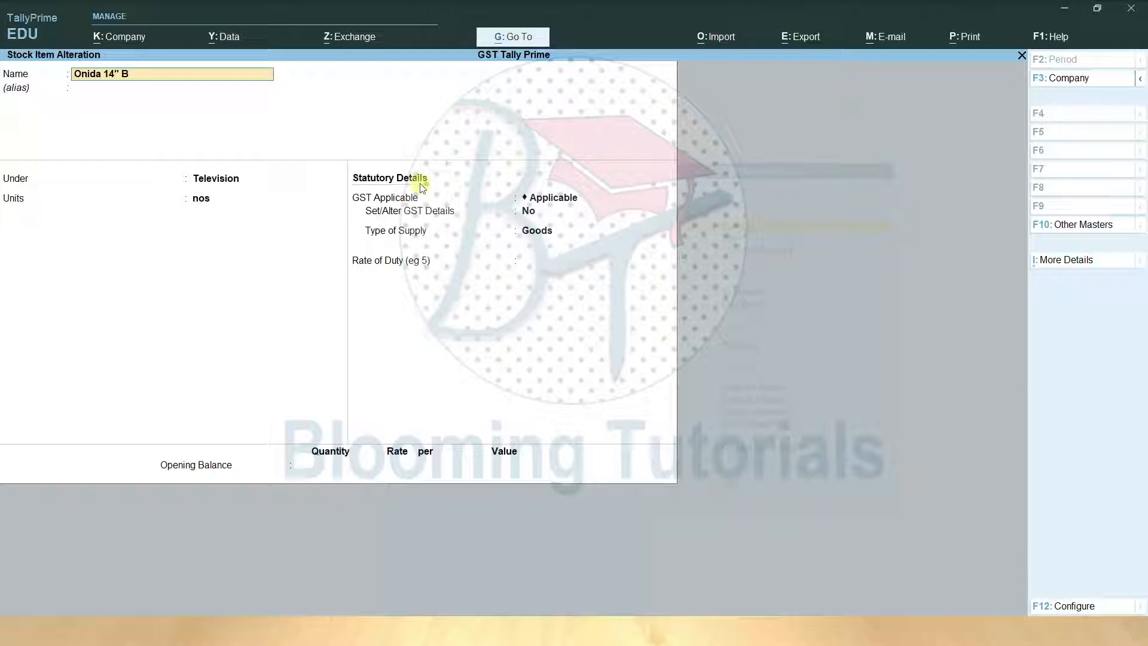
type("lack & White TV")
key("Return")
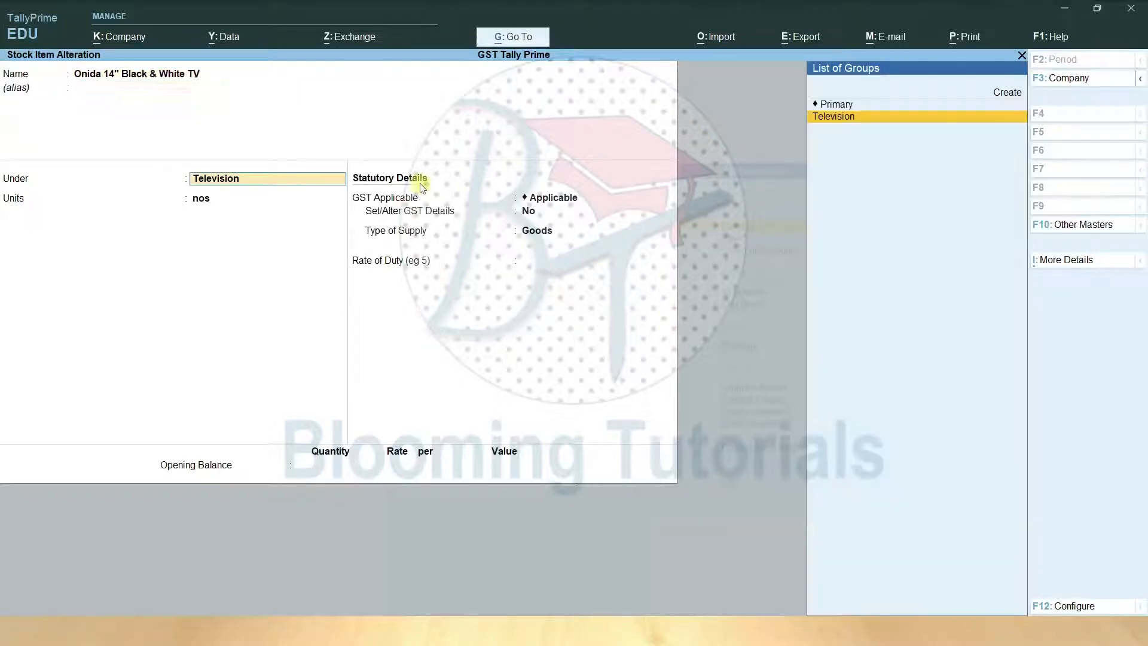
key("Return")
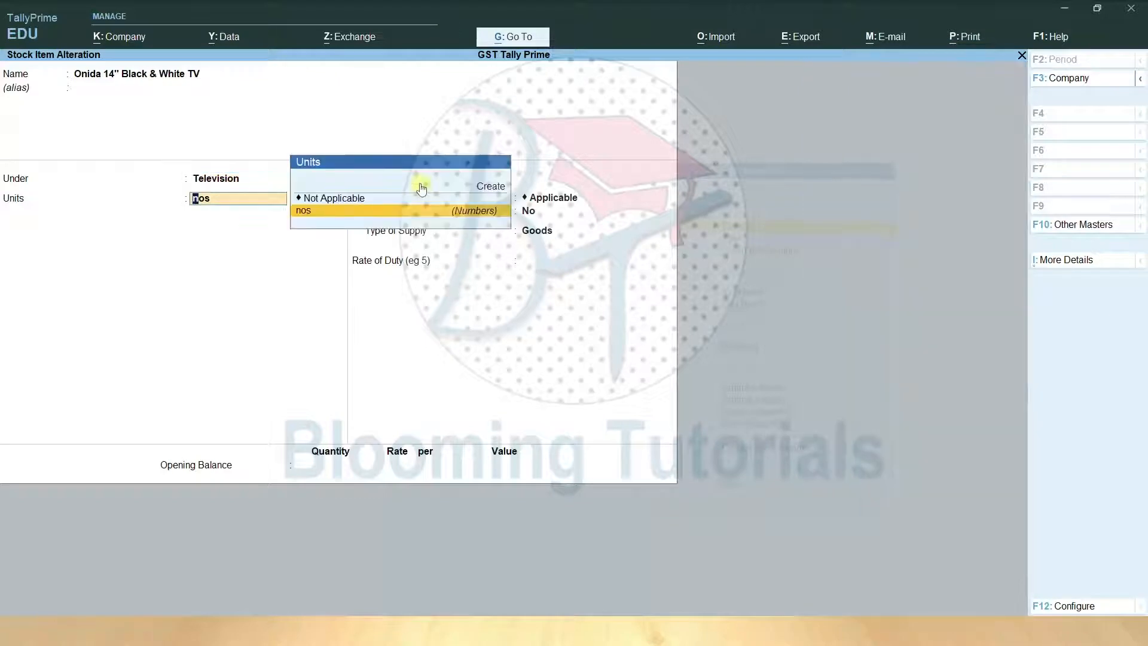
key("Return")
key("ctrl+a")
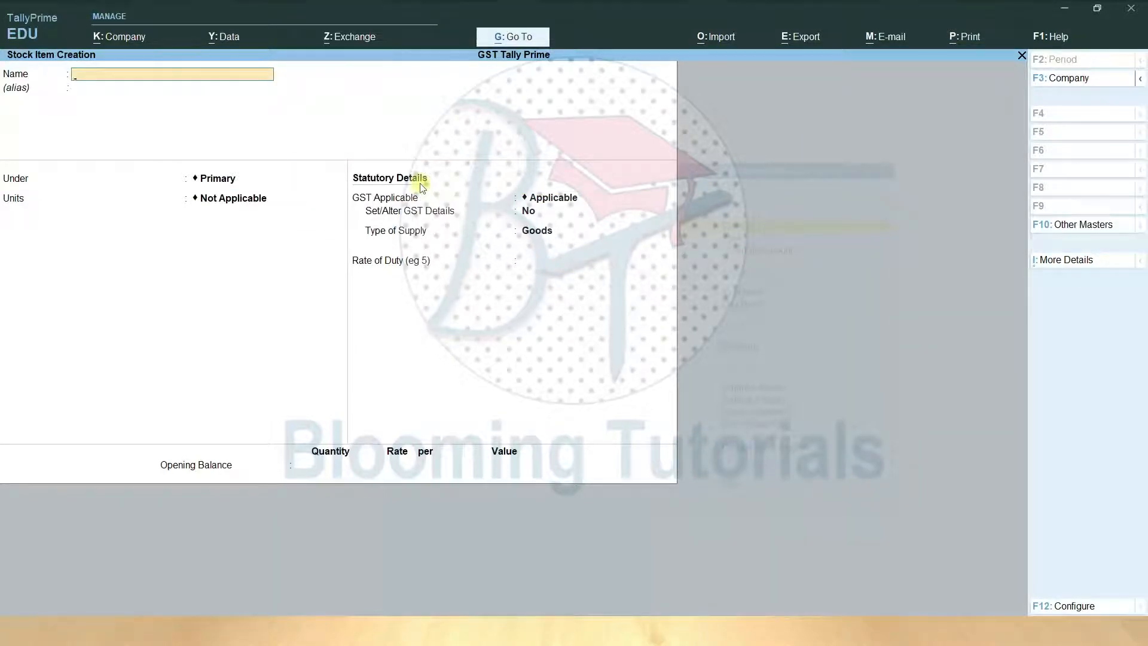
- Leave stock item creation and open a new purchase voucher
key("Escape")
key("Escape")
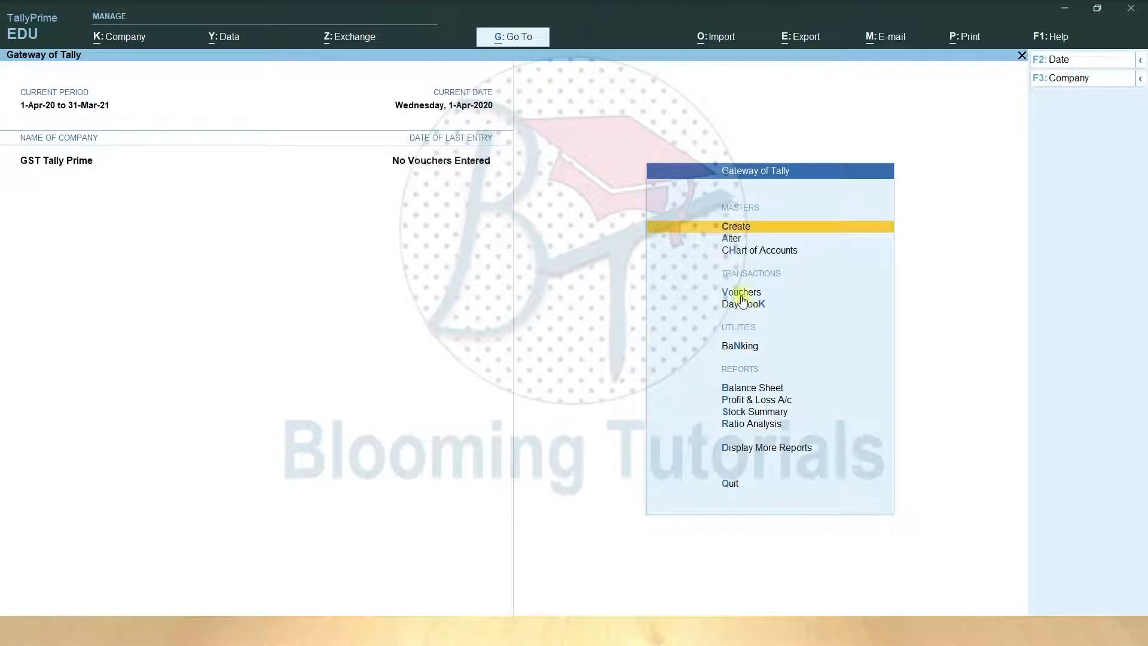
left_click(743, 296)
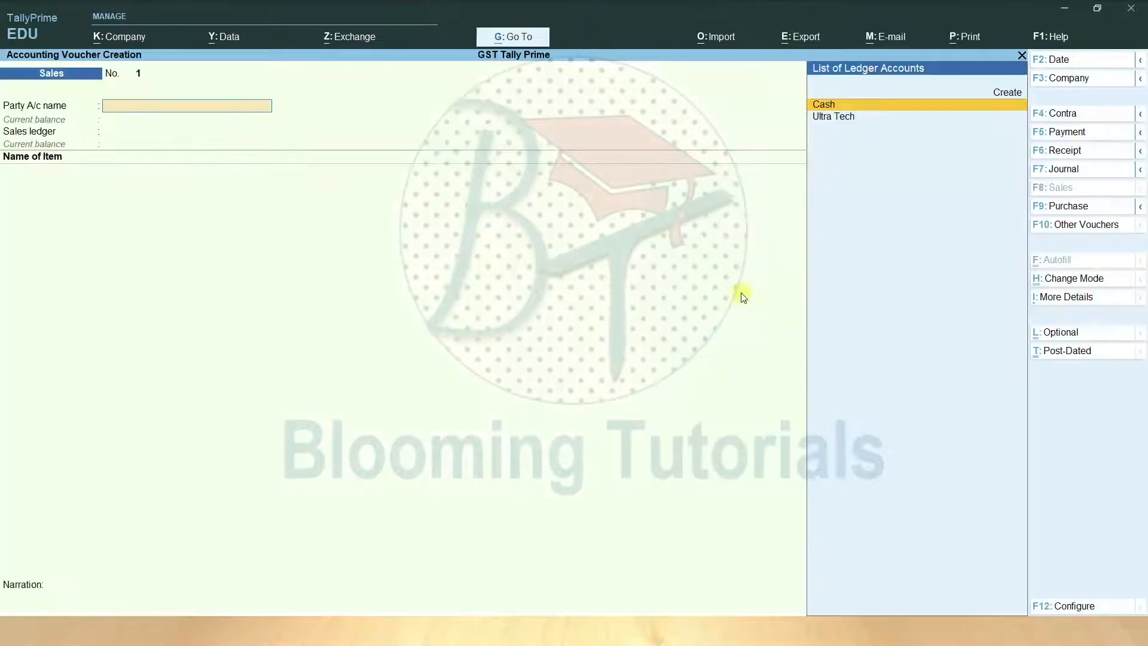
left_click(1074, 207)
- Check the supplier's invoice number in the exercise slide, then enter supplier invoice number UTC-202 dated 1-Apr-20 in a purchase voucher
key("alt+Tab")
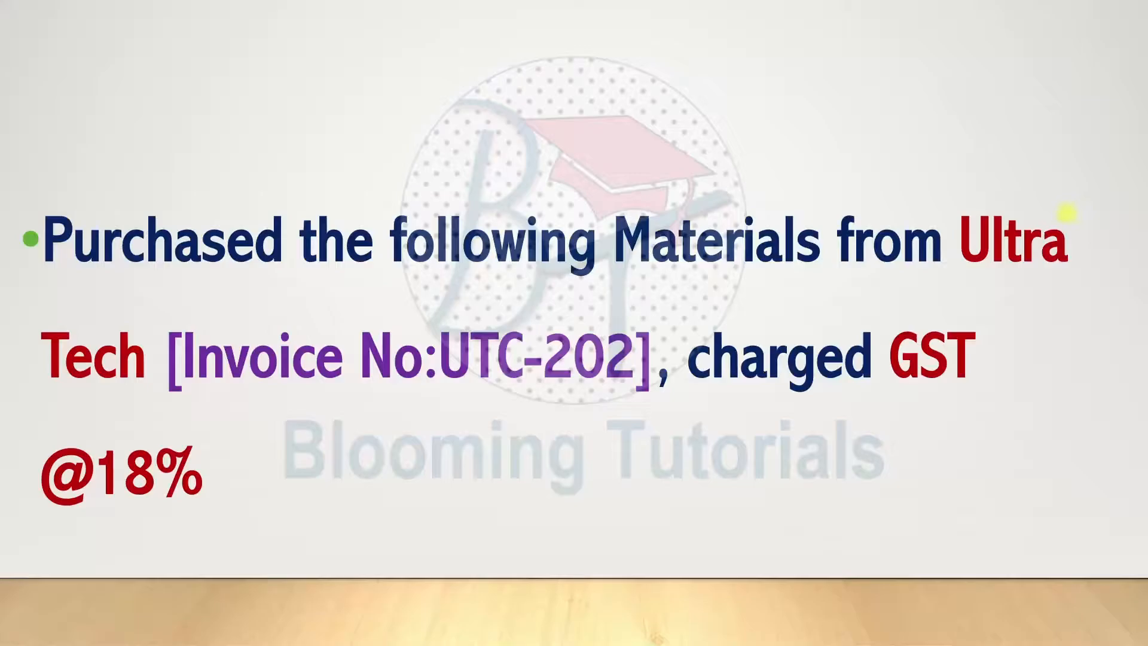
key("alt+Tab")
type("UTC-2")
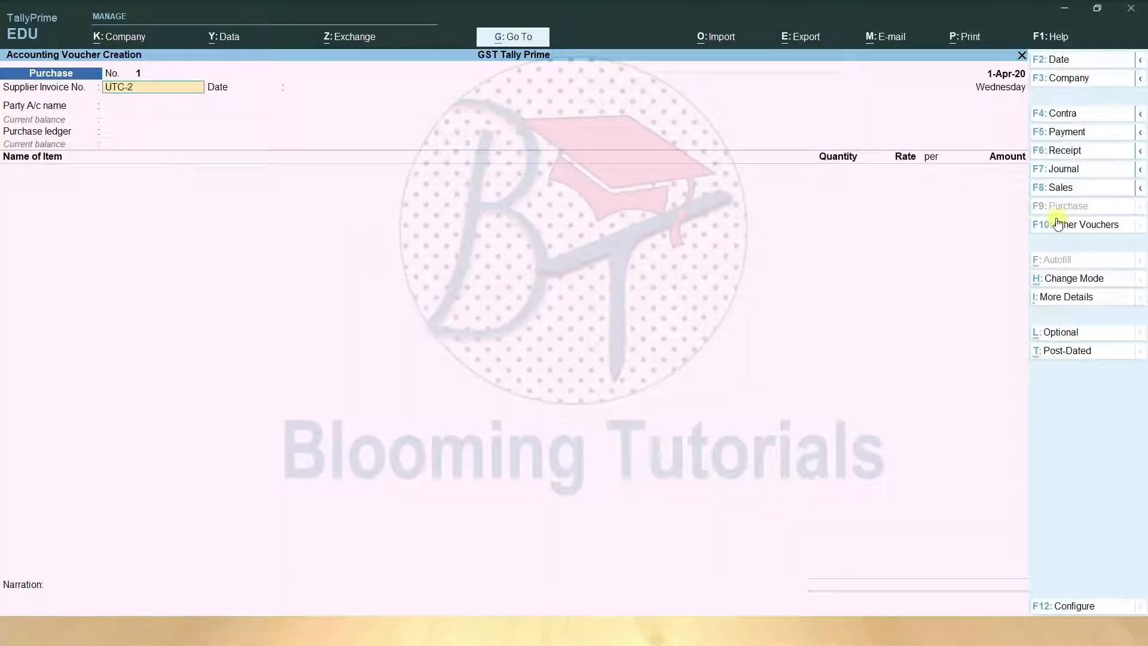
type("02")
key("Return")
key("Return")
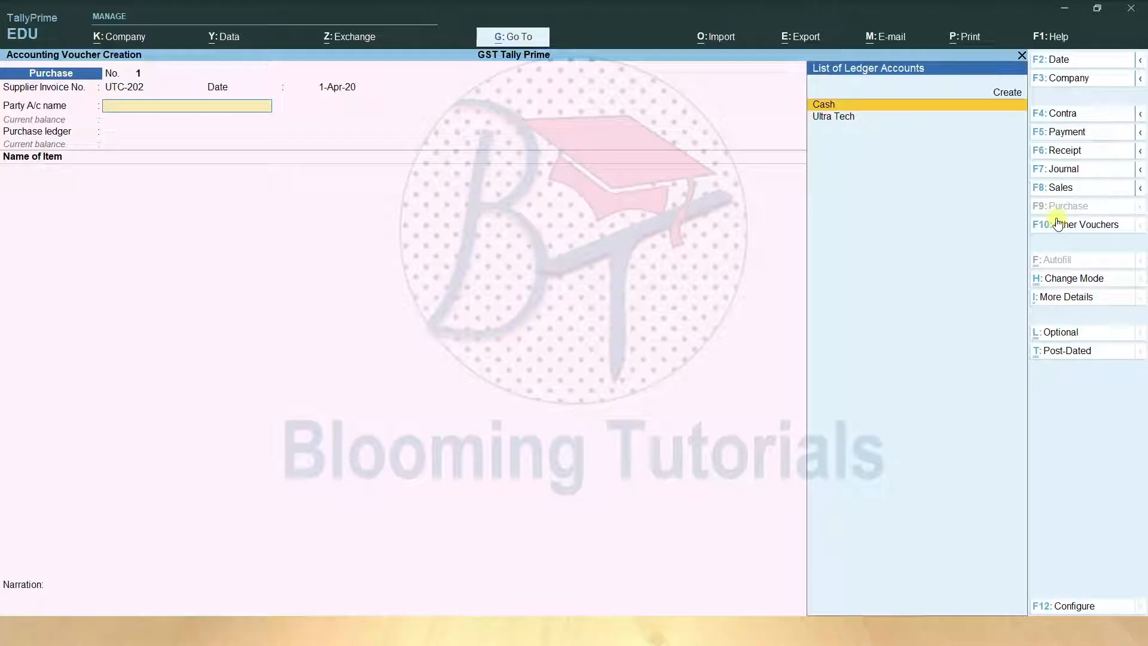
- Set the voucher's party account to Ultra Tech, accept blank receipt details, and choose Purchase@18% as the purchase ledger
key("Down")
key("Return")
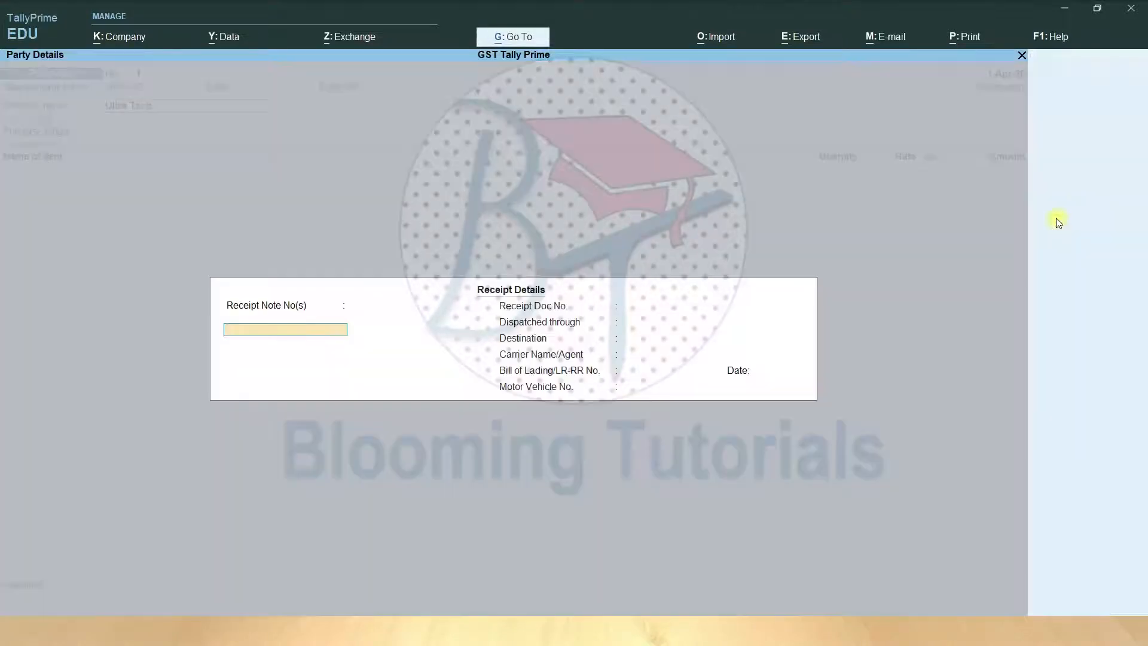
key("ctrl+a")
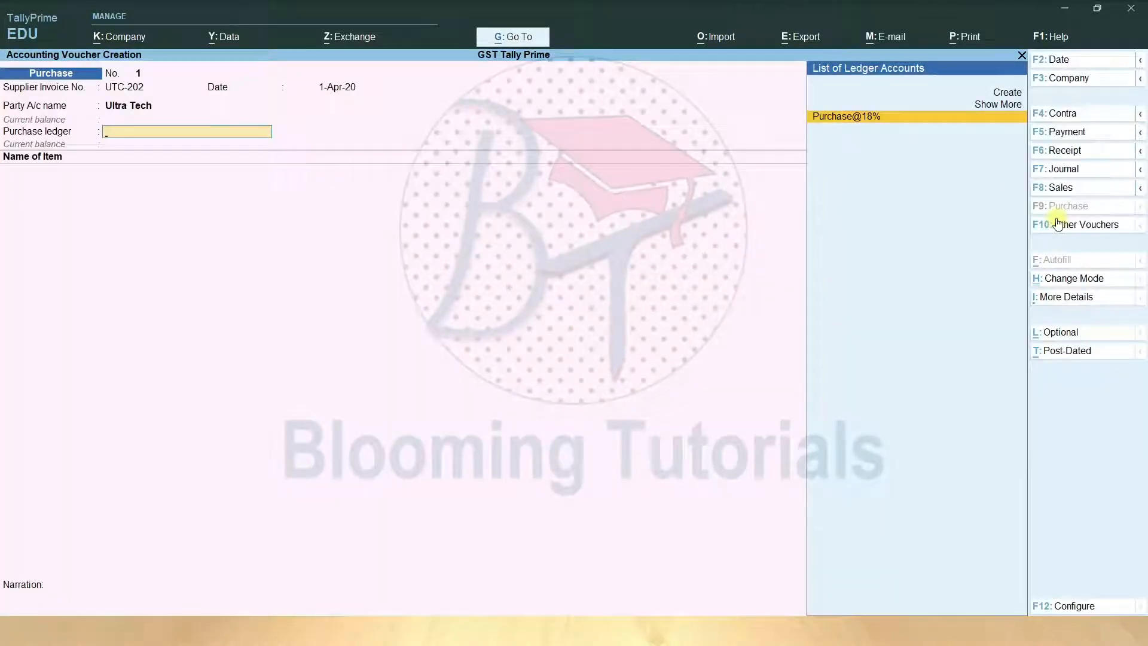
key("Return")
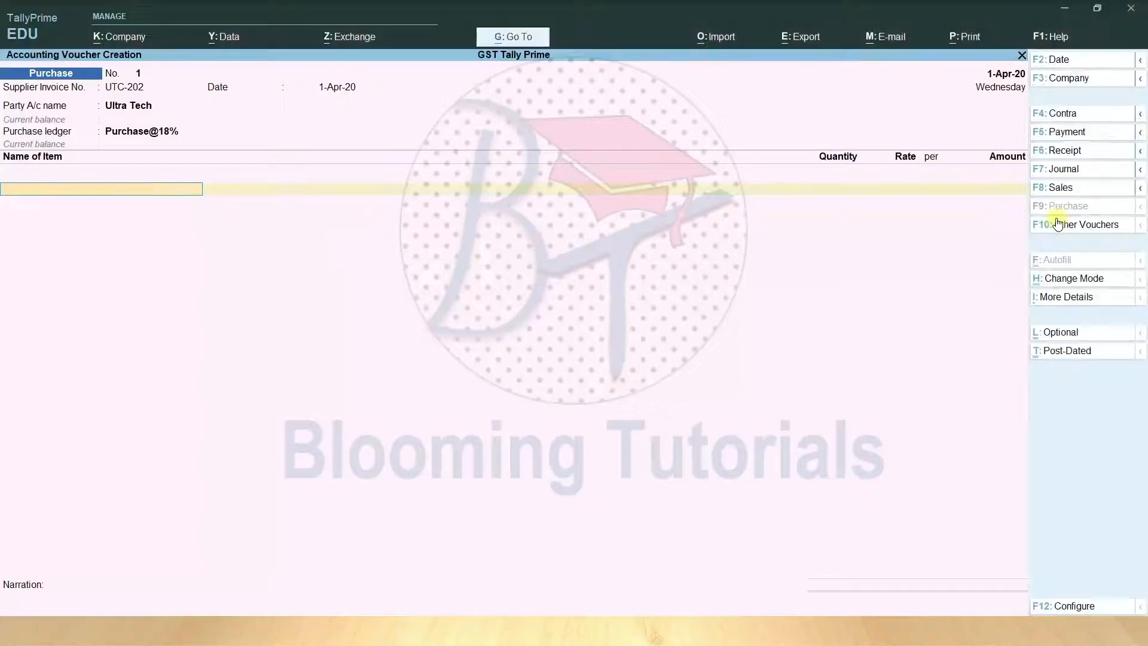
- Add Sony 29"Colour TV as the first item with quantity 10 nos at a rate of 30,000
type("S")
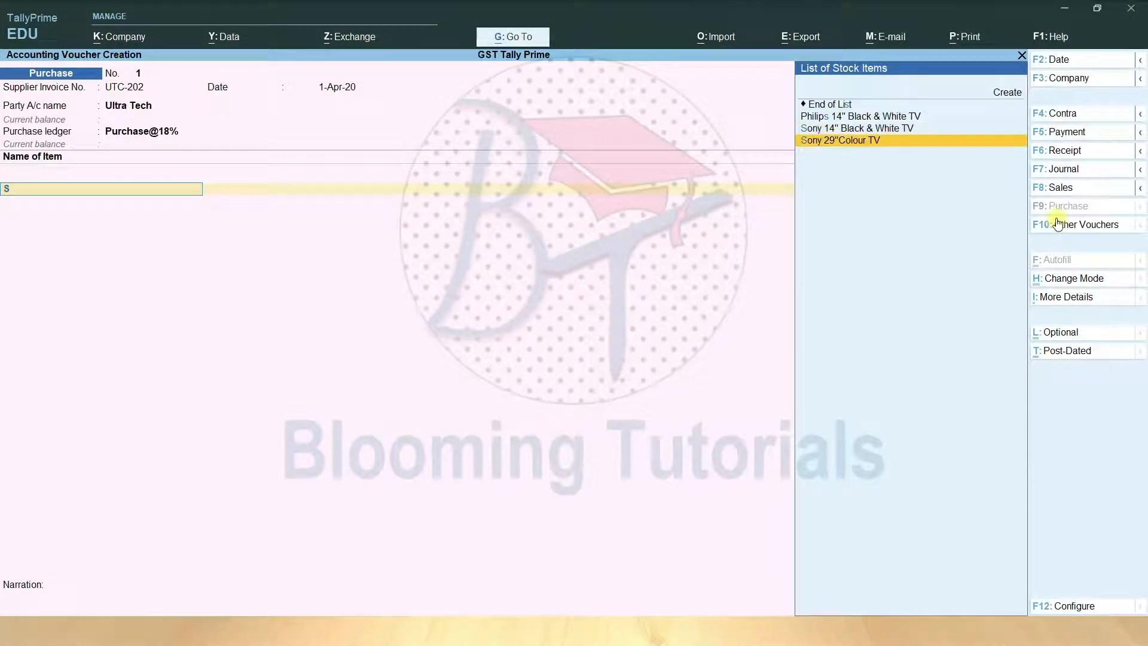
key("Return")
key("Return")
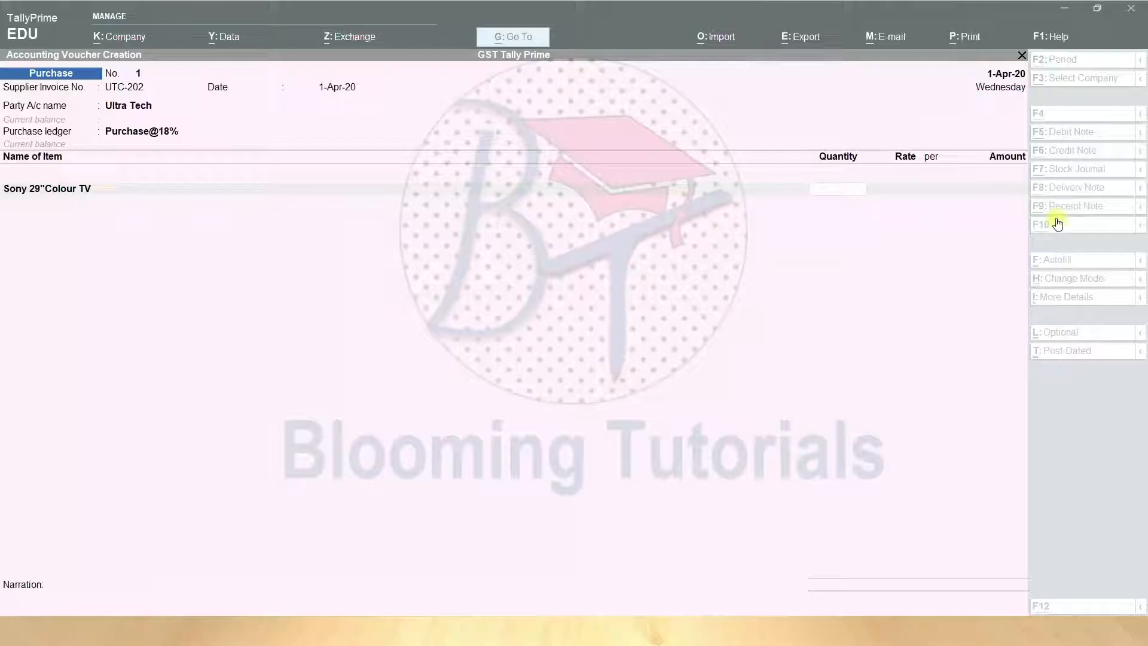
type("10")
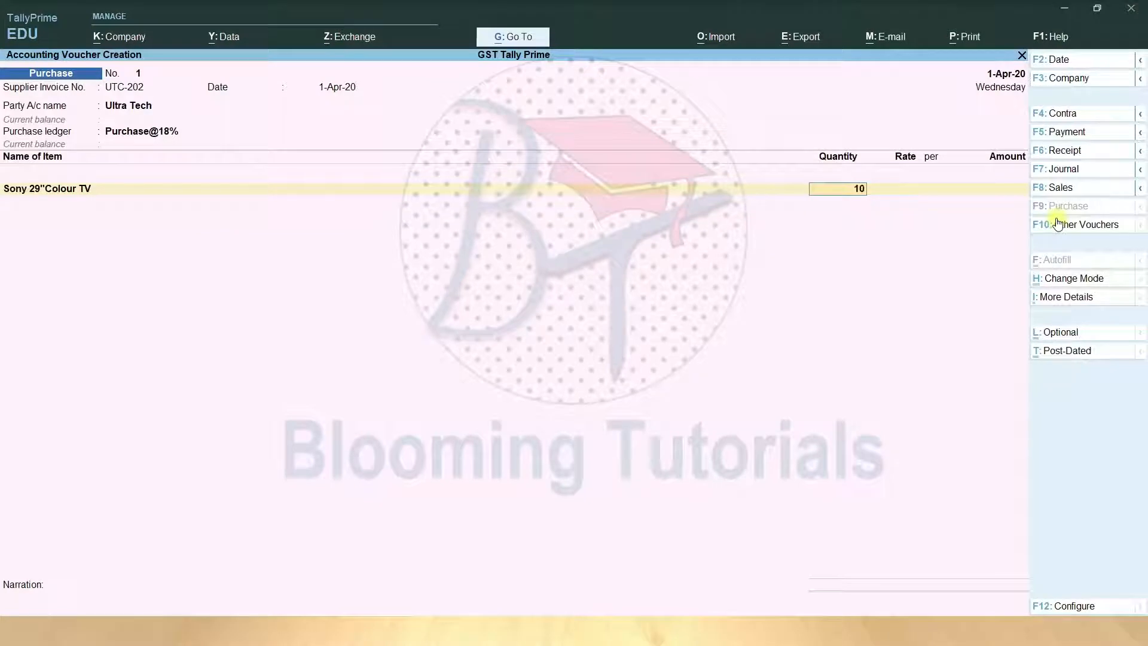
key("Return")
type("30")
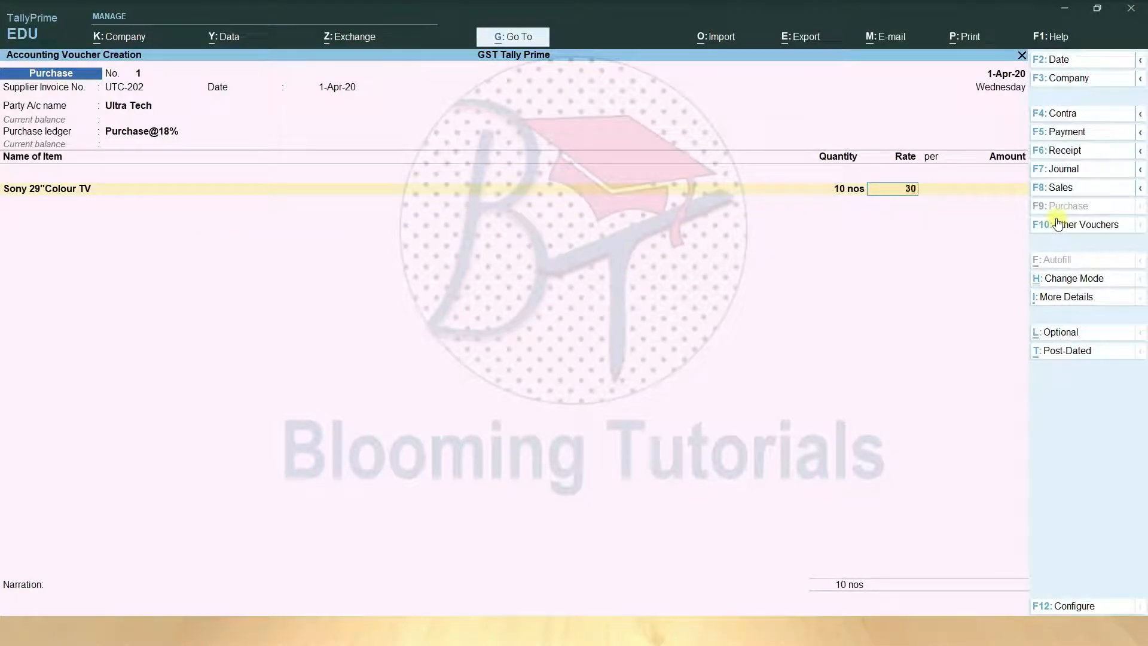
type(",000")
key("Return")
key("Return")
key("Return")
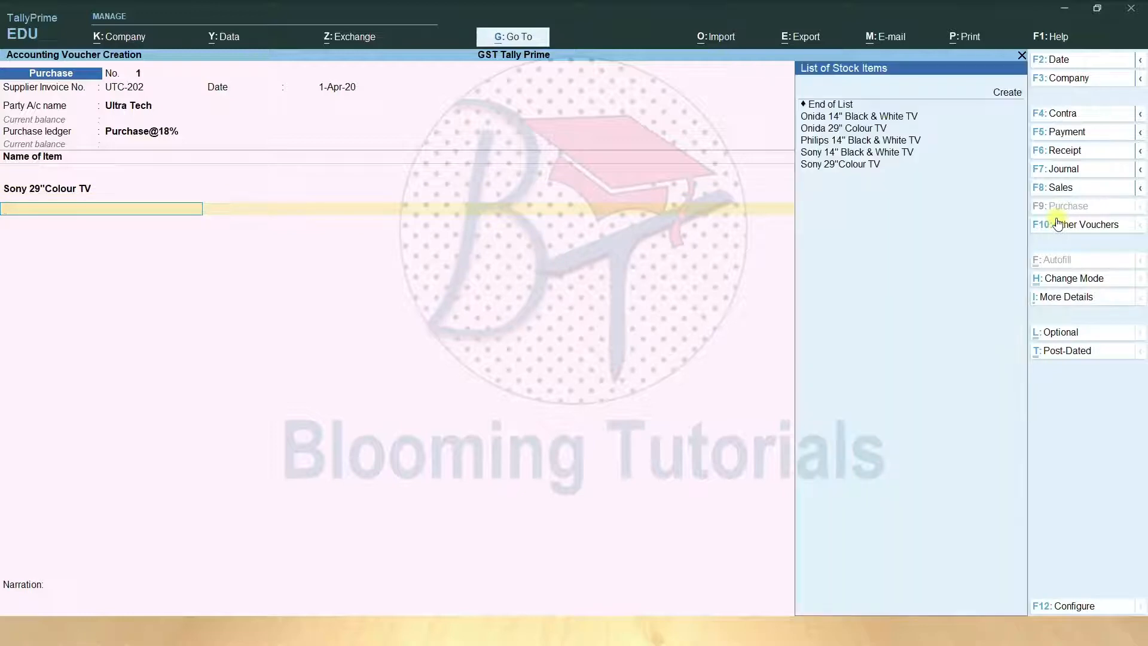
- Look for the Philips colour television in the stock items and start a new stock item named Philips 29" Colour TV
key("alt")
key("Down")
key("Down")
key("Down")
key("Down")
key("Down")
key("Up")
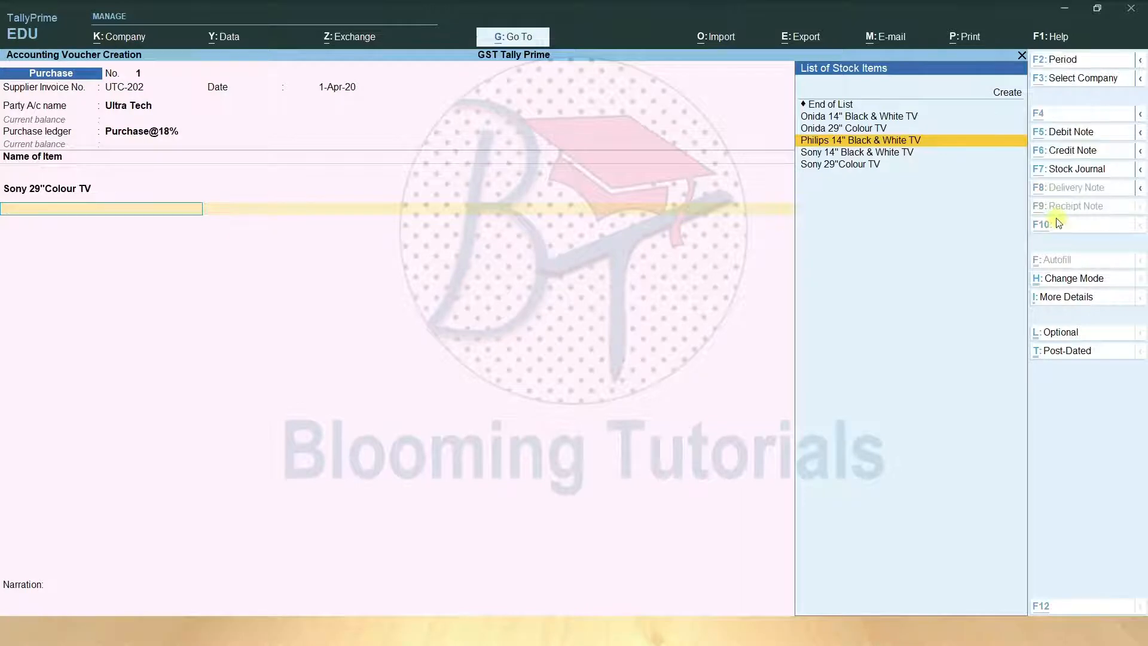
key("alt+c")
type("Philips")
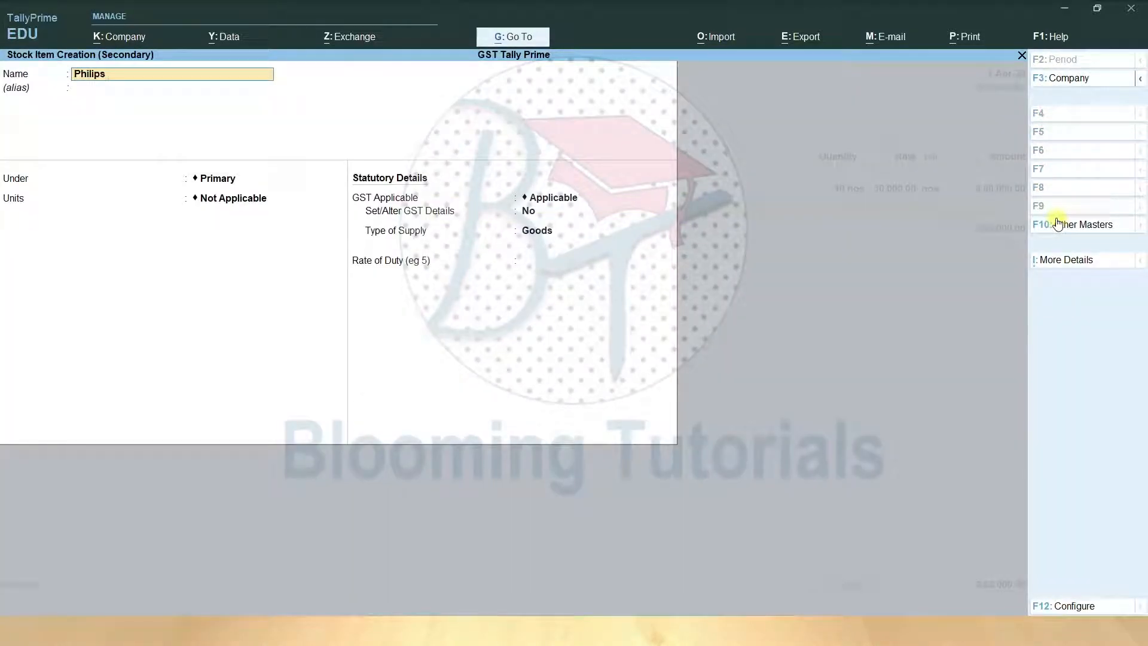
type(" 29\" Colour TV")
key("Return")
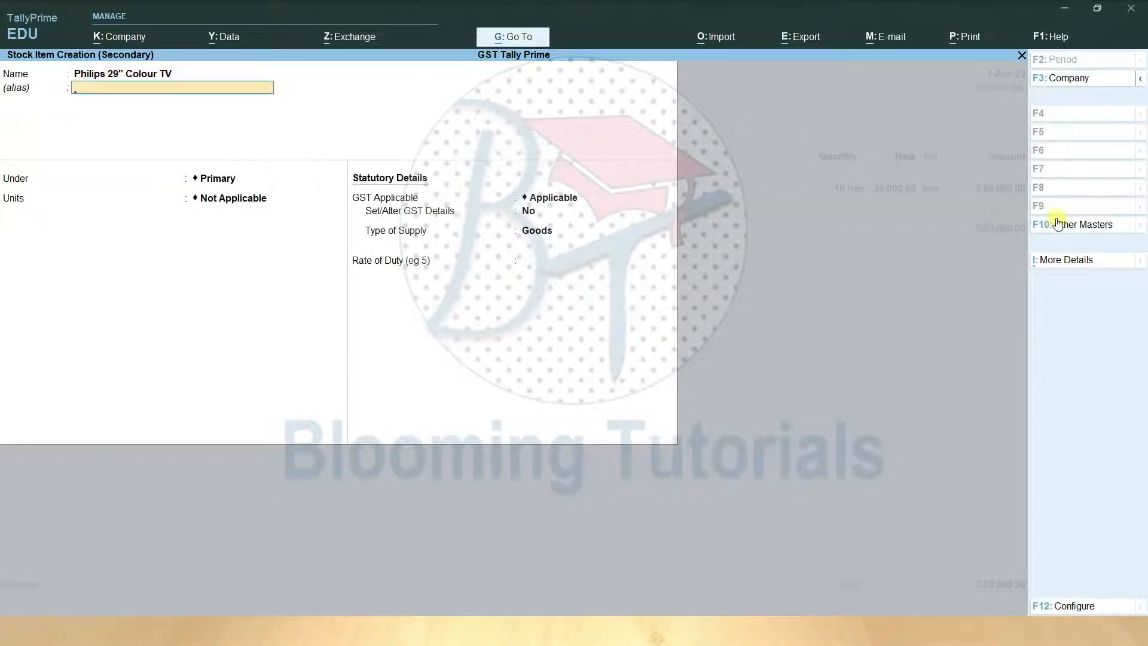
- Put the new stock item under the Television group with unit nos, save it, and use it as the voucher's second item
key("Return")
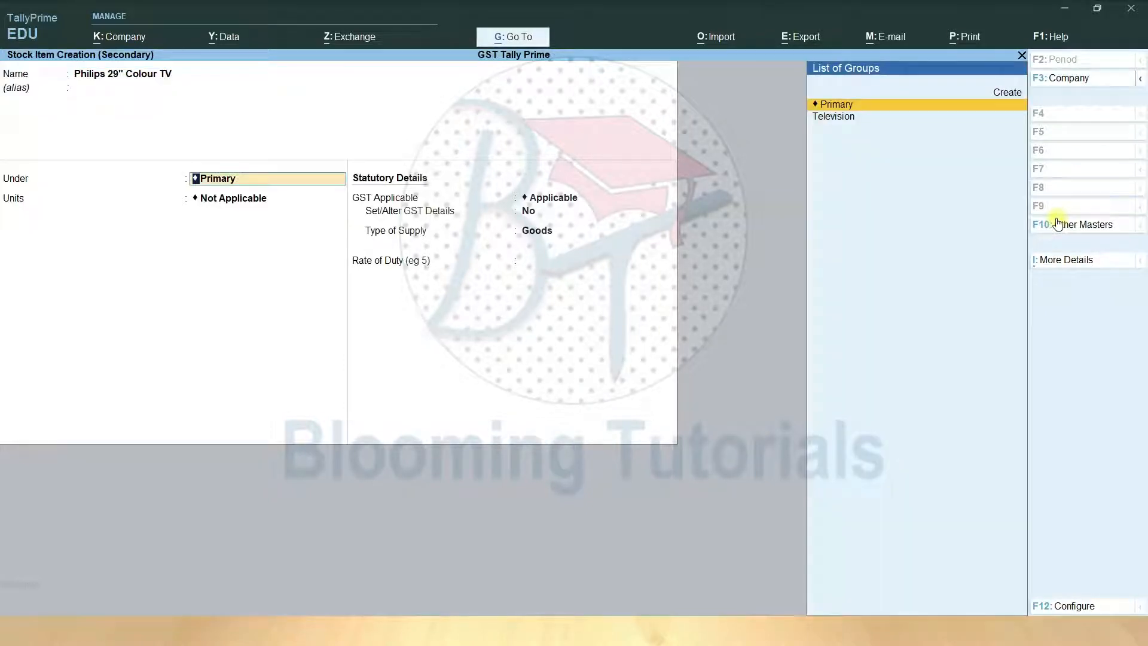
key("Down")
key("Return")
key("Down")
key("Return")
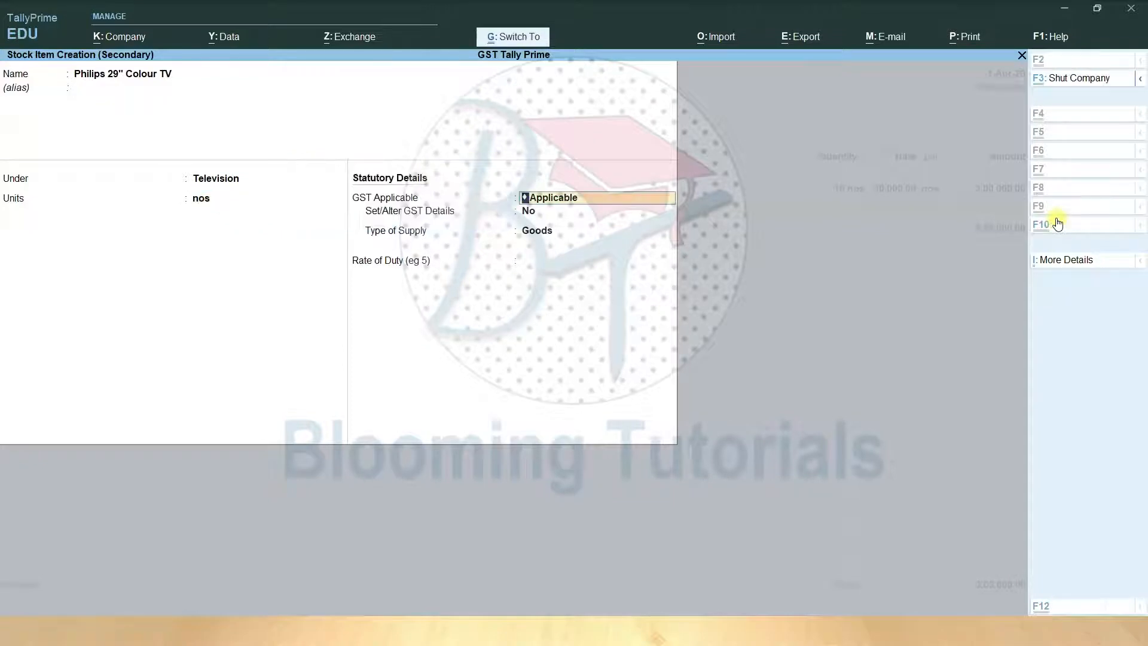
key("ctrl+a")
key("Return")
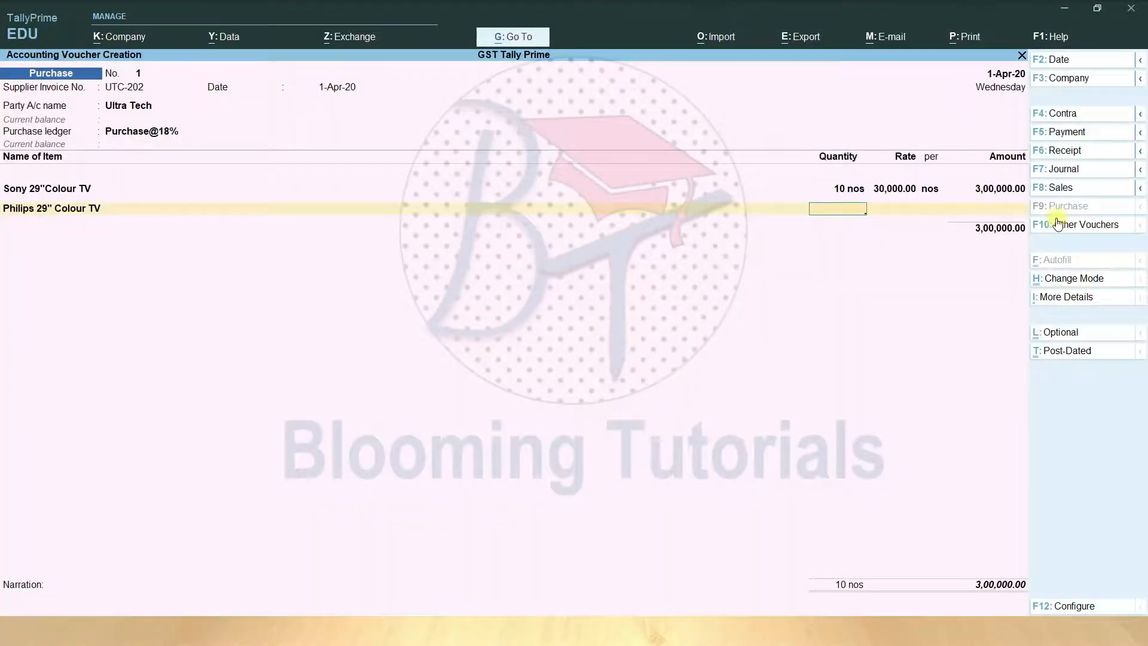
- Look up the Philips 29" Colour TV figures in the product table and enter quantity 10 nos at a rate of 25,000
key("alt+Tab")
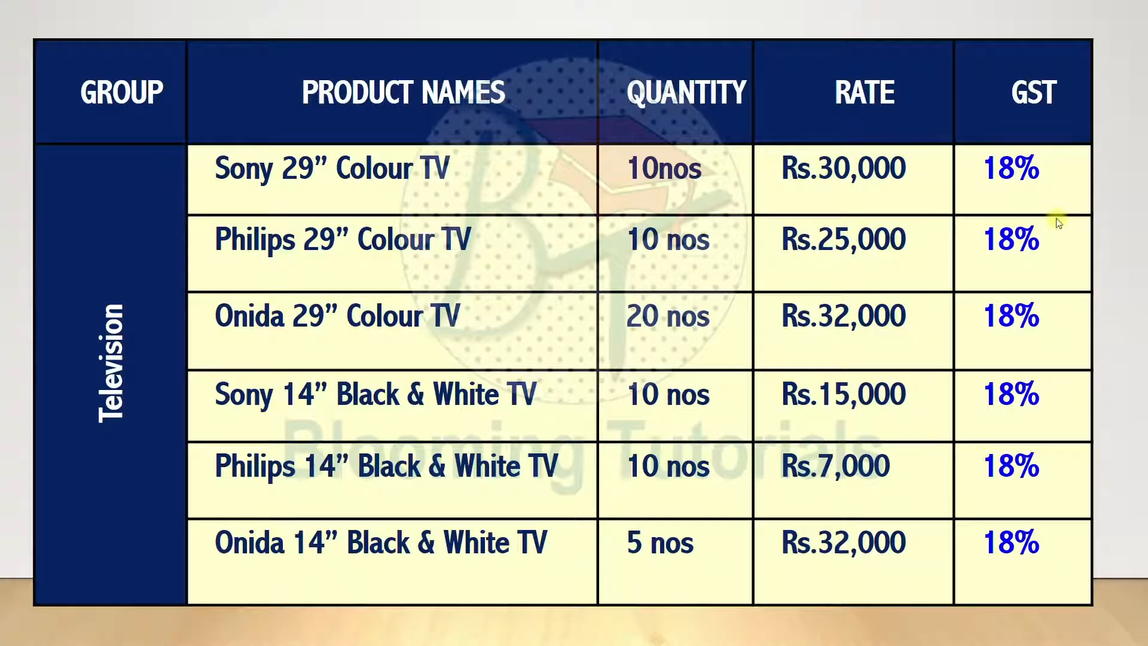
key("alt+Tab")
type("10")
key("Return")
type("2,50,00")
type("0000")
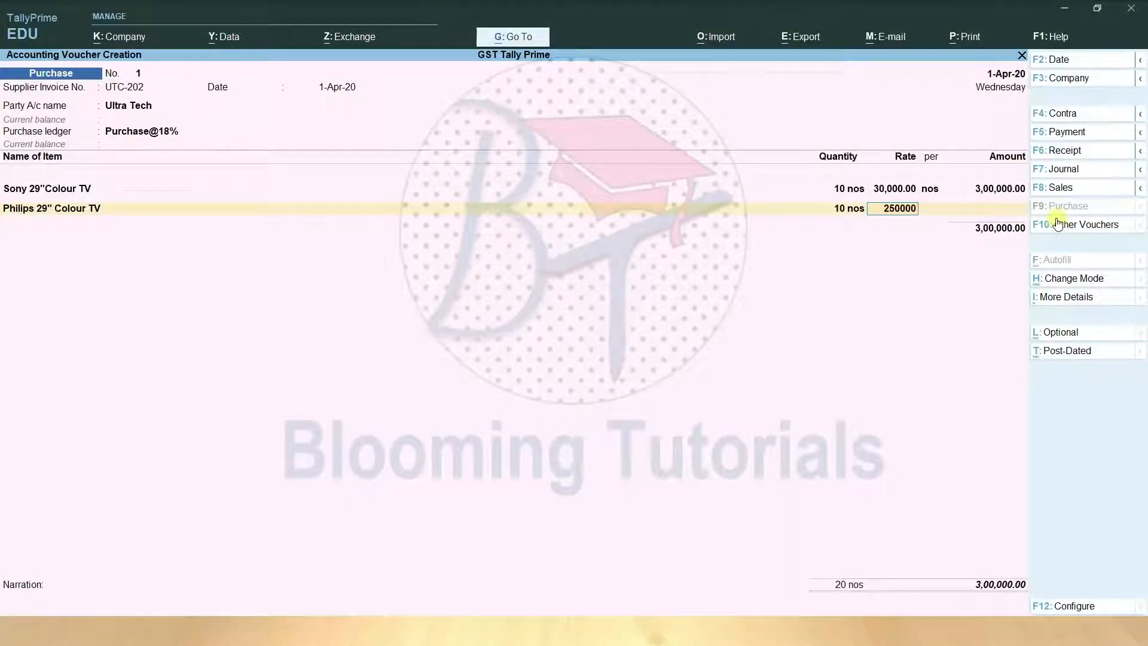
key("Return")
key("BackSpace")
type("25000")
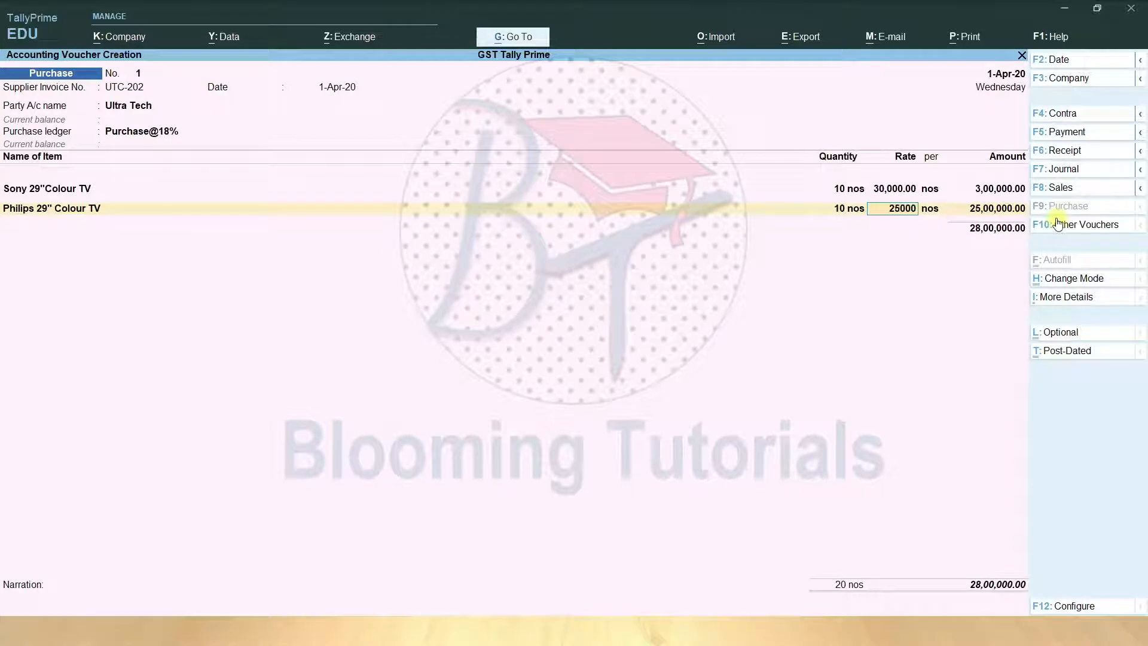
key("Return")
key("Return")
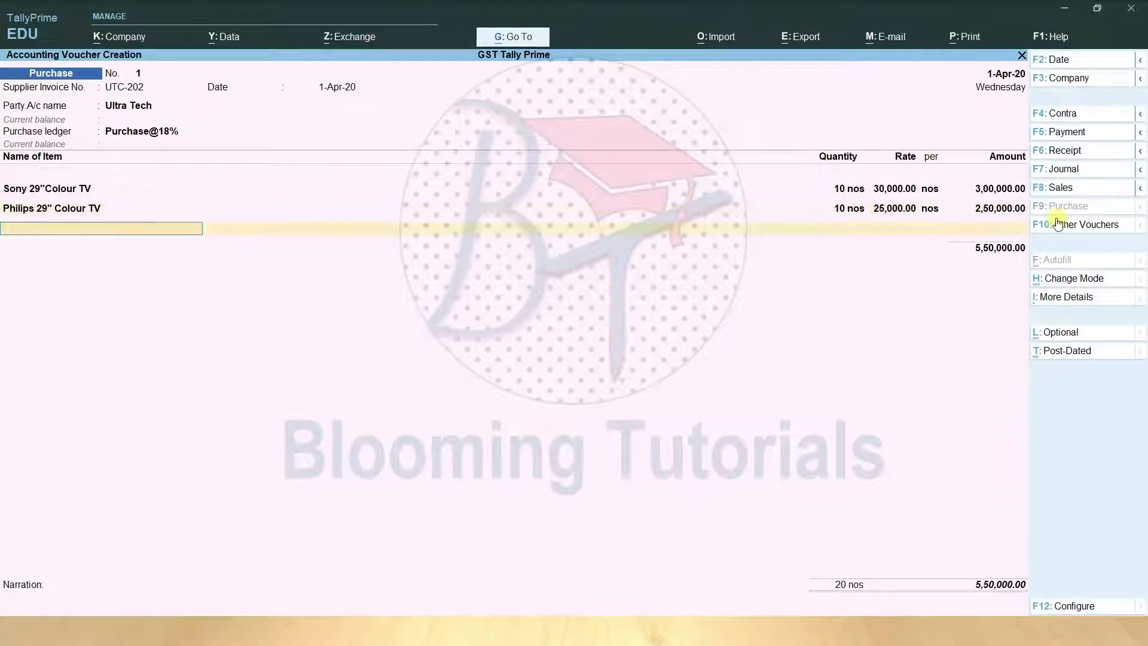
- Add Onida 29" Colour TV as the third item with quantity 20 nos at a rate of 32,000
key("Down")
key("Down")
key("Down")
key("Down")
key("Down")
key("Down")
key("Down")
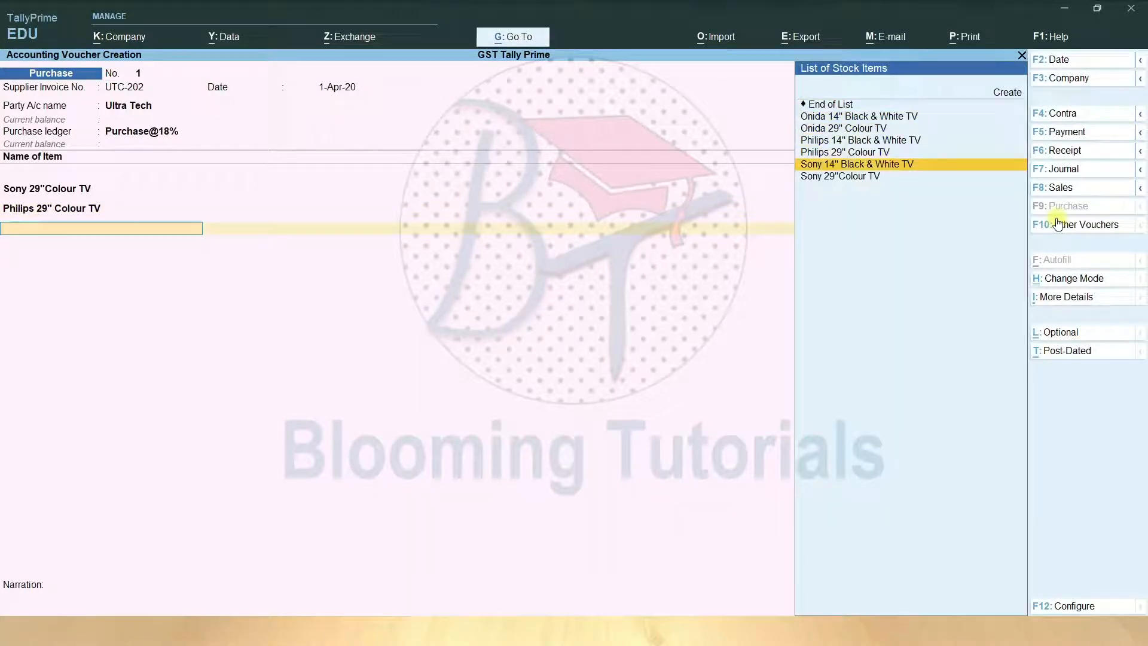
key("Up")
key("Up")
key("Up")
key("Return")
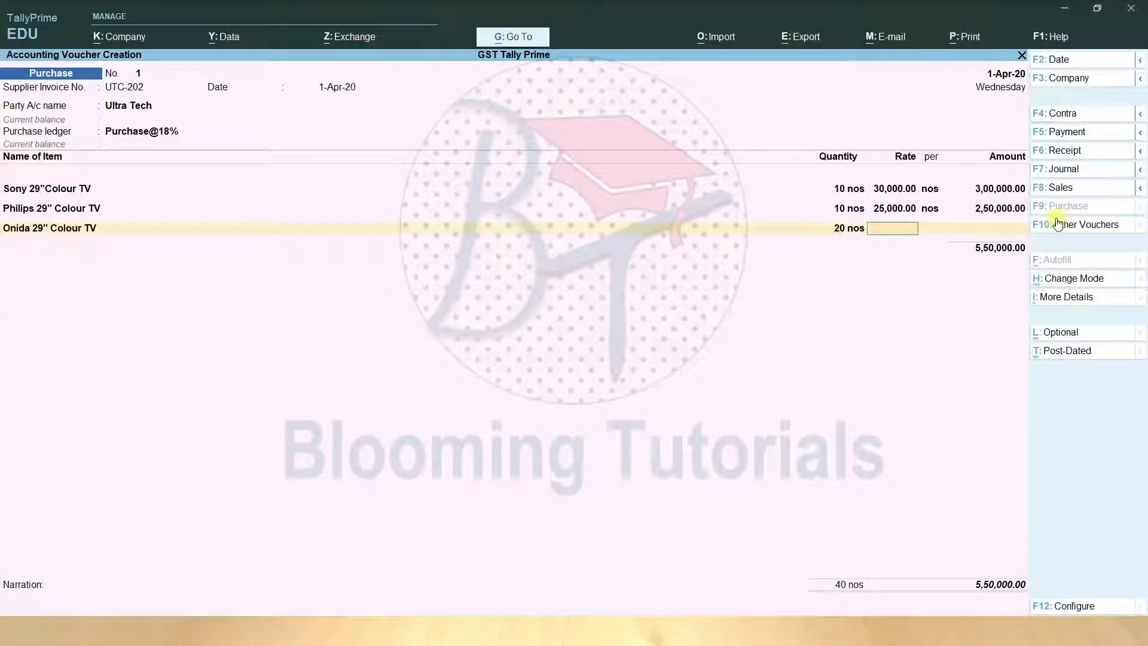
type("32000")
key("Return")
key("Return")
key("Return")
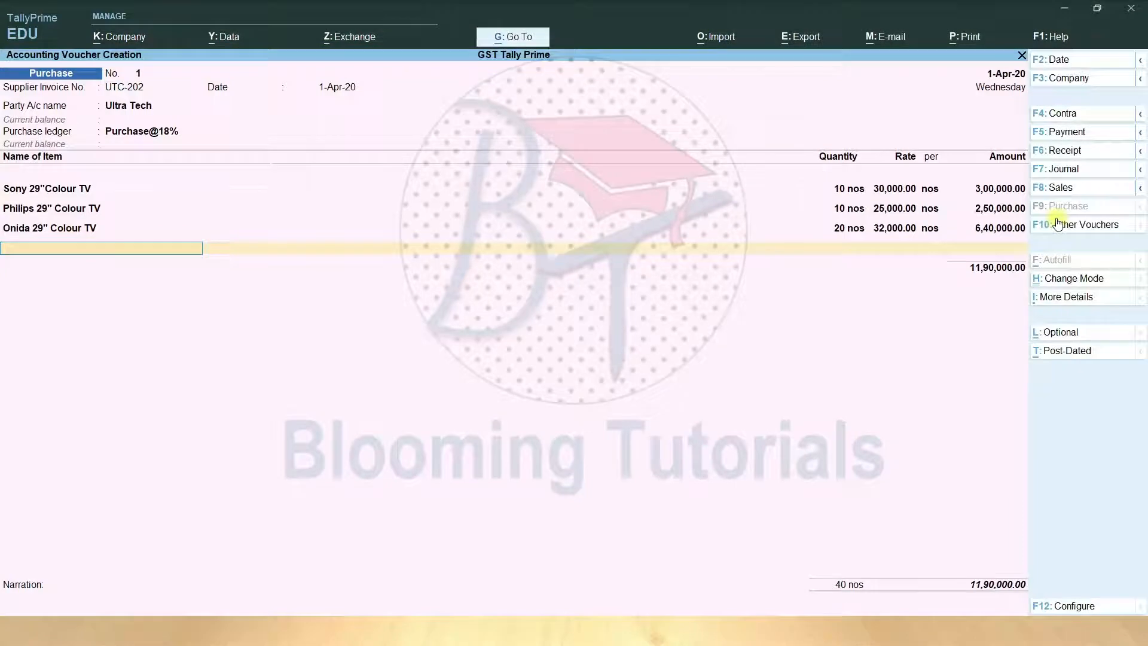
- Add Sony 14" Black & White TV as the fourth item with quantity 10 nos at a rate of 15,000
key("Down")
key("Down")
key("Down")
key("Down")
key("Down")
key("Down")
key("Down")
key("Down")
key("Return")
key("Return")
type("10")
key("Return")
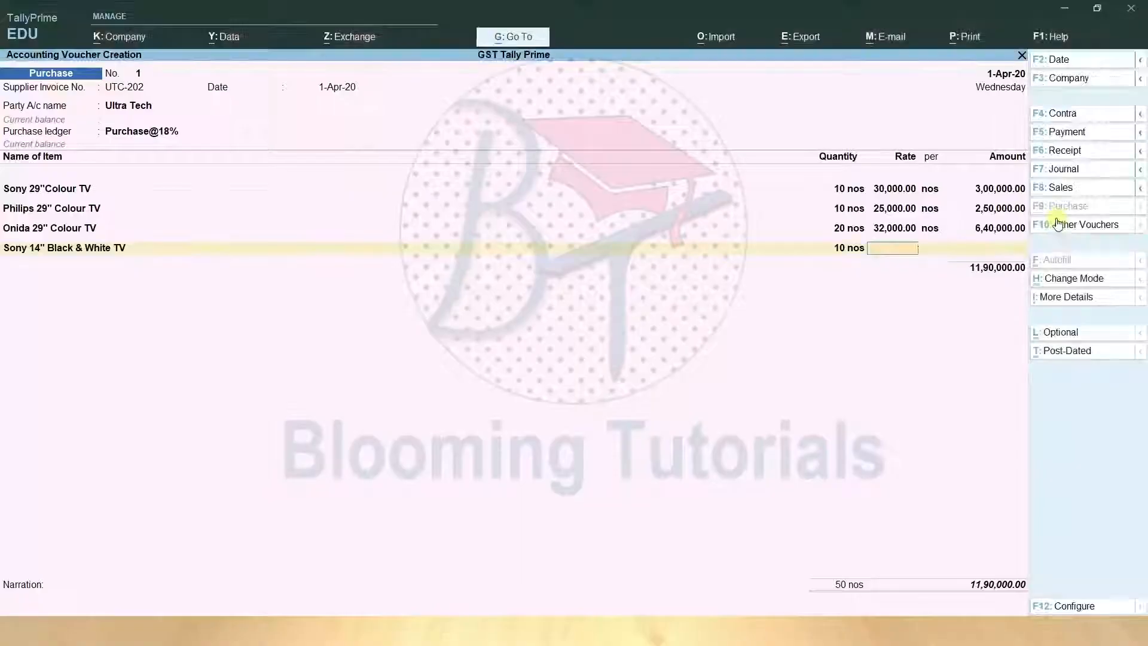
type("15000")
key("Return")
key("Return")
key("Return")
- Add the product table's next item, Philips 14" Black & White TV, with quantity 10 nos at a rate of 7,000
key("alt+Tab")
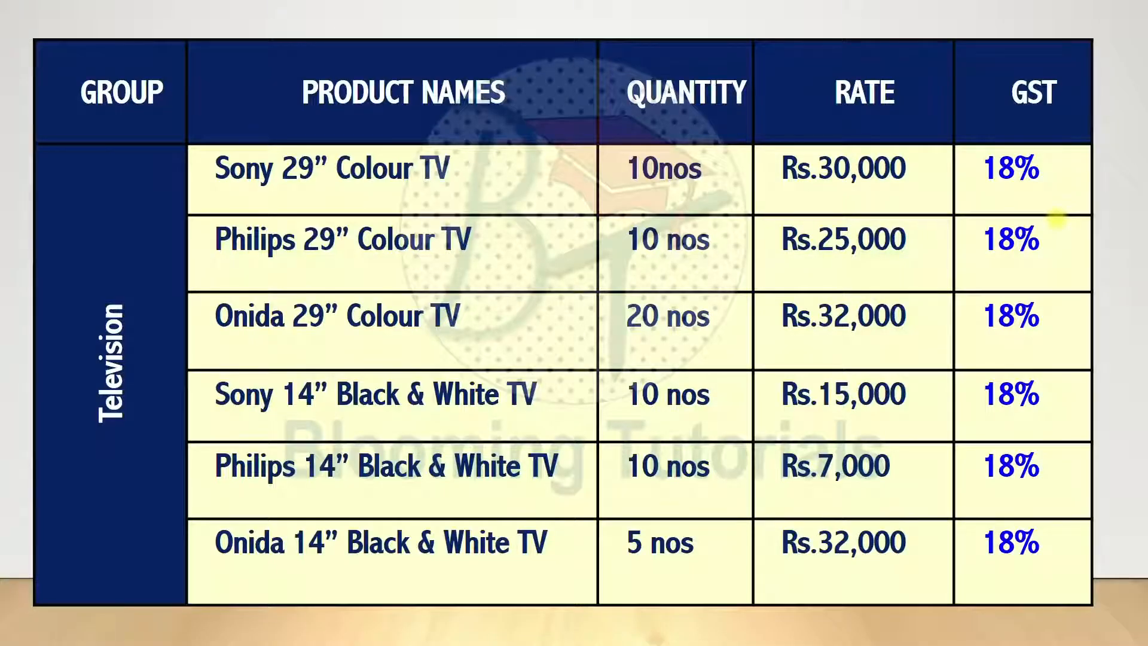
key("alt+Tab")
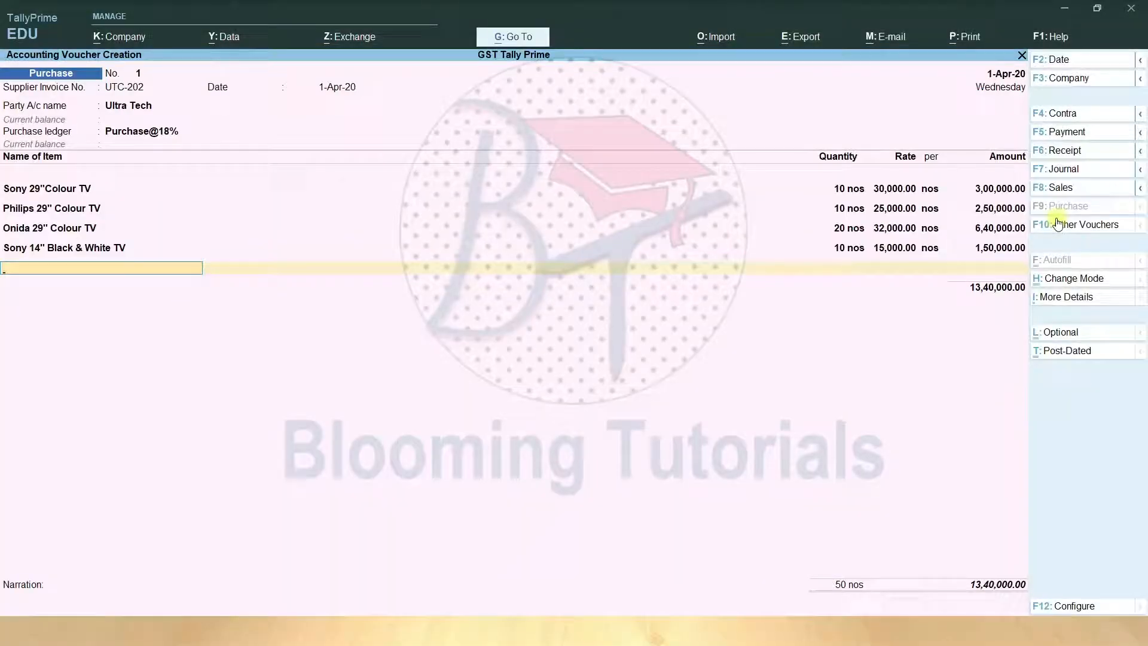
type("P")
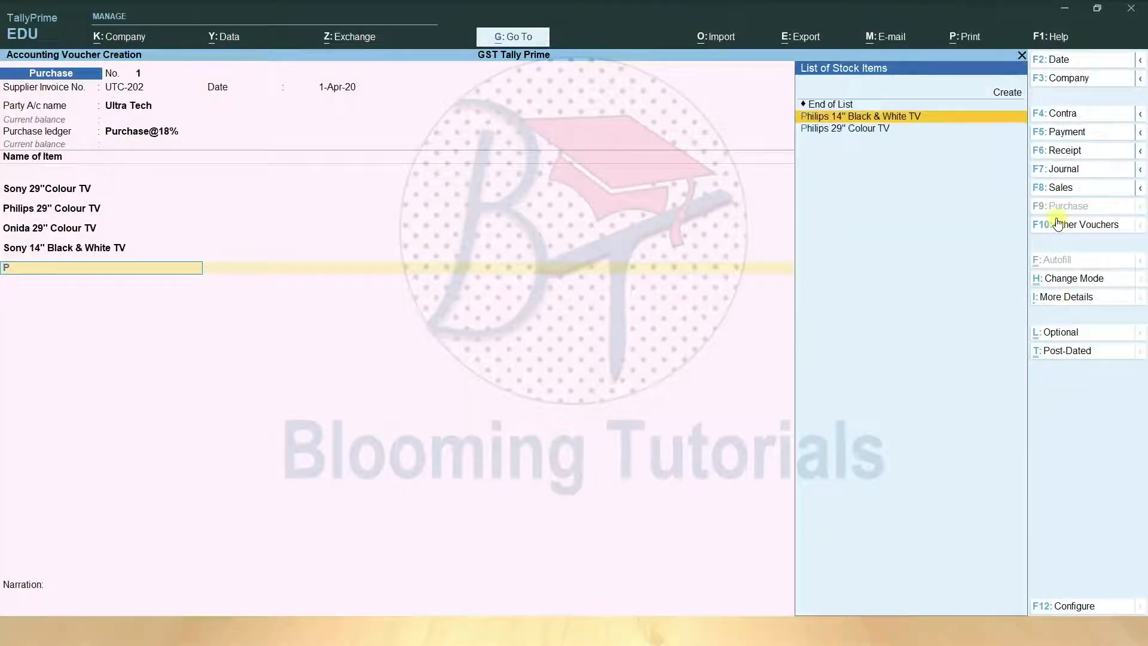
key("Return")
type("10")
key("Return")
key("alt+Tab")
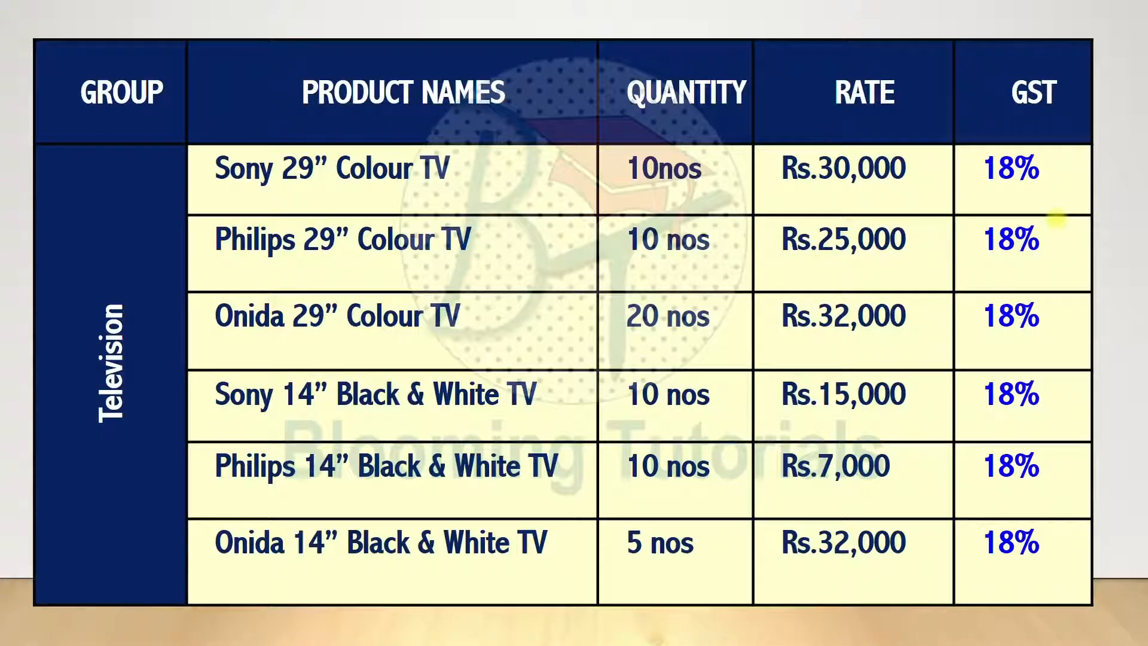
key("alt+Tab")
type("7000")
key("Return")
key("Return")
key("Return")
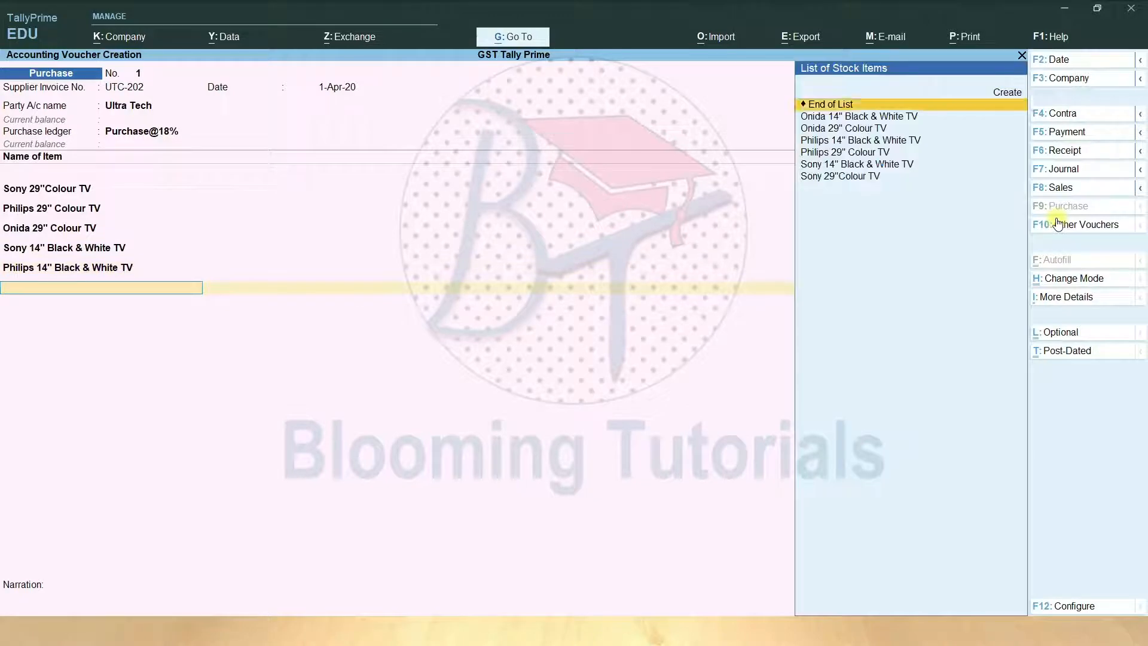
- Add Onida 14" Black & White TV as the sixth stock item in the purchase voucher
key("Down")
key("Down")
key("Down")
key("Down")
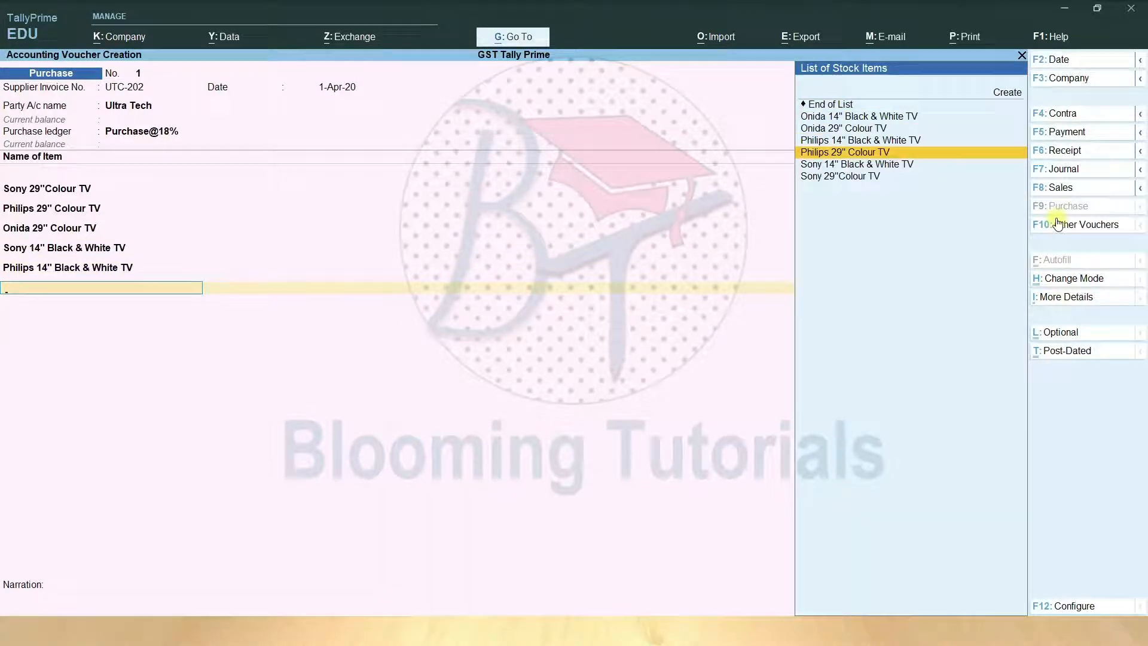
key("Up")
key("Up")
key("Up")
key("Return")
key("Return")
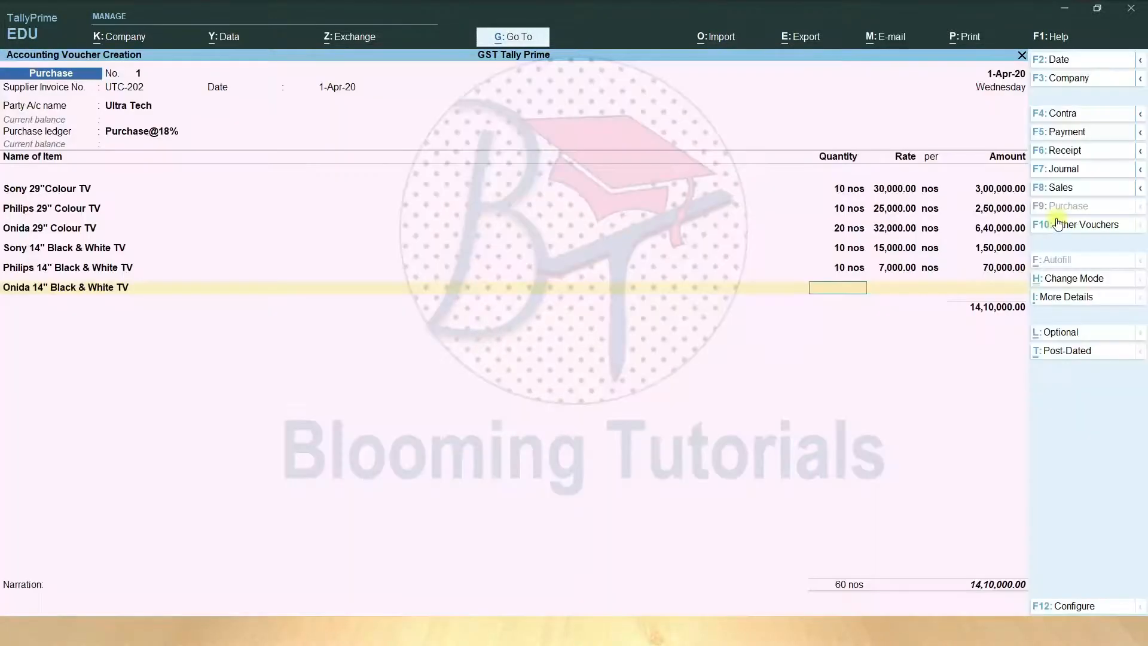
- Look up the Onida 14" Black & White TV figures in the product table and enter quantity 5 nos at a rate of 32,000
key("alt+Tab")
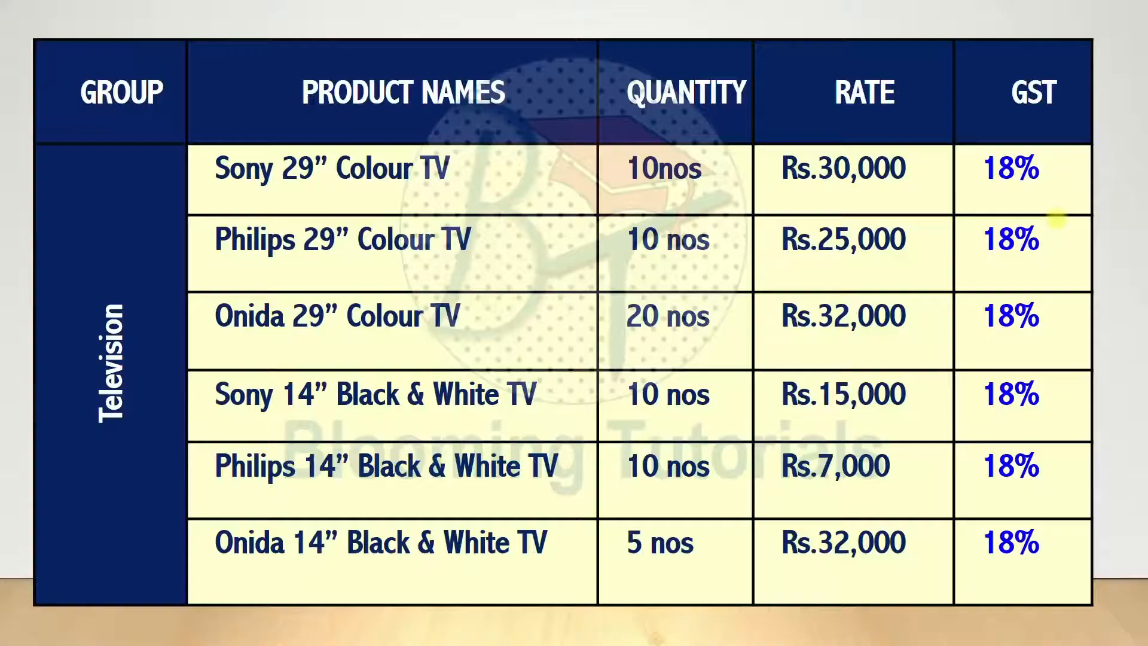
key("alt+Tab")
key("alt+Tab")
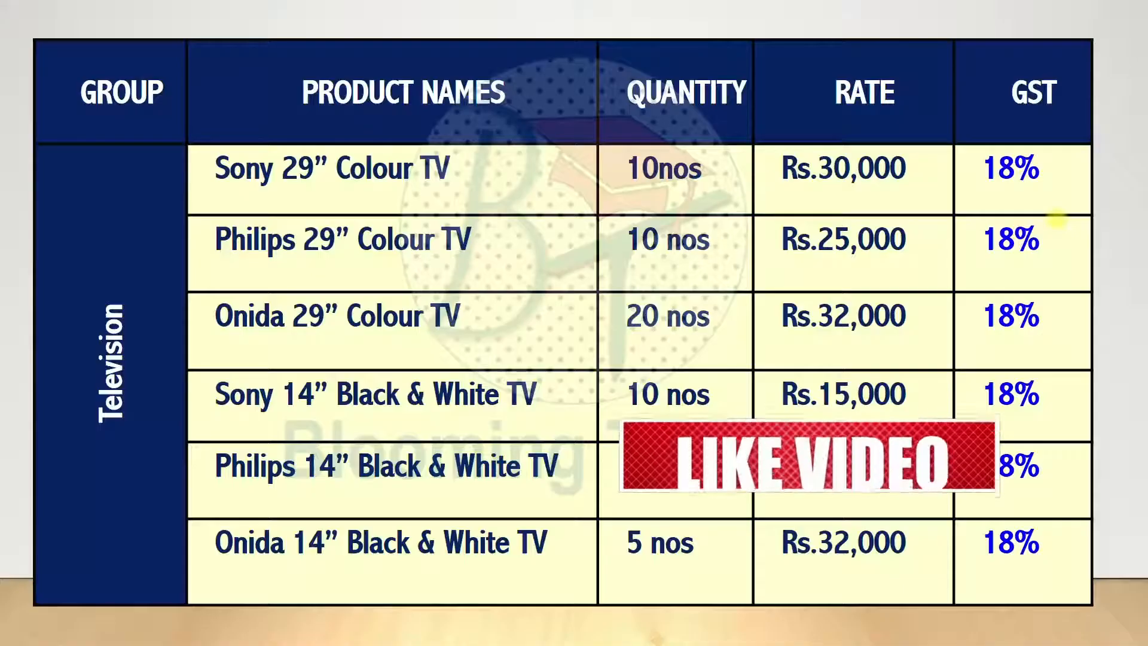
key("alt+Tab")
type("5")
key("Return")
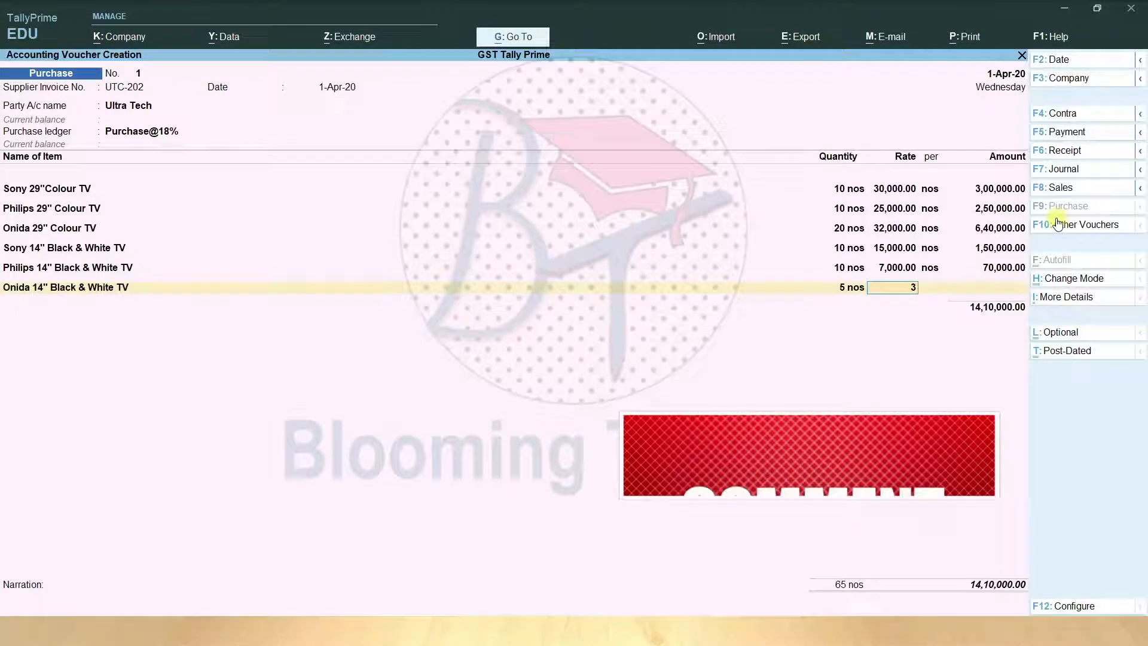
type("32000")
key("Return")
key("Return")
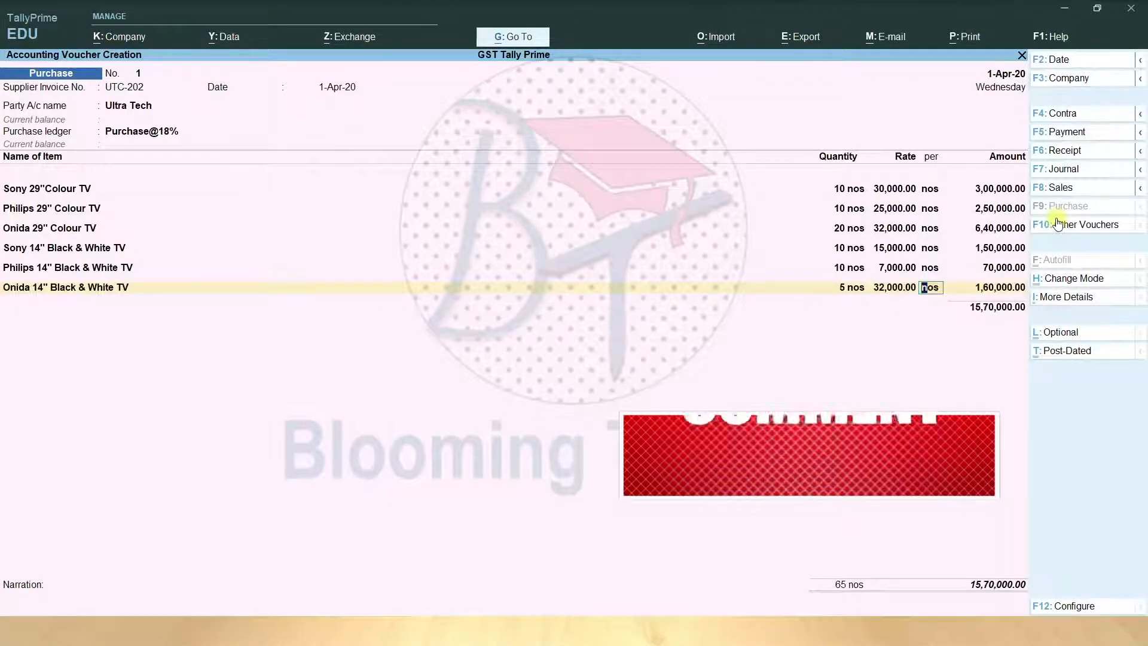
key("Return")
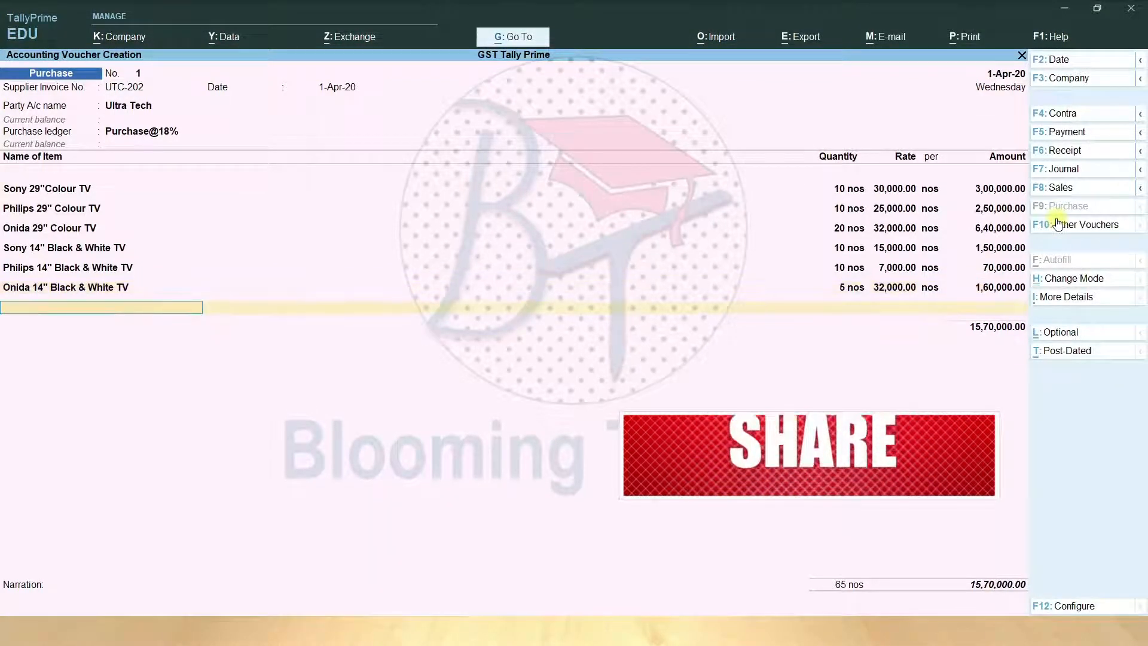
- End the item list and add the Input CGST@9% and Input SGST@9% tax ledgers to the purchase voucher
key("Return")
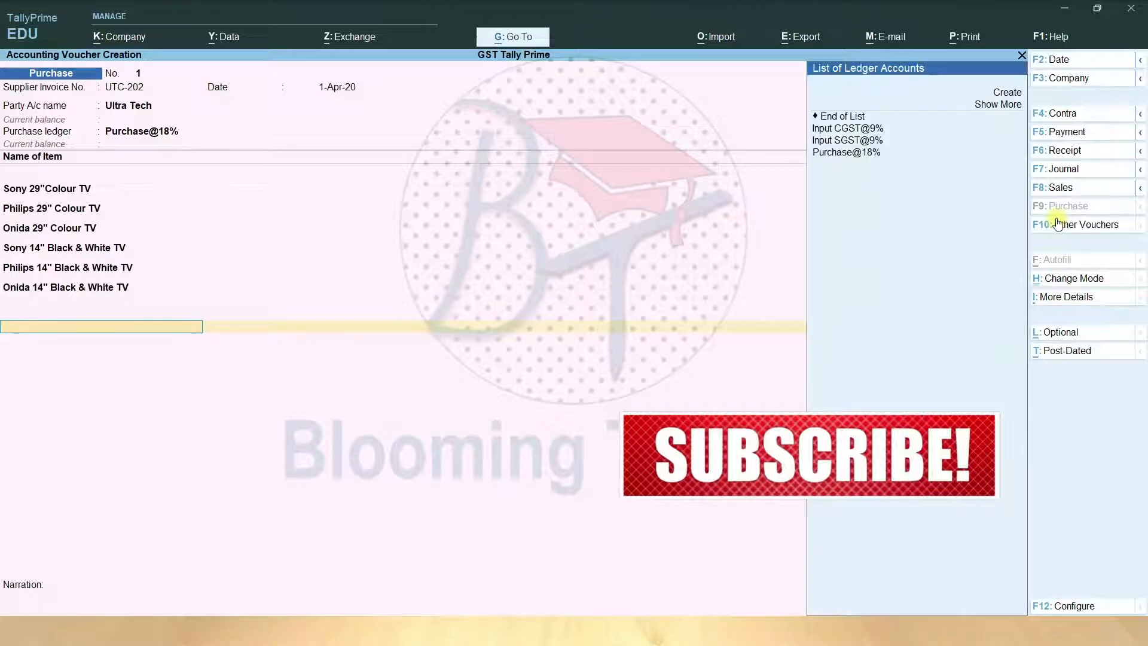
key("Down")
key("Return")
key("Return")
key("Down")
key("Down")
key("Down")
key("Return")
key("Return")
key("Return")
key("Return")
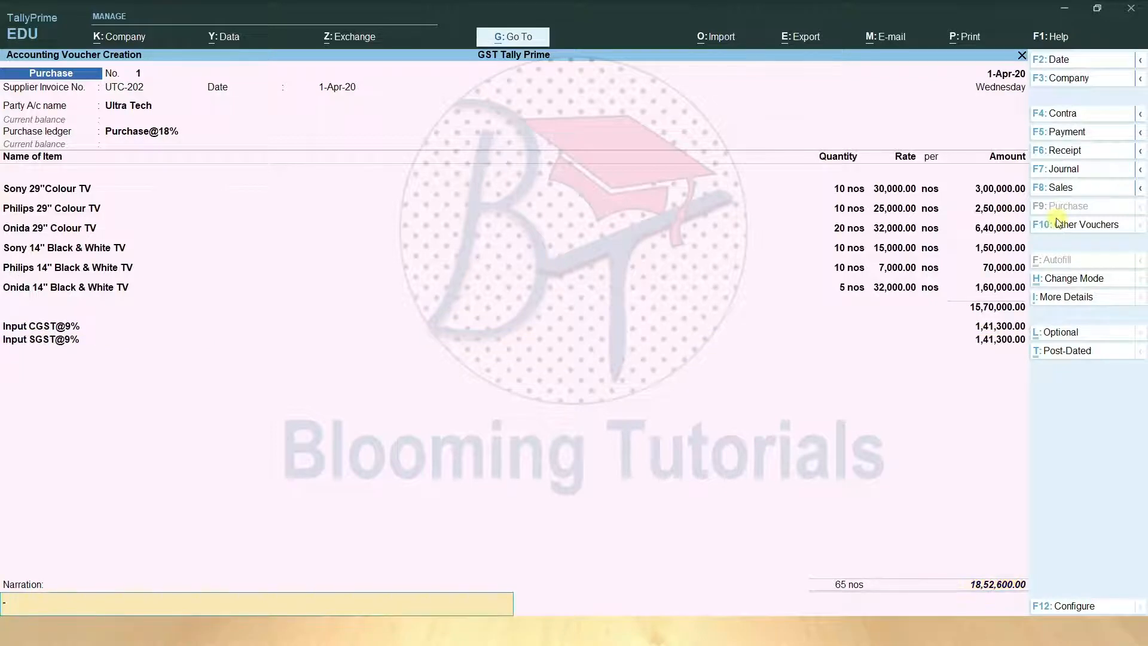
- Save the purchase voucher without a narration and return to the Gateway of Tally
key("Return")
key("Return")
key("Escape")
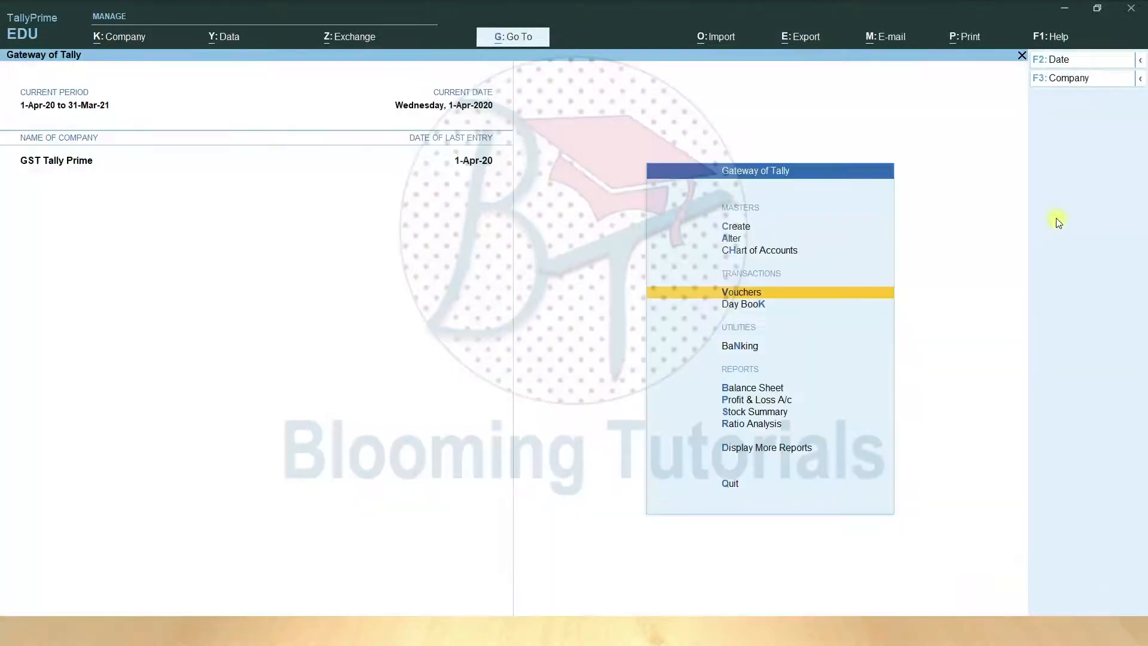
- Review the Television group's item quantities, rates and values in the Stock Summary report, and close it
key("Down")
key("Down")
key("Down")
key("Down")
key("Down")
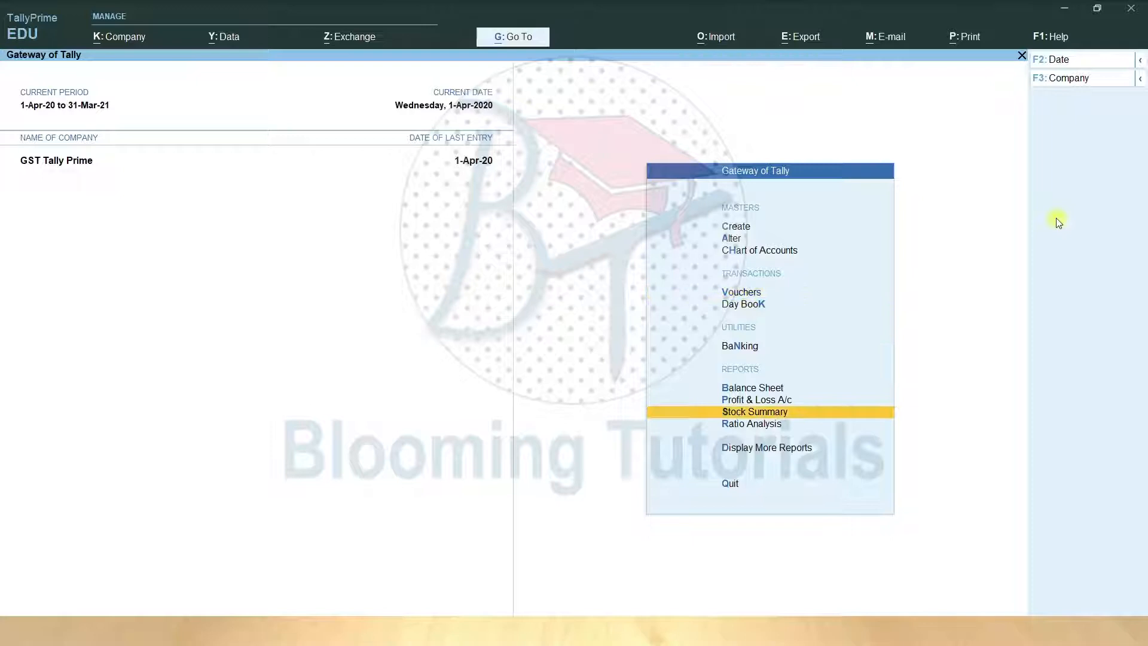
key("Return")
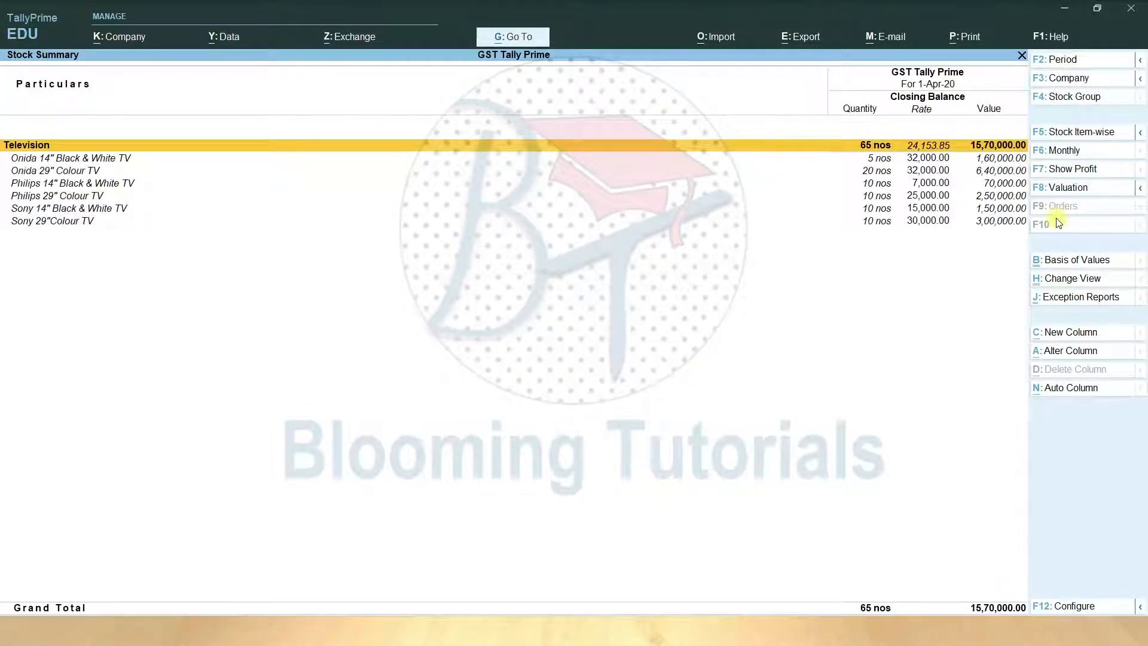
key("Escape")
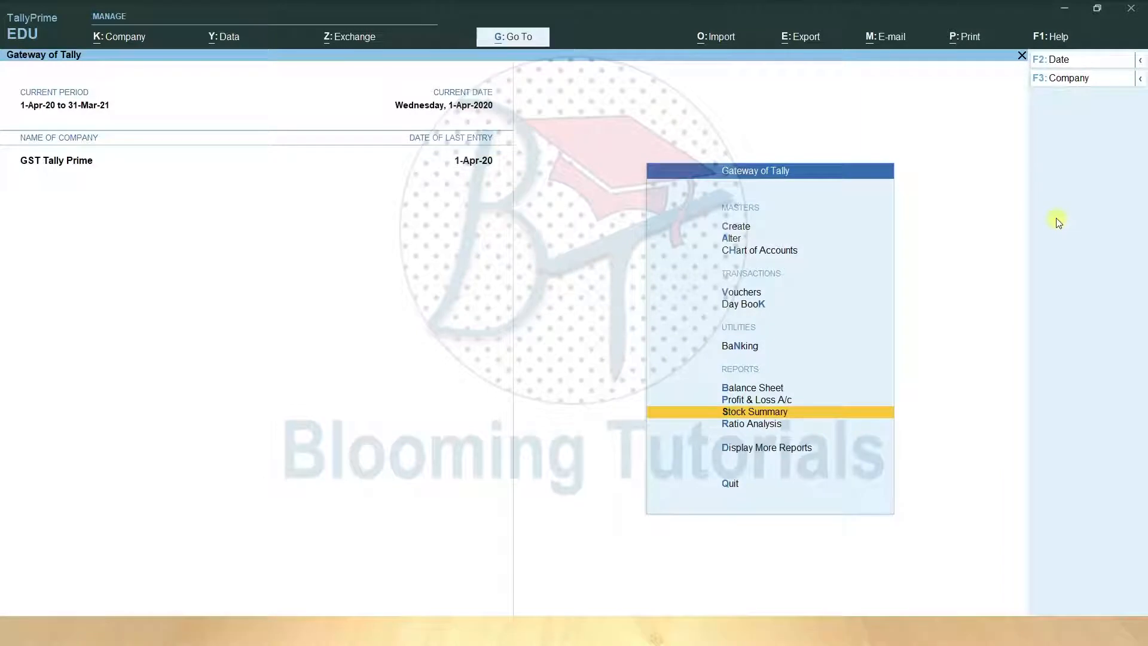
- Display the Balance Sheet in detailed form to examine the breakdown of Current Liabilities
key("Up")
key("Up")
key("Return")
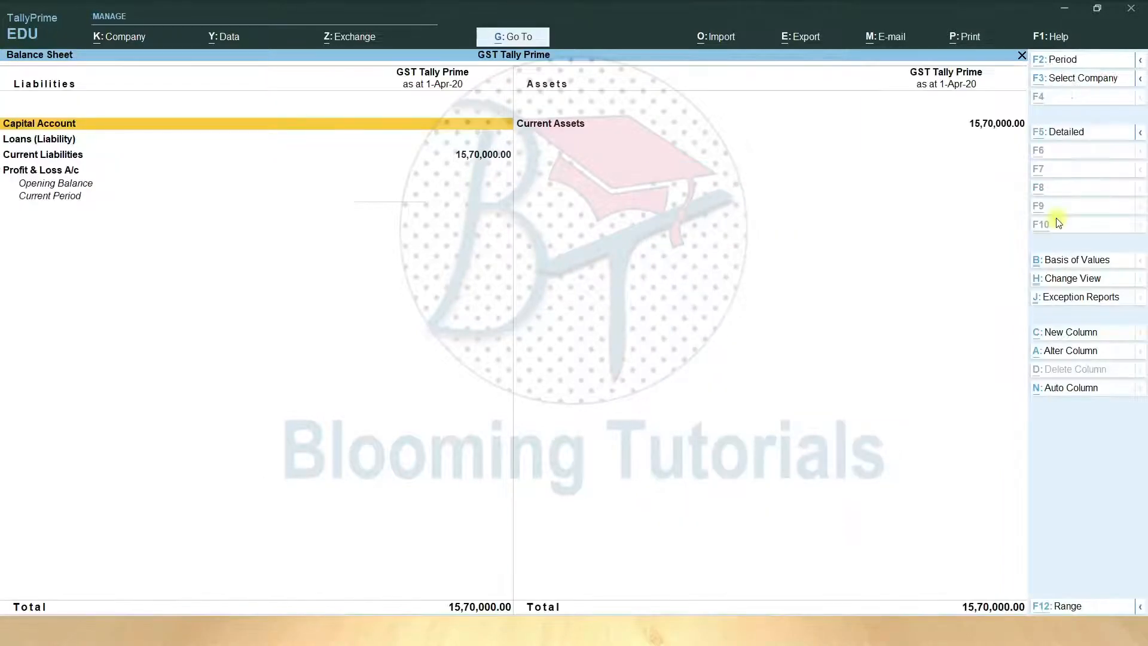
key("alt+F5")
key("Down")
key("Down")
key("Down")
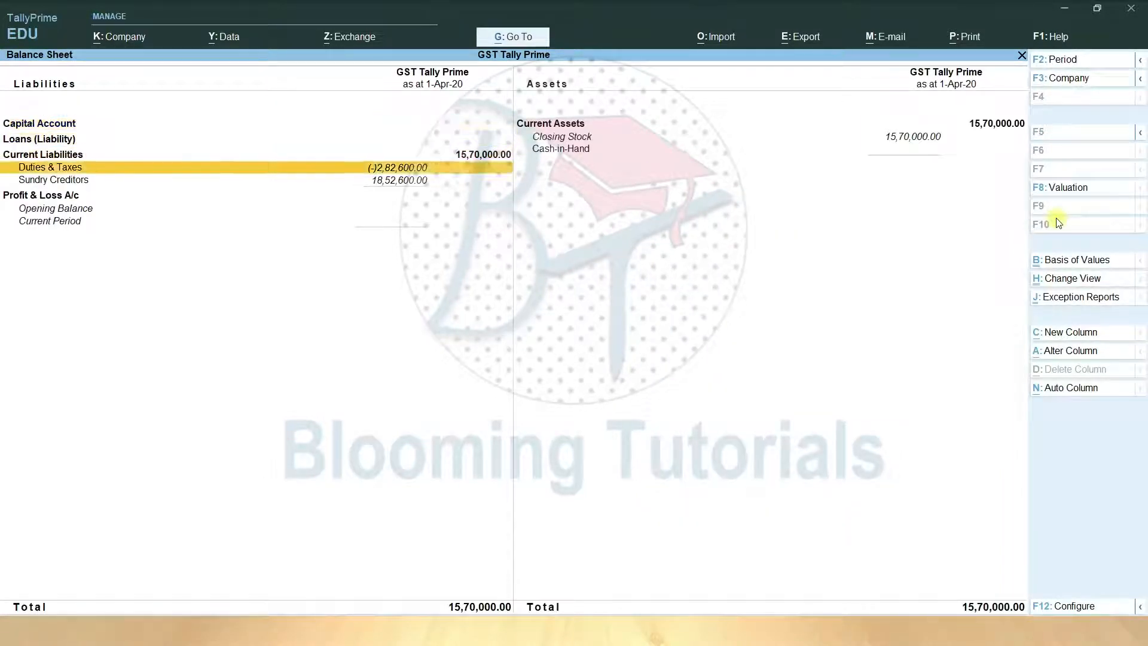
- Examine the ledgers under Duties & Taxes in the Balance Sheet and return to the Gateway of Tally
key("Down")
key("Up")
key("Return")
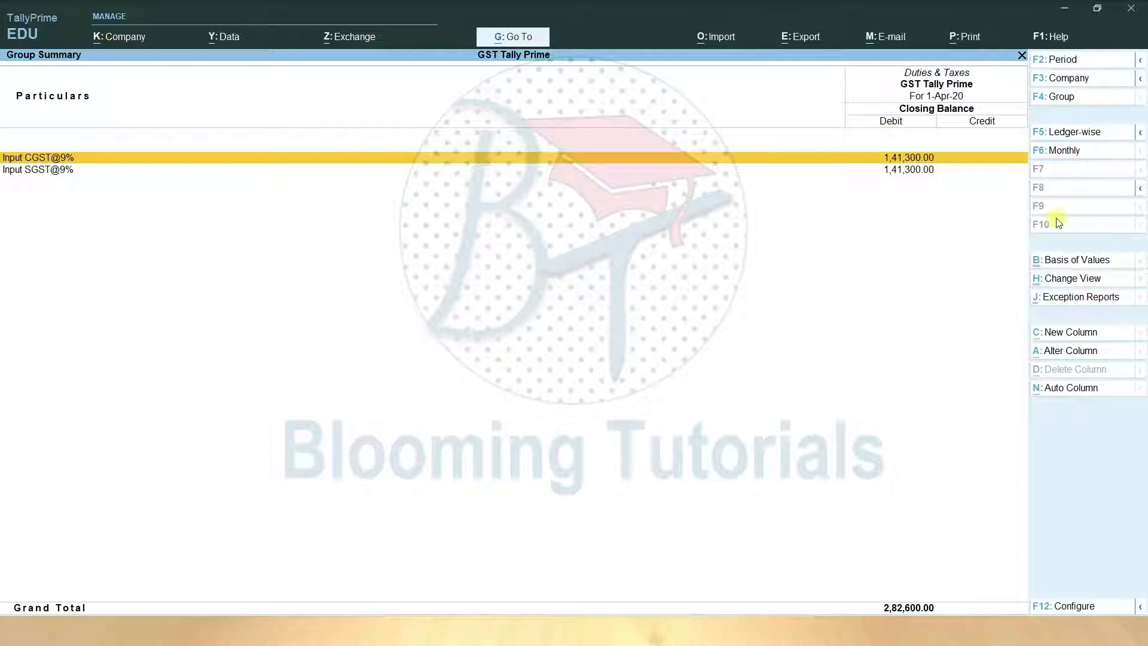
key("Escape")
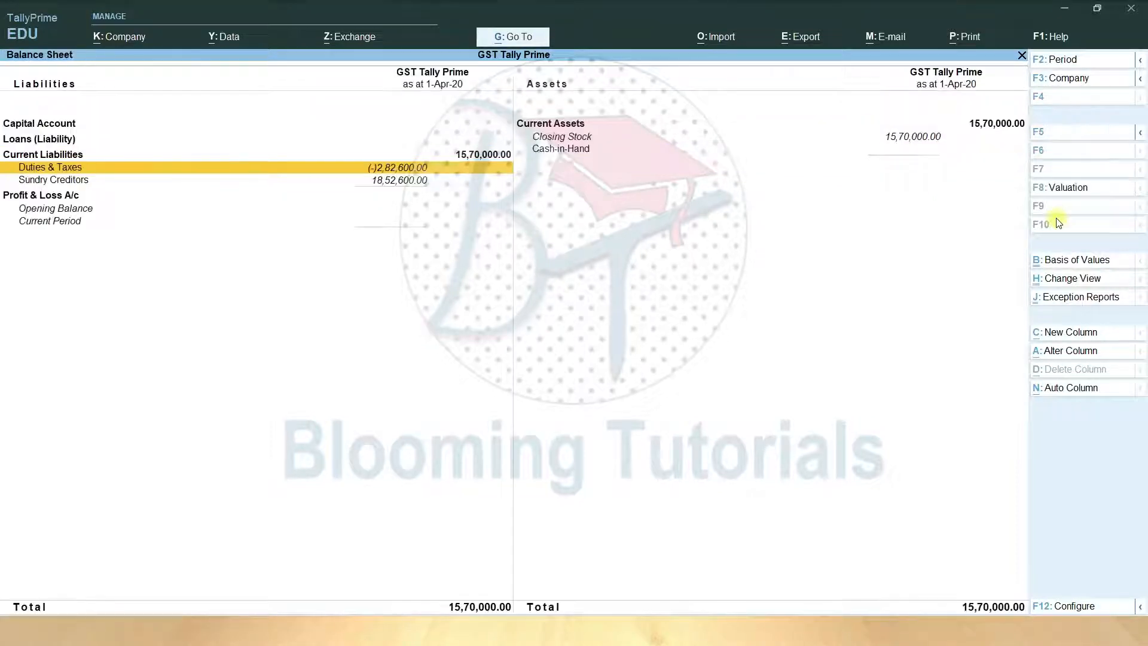
key("Escape")
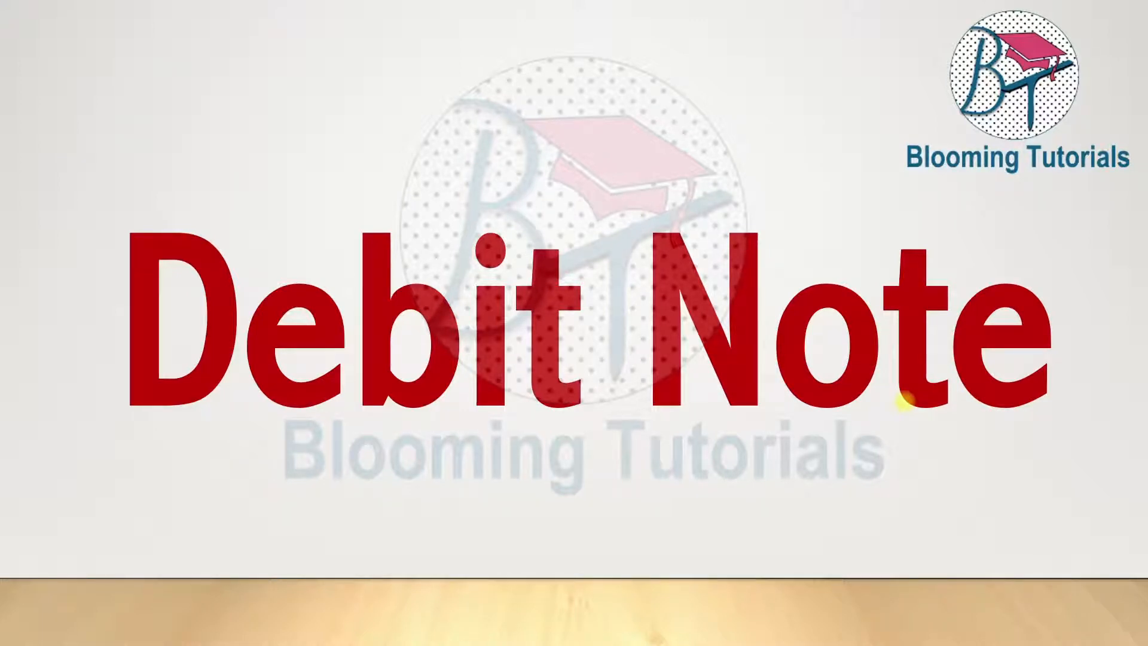
- Look up the table of damaged goods returned to Ultra Tech in the Debit Note slides and switch back to TallyPrime
left_click(865, 406)
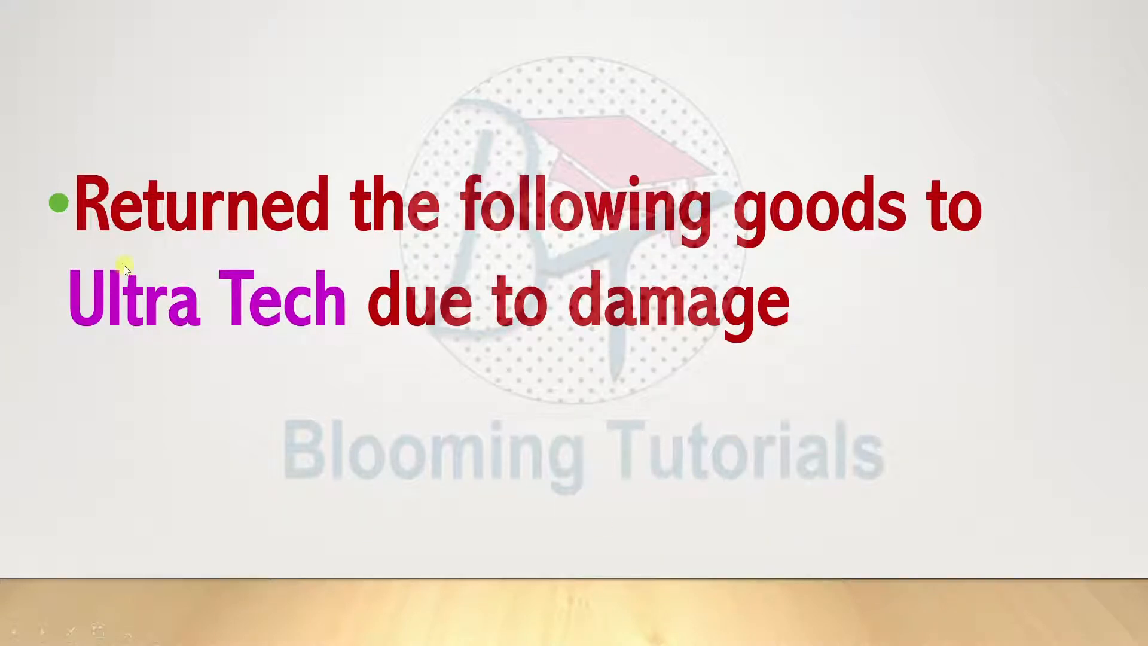
left_click(639, 463)
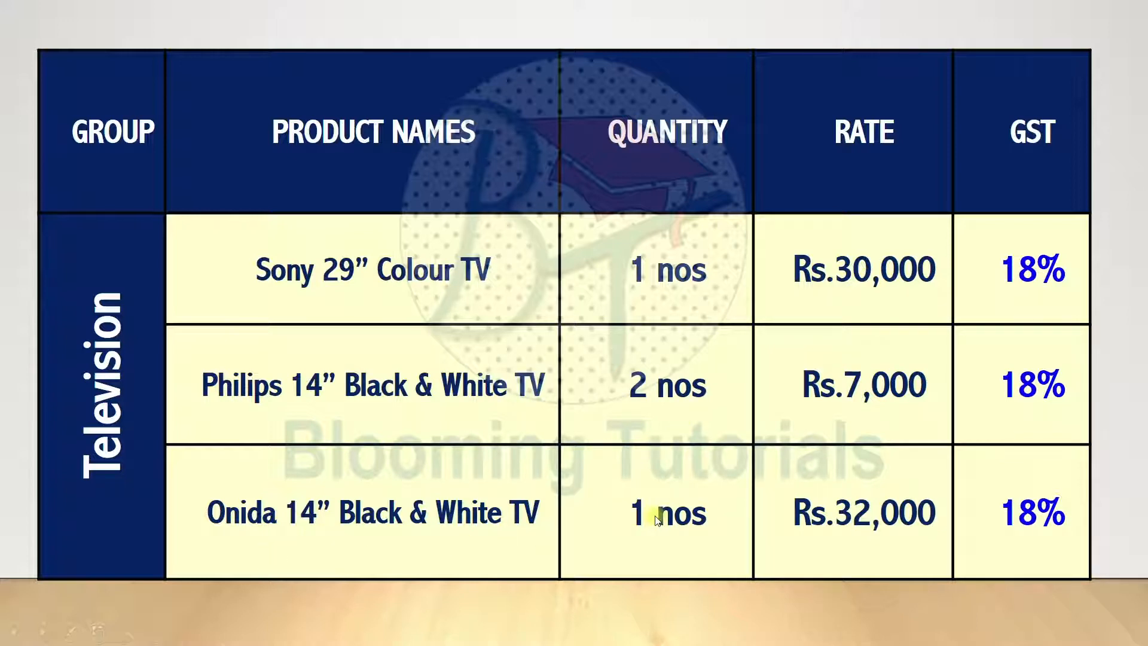
key("alt+Tab")
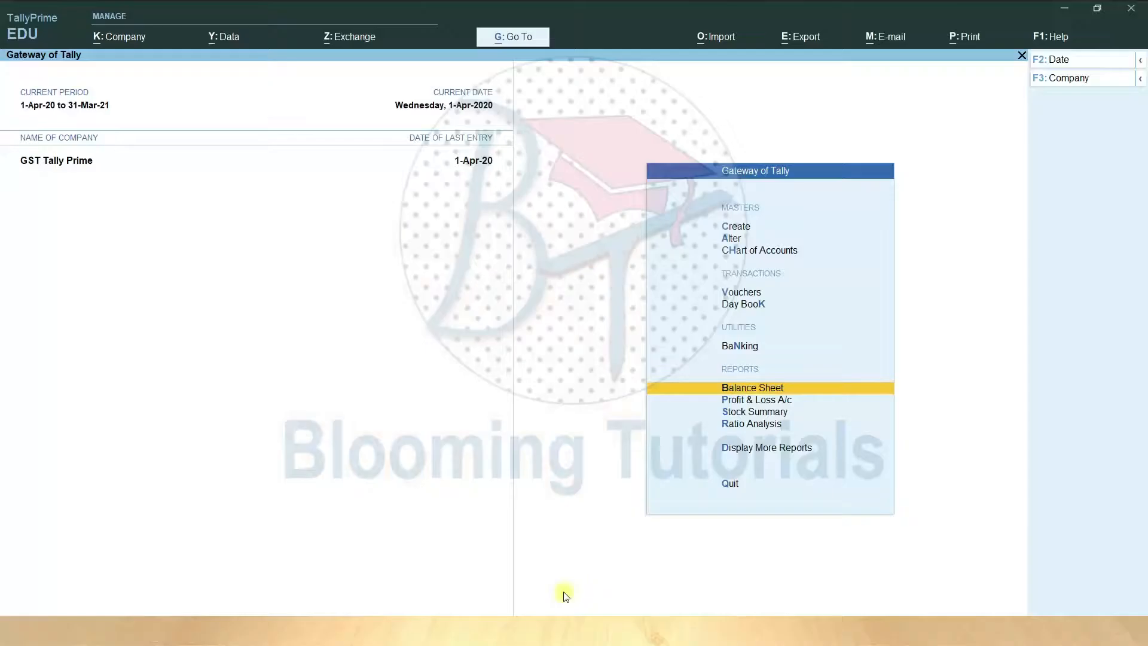
- Start a new voucher, list the inactive voucher types too, and change the voucher type to Debit Note
left_click(746, 293)
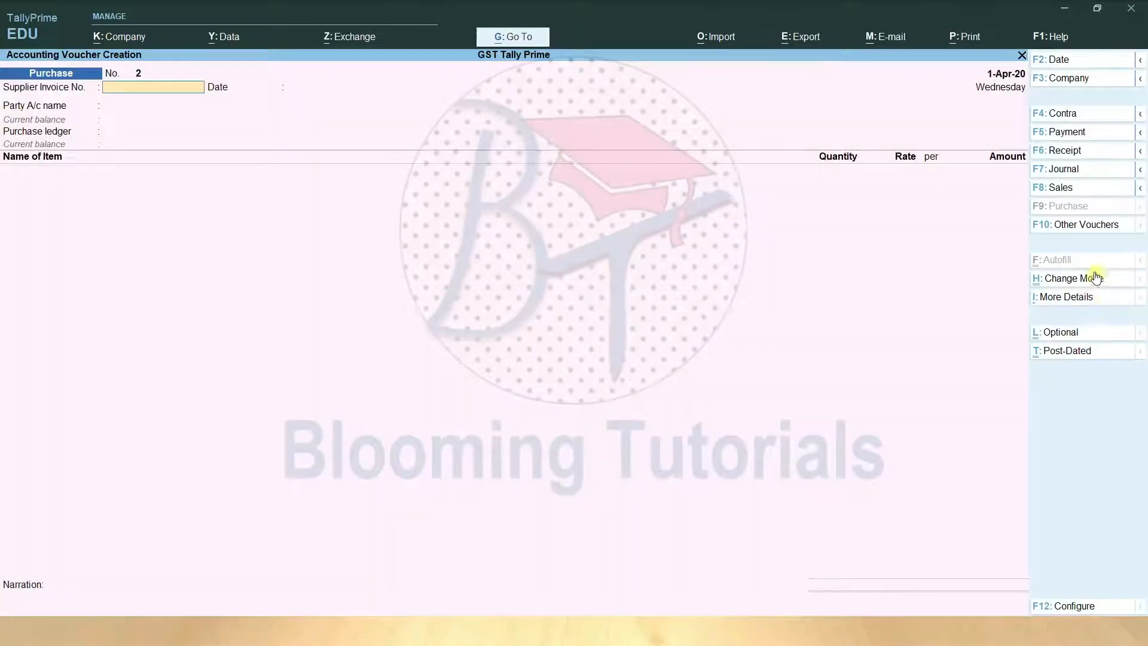
left_click(1084, 226)
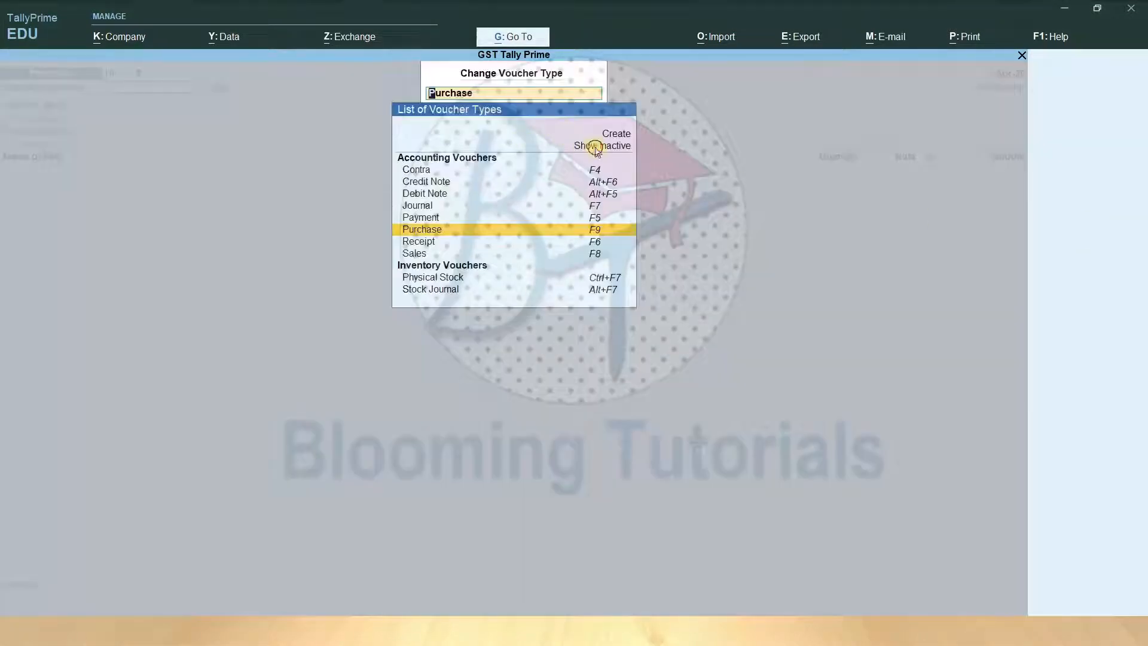
left_click(596, 148)
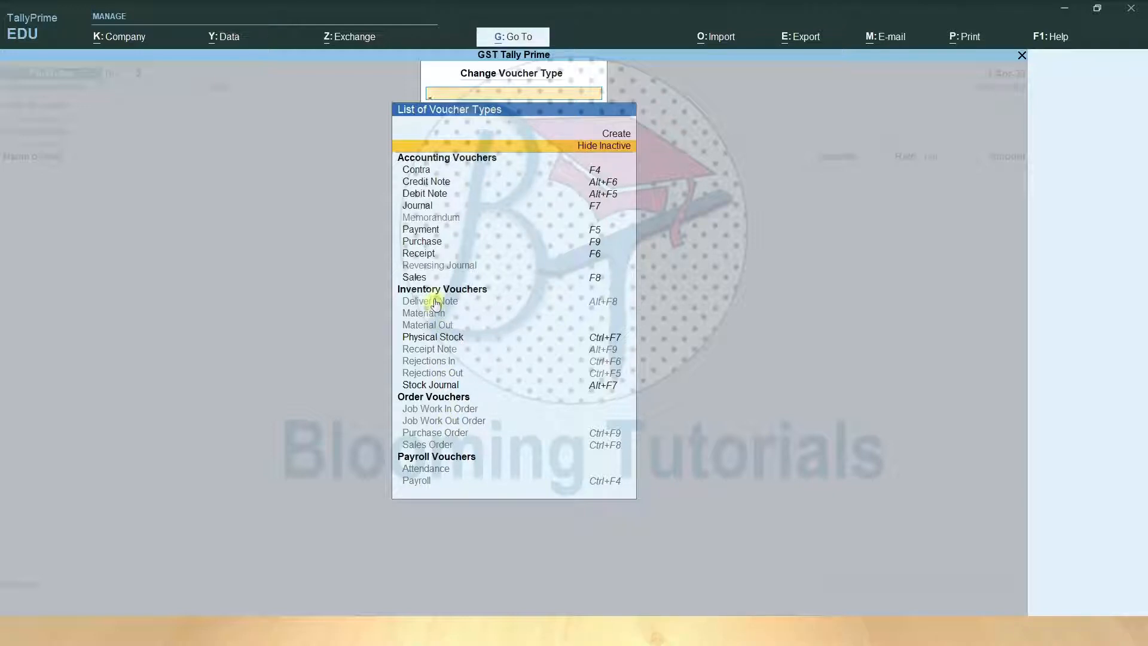
left_click(438, 182)
left_click(441, 195)
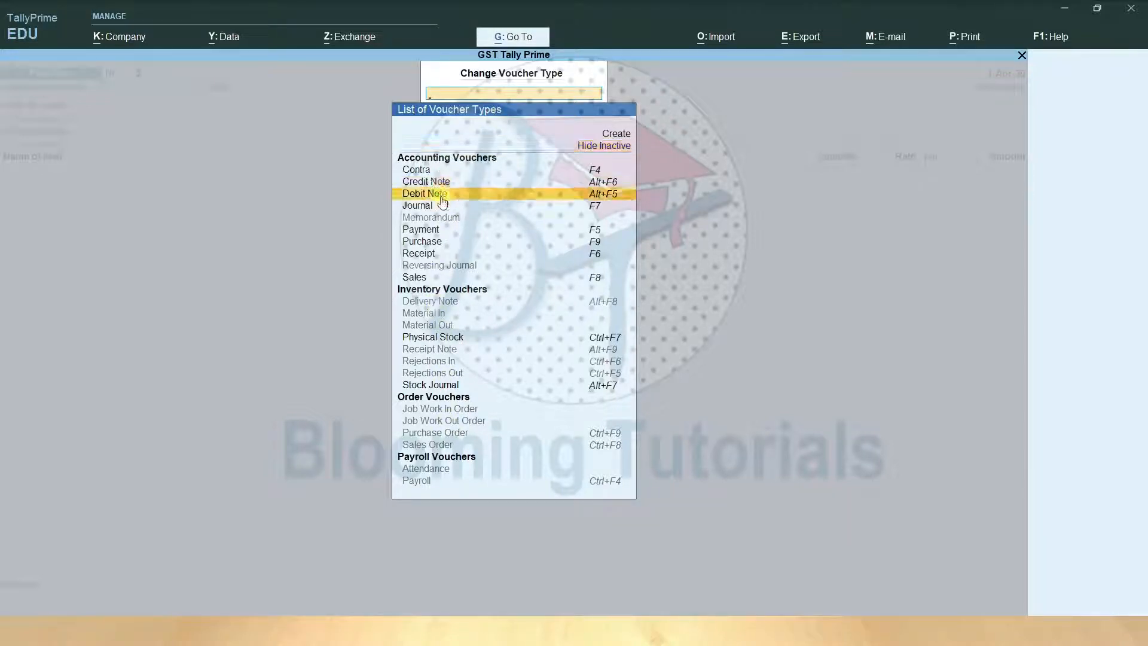
left_click(446, 195)
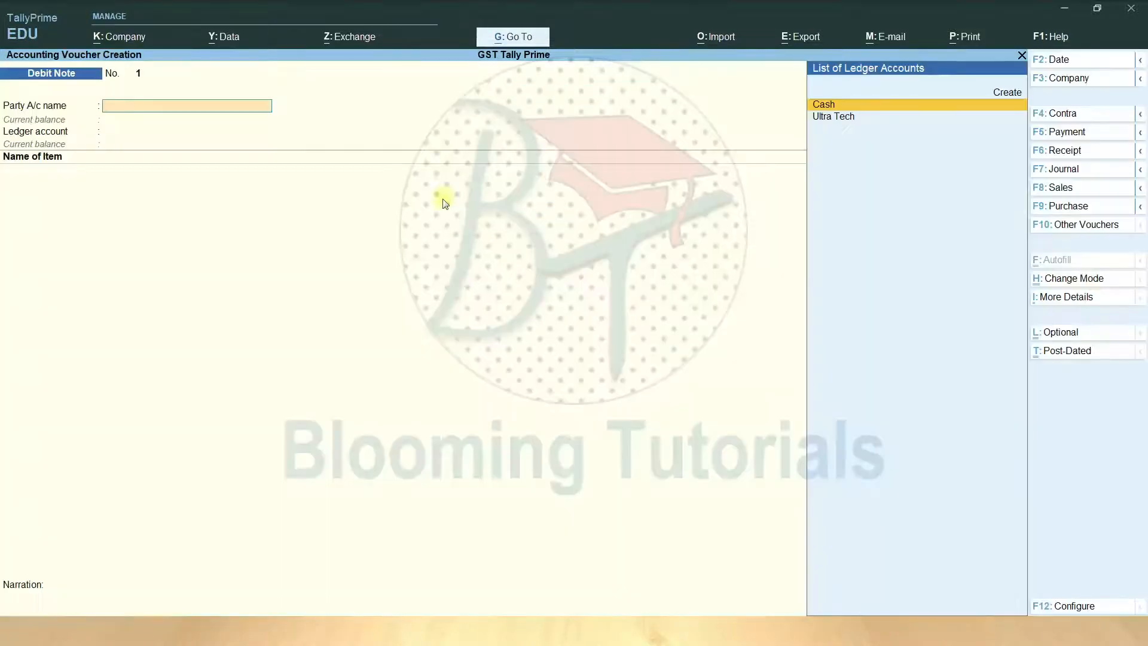
- Set Ultra Tech as the debit note's party account and accept its details
key("Down")
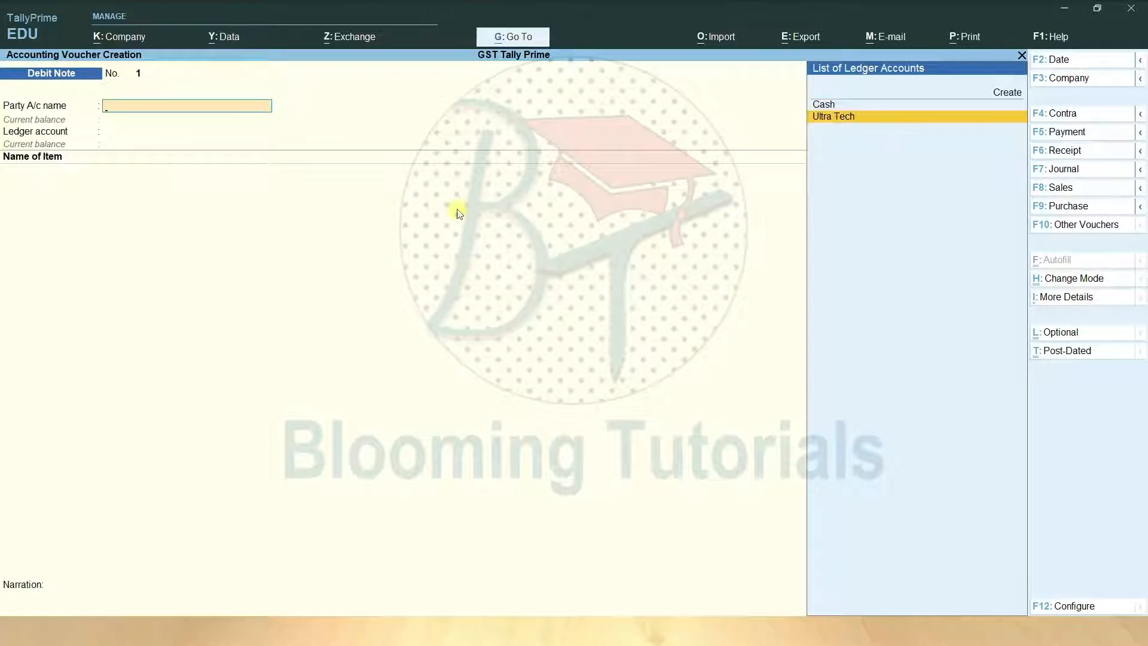
key("Return")
key("ctrl+a")
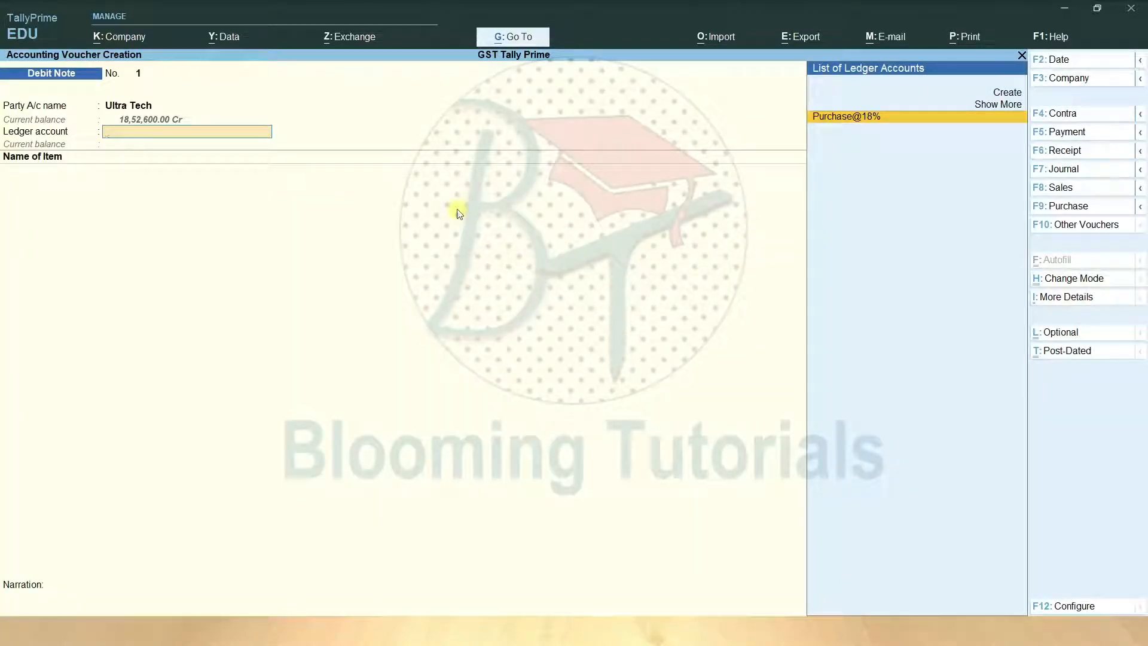
- From the debit note's ledger account field, start a new ledger named Purchase Return@18% under Purchase Accounts
key("alt+c")
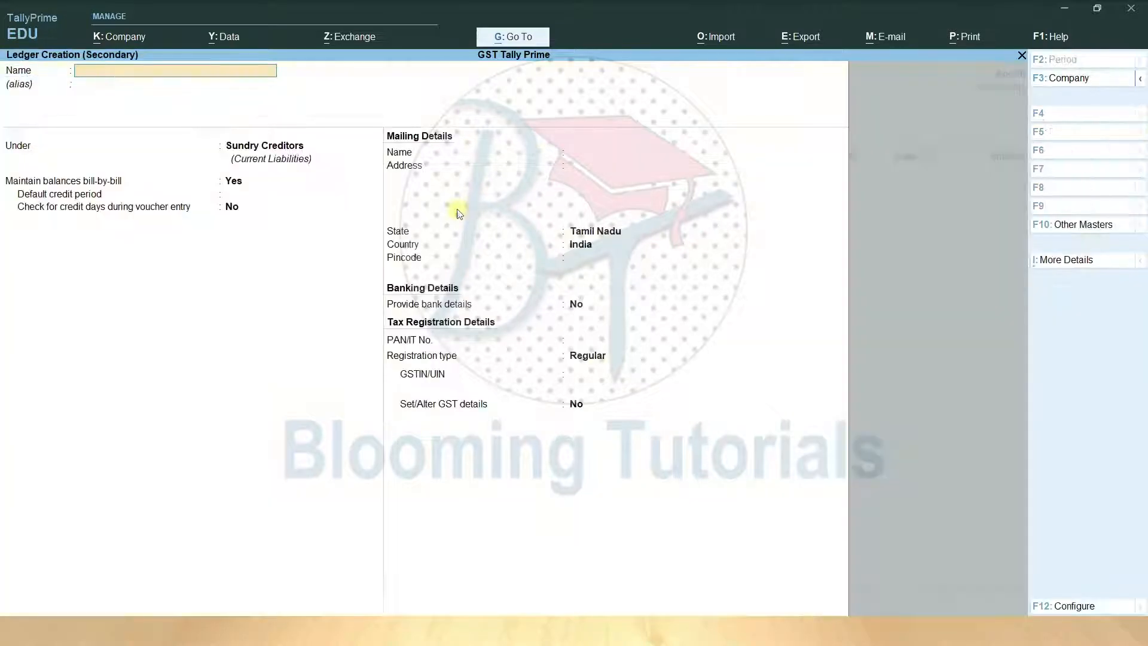
type("Purchase")
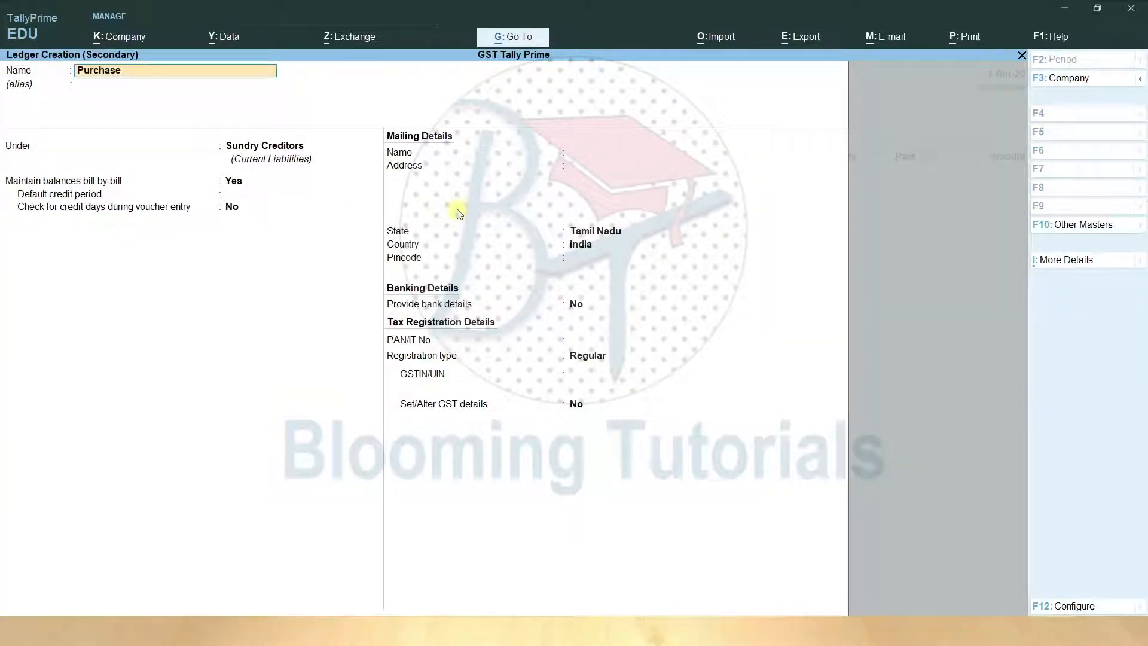
type(" Return@18%")
key("Return")
type("Pu")
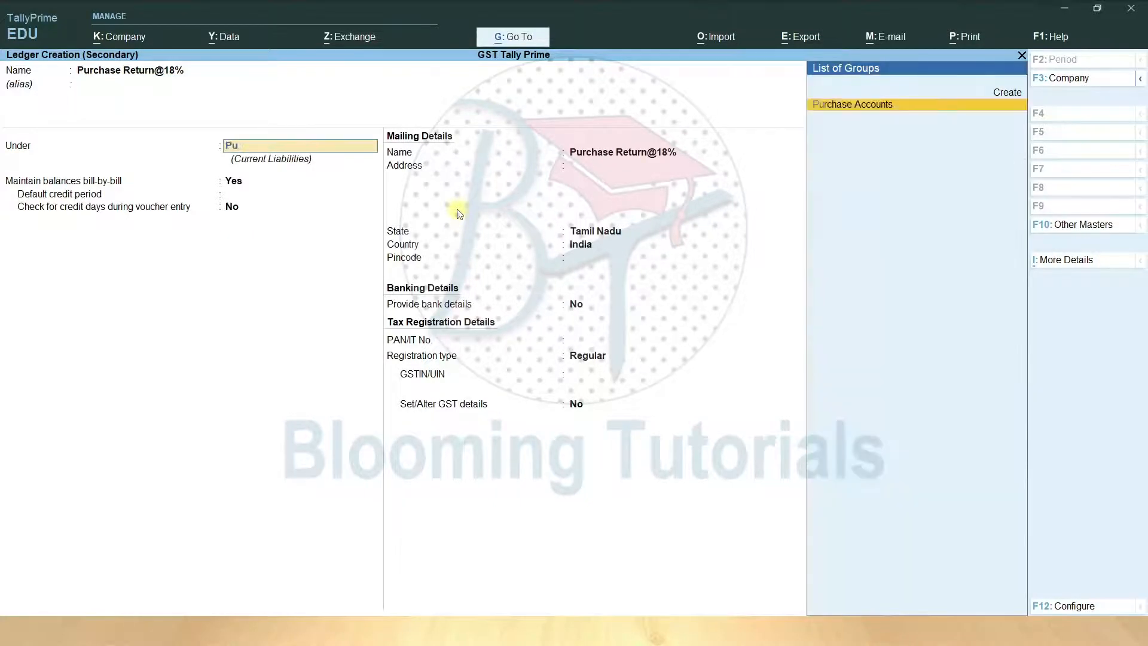
key("Return")
- Give the Purchase Return@18% ledger GST details of Purchase Taxable with 18% integrated tax, and set its type of supply to Goods
key("Return")
key("y")
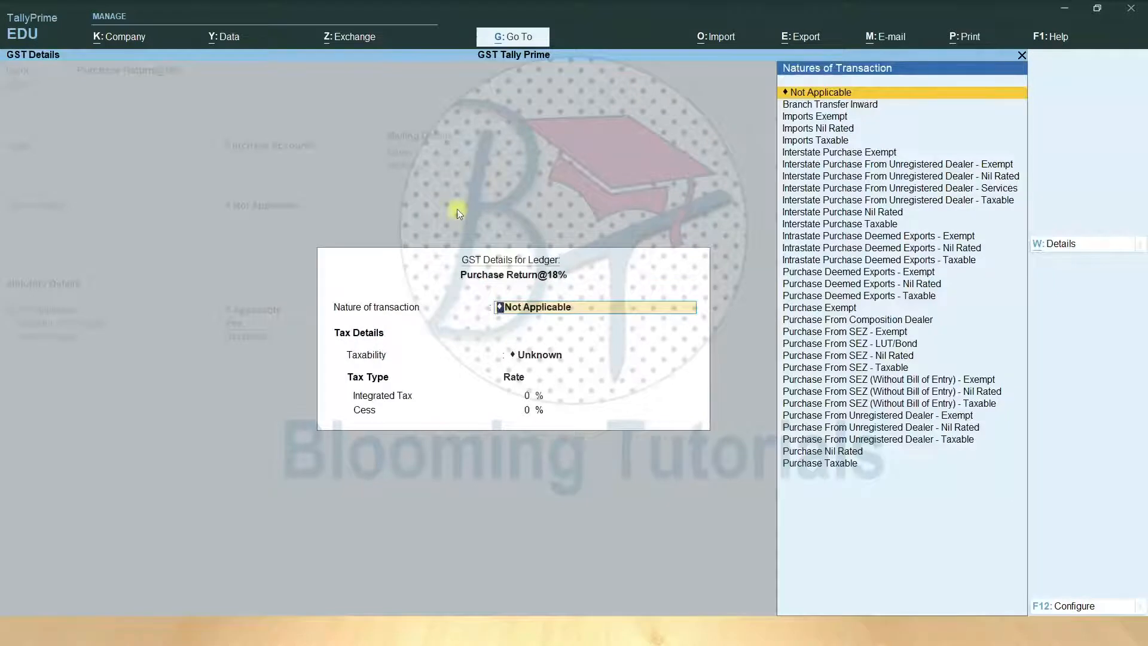
type("Purchase Taxable")
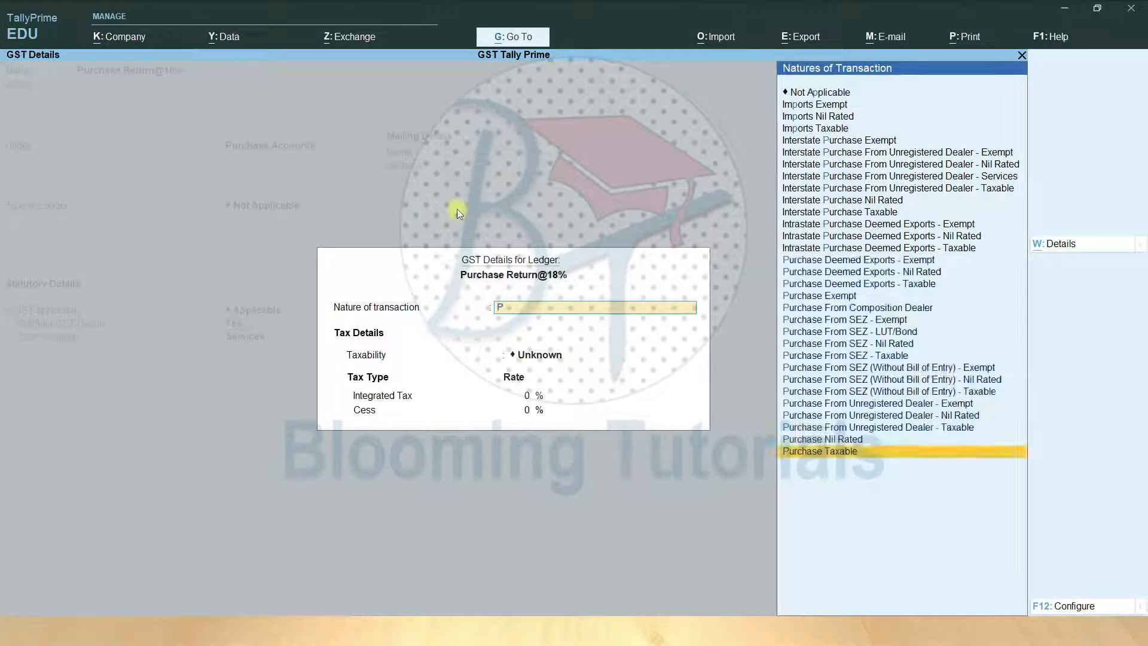
key("Return")
type("18")
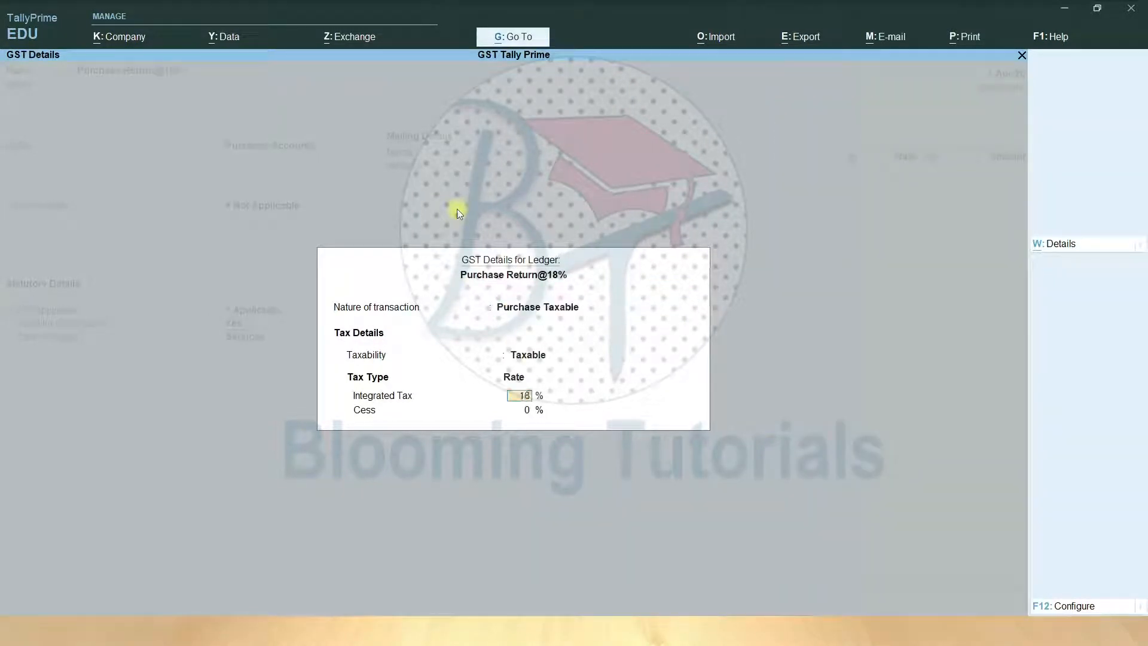
key("Return")
key("Return")
key("Up")
key("Return")
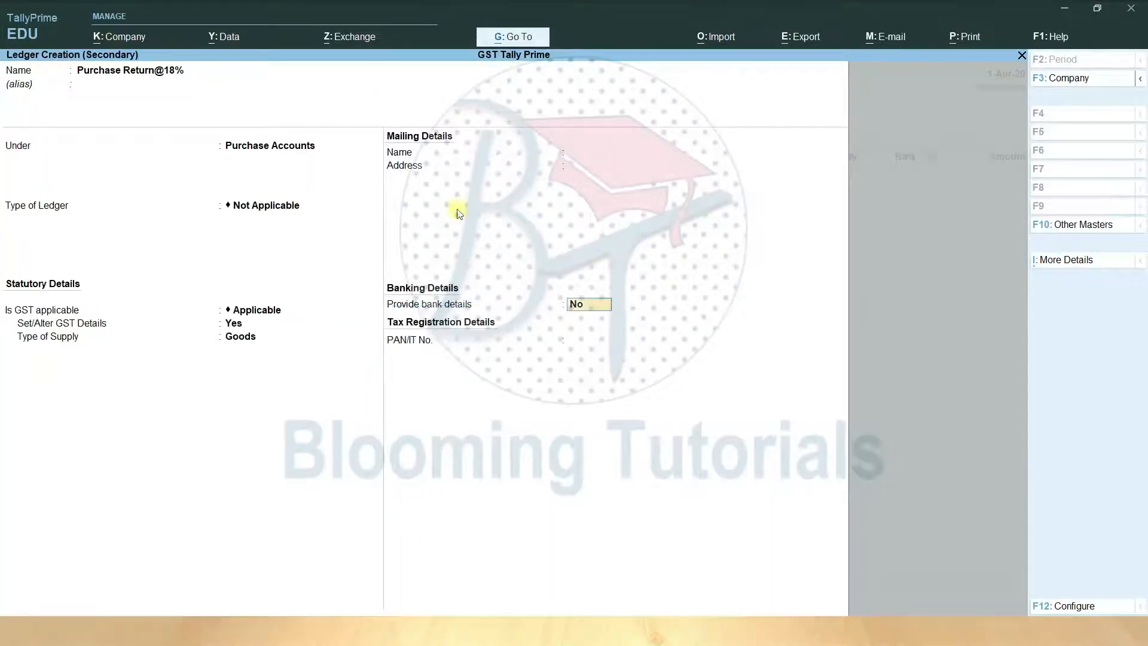
- Save the Purchase Return@18% ledger and add 1 nos of Sony 29"Colour TV to the debit note, keeping its default rate
key("ctrl+a")
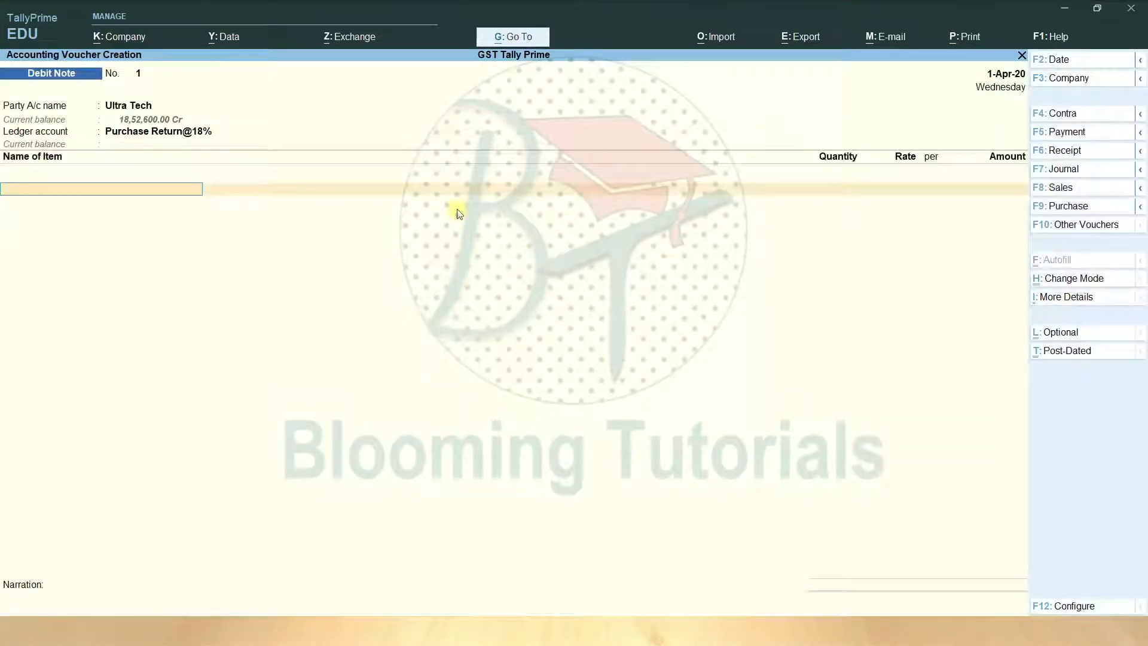
key("ctrl")
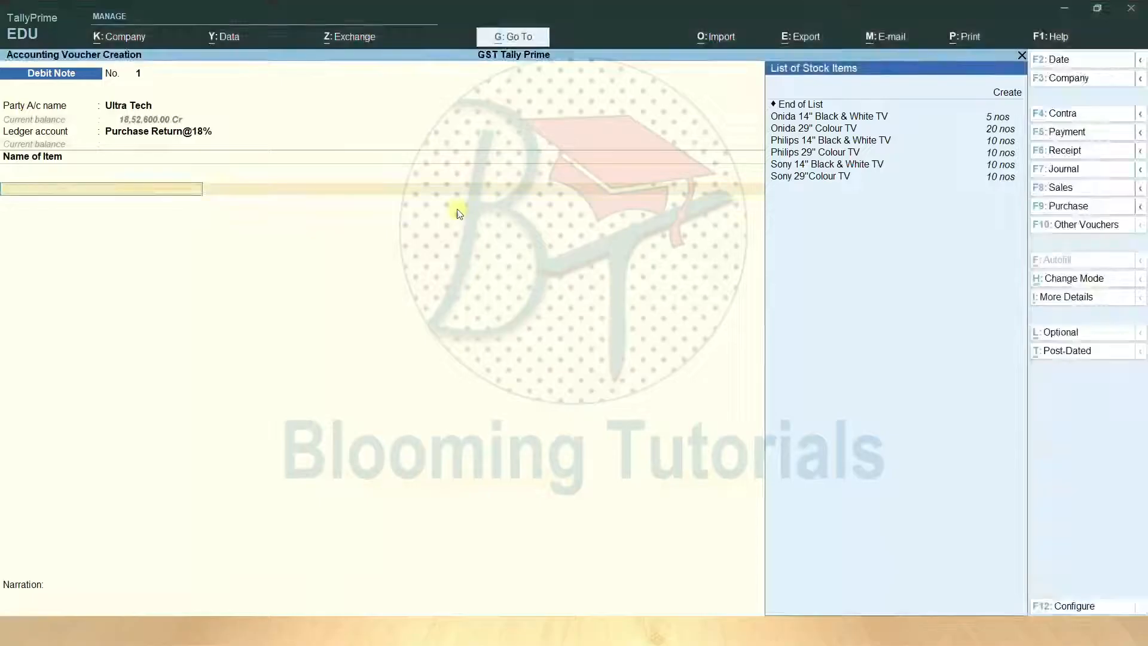
type("S")
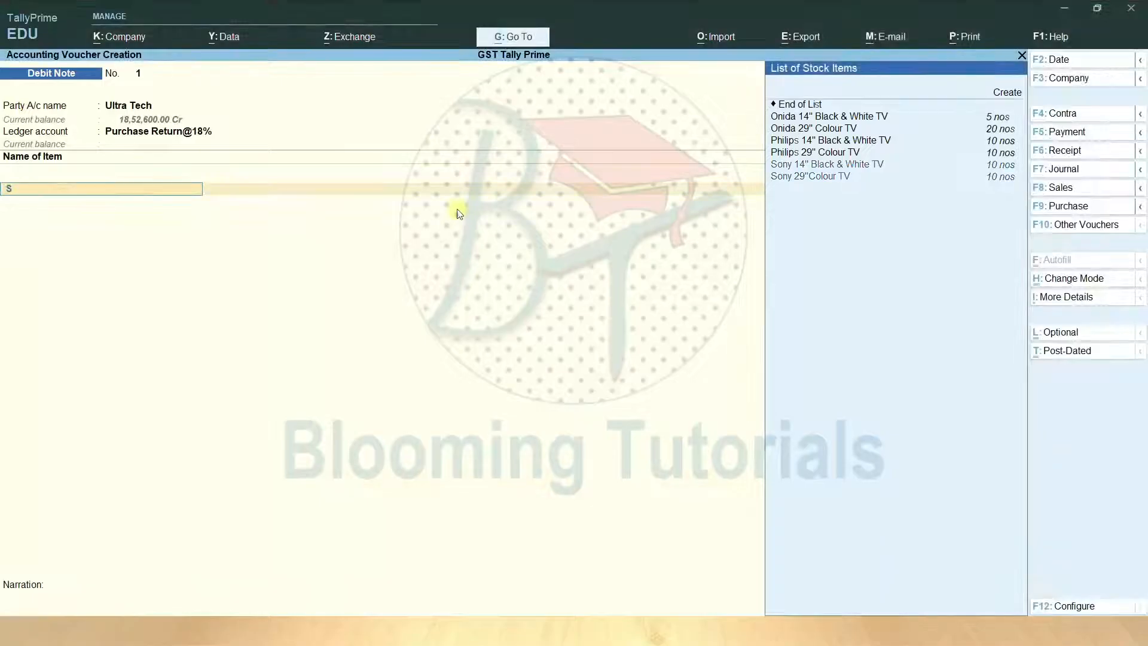
key("Down")
key("Return")
key("Return")
type("1")
key("Return")
key("Return")
key("Return")
key("Return")
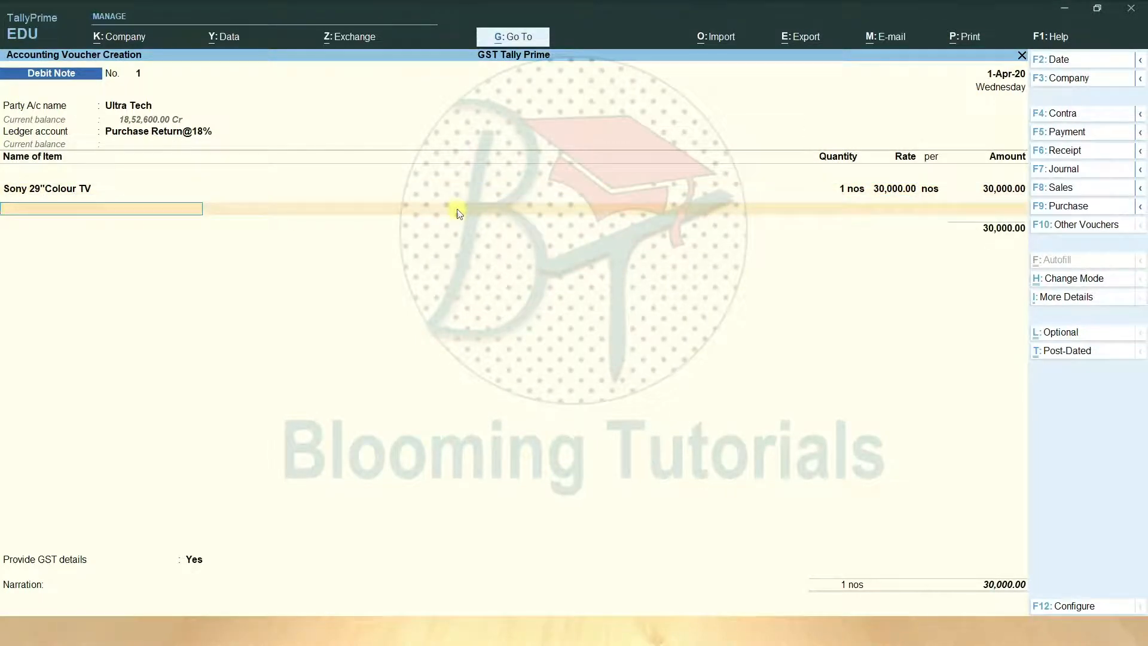
- Consult the returned-goods table and add 2 nos of Philips 14" Black & White TV to the debit note, keeping its default rate
key("alt+Tab")
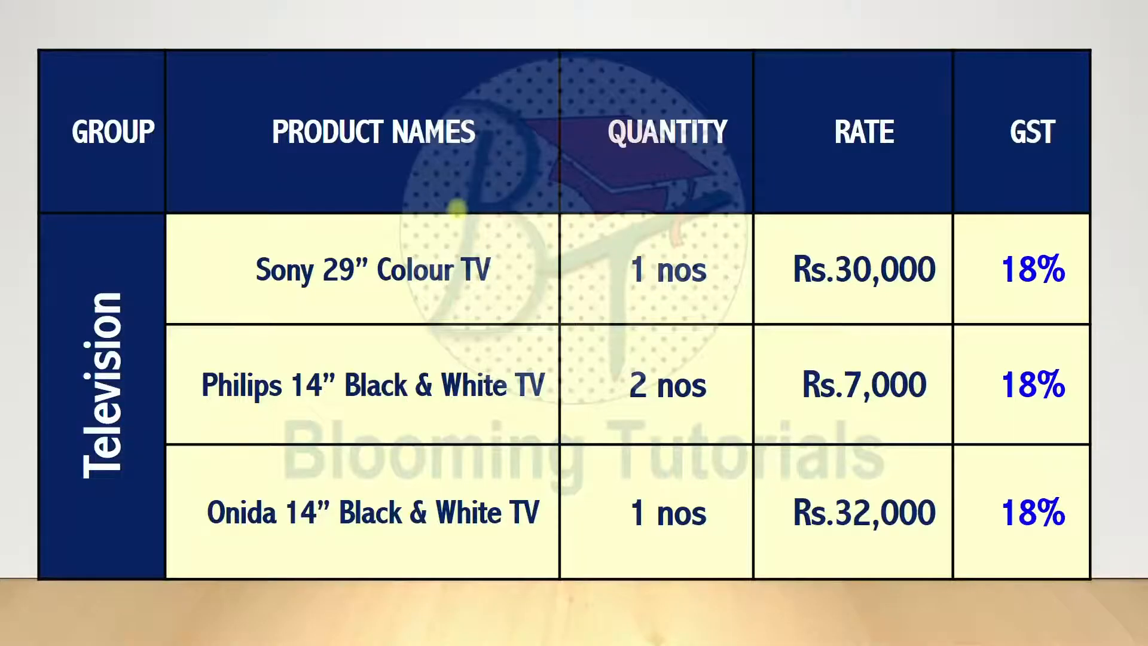
key("alt+Tab")
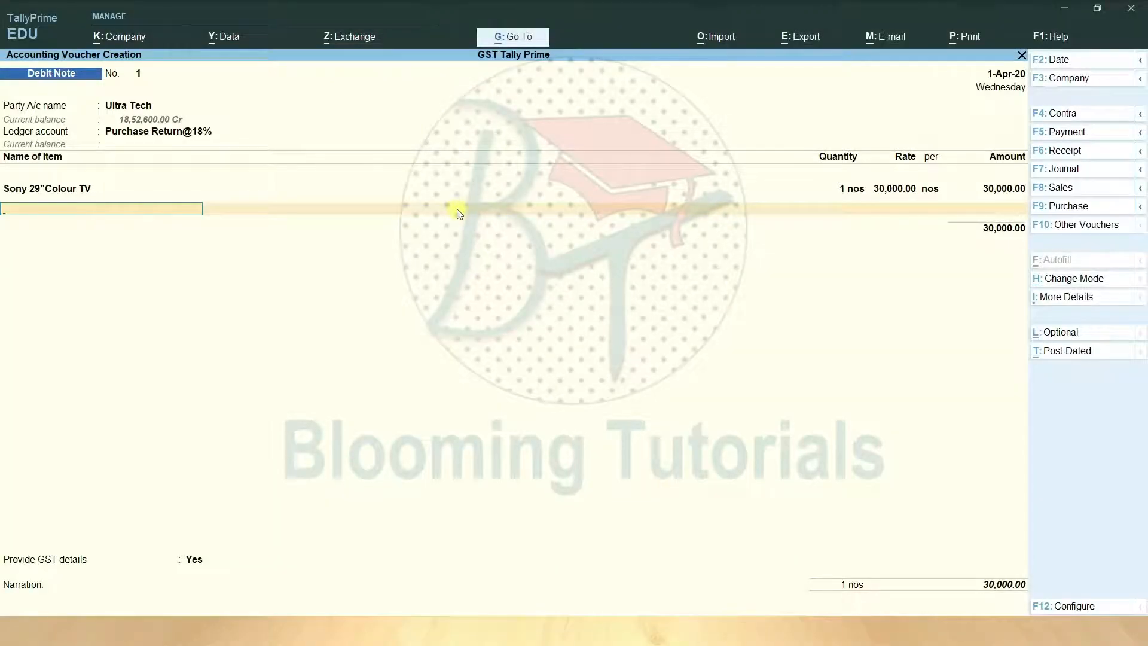
key("Down")
key("Return")
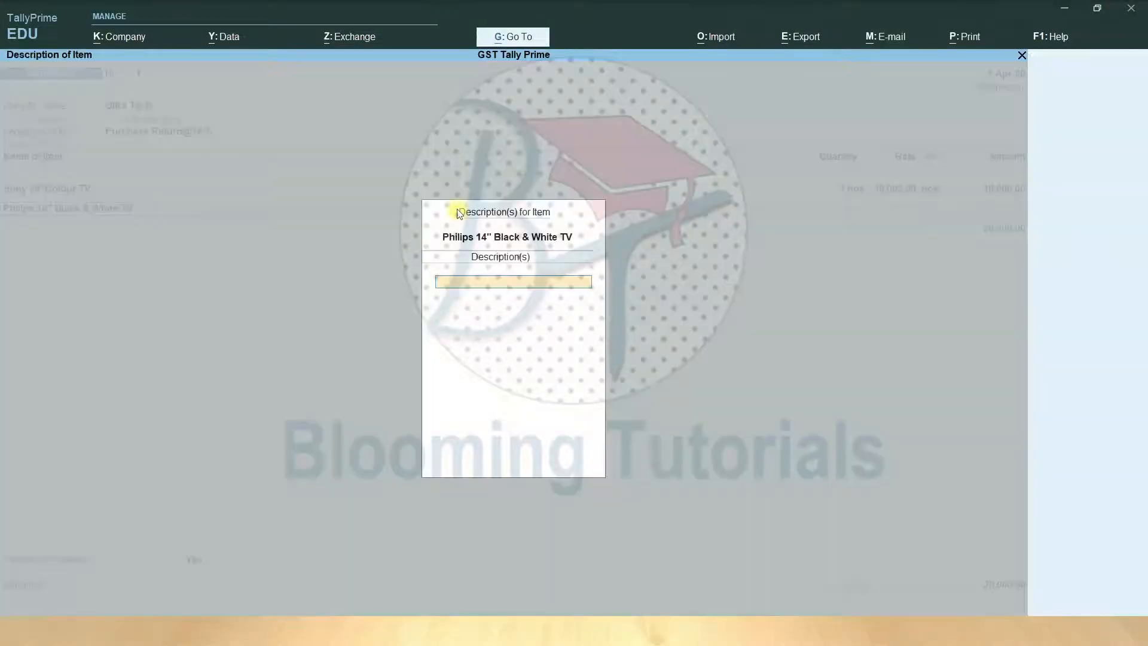
key("Return")
type("2 nos")
key("Return")
key("Return")
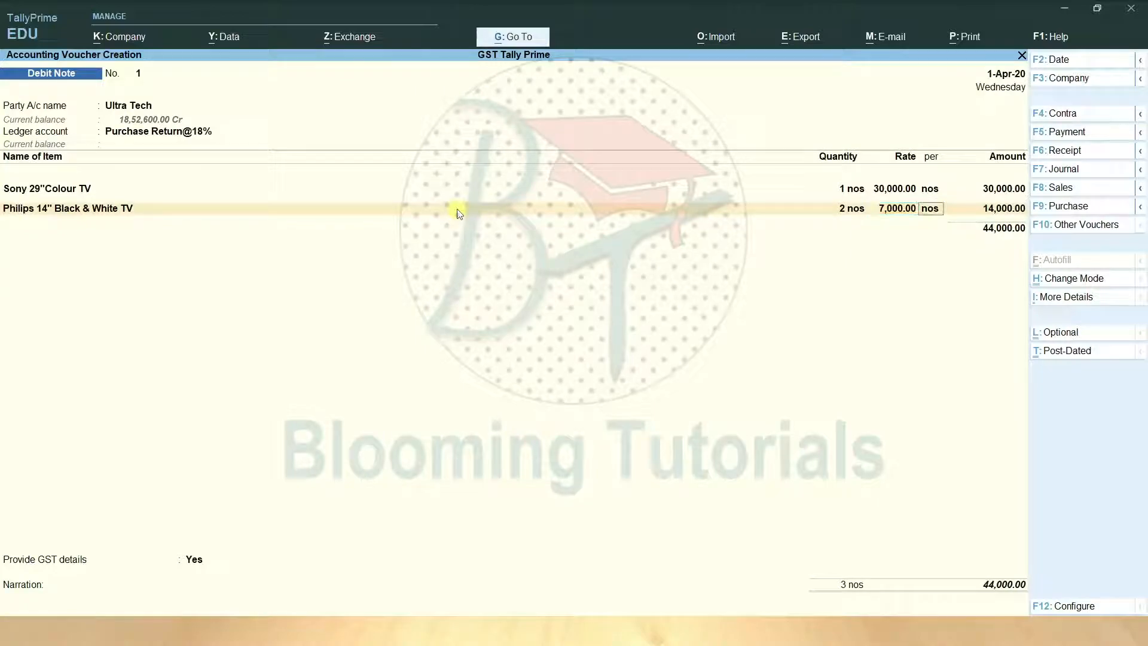
key("Return")
key("Return")
- Recheck the returned-goods table and add 1 nos of Onida 14" Black & White TV to the debit note, keeping its default rate
key("alt+Tab")
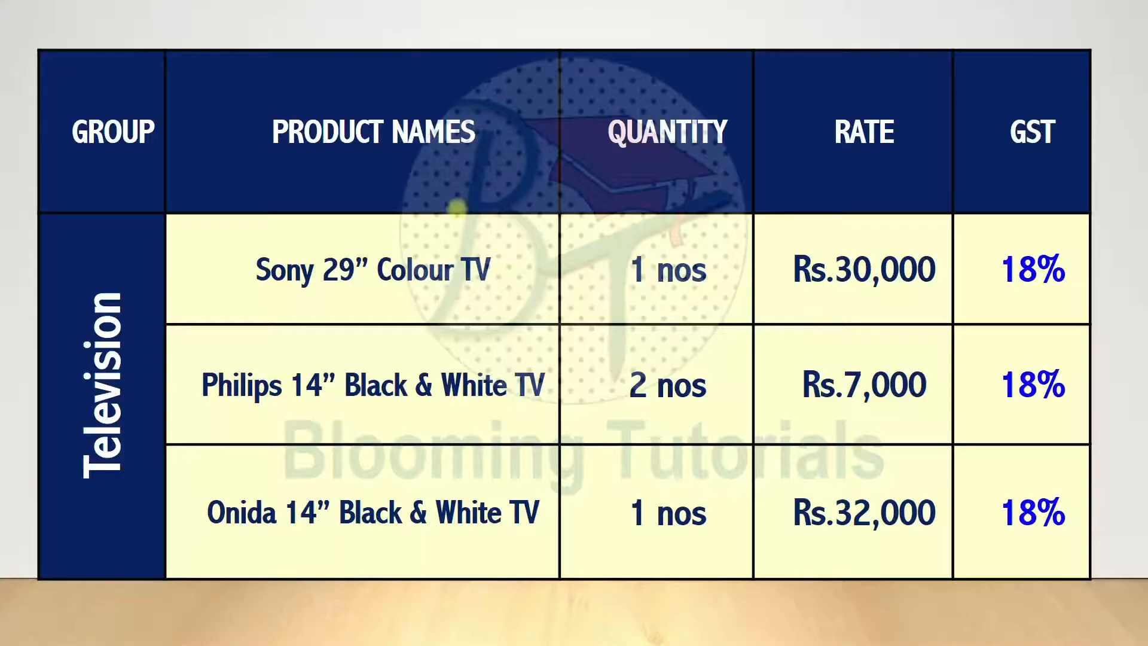
key("alt+Tab")
type("O")
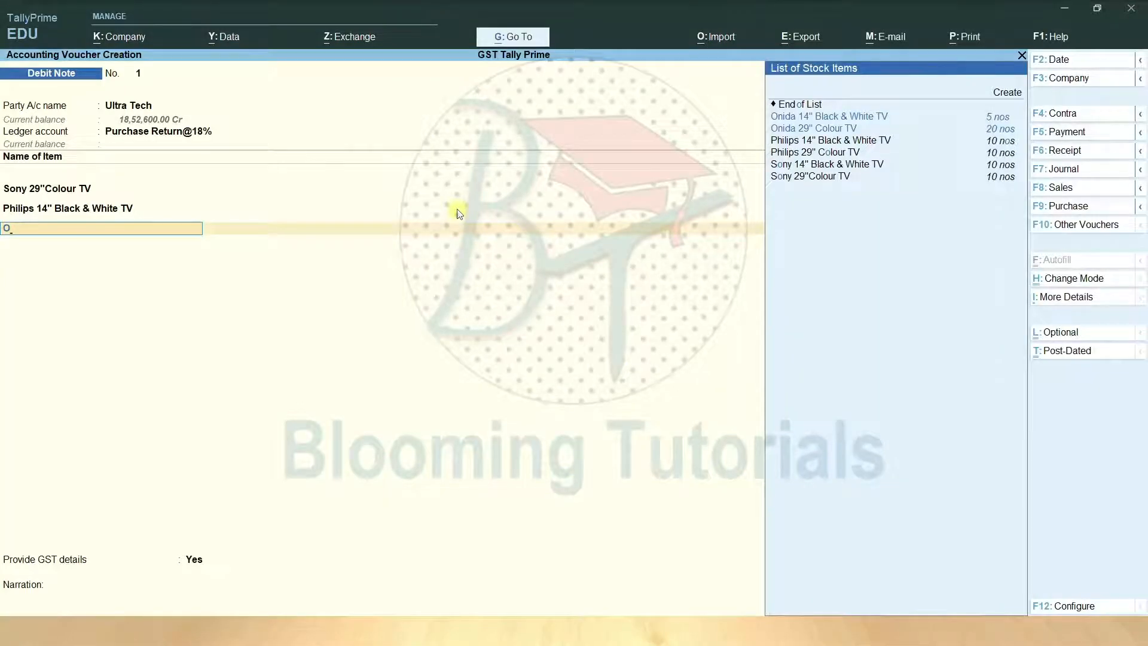
key("alt+Tab")
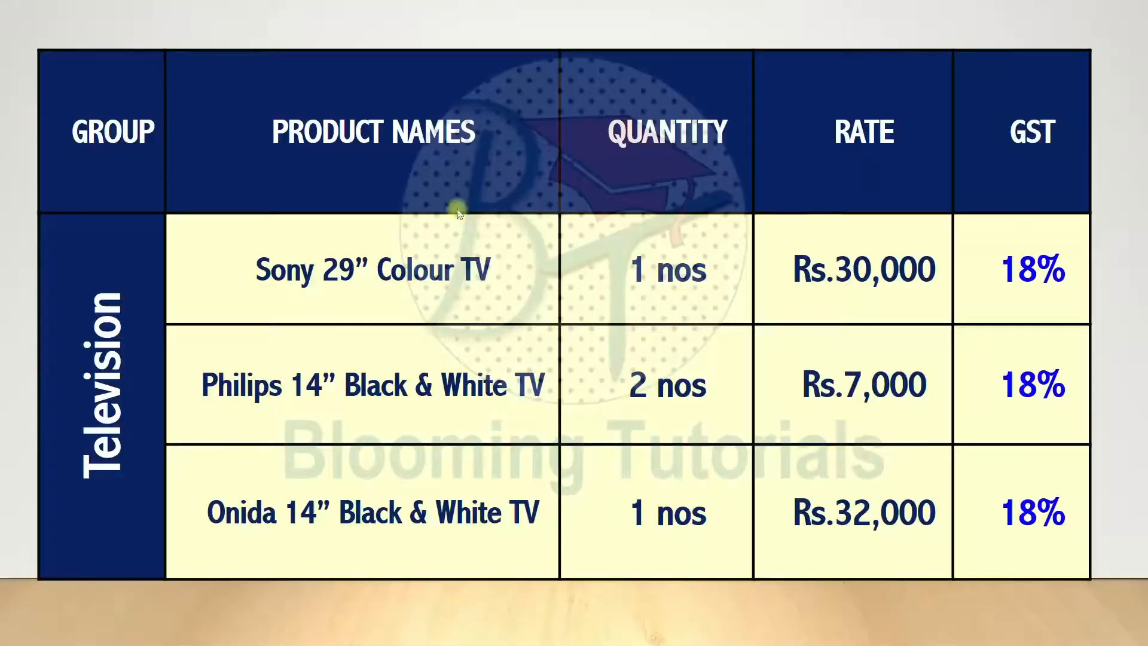
key("alt+Tab")
key("Up")
key("Up")
key("Return")
key("Return")
type("1")
key("Return")
key("Return")
key("Return")
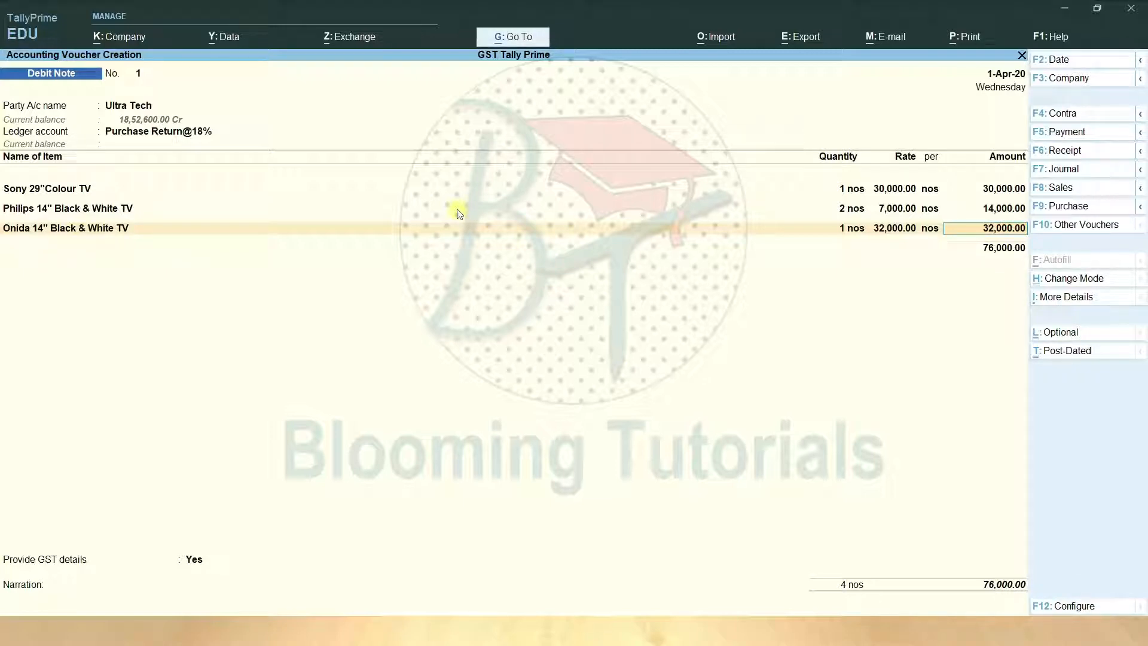
key("Return")
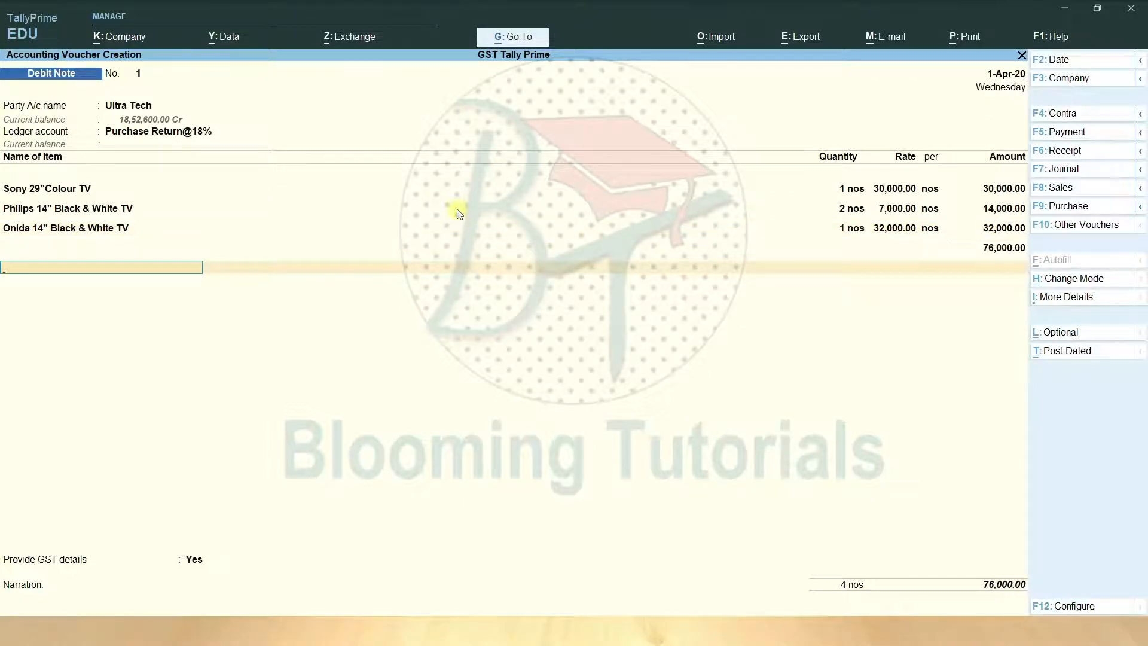
- Add the Input CGST@9% and Input SGST@9% tax ledgers below the returned items
key("Down")
key("Return")
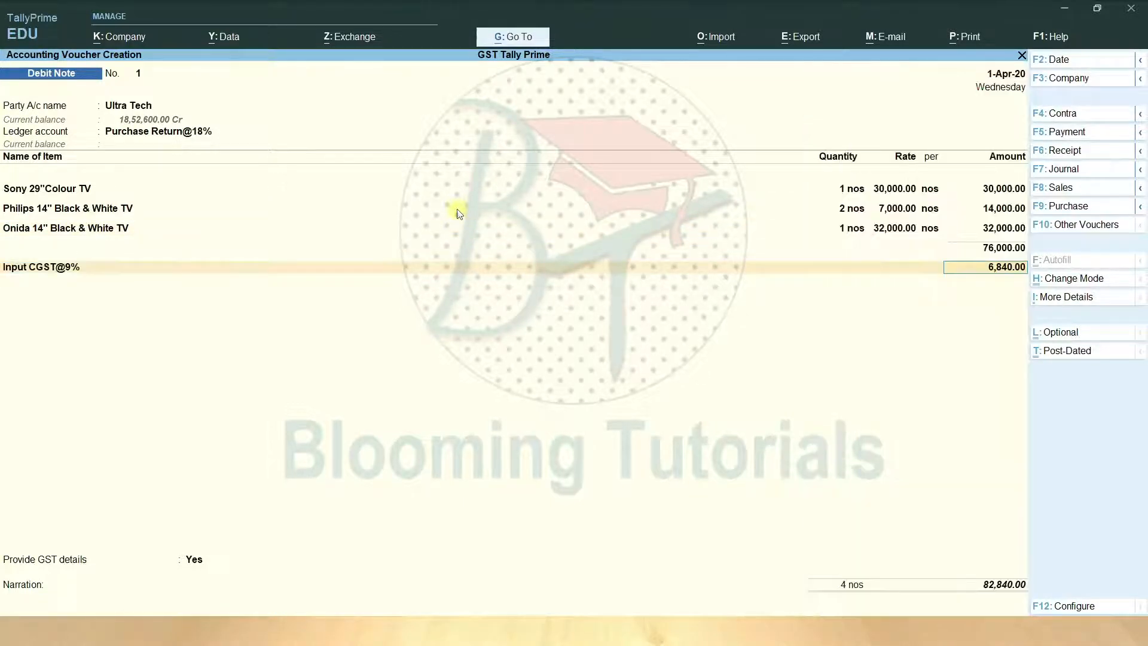
key("Return")
key("Down")
key("Down")
key("Down")
key("Return")
key("Return")
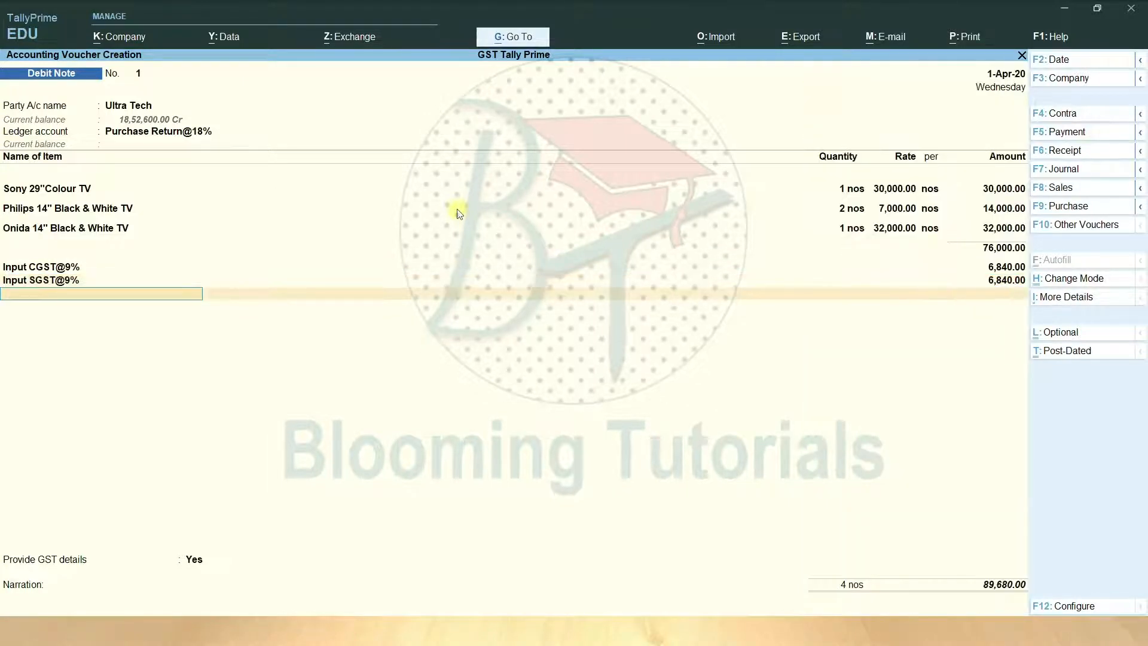
- Provide the debit note's GST details with 07-Others as the reason for issuing it, leaving the supplier's note number and date empty
key("Return")
key("Return")
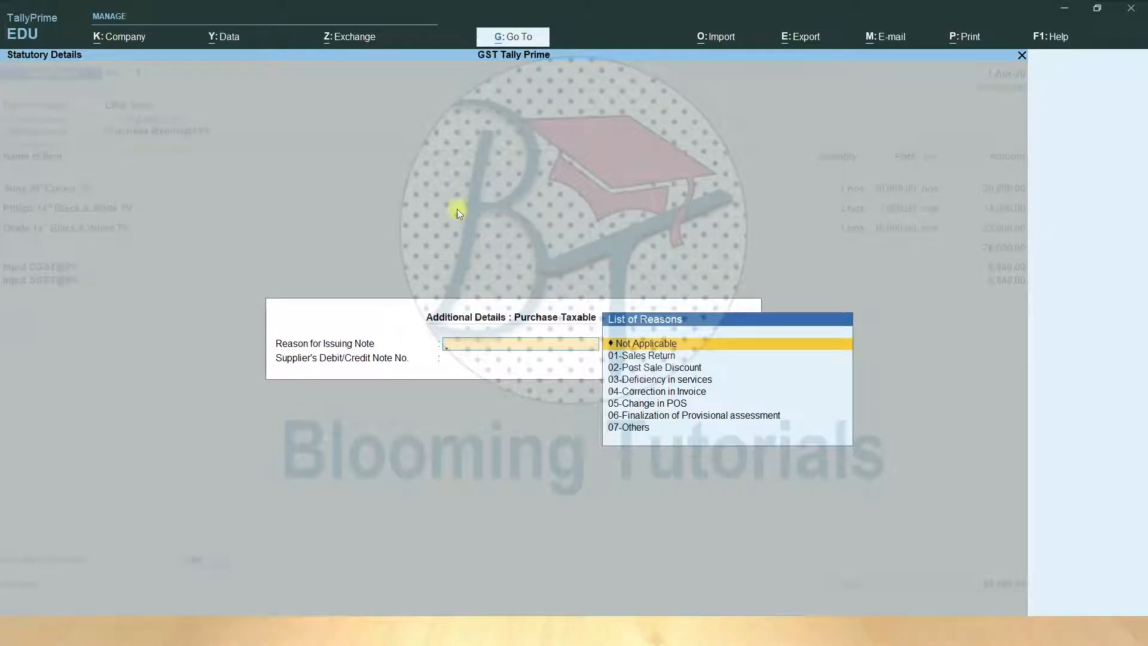
key("Down")
key("Down")
key("Down")
key("Down")
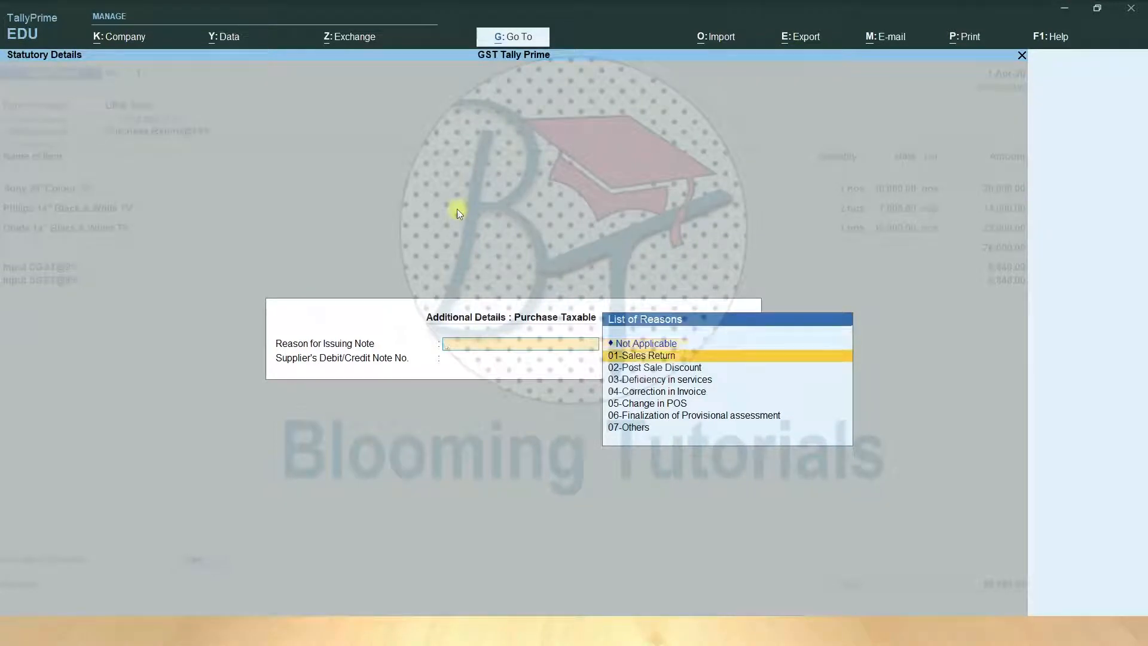
key("Up")
key("Down")
key("Down")
key("Down")
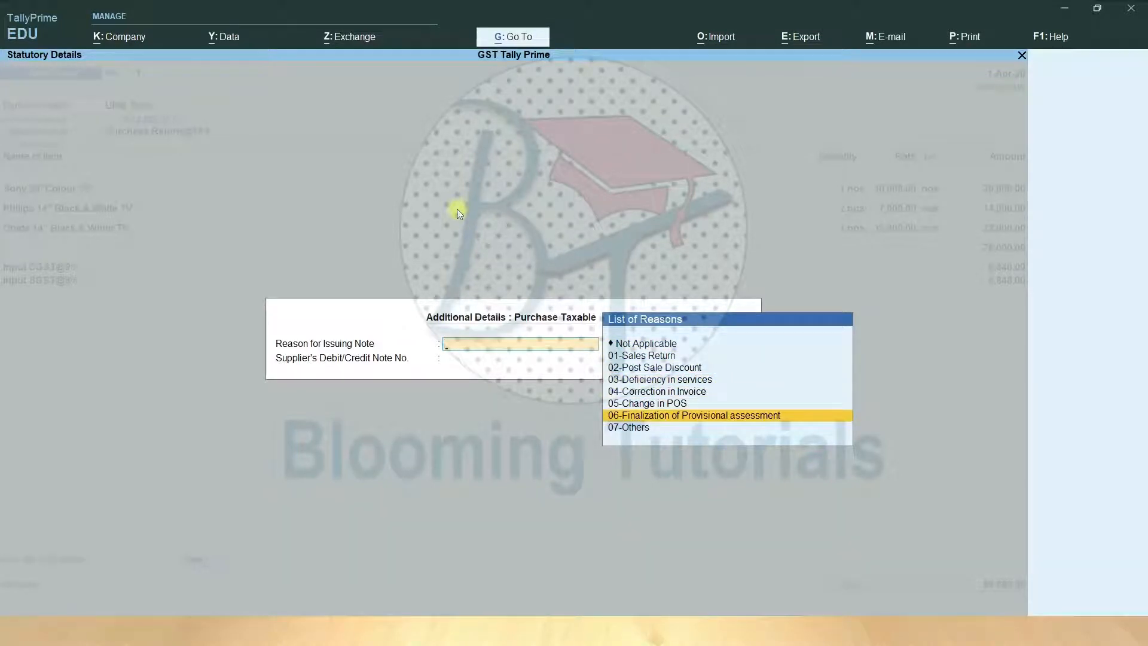
key("Up")
key("Up")
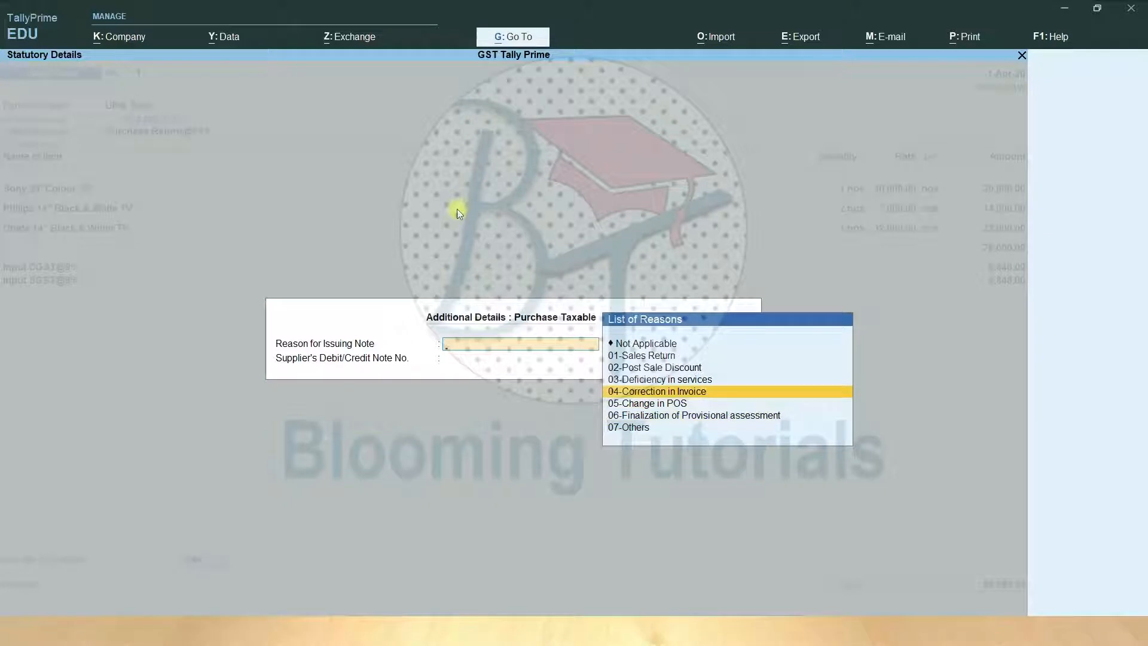
key("Down")
key("Down")
key("Down")
key("Return")
key("Return")
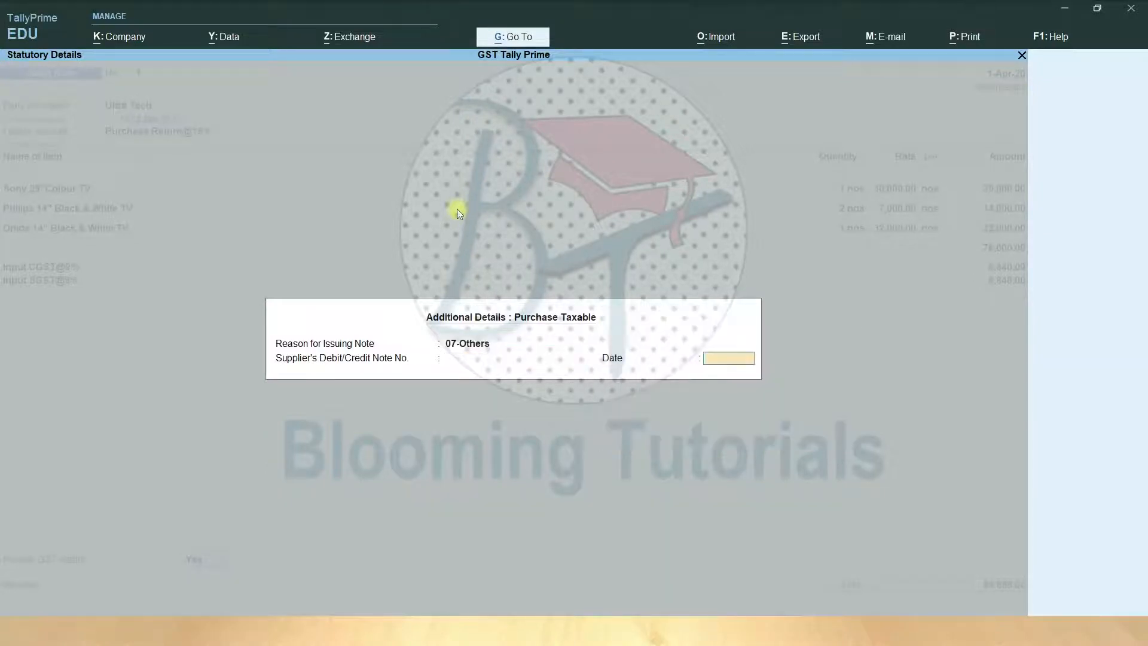
key("Return")
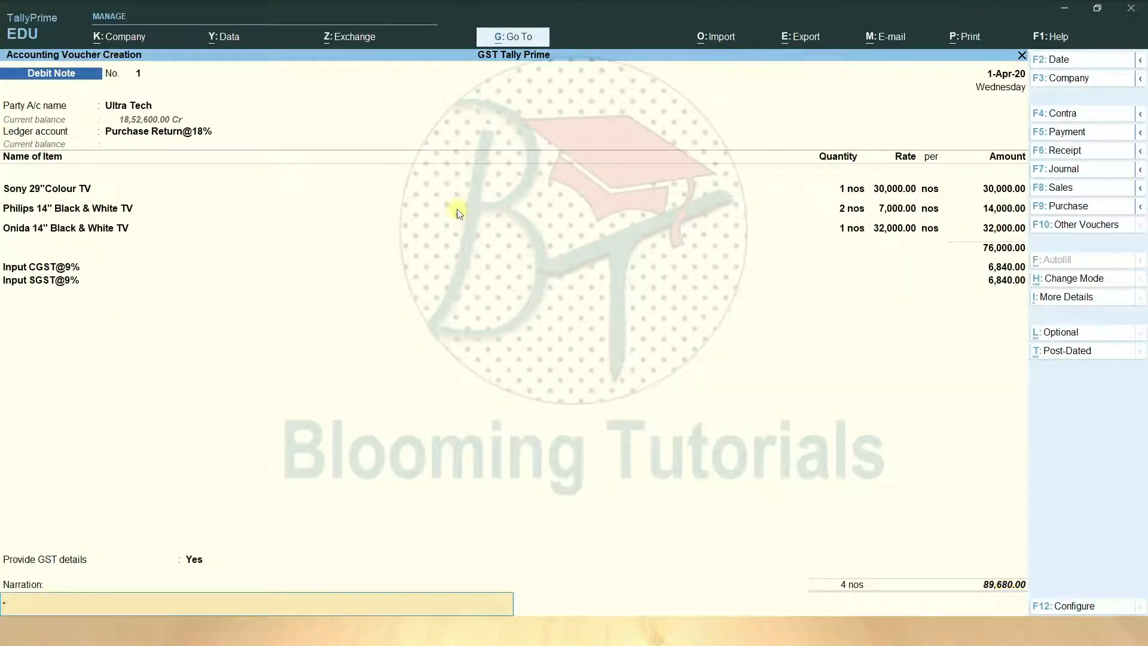
- Save the debit note without a narration and return to the Gateway of Tally
key("Return")
key("y")
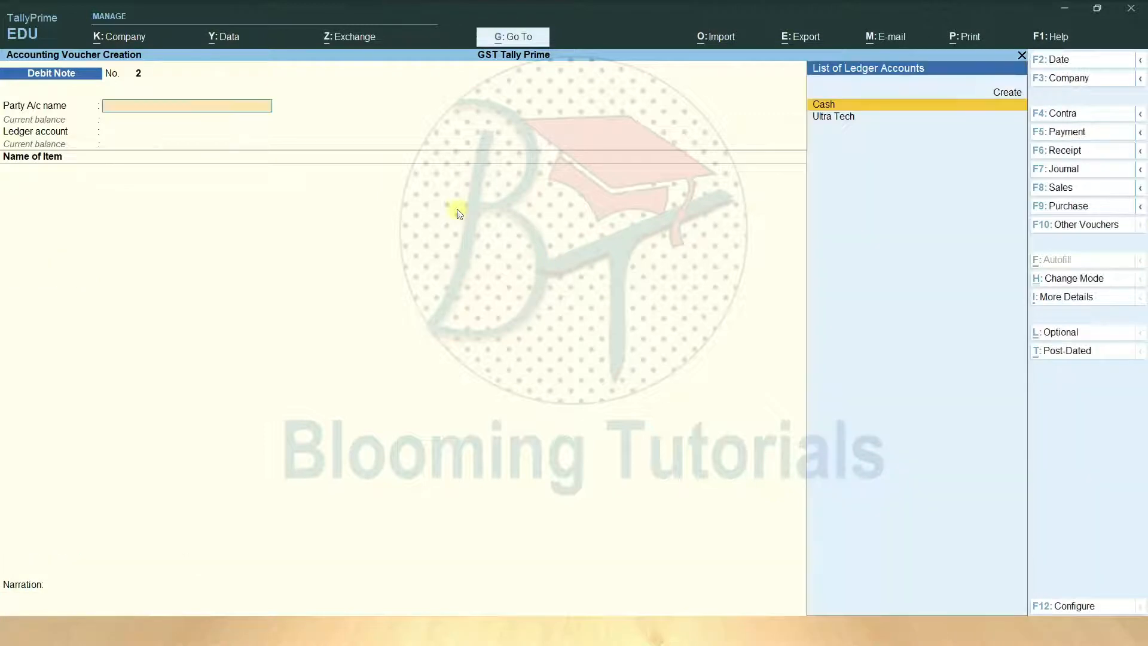
key("Escape")
key("y")
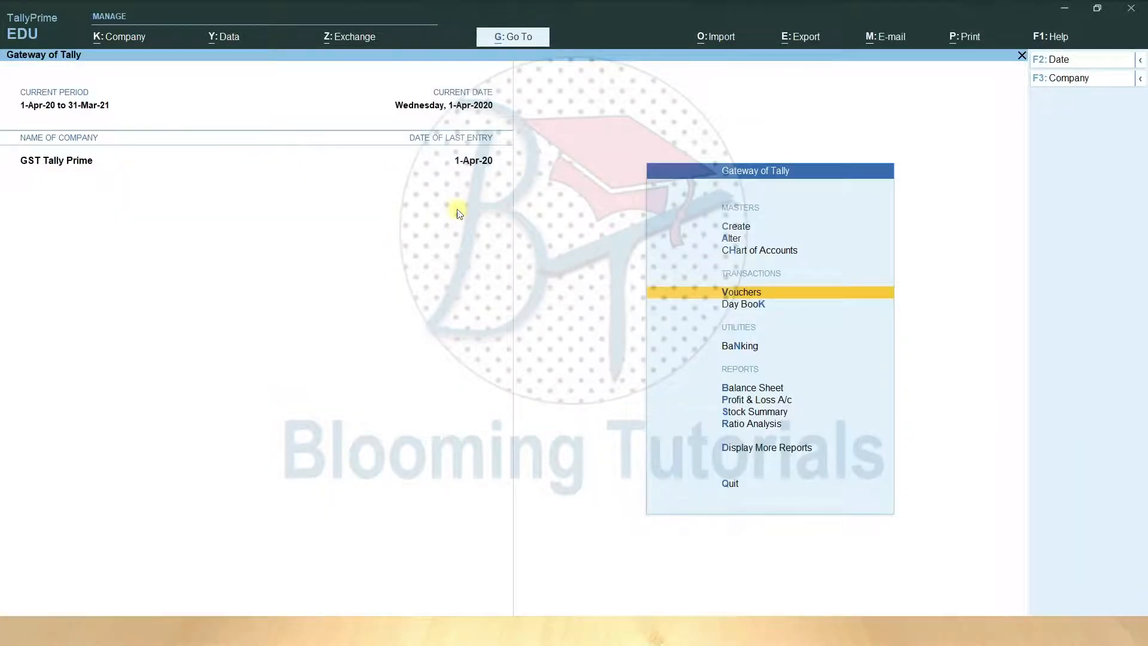
- Open the Stock Summary and show it in detail with each television item
key("Down")
key("Down")
key("Down")
key("Down")
key("Down")
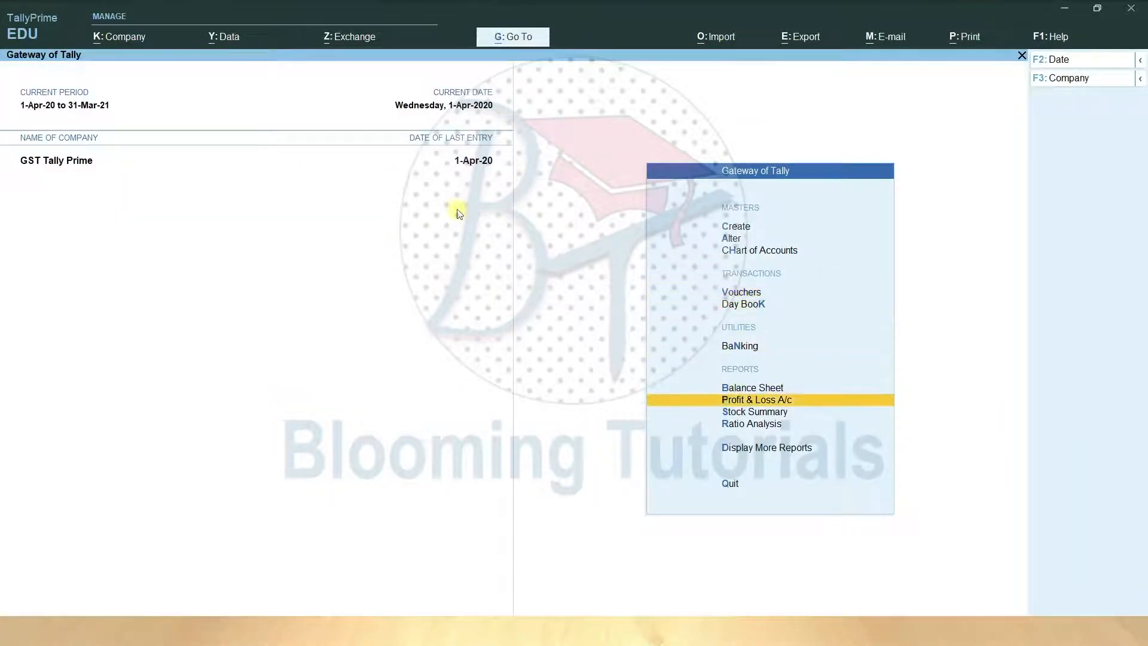
key("Return")
key("alt+F5")
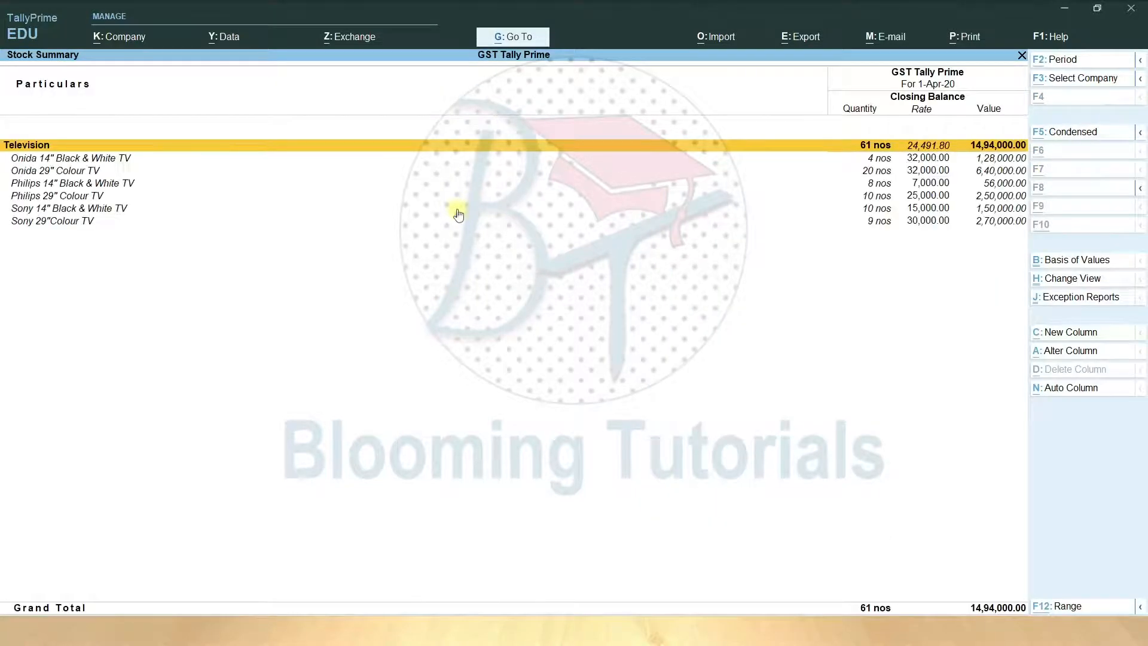
- Examine the closing quantities of the Onida, Philips and Sony televisions in the Stock Summary
key("Down")
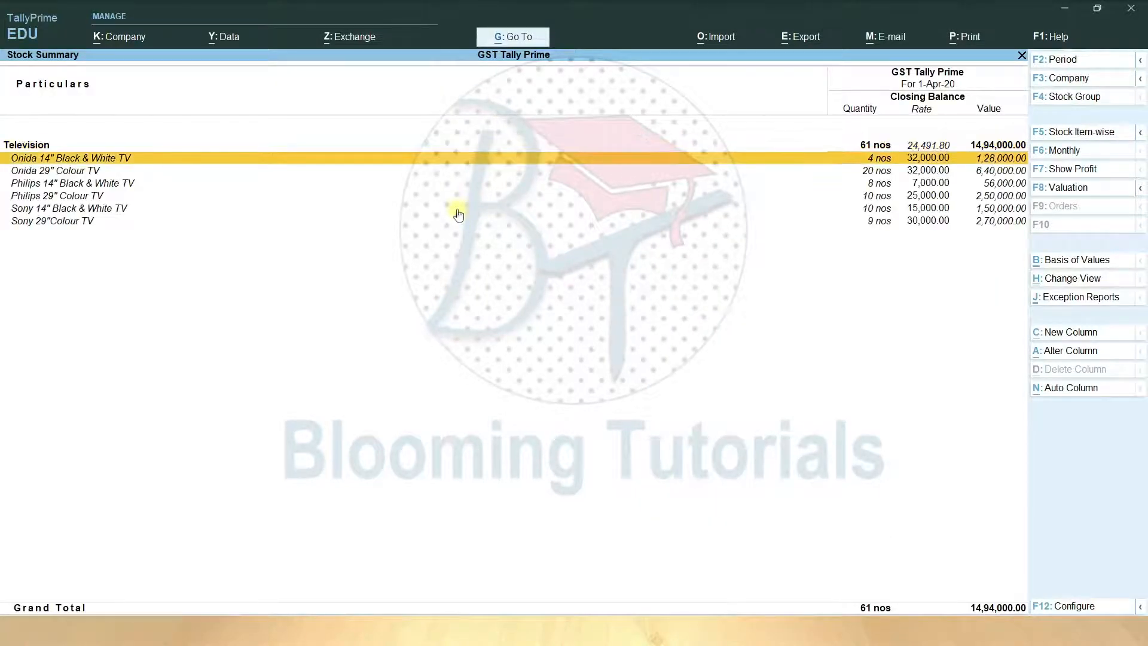
key("Down")
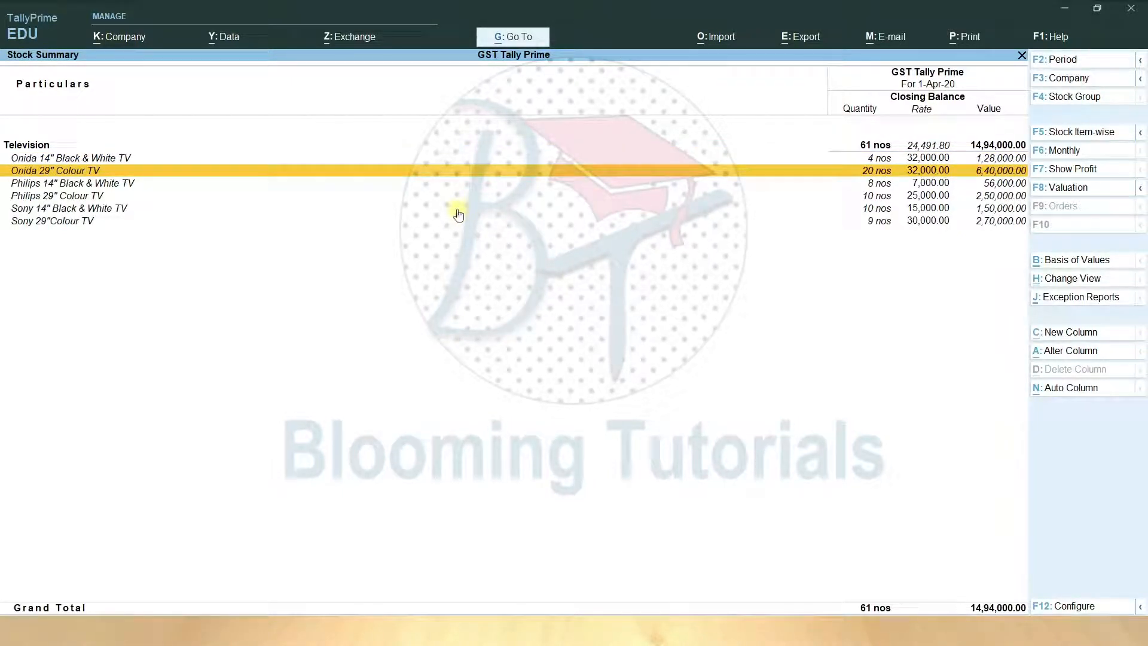
key("Down")
key("Down")
key("Down")
key("Down")
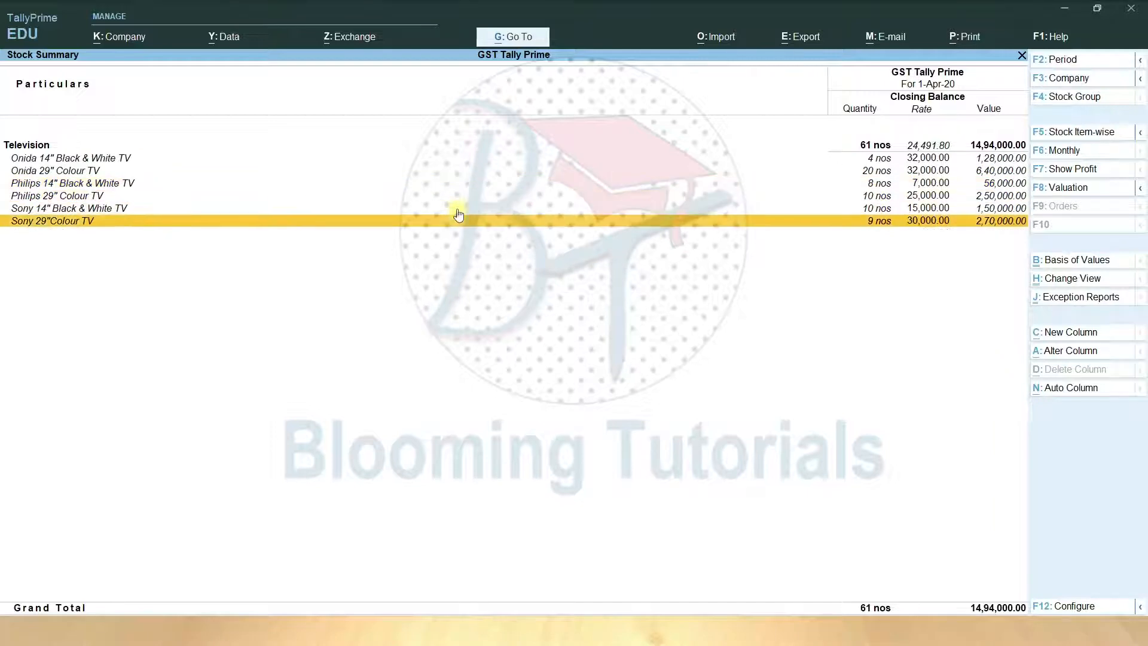
key("Up")
key("Up")
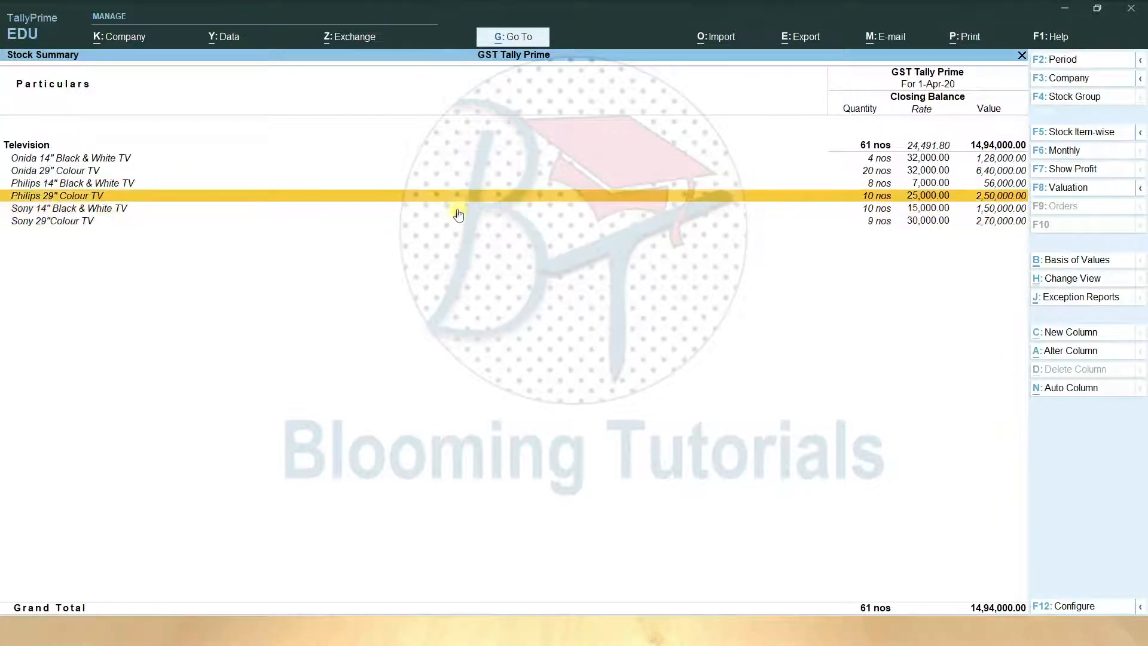
key("Up")
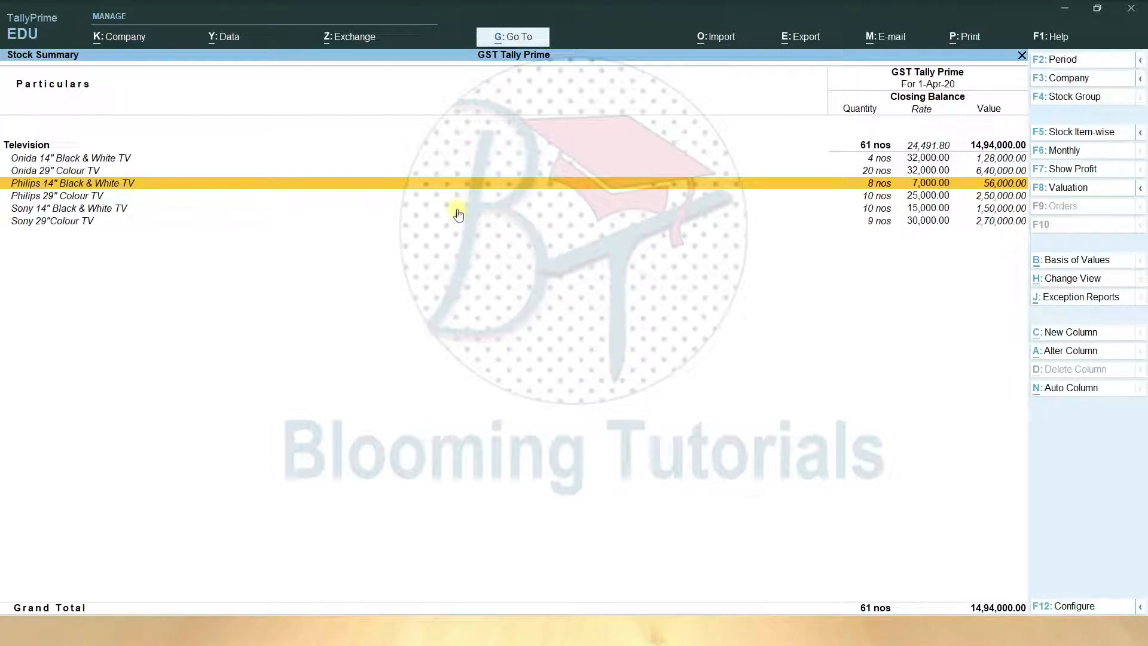
key("Up")
key("Up")
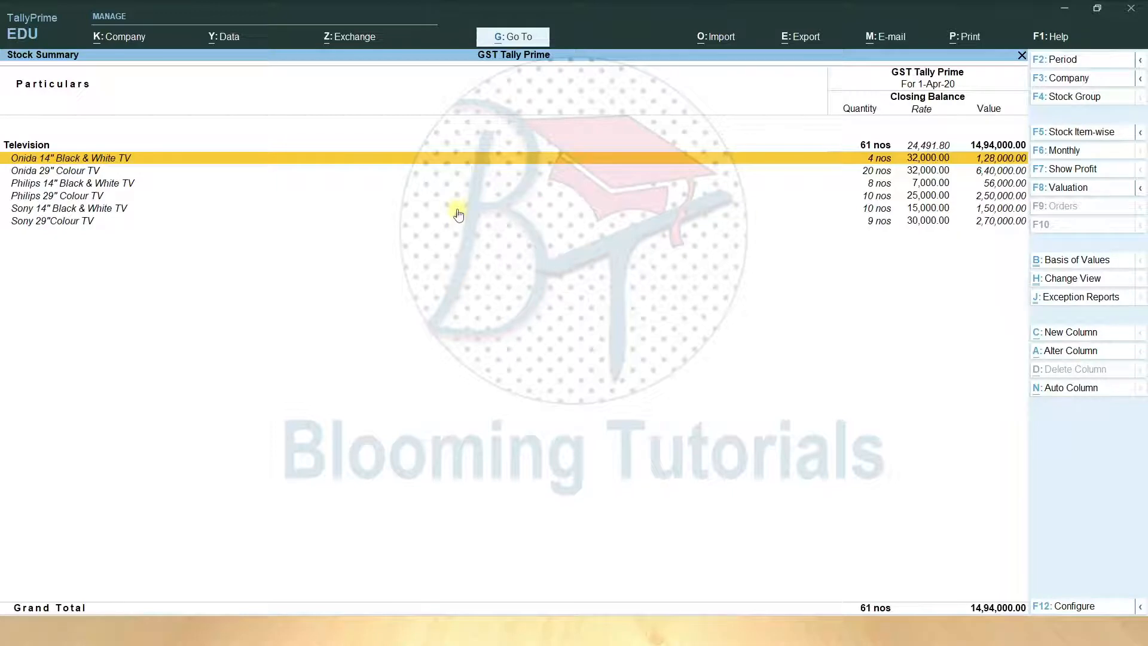
key("Down")
key("Down")
key("Down")
key("Down")
key("Down")
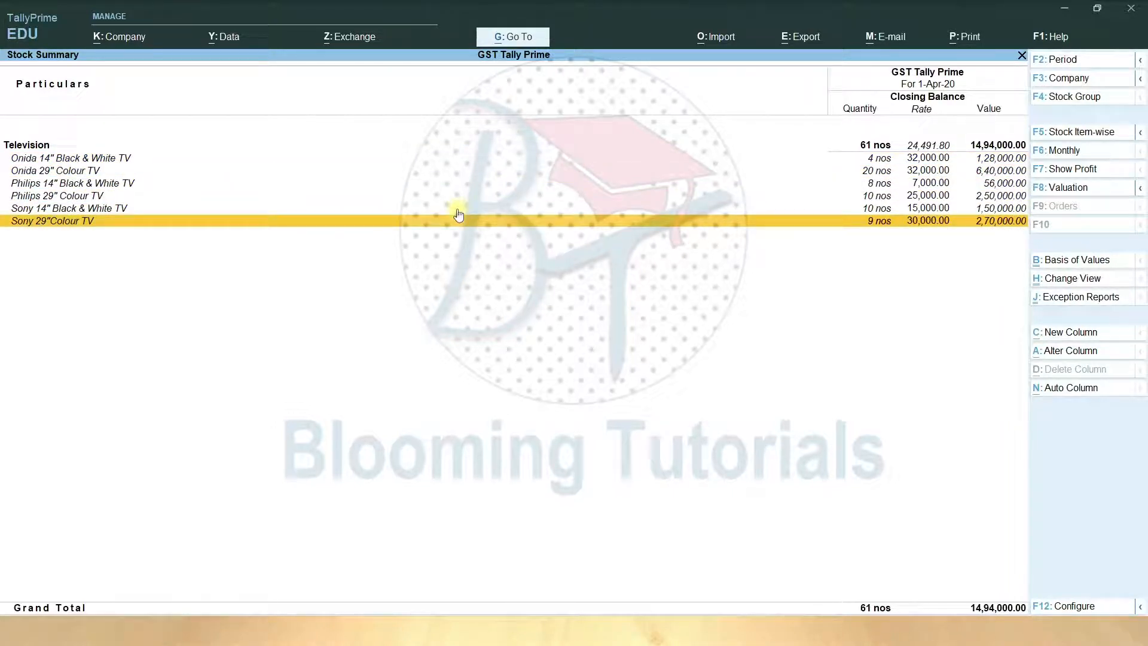
- Open the Balance Sheet in detailed view and drill into Duties & Taxes to review the input GST ledgers, leaving the reports when done
key("Escape")
key("Up")
key("Up")
key("Return")
key("alt+F5")
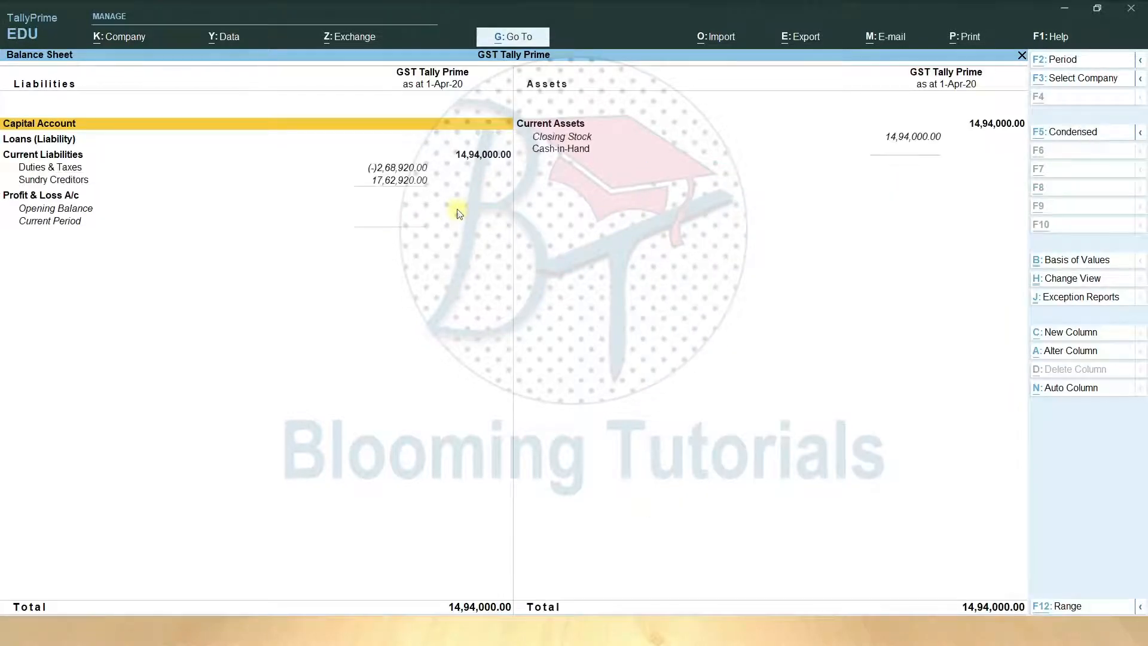
key("Down")
key("Down")
key("Down")
key("Return")
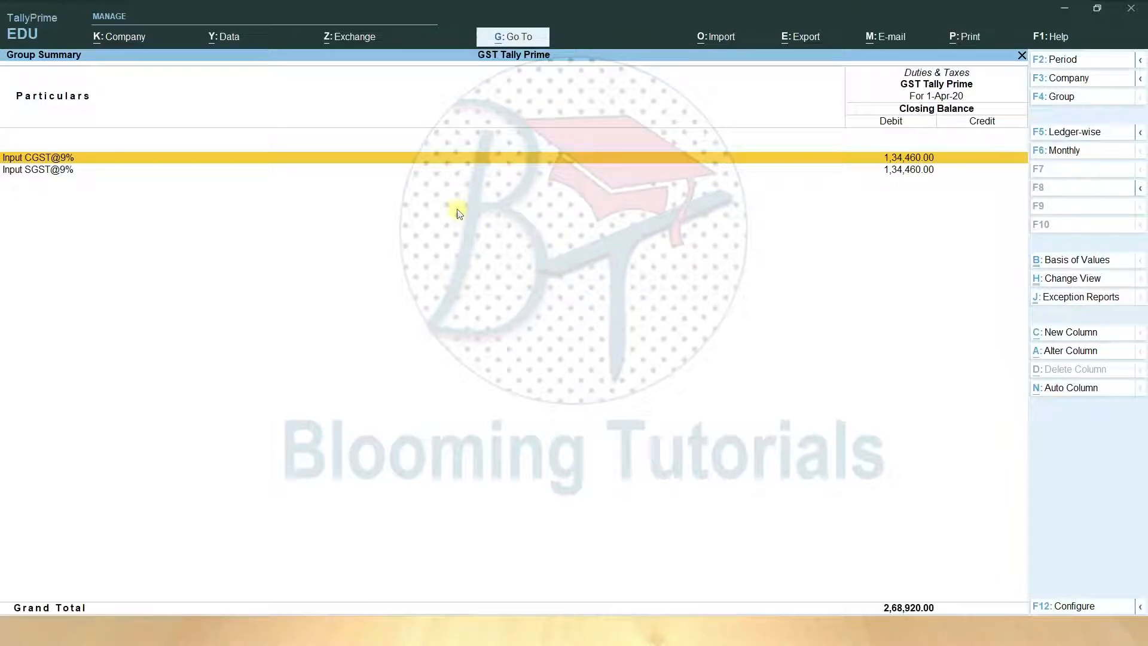
key("Escape")
key("Escape")
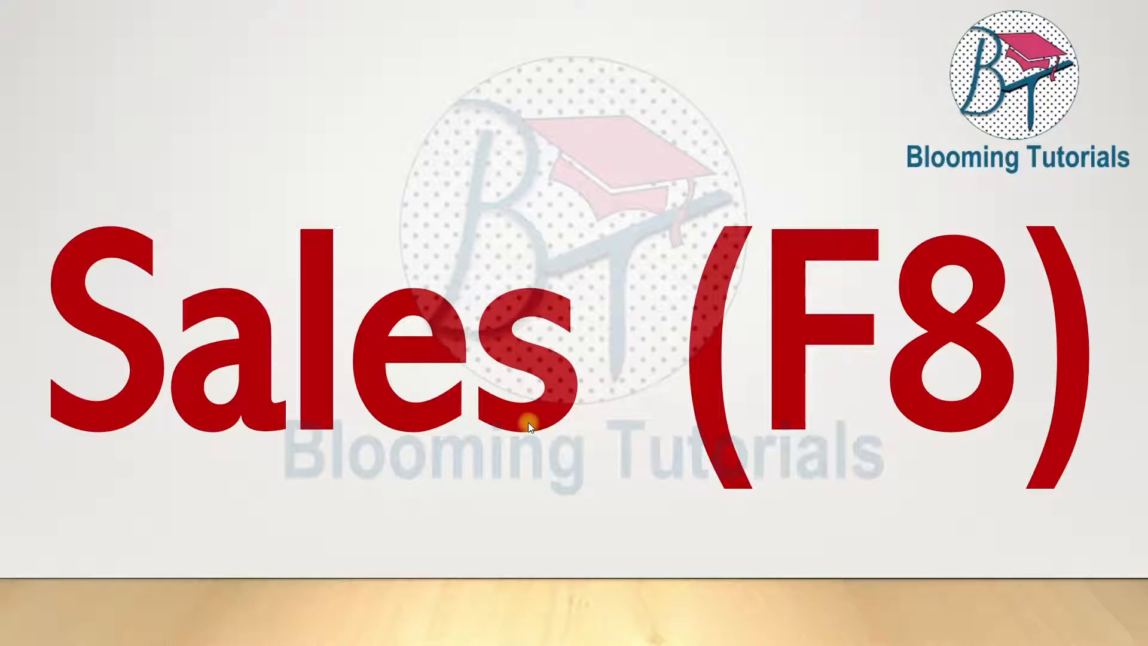
left_click(877, 458)
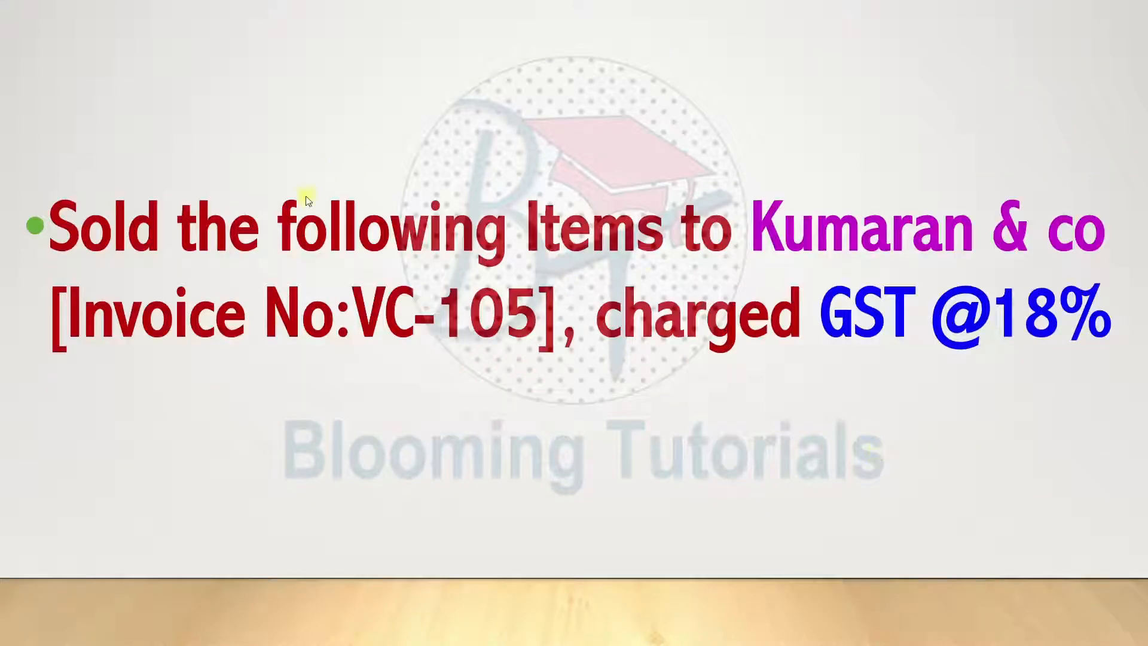
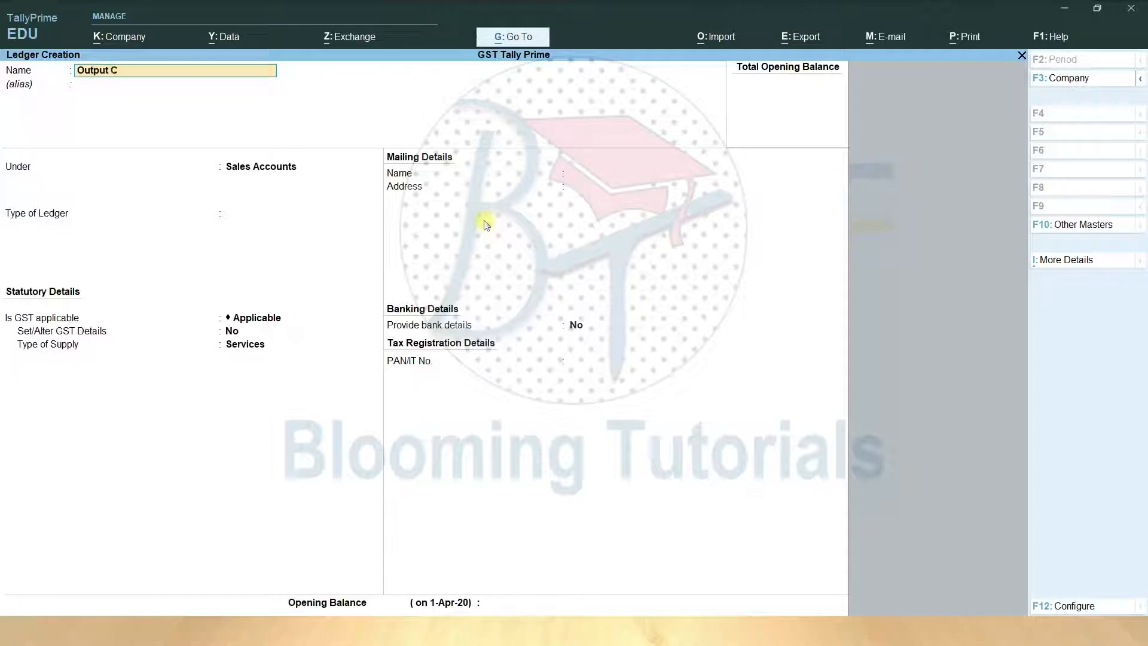
- Name the new ledger Output CGST@9%, place it under Duties & Taxes and set its type of duty/tax to GST
type("9%")
key("Return")
type("Du")
key("Return")
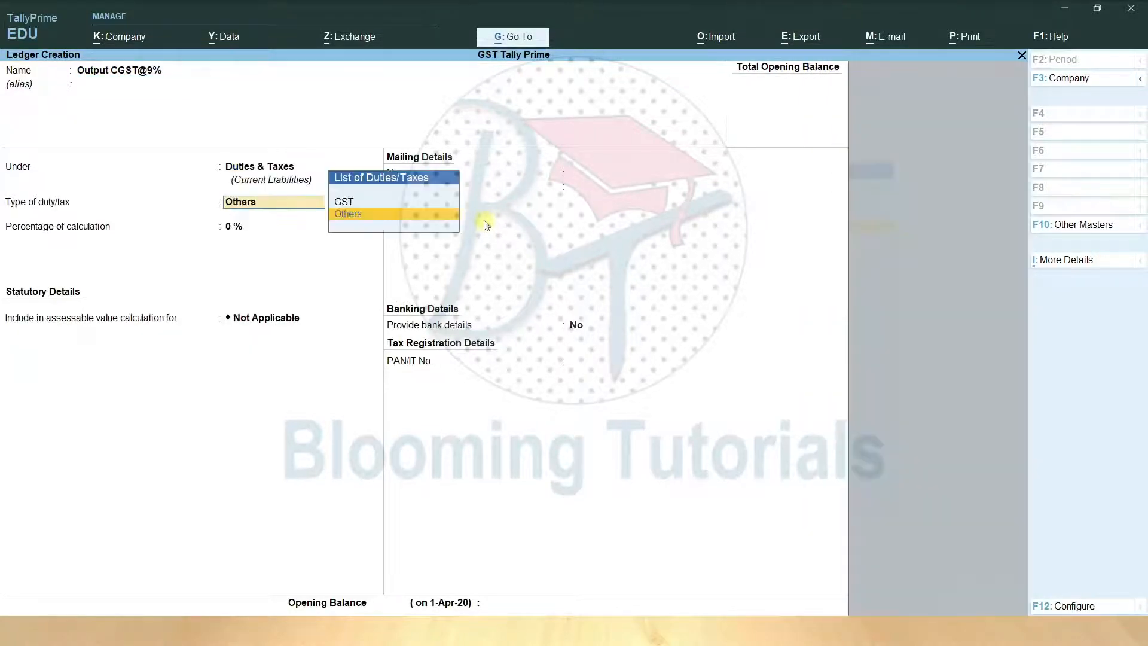
key("Up")
key("Return")
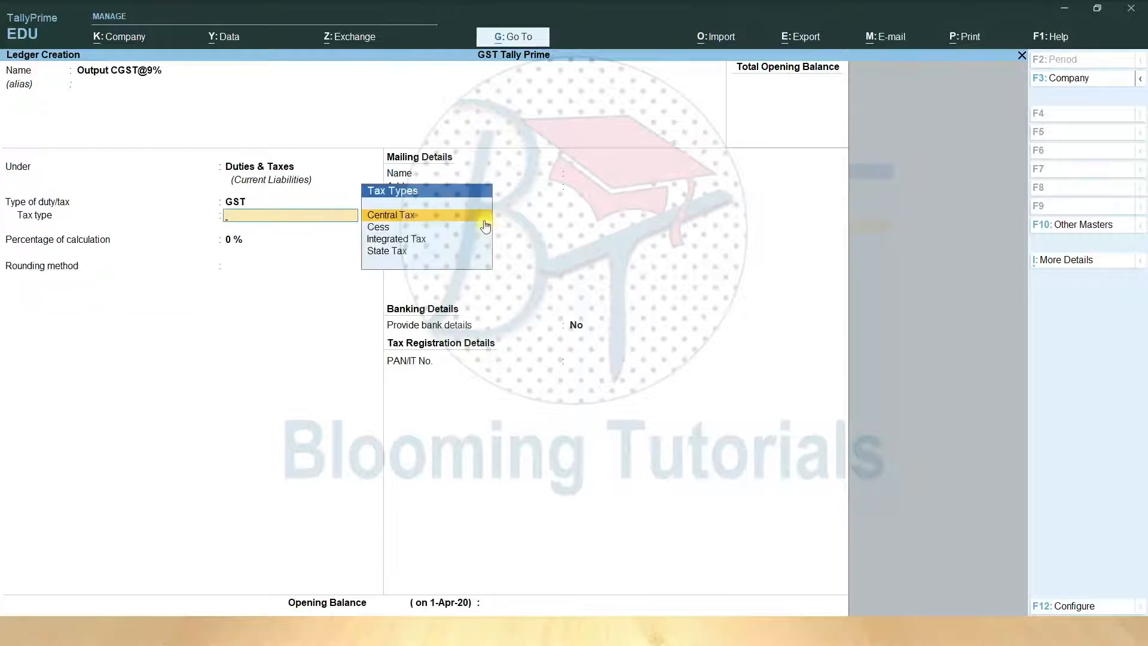
- Set the Output CGST@9% ledger's tax type to Central Tax and save the ledger
key("Return")
key("ctrl+a")
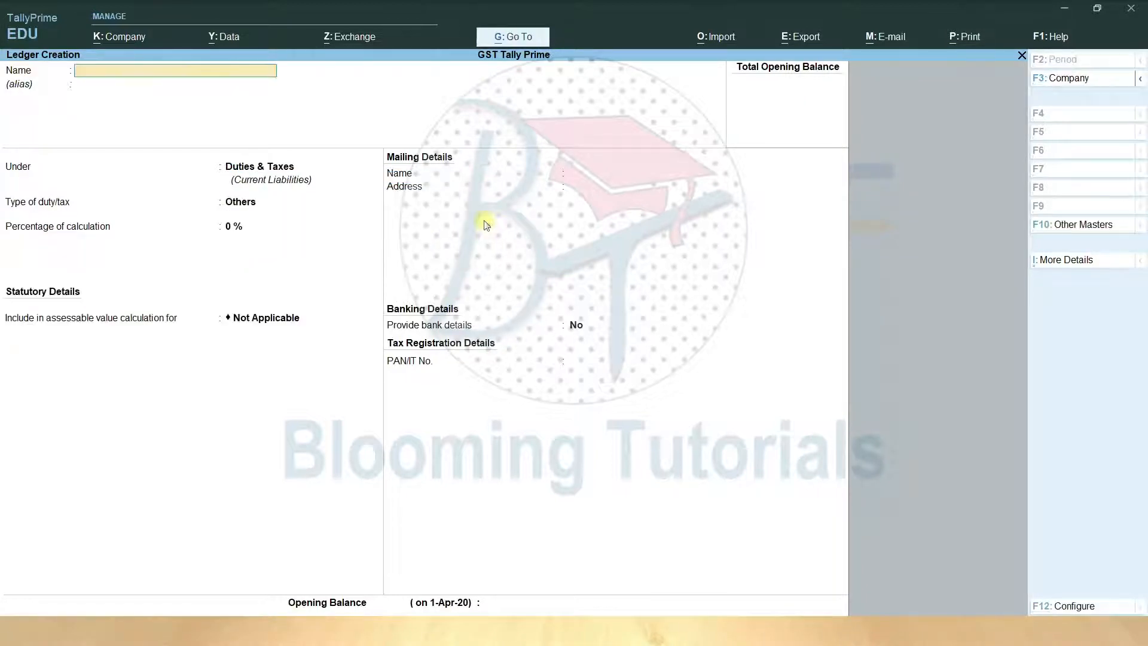
- Name the new ledger Output SGST@9% and keep it under Duties & Taxes
type("Ouput")
key("BackSpace")
key("BackSpace")
type("tput SGST@9%")
key("Return")
key("Return")
key("Return")
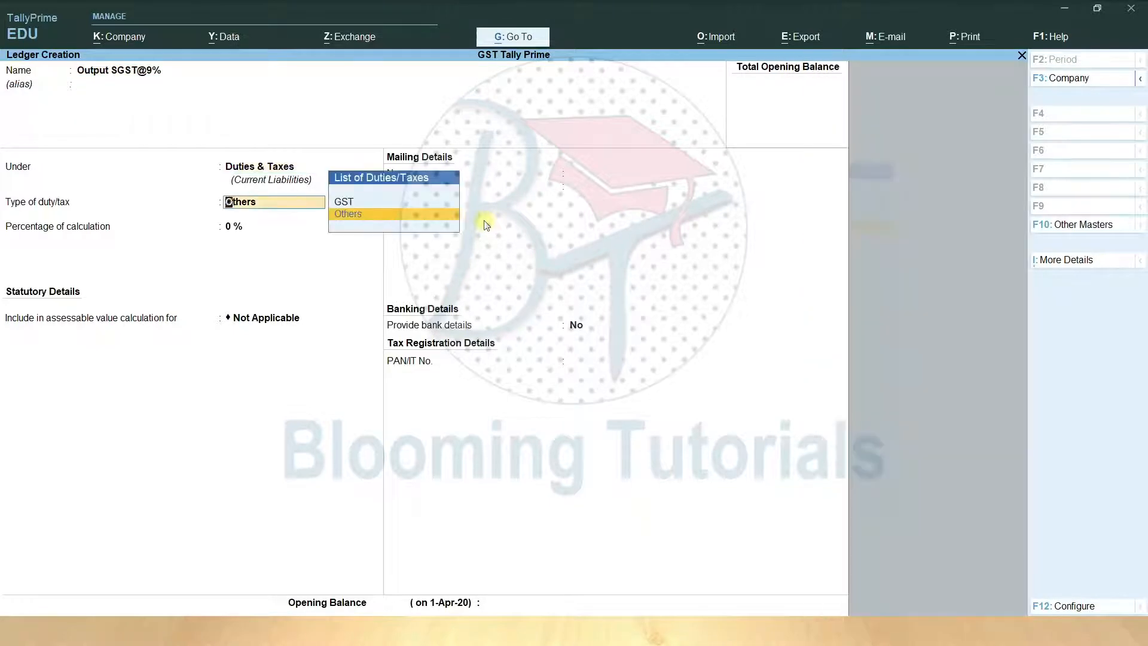
- Set the Output SGST@9% ledger's duty type to GST and tax type to State Tax, then save it
key("Up")
key("Return")
key("Down")
key("Down")
key("Down")
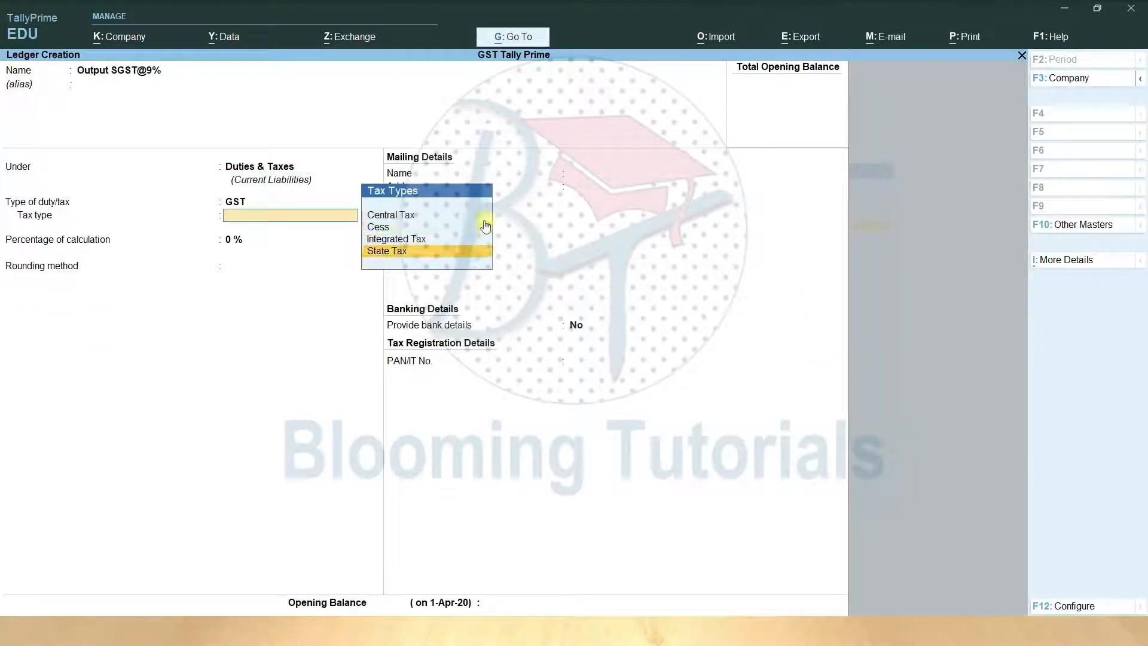
key("Return")
key("ctrl+a")
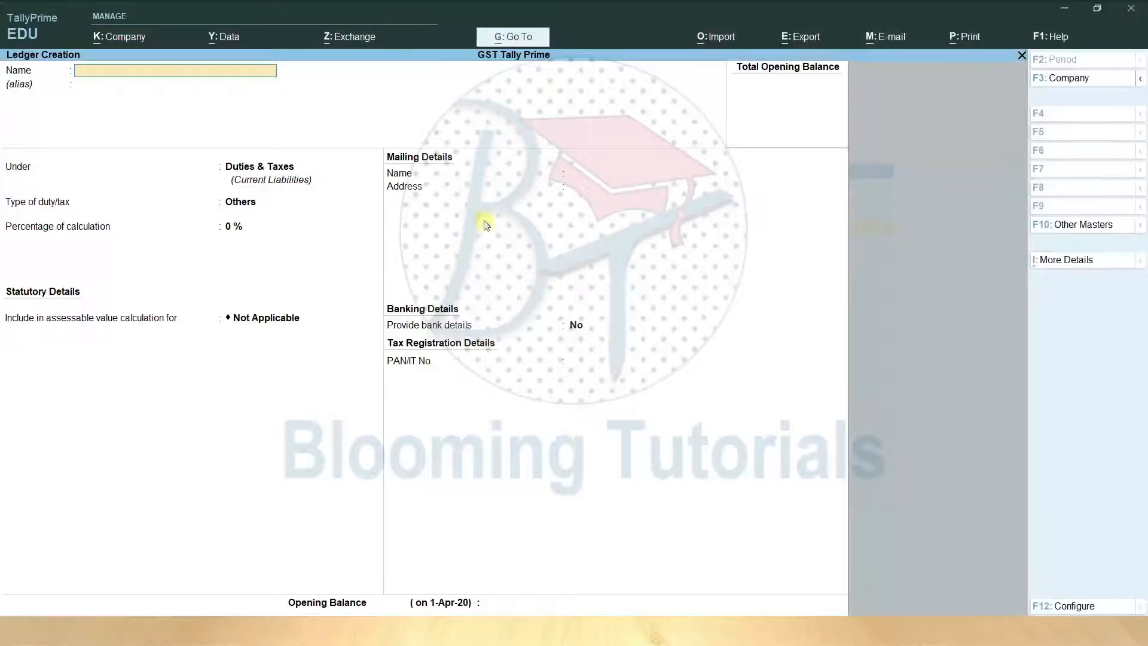
- Create a ledger named Kumaran & Co under Sundry Debtors, save it, and leave ledger creation
type("Kuma")
type("aan & Co")
key("Return")
type("Su")
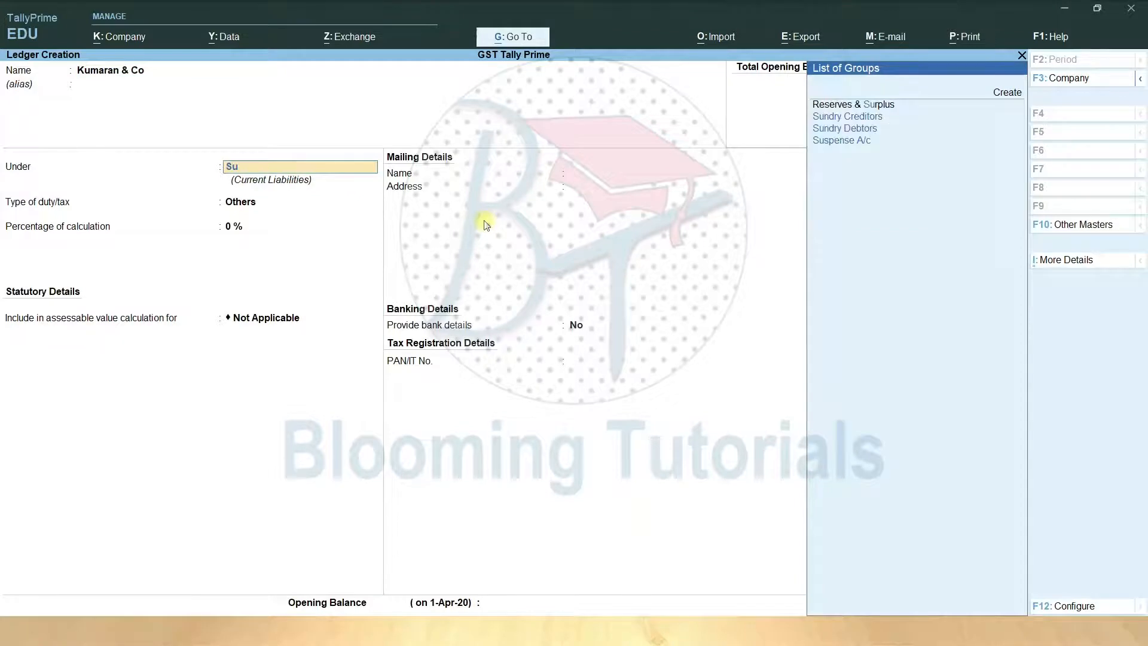
key("Down")
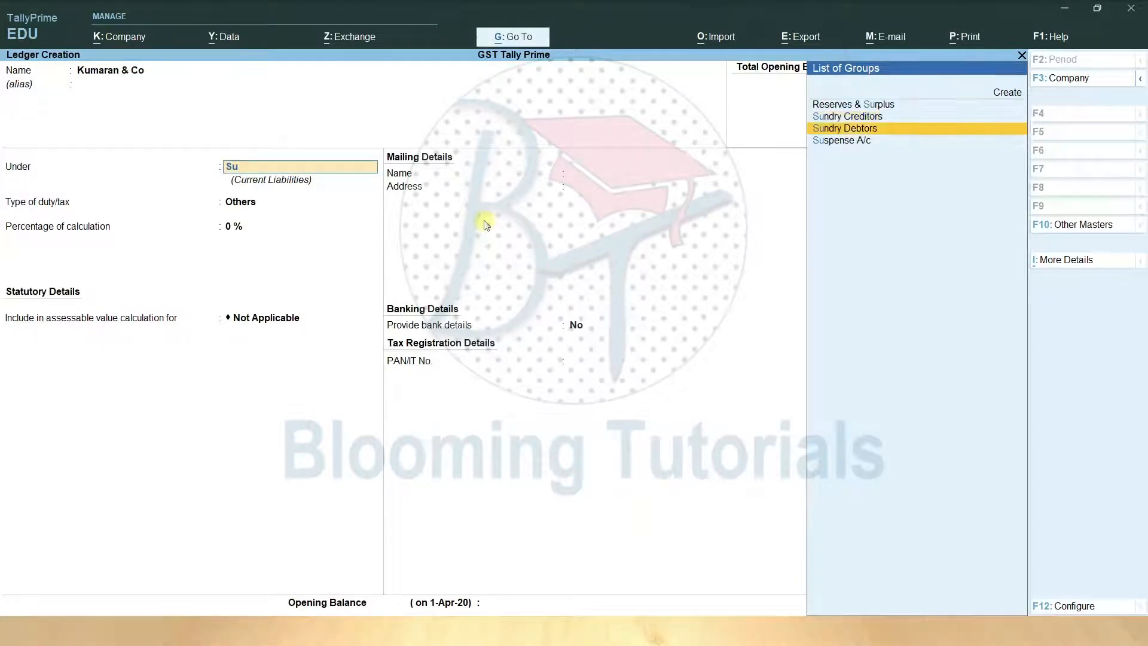
key("Return")
key("ctrl")
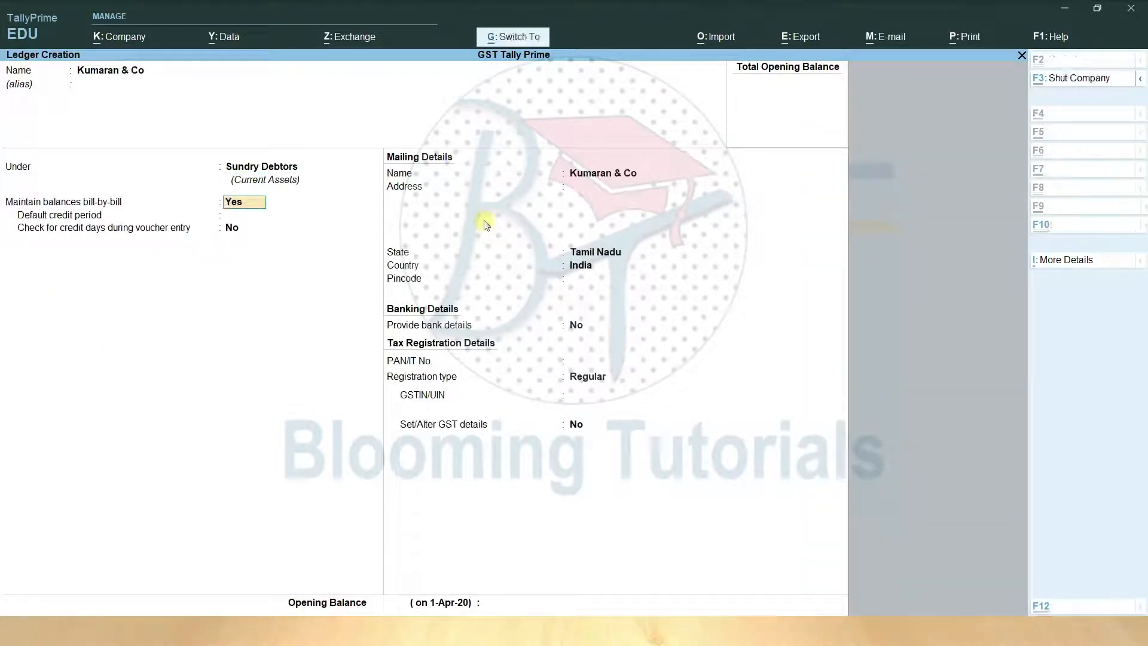
key("ctrl+a")
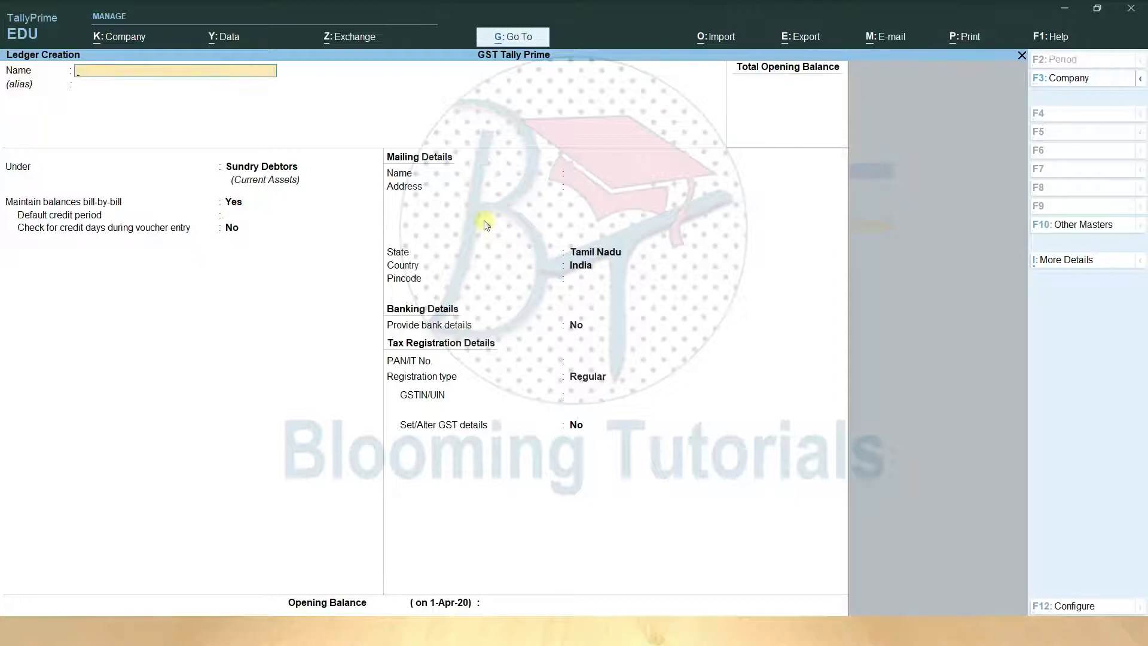
key("Escape")
key("Escape")
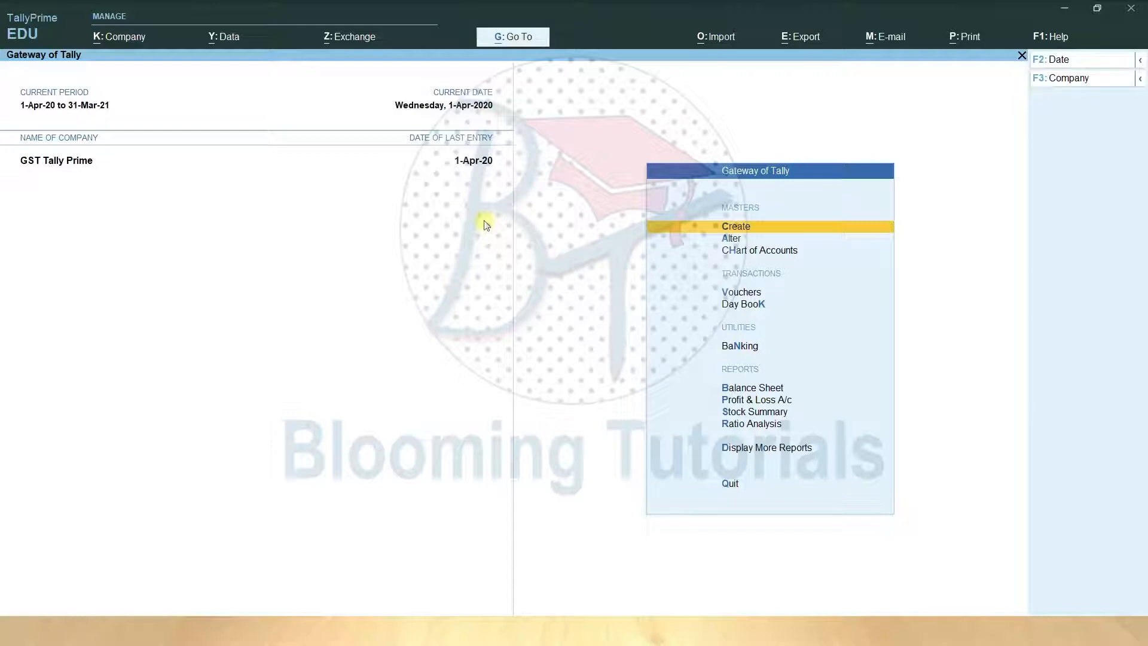
key("Down")
key("Down")
key("Down")
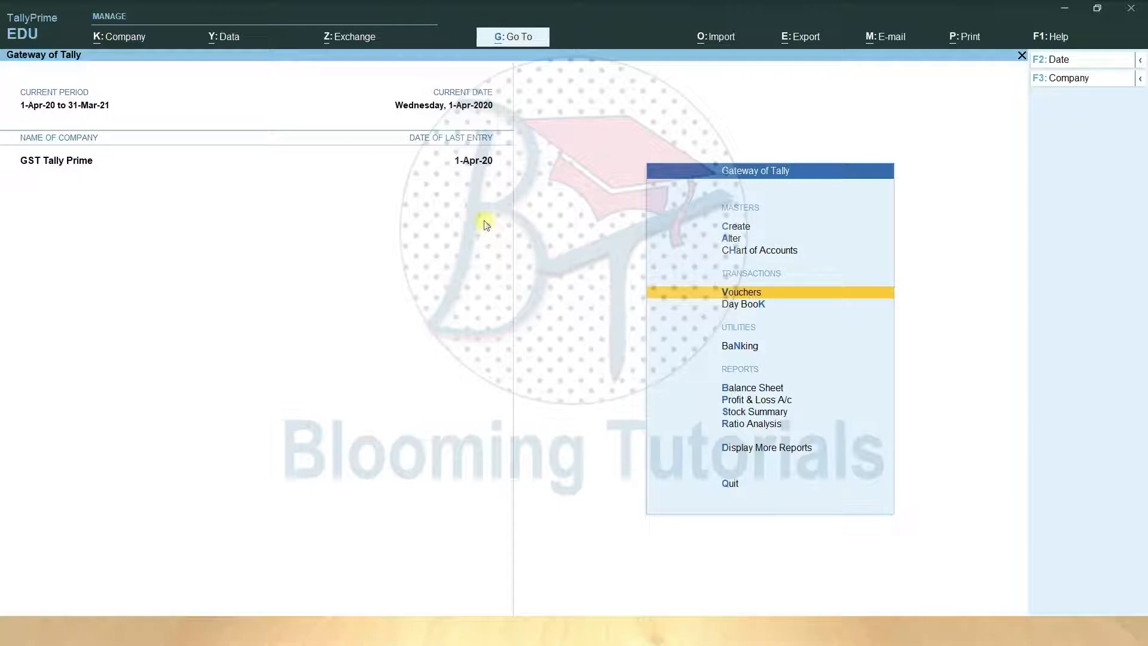
key("Return")
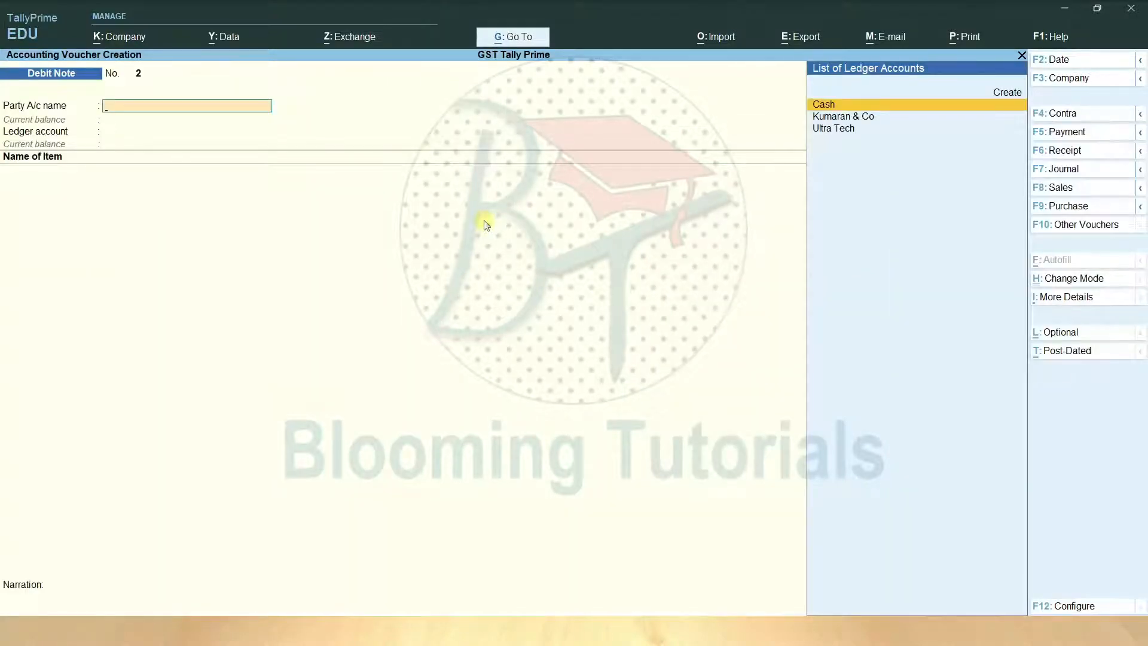
left_click(1078, 189)
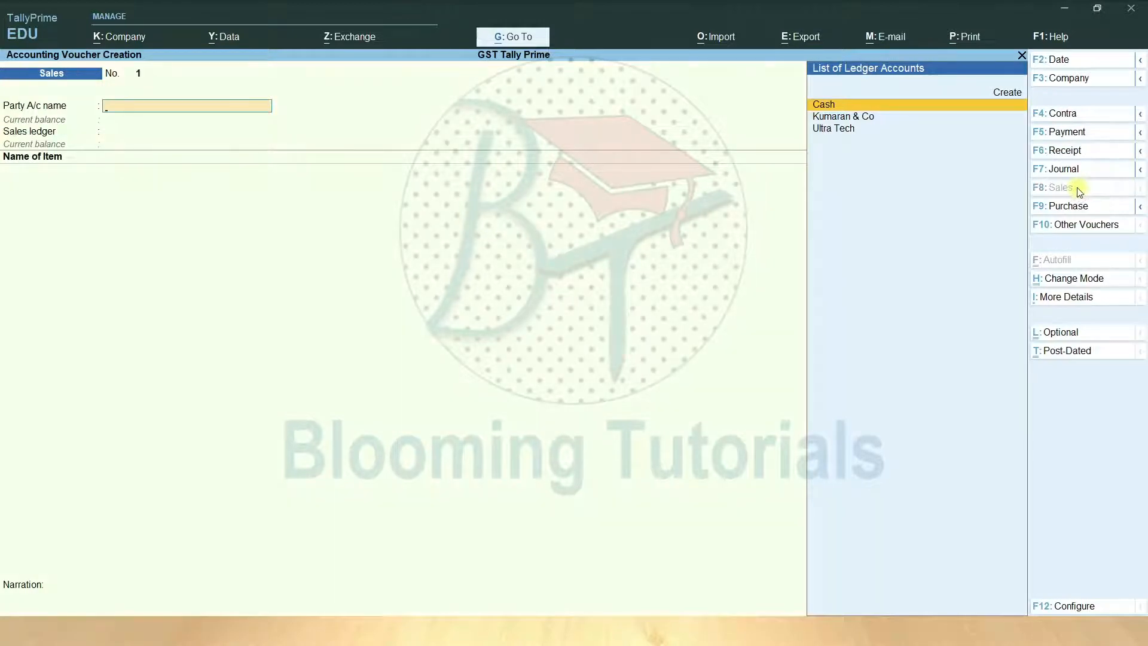
key("Down")
key("Return")
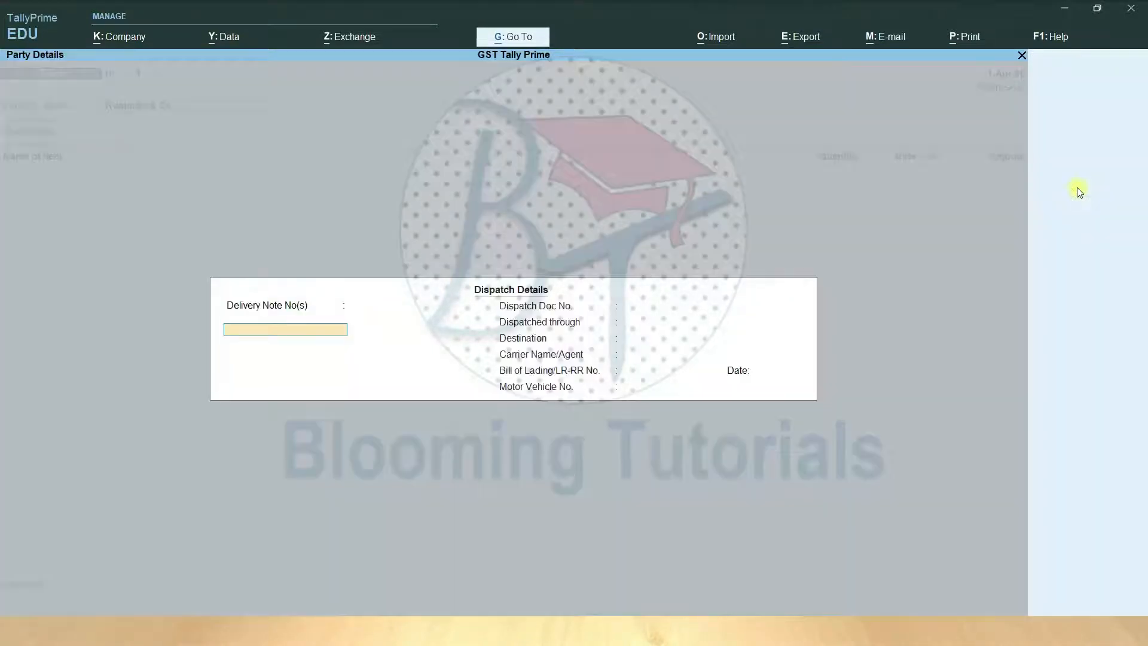
key("Return")
key("Escape")
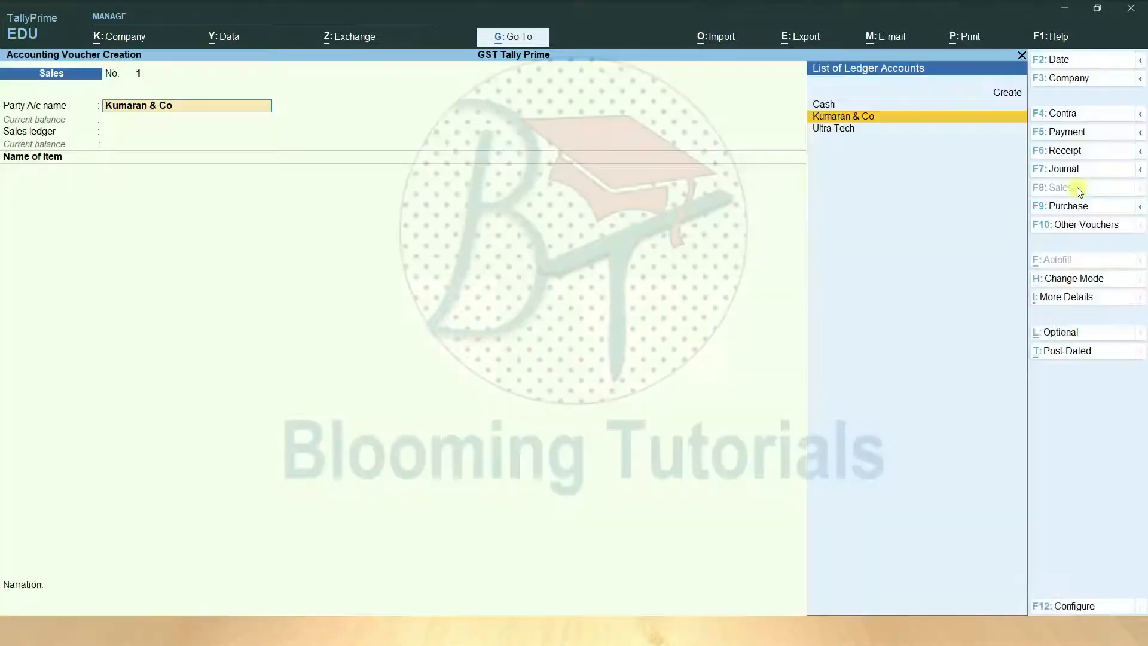
key("Escape")
key("Escape")
key("Return")
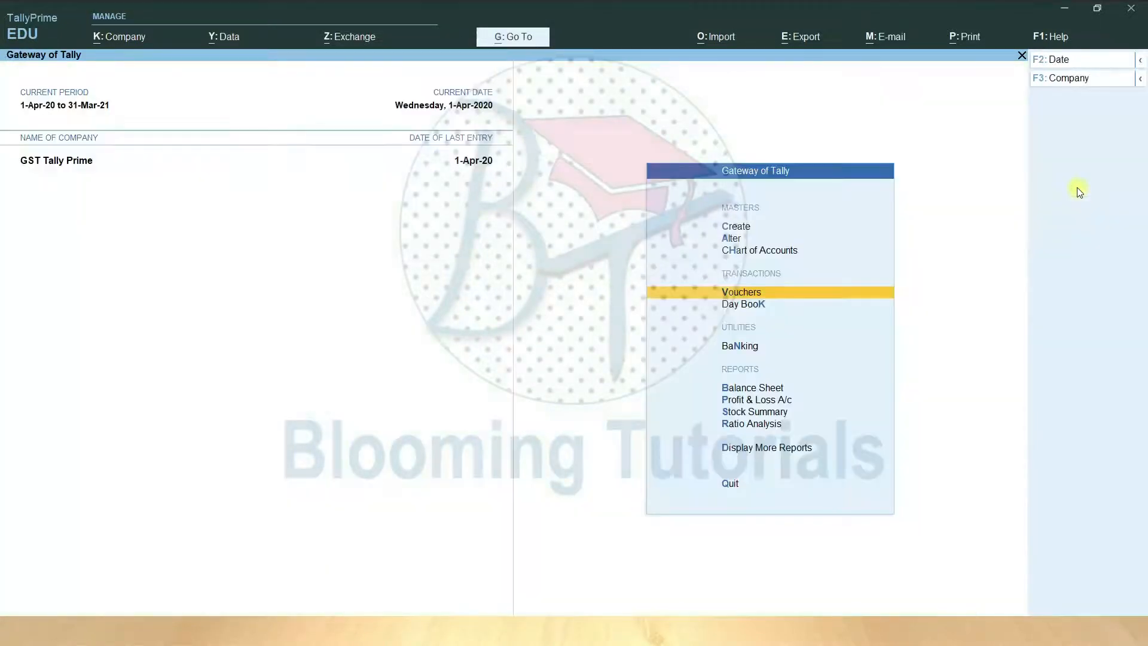
- Start a sales voucher with Kumaran & Co as the party, accept the party details, and choose Sales@18% as the sales ledger
key("Return")
left_click(1065, 171)
left_click(1067, 187)
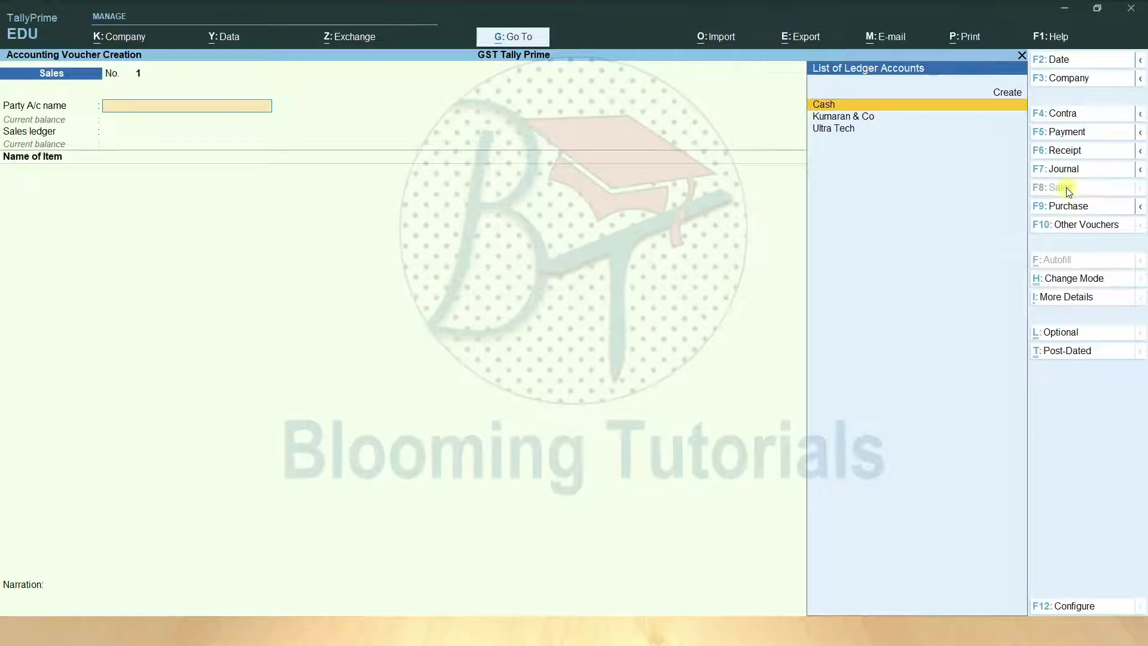
key("Down")
key("Return")
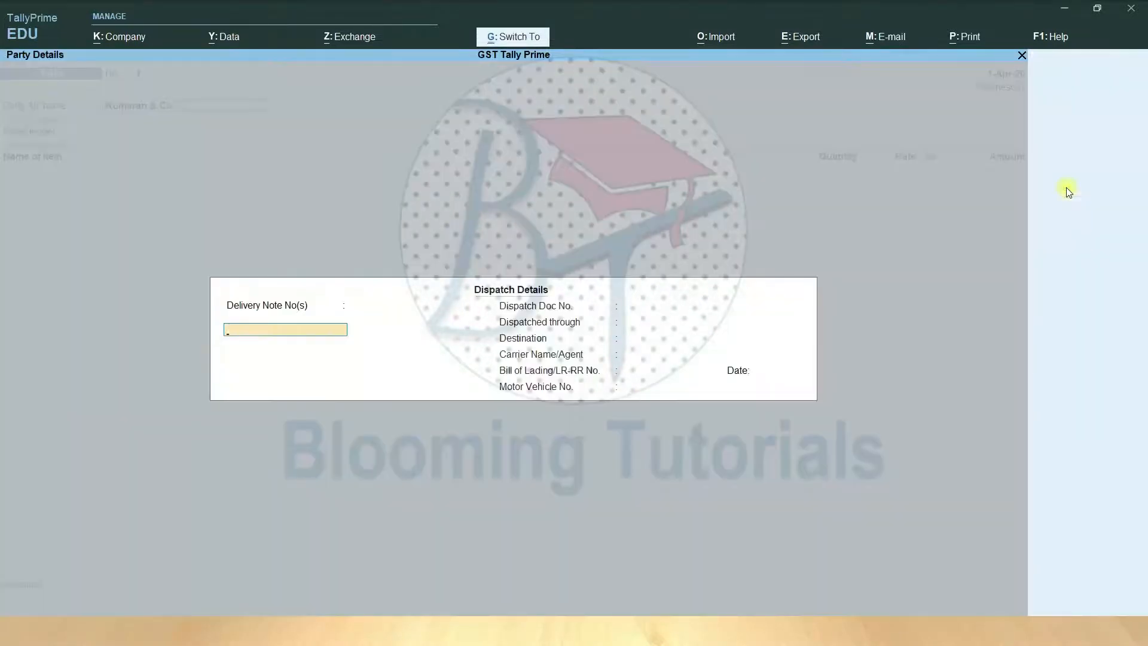
key("Return")
key("ctrl+a")
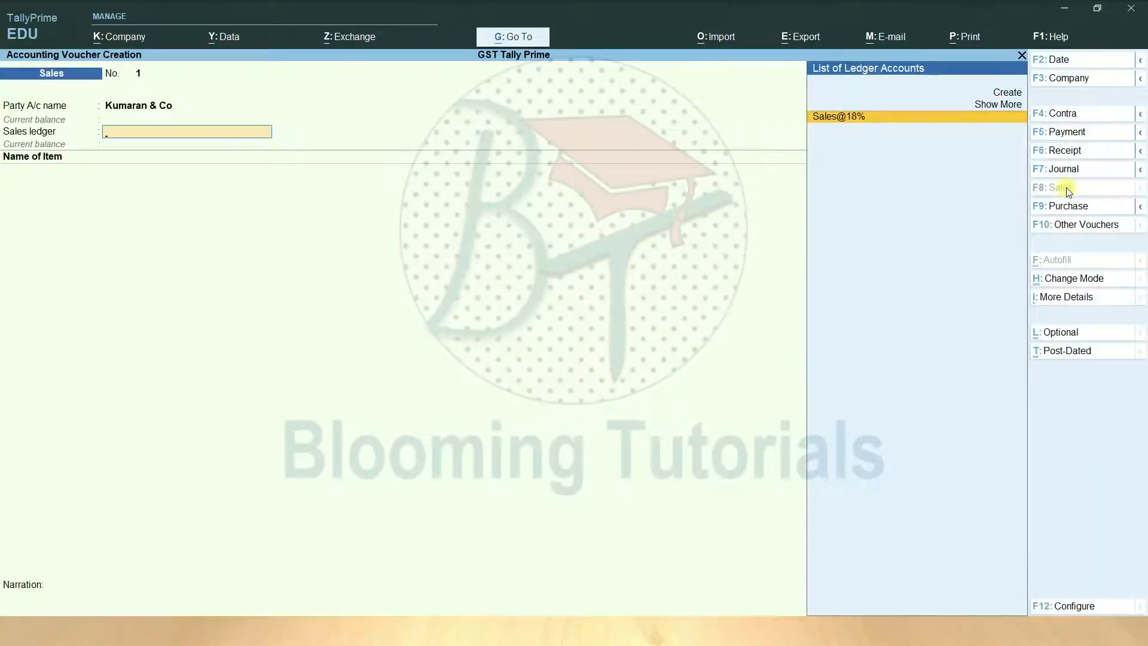
key("Return")
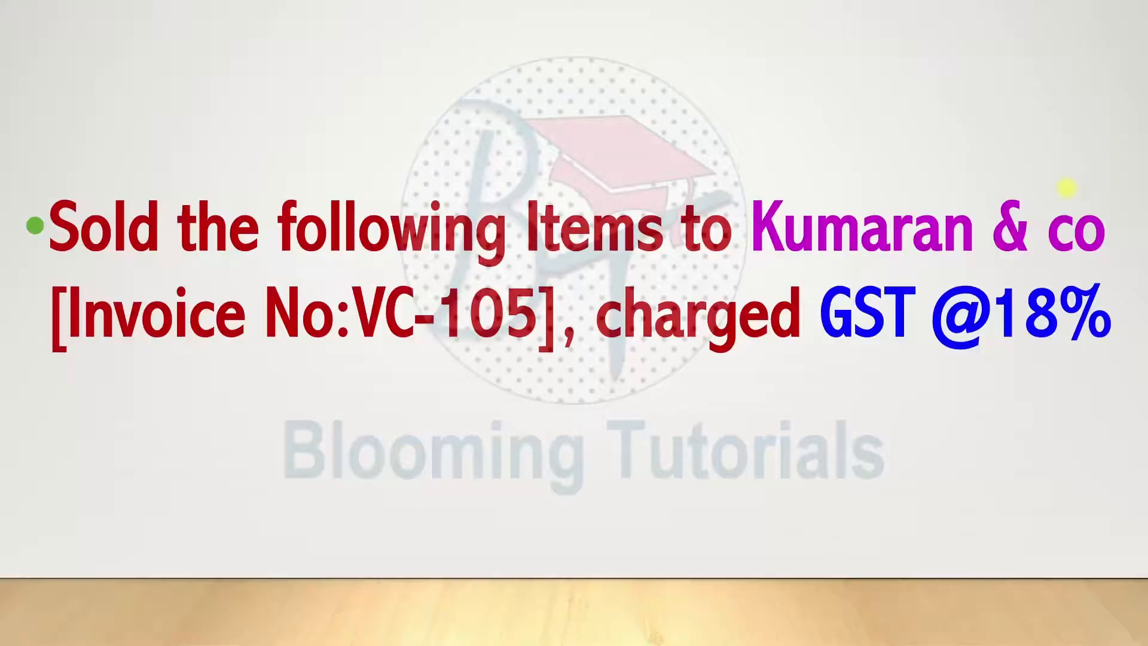
- Check the product table in the presentation and add Sony 29" Colour TV as the sales voucher's first item
key("Right")
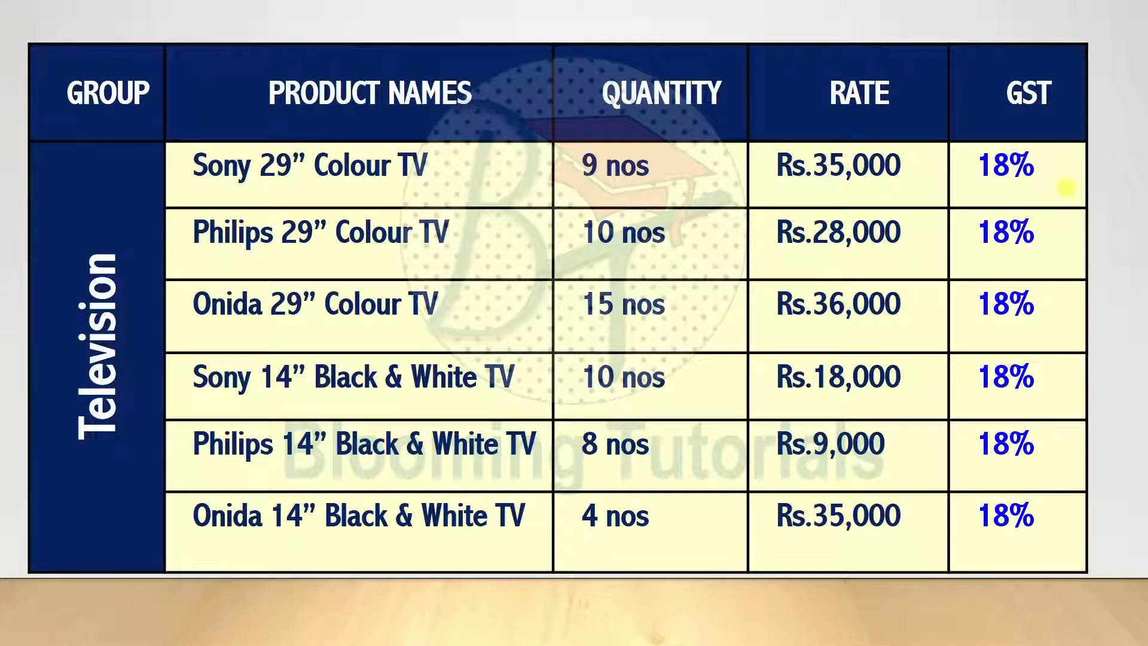
key("alt+Tab")
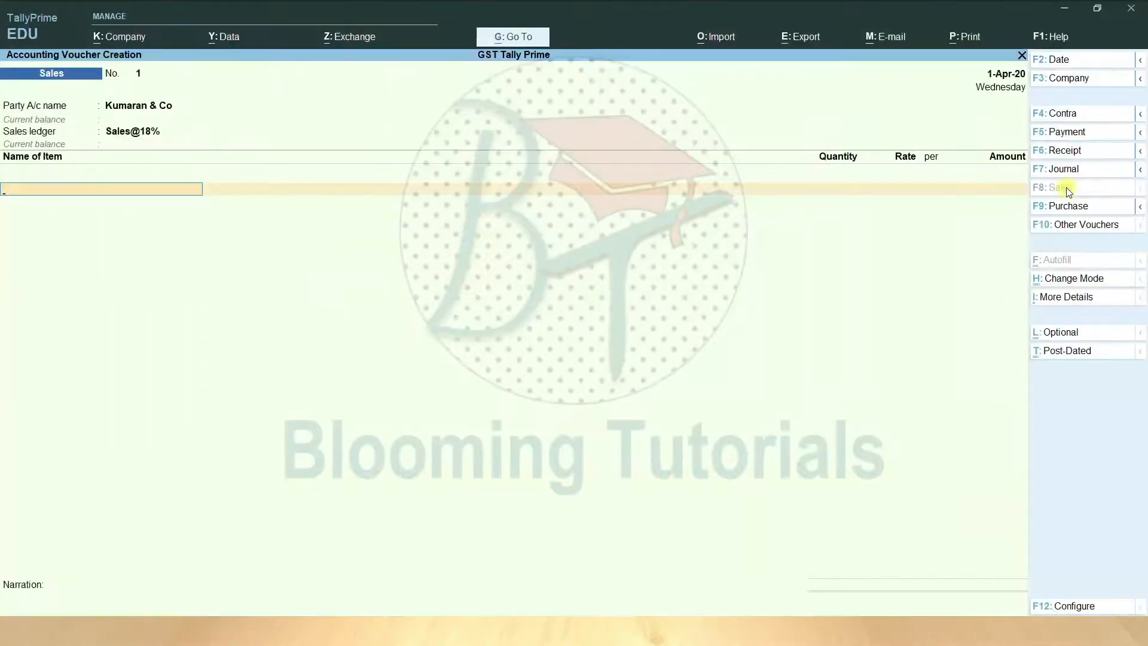
type("S")
key("Down")
key("Down")
key("Return")
key("Return")
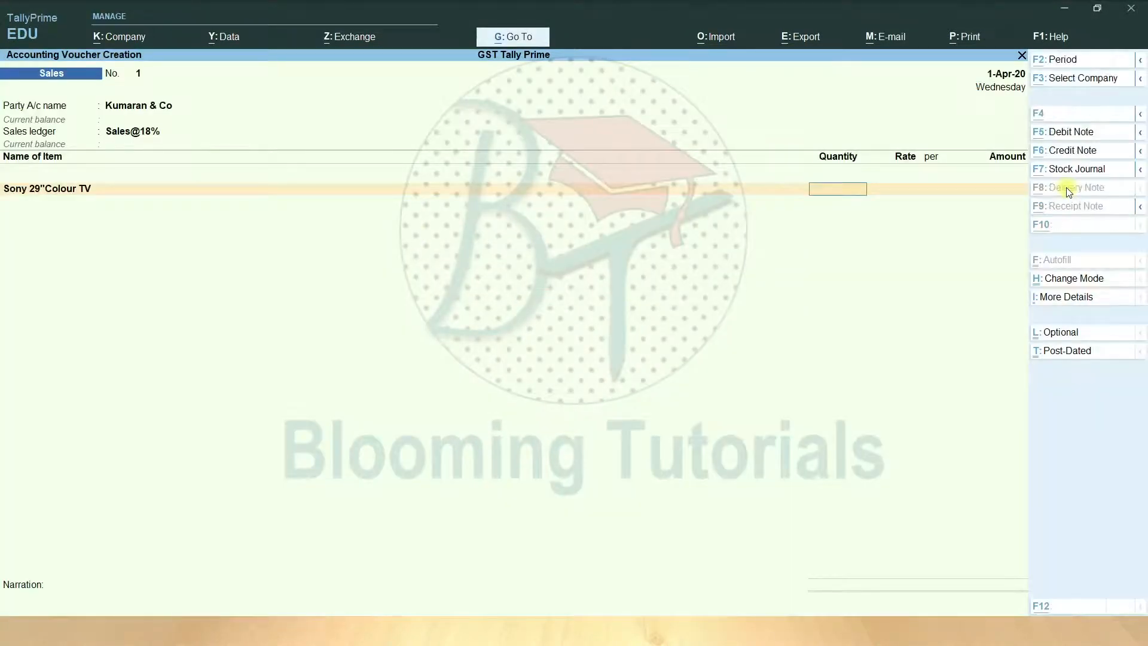
- Set the Sony 29" Colour TV line to a quantity of 9 nos at a rate of 35,000
key("alt+Tab")
key("alt+Tab")
type("9")
key("Return")
type("350000.00")
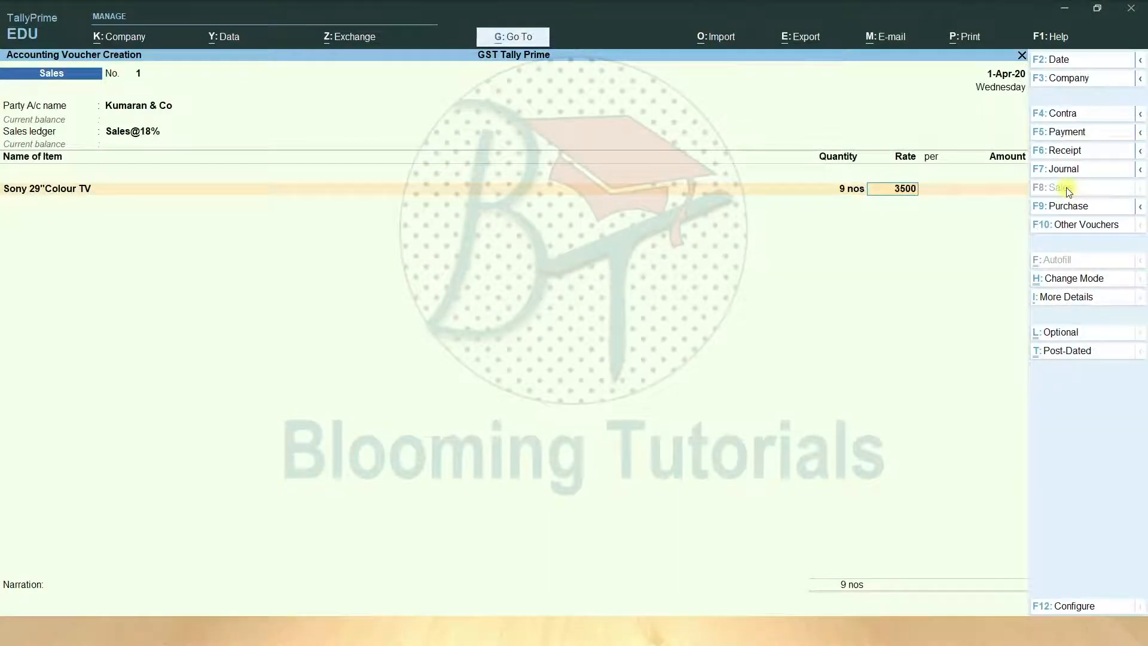
key("Return")
key("Return")
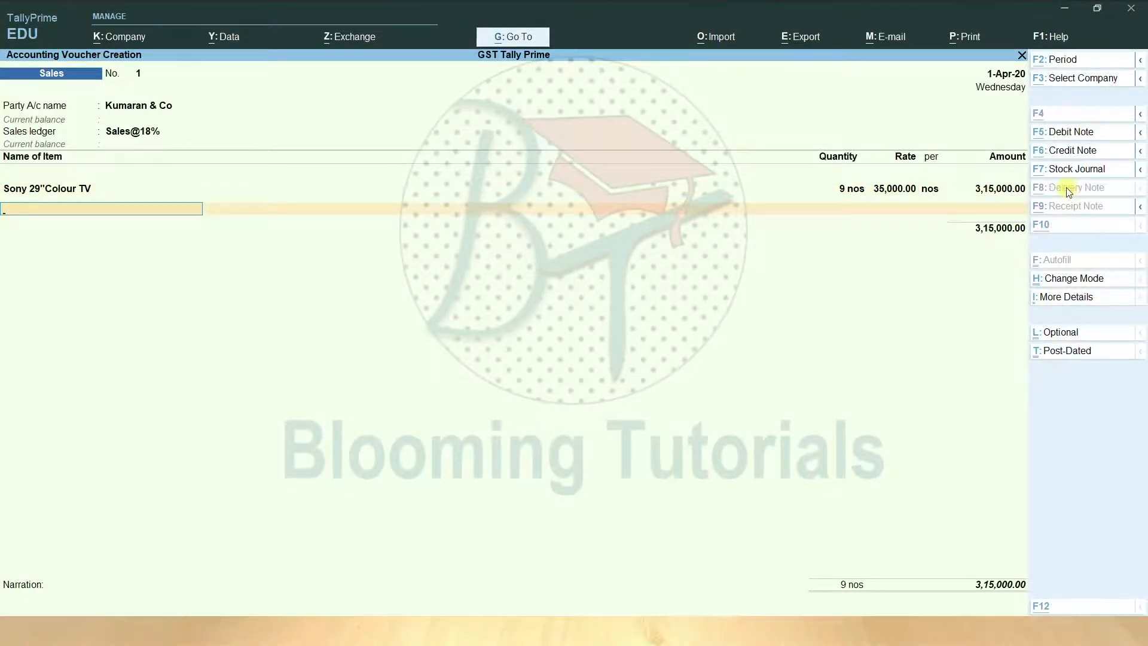
- Check the product table and add Philips 29" Colour TV to the voucher with a quantity of 10 nos
key("alt+Tab")
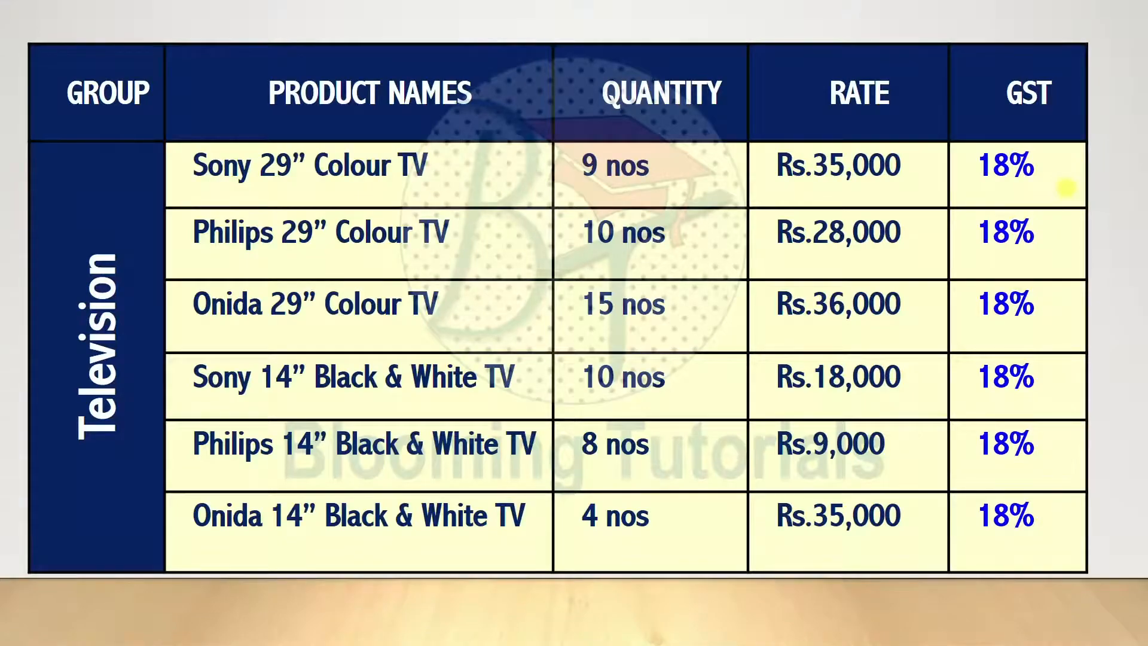
key("alt+Tab")
type("P")
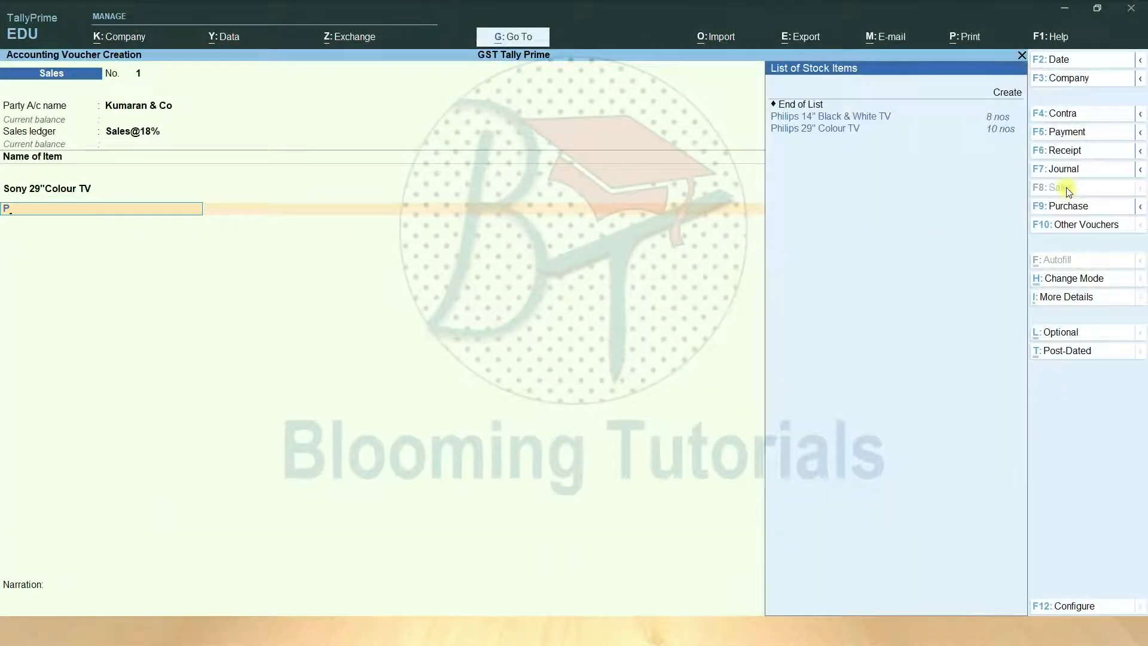
key("Down")
key("Down")
key("Return")
key("Return")
type("10")
key("Return")
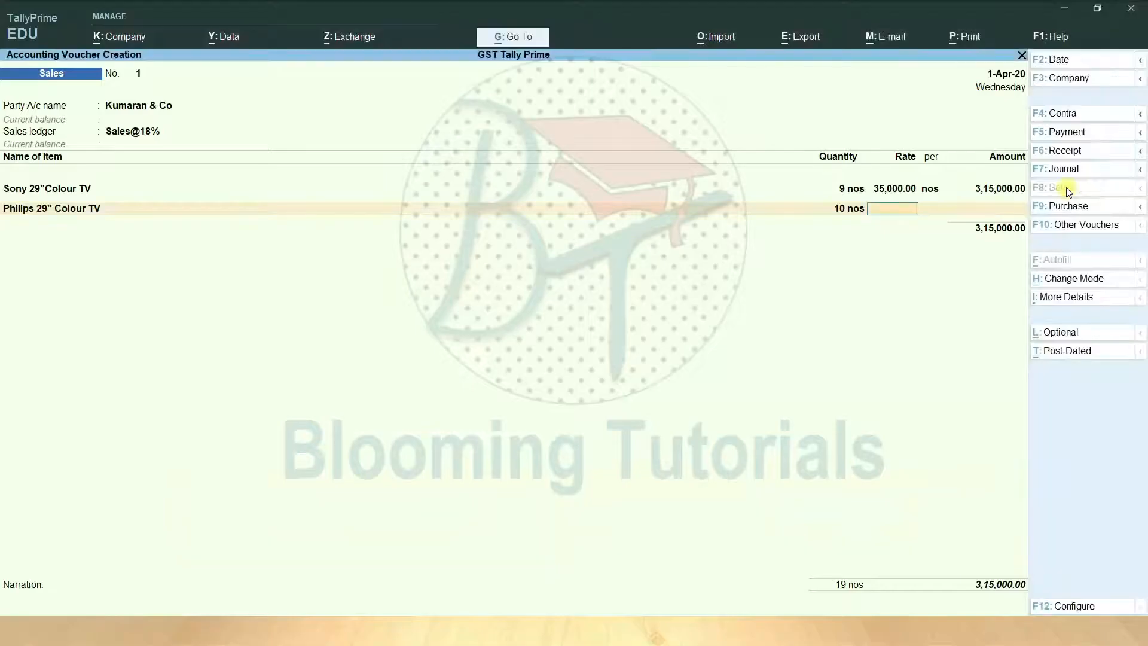
- Set the Philips 29" Colour TV rate to 28,000 per nos and accept the line
type("28,000")
key("Return")
key("Return")
key("Return")
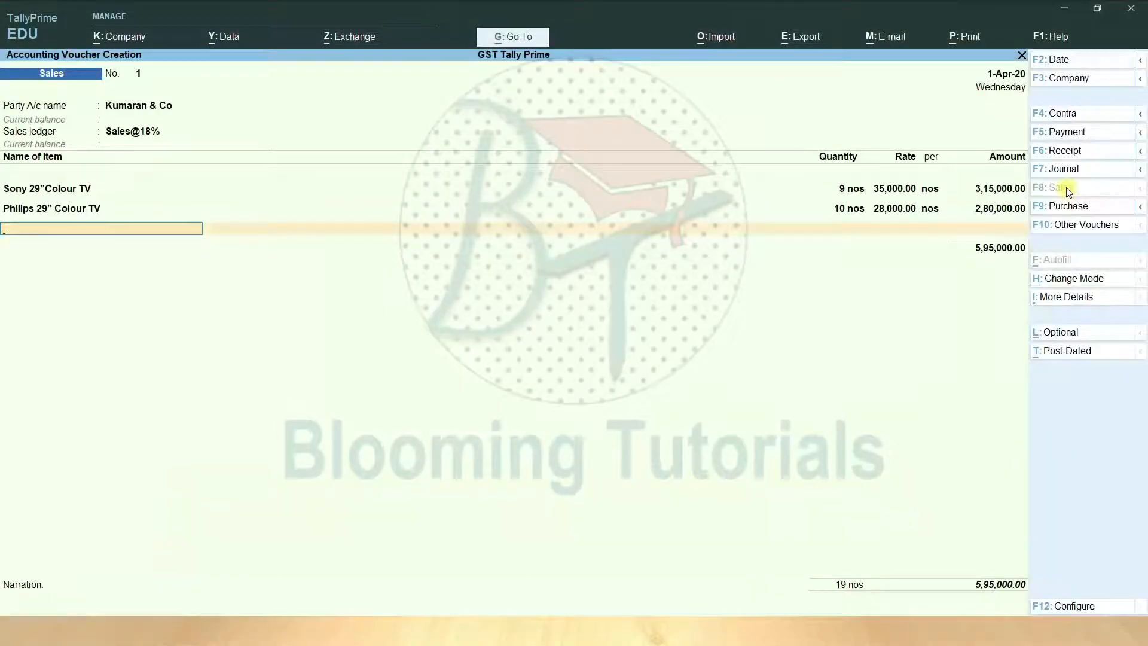
- Add Onida 29" Colour TV as the third voucher item with a quantity of 15 nos
type("O")
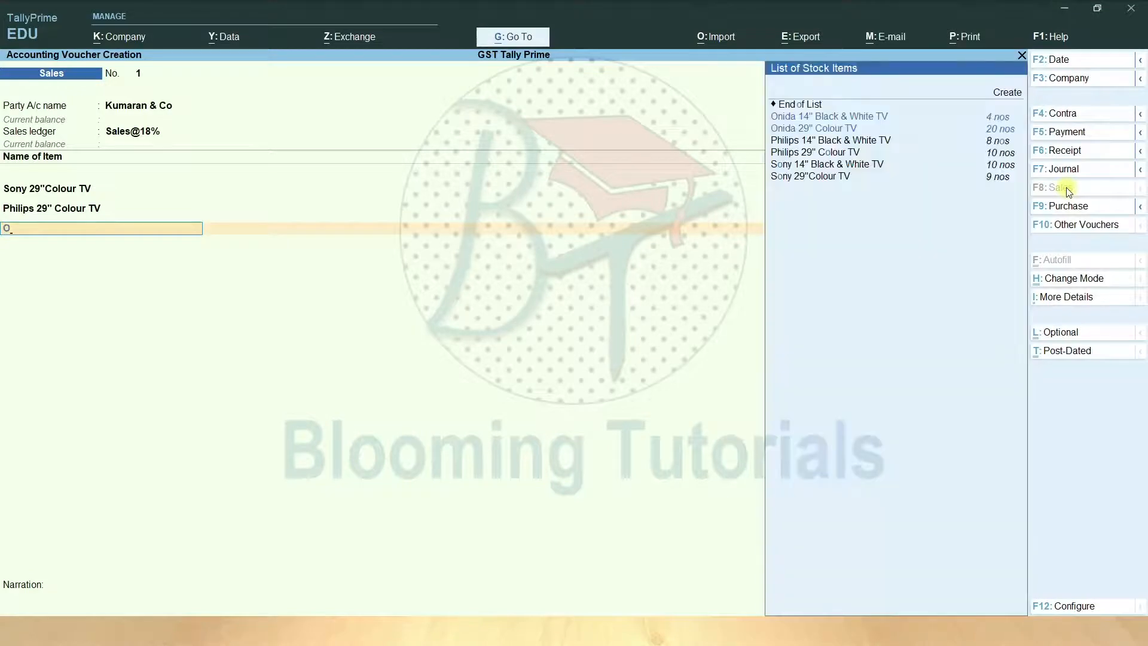
key("Down")
key("Down")
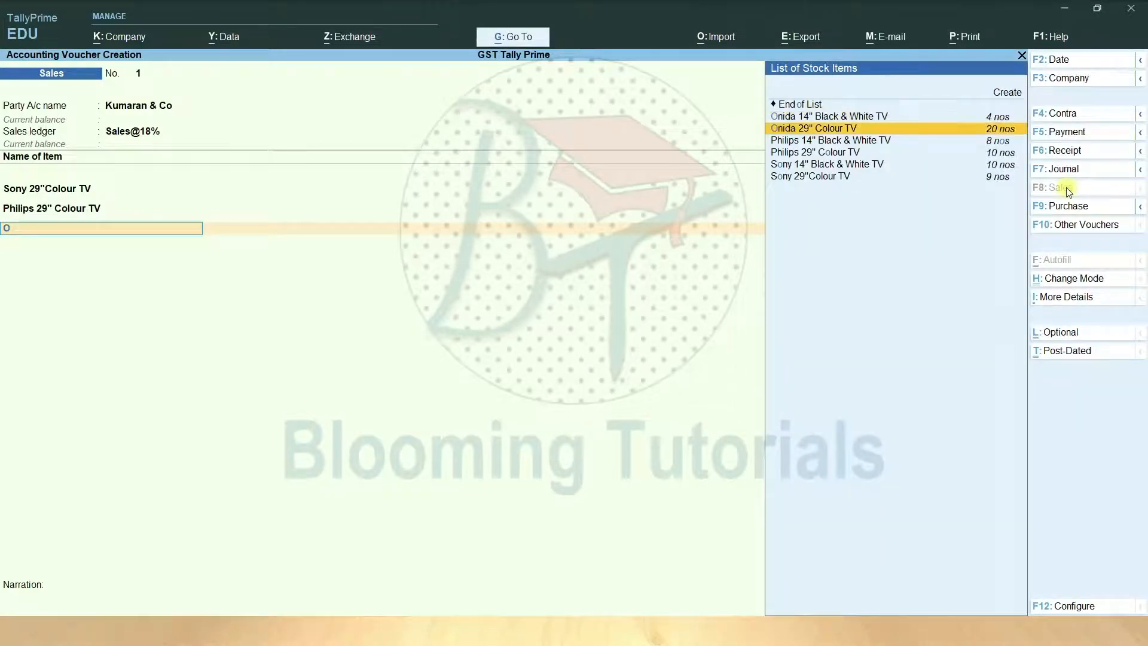
key("Return")
key("Return")
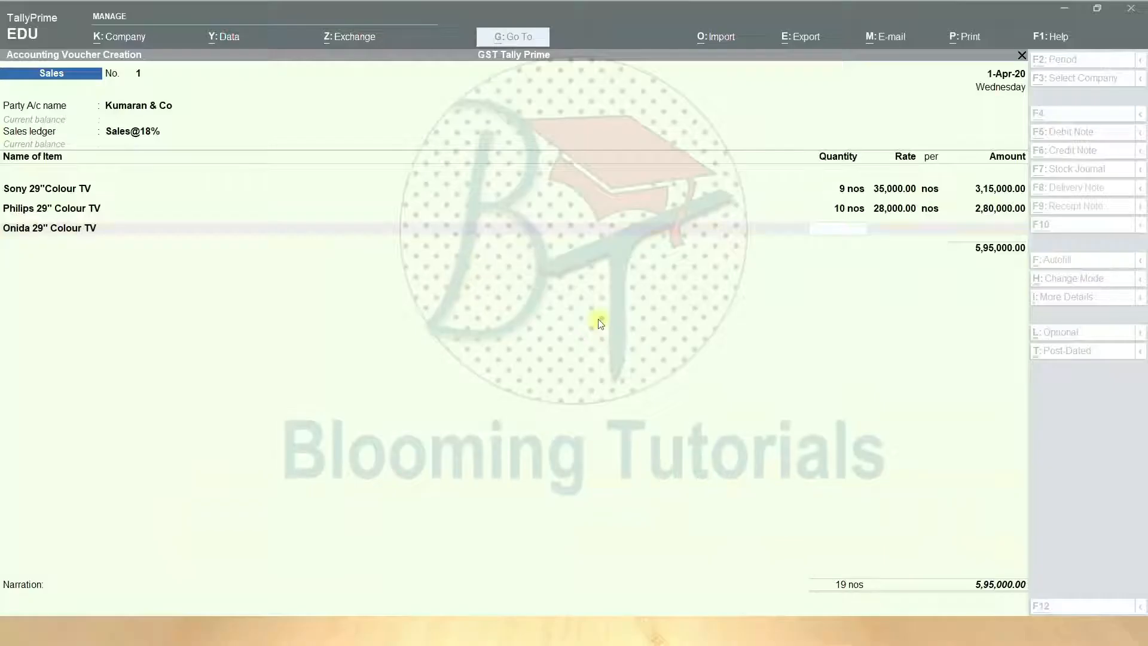
type("15")
key("Return")
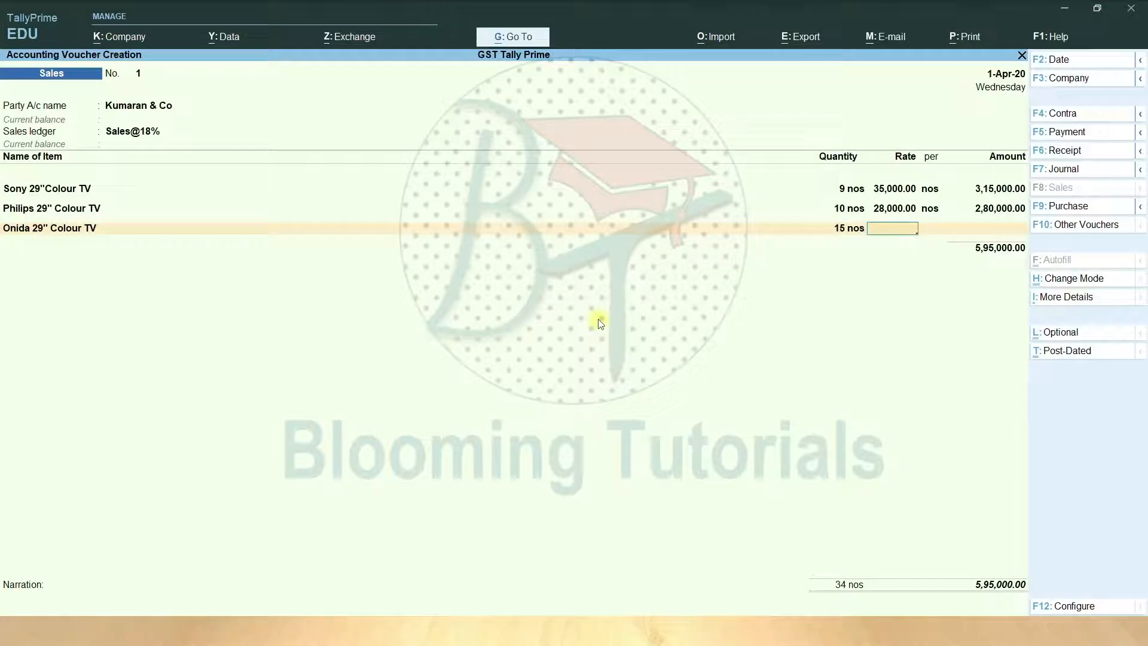
- Set the Onida 29" Colour TV rate to 36,000 per nos and accept the line
key("Return")
key("BackSpace")
type("36000")
key("Return")
key("Return")
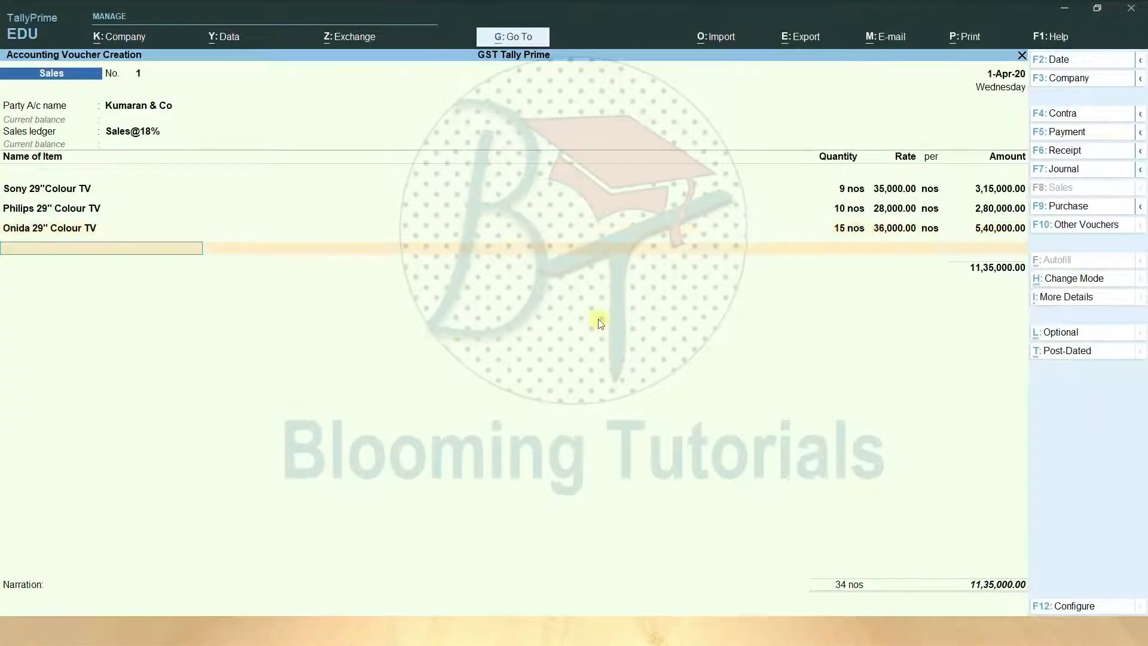
- Check the product table and add Sony 14" Black & White TV as the fourth voucher item with a quantity of 10 nos
key("alt+Tab")
key("alt+Tab")
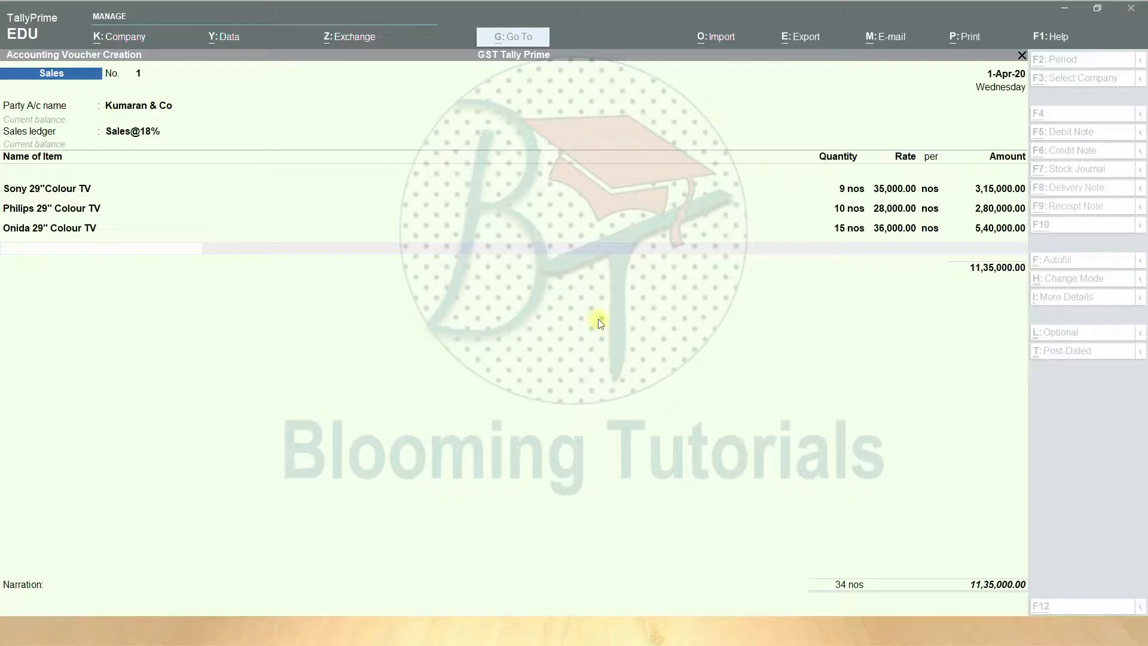
type("S")
key("Down")
key("Up")
key("Return")
key("Return")
key("alt+Tab")
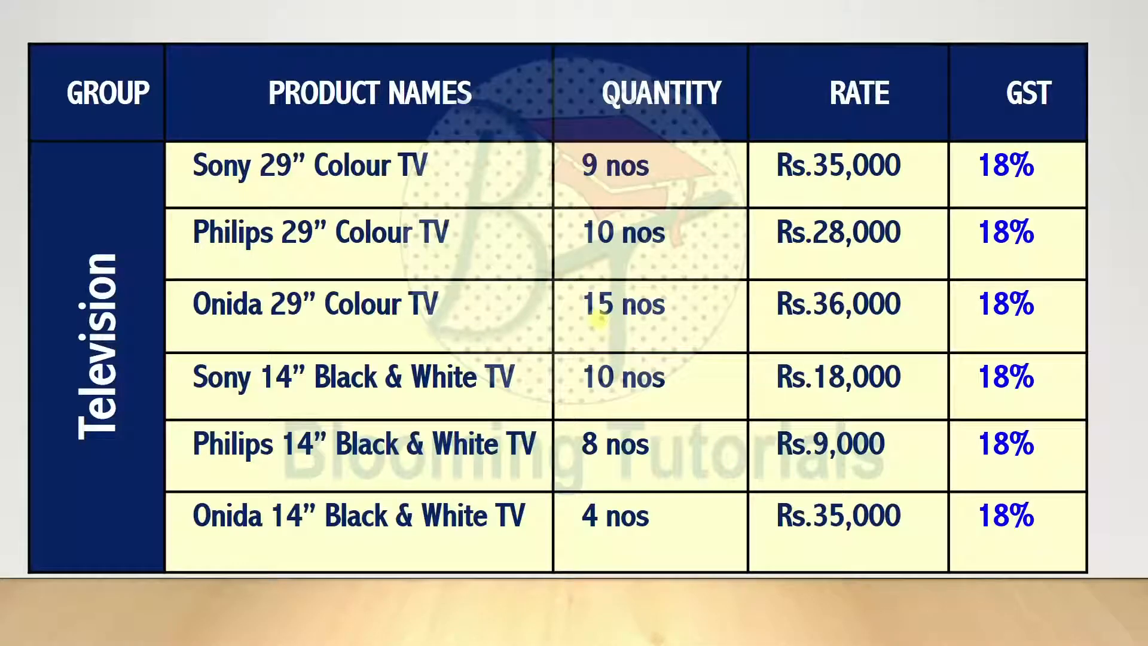
key("alt+Tab")
type("10")
key("Return")
- Set the Sony 14" Black & White TV rate to 18,000 per nos and accept the line
type("18,000")
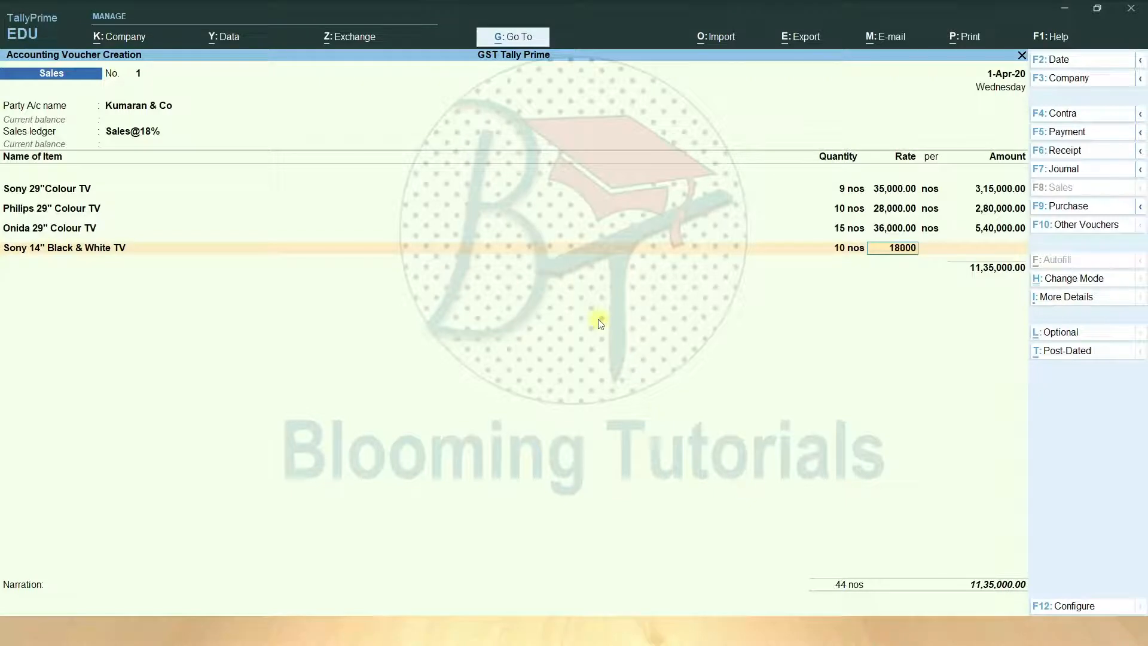
key("Return")
key("Return")
key("Return")
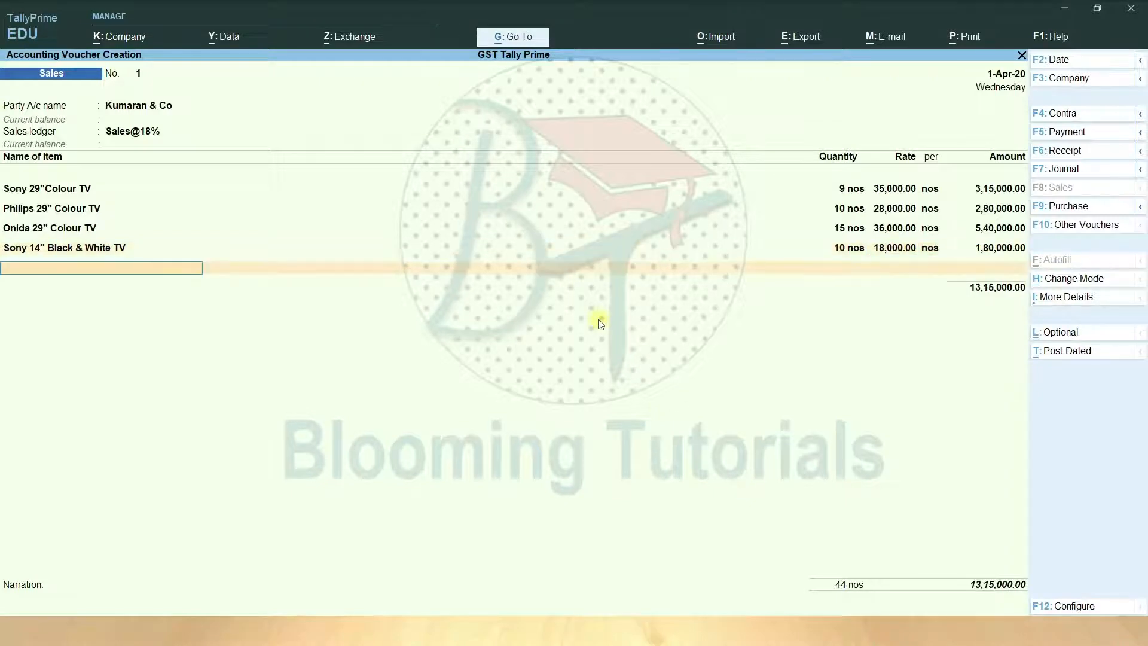
- Check the product table and add Philips 14" Black & White TV to the voucher with a quantity of 8 nos
key("alt+Tab")
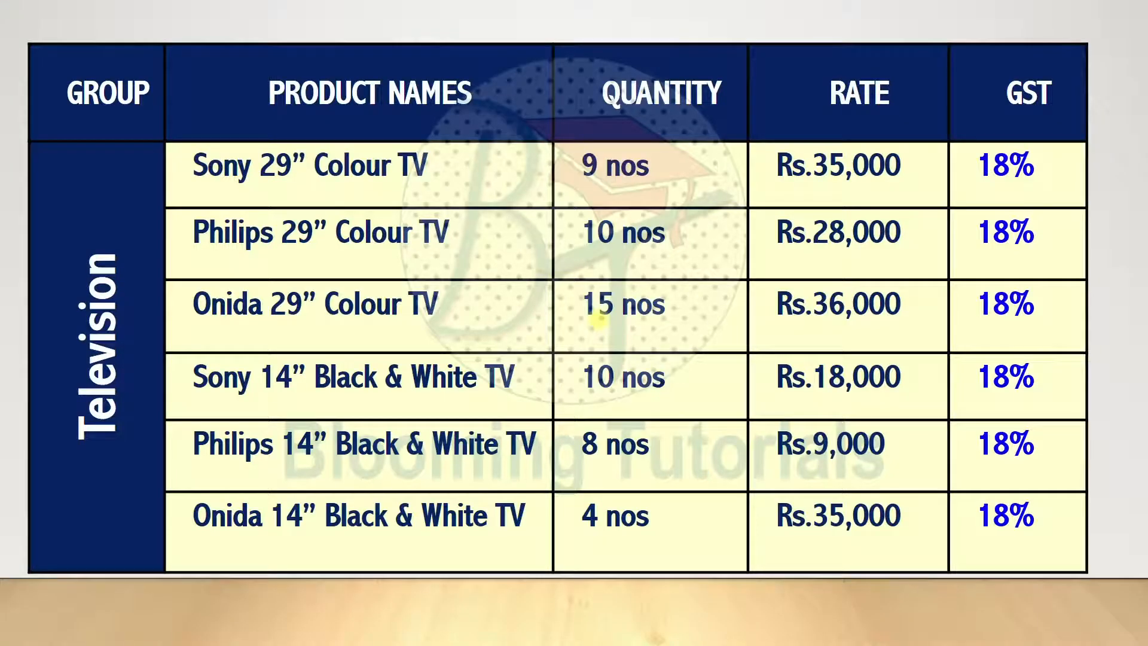
key("alt+Tab")
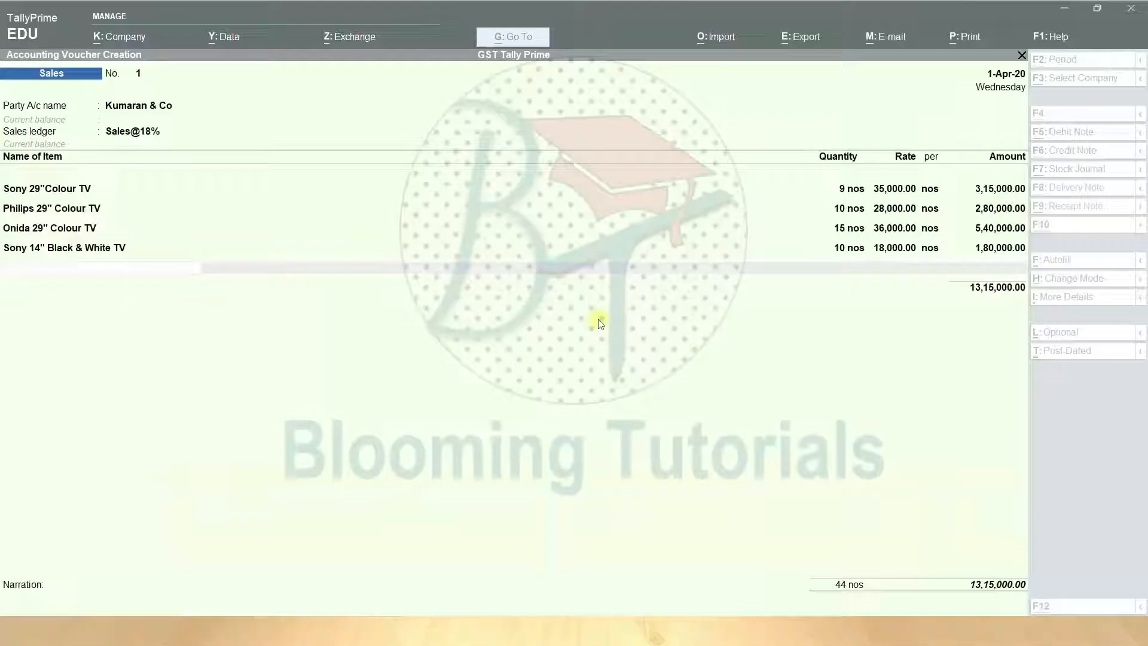
type("P")
key("Down")
key("Return")
key("Return")
key("BackSpace")
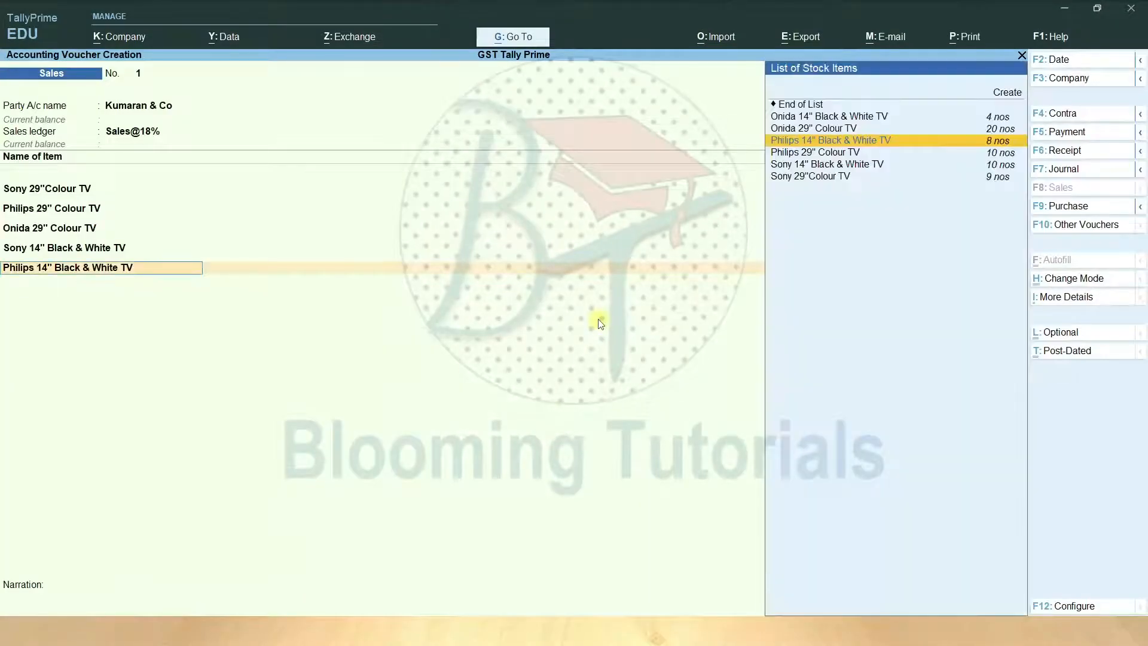
key("Return")
key("Return")
type("8")
key("Return")
- Set the Philips 14" Black & White TV rate to 9,000 per nos, as listed in the product table, and accept the line
key("alt+Tab")
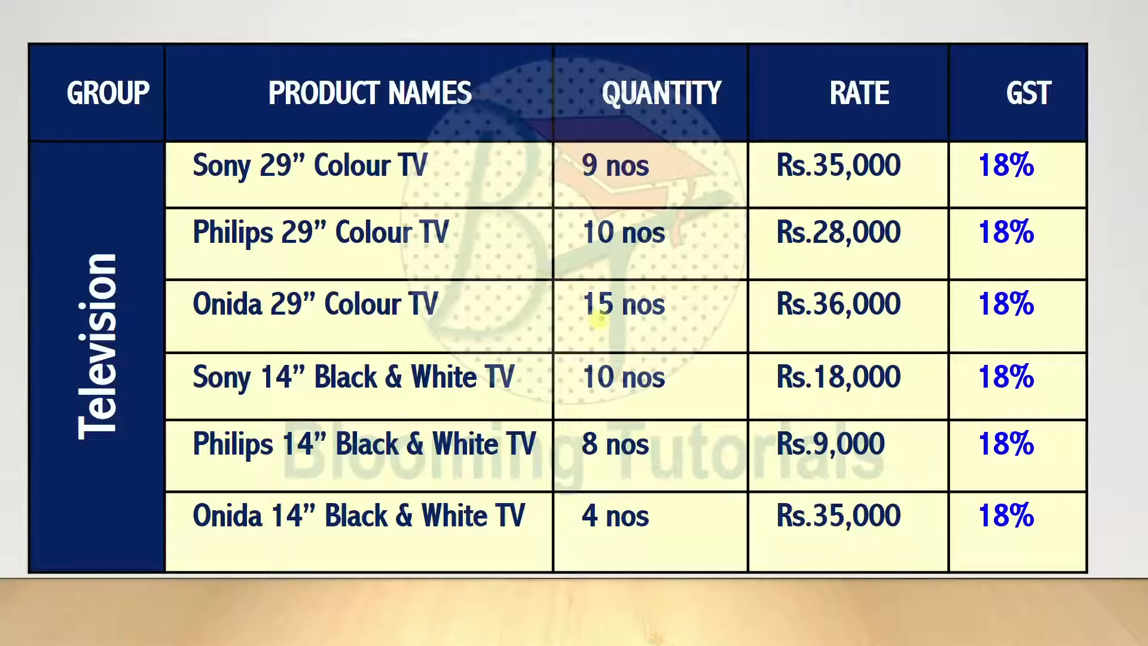
key("alt+Tab")
type("9000")
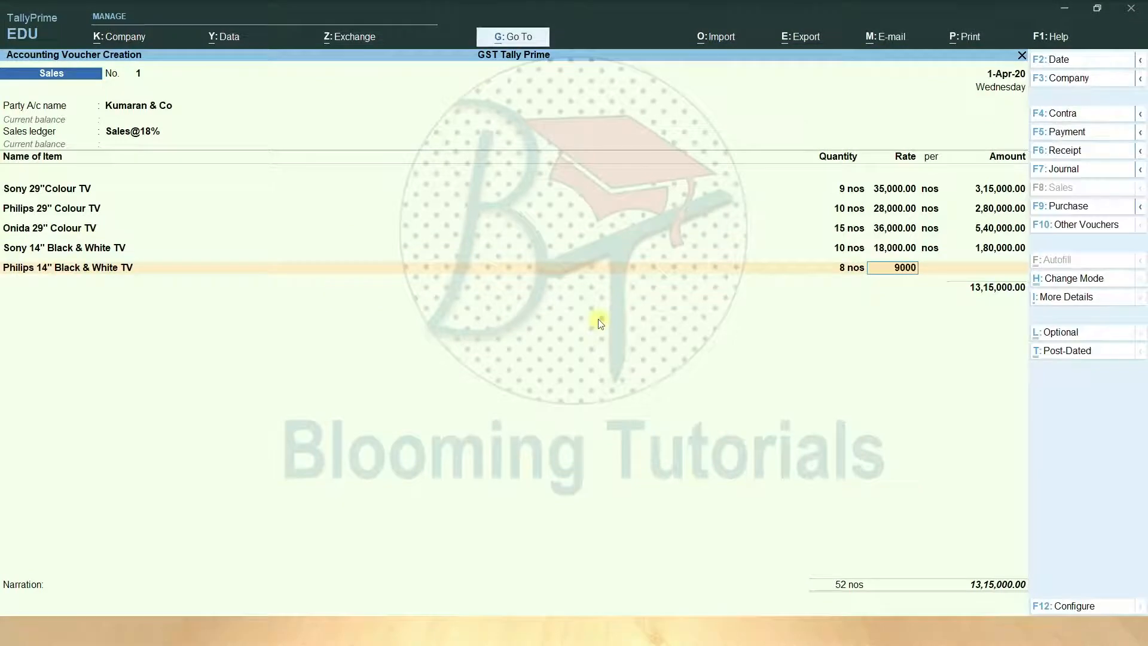
key("Return")
key("Return")
key("Return")
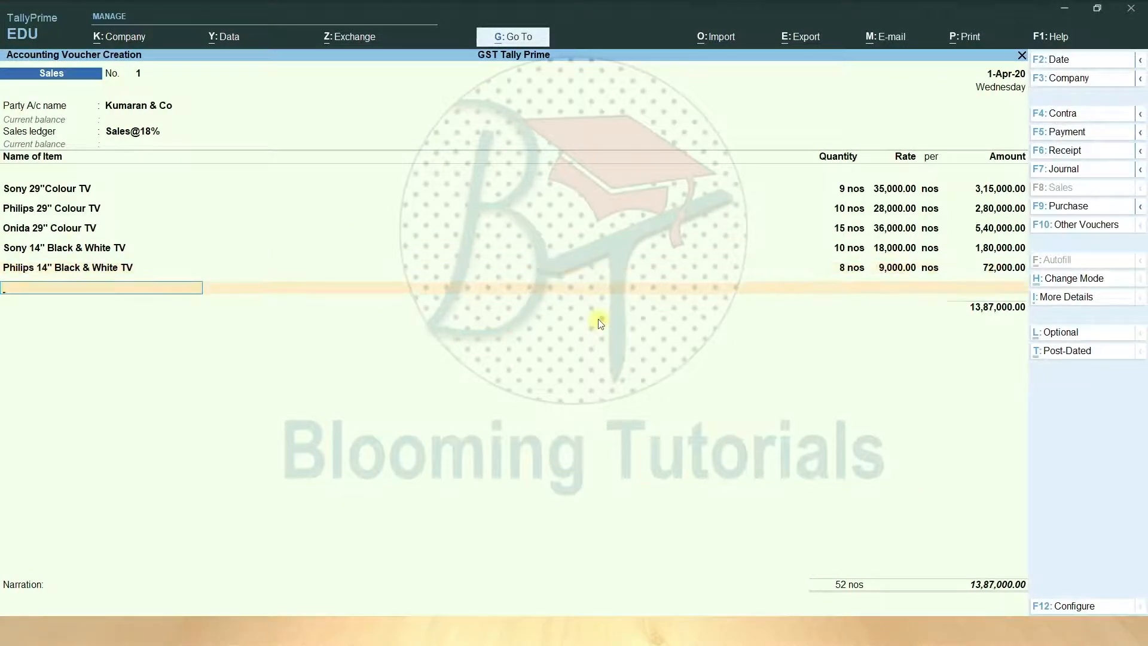
- Check the product table and add Onida 14" Black & White TV as the sixth voucher item with a quantity of 4 nos
key("alt+Tab")
key("alt+Tab")
type("O")
key("Return")
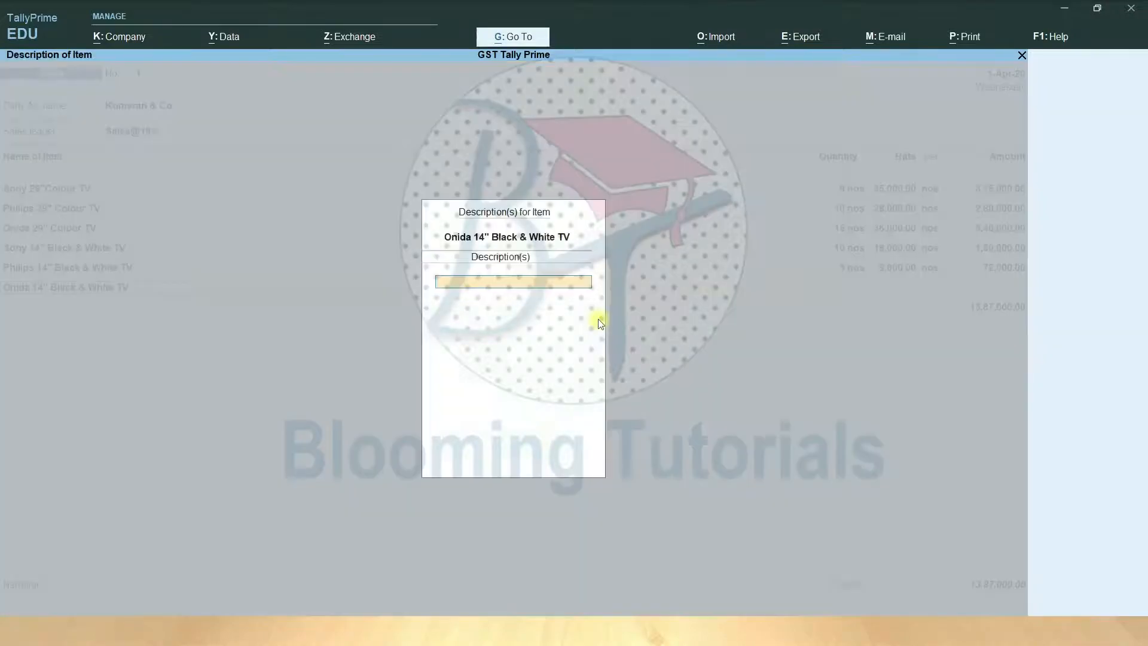
key("Return")
key("alt+Tab")
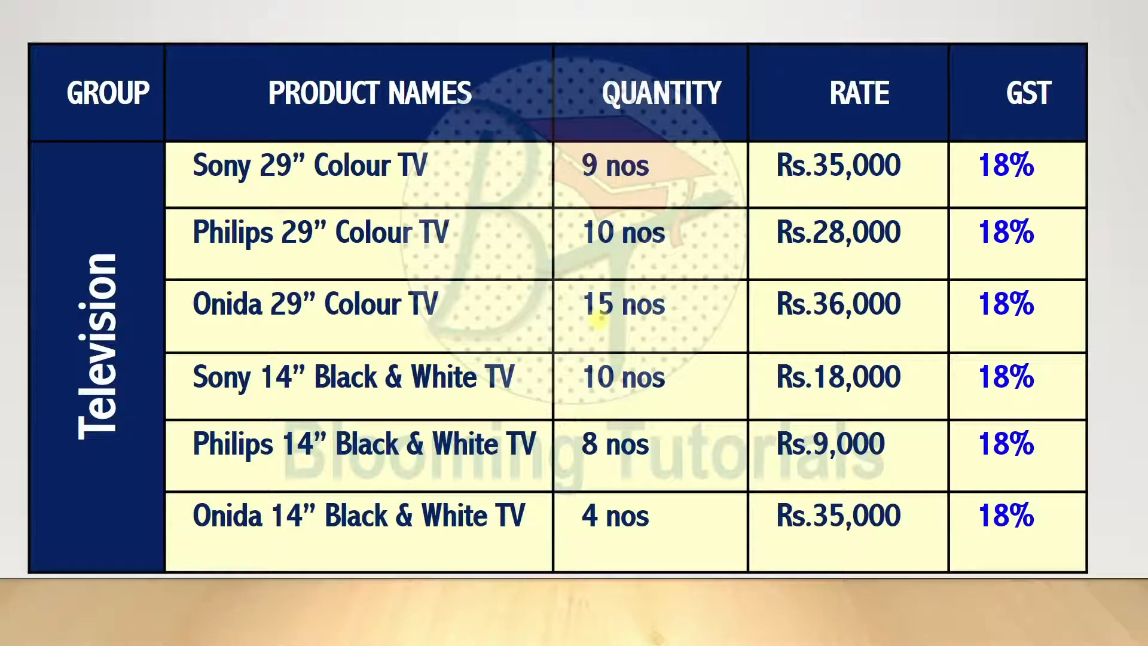
key("alt+Tab")
key("BackSpace")
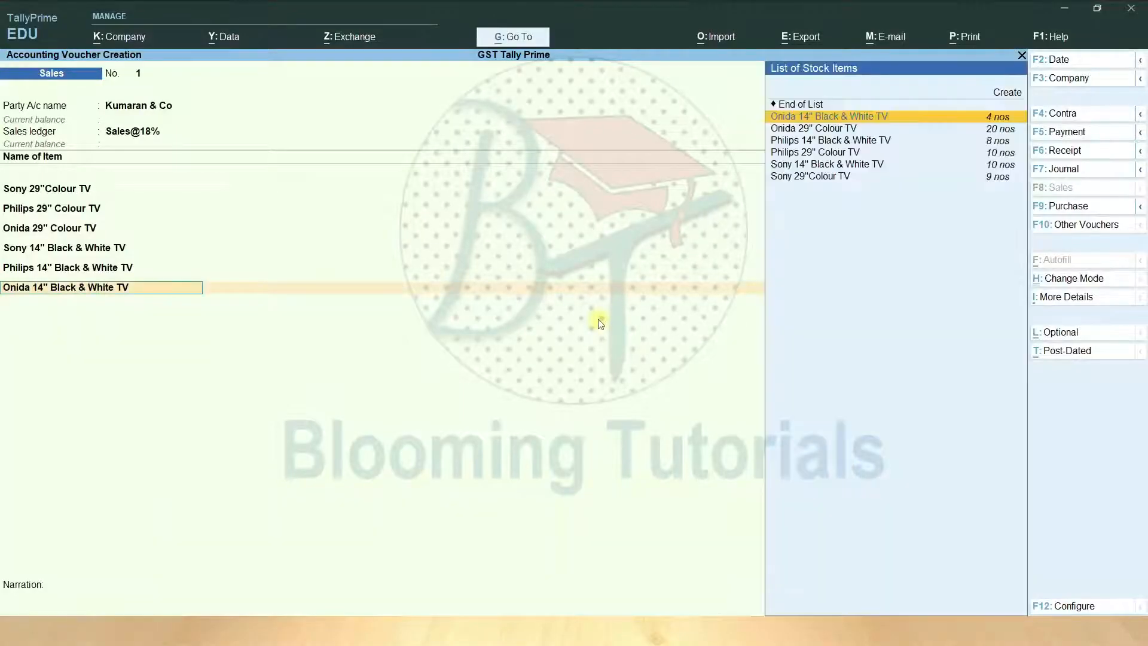
key("Return")
key("Return")
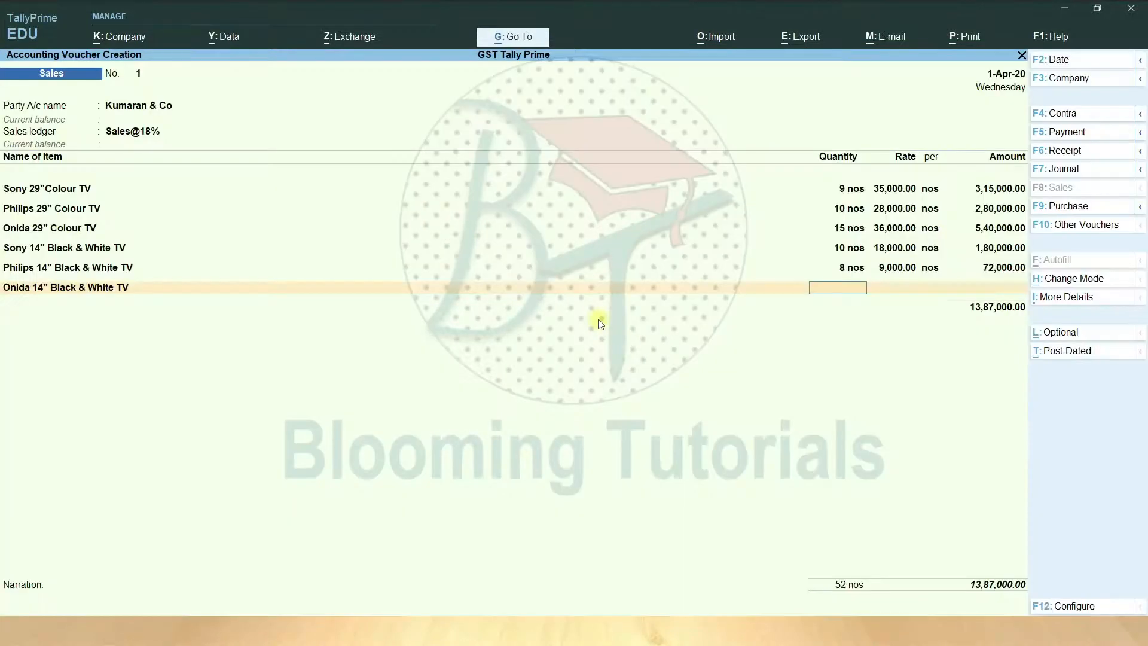
type("4")
key("Return")
- Set the Onida 14" Black & White TV rate to 35,000 per nos and accept the line
type("35000")
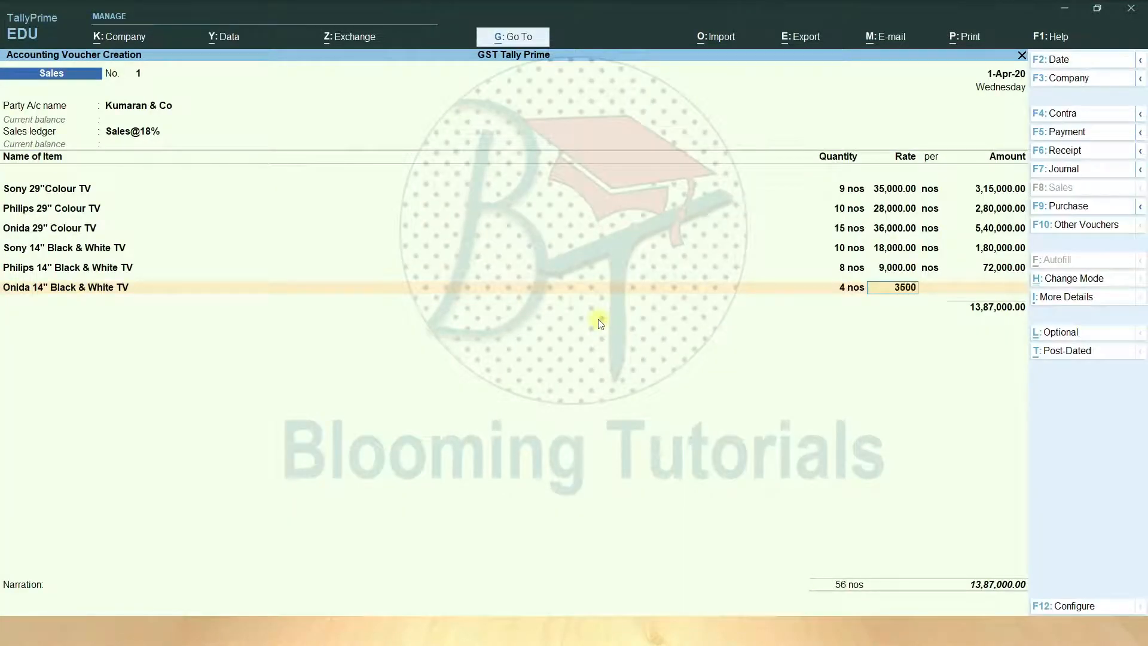
key("Return")
key("Return")
key("Return")
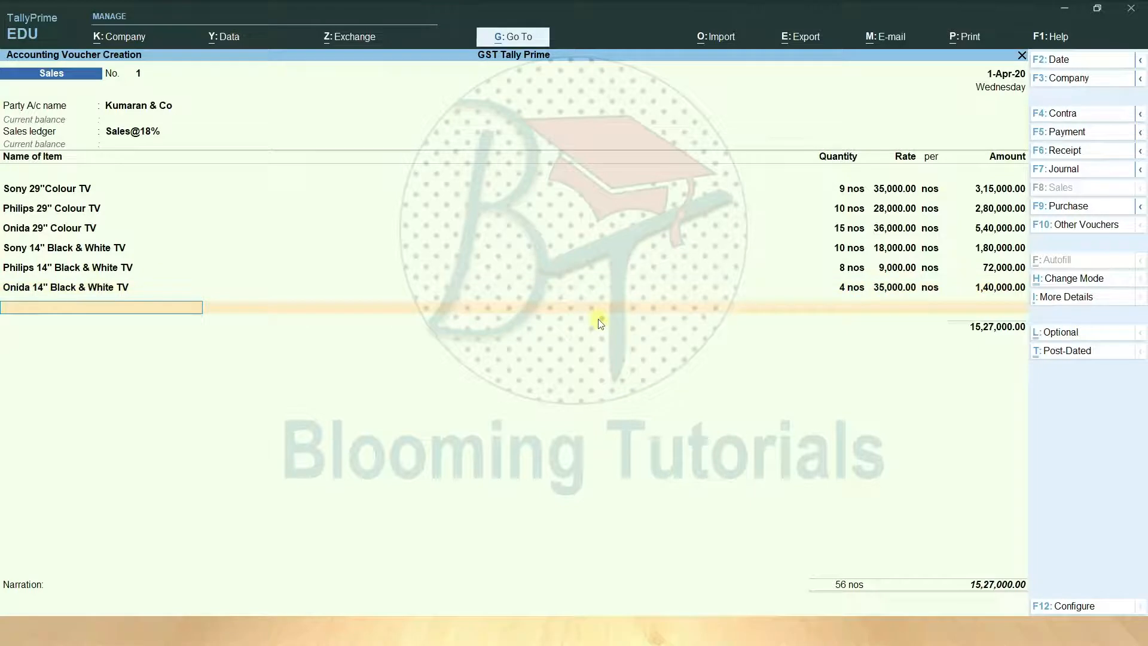
- End the item list and add the Output CGST@9% ledger below the item total
key("Return")
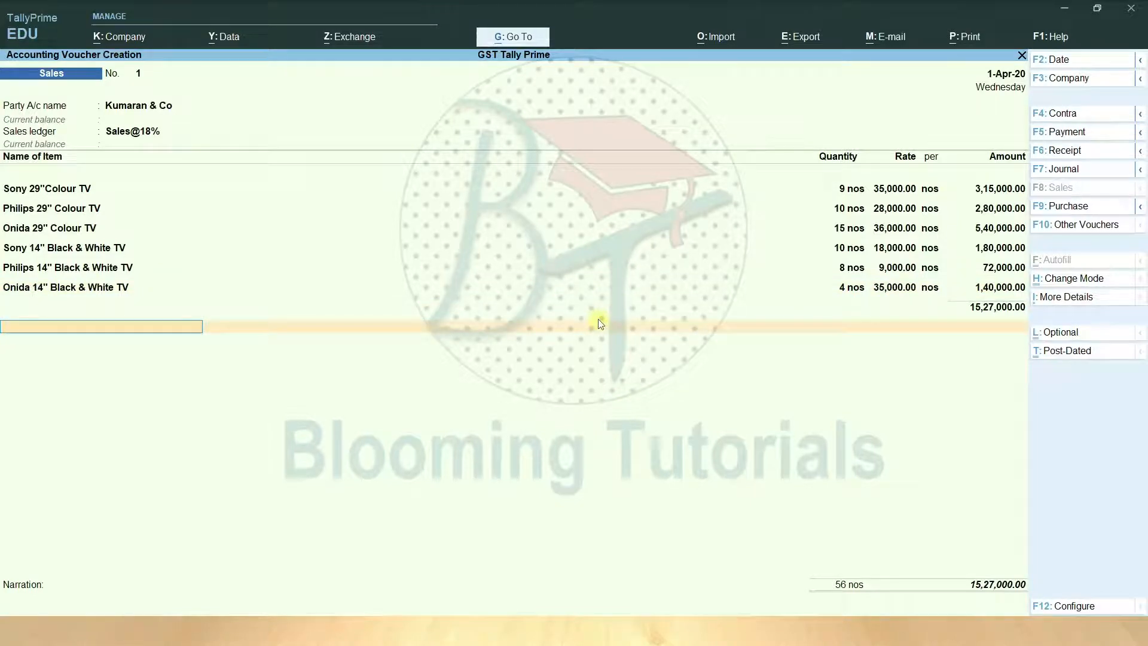
key("Down")
key("Down")
key("Down")
key("Down")
key("Return")
key("Return")
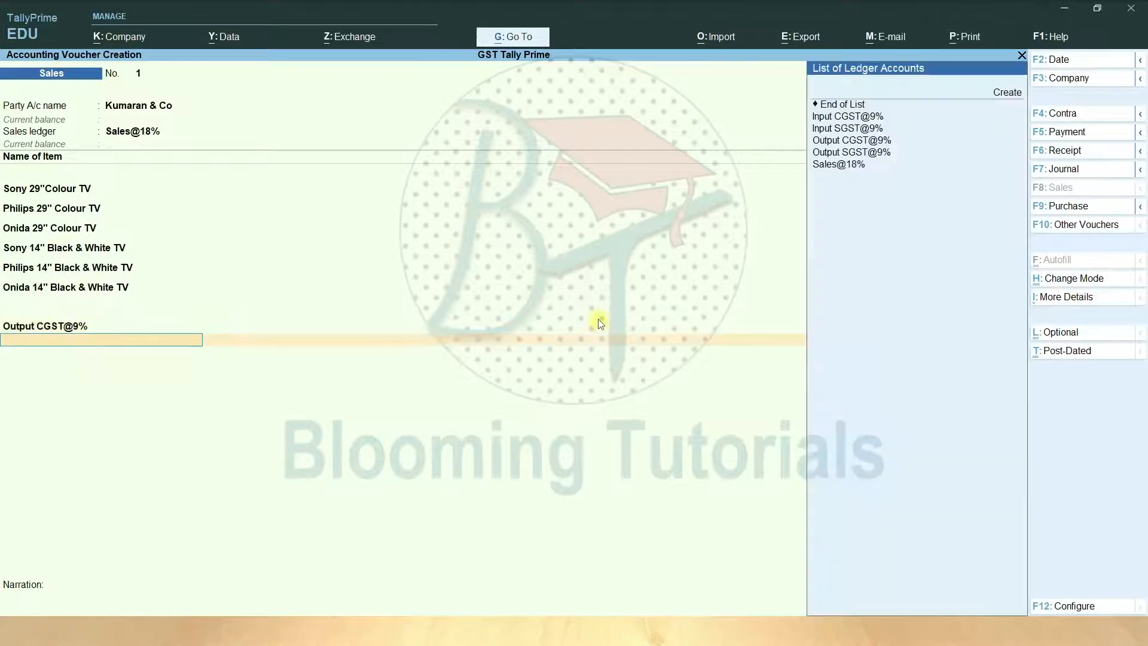
- Add the Output SGST@9% ledger to the sales voucher as the second tax line
key("Down")
key("Down")
key("Down")
key("Down")
key("Down")
key("Return")
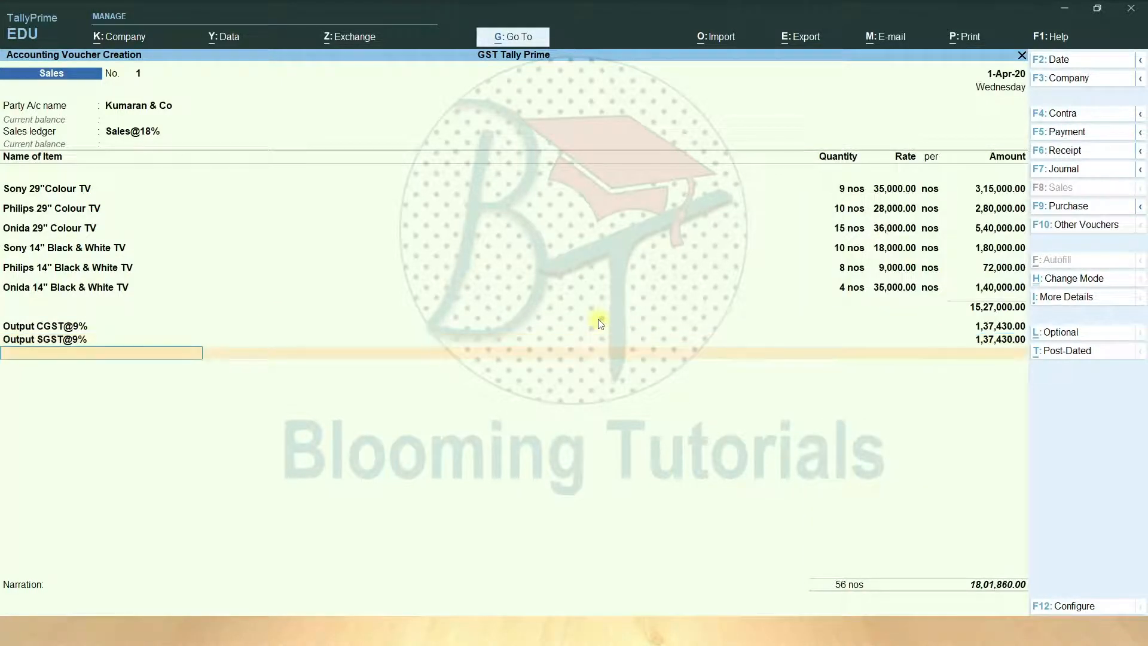
- End the ledger list, leave the narration empty, save the sales voucher and return to the Gateway of Tally
key("Return")
key("Return")
key("Return")
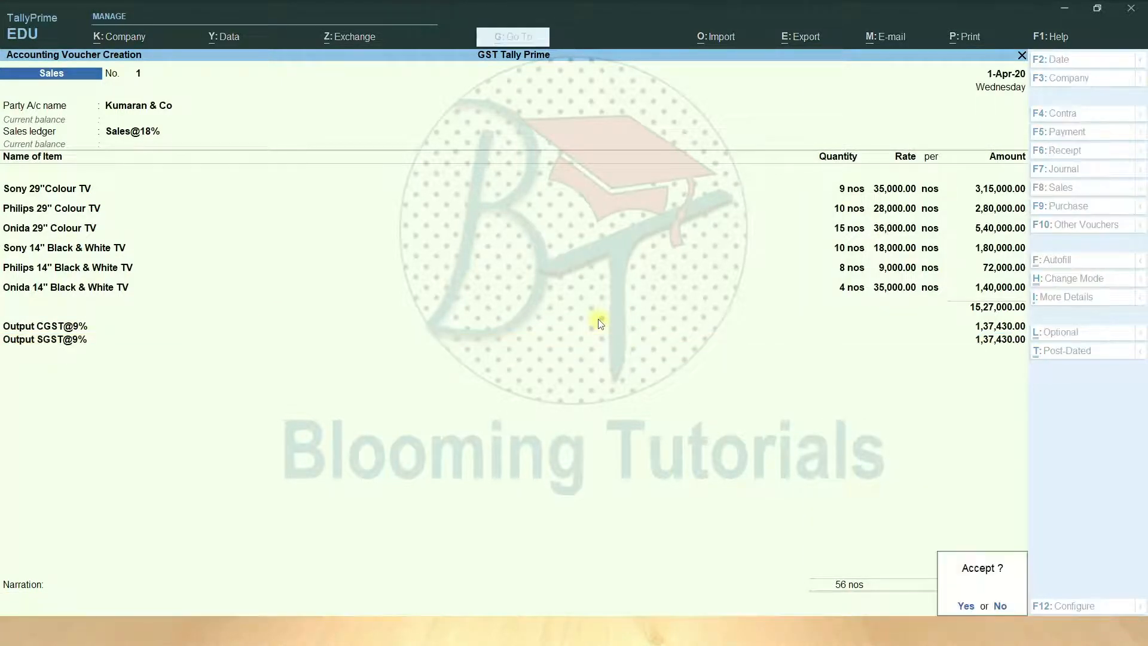
key("Return")
key("Escape")
key("Return")
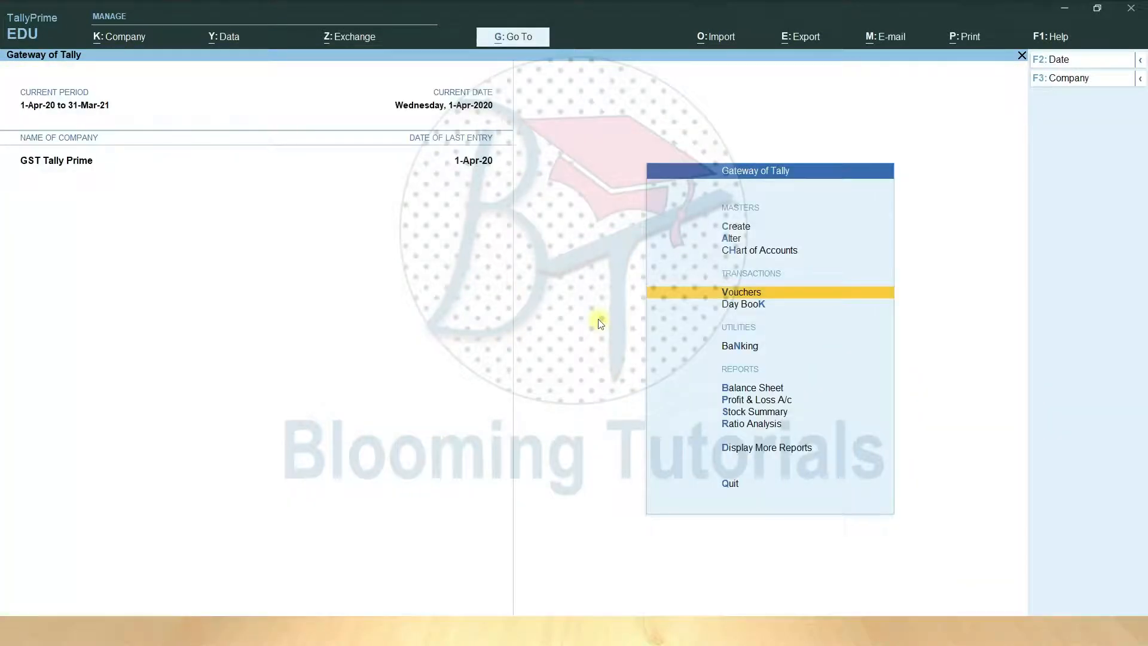
- Show the balance sheet in detailed view and examine Duties & Taxes under Current Liabilities
key("b")
key("alt+F5")
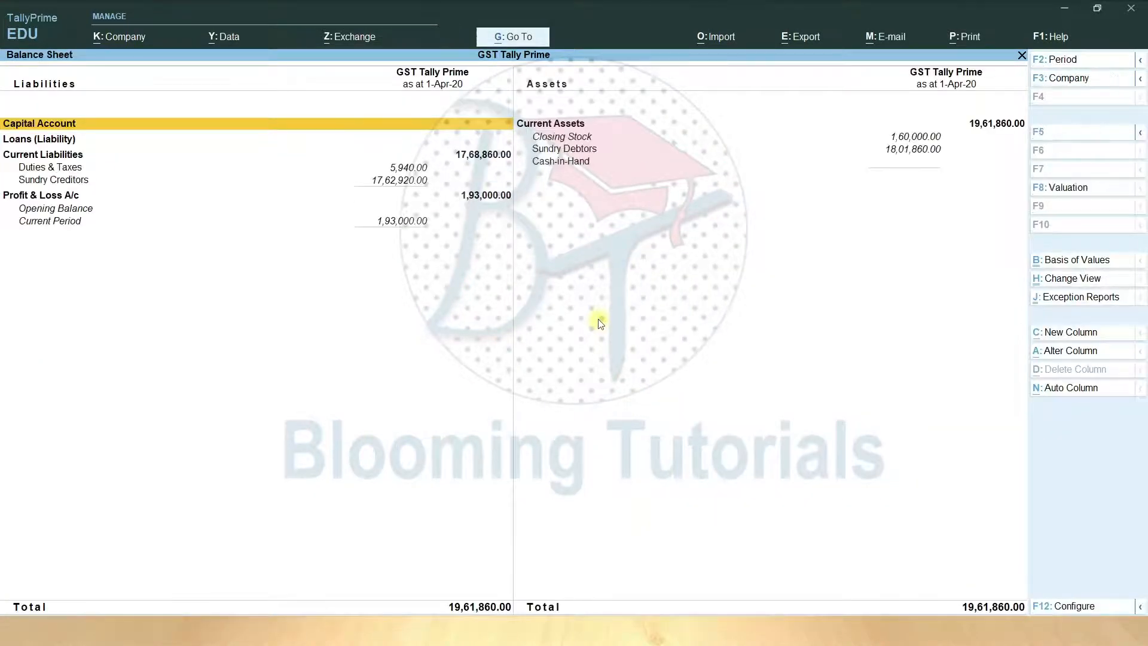
key("Down")
key("Down")
key("Down")
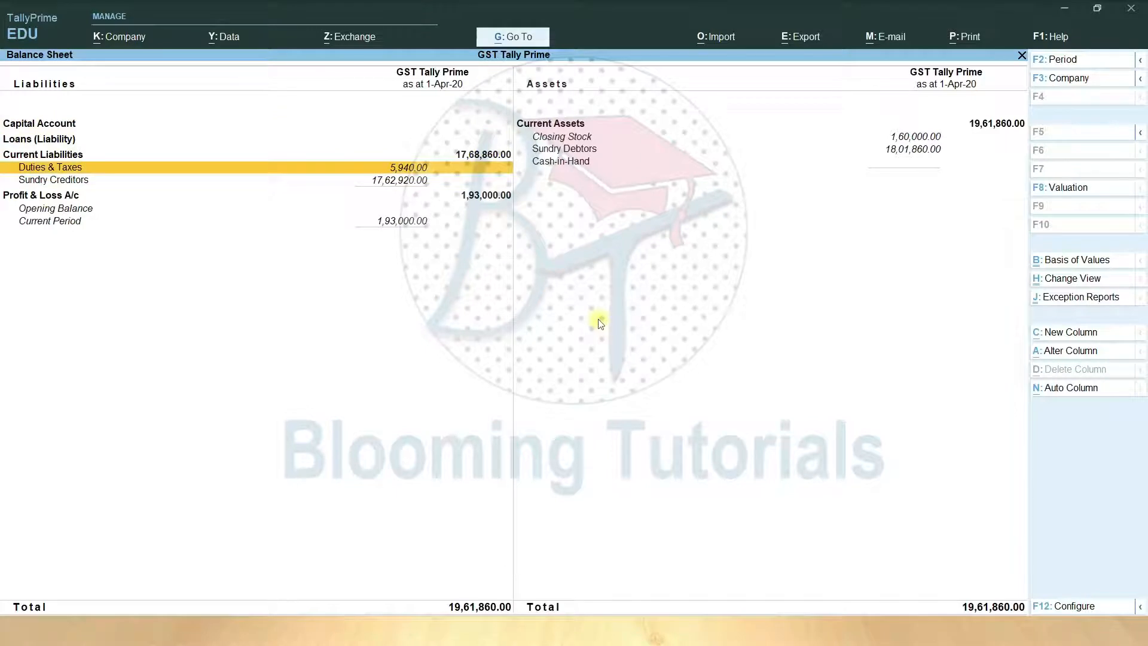
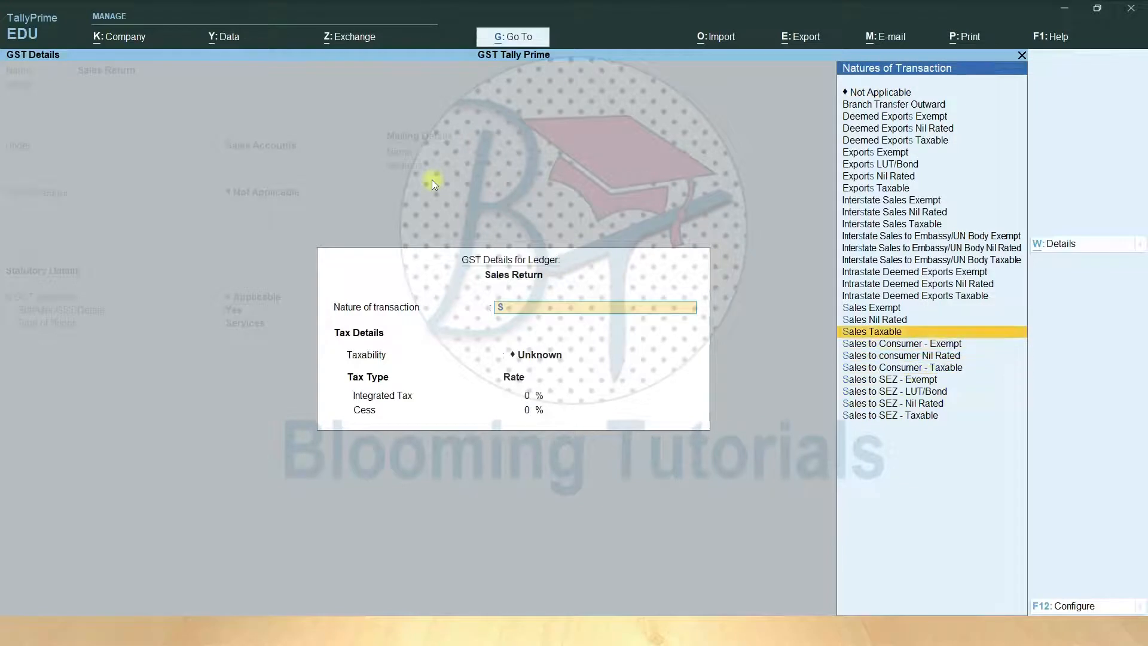
- Give the Sales Return ledger Sales Taxable GST details with 18% integrated tax, set its type of supply to Goods and save it
type("18")
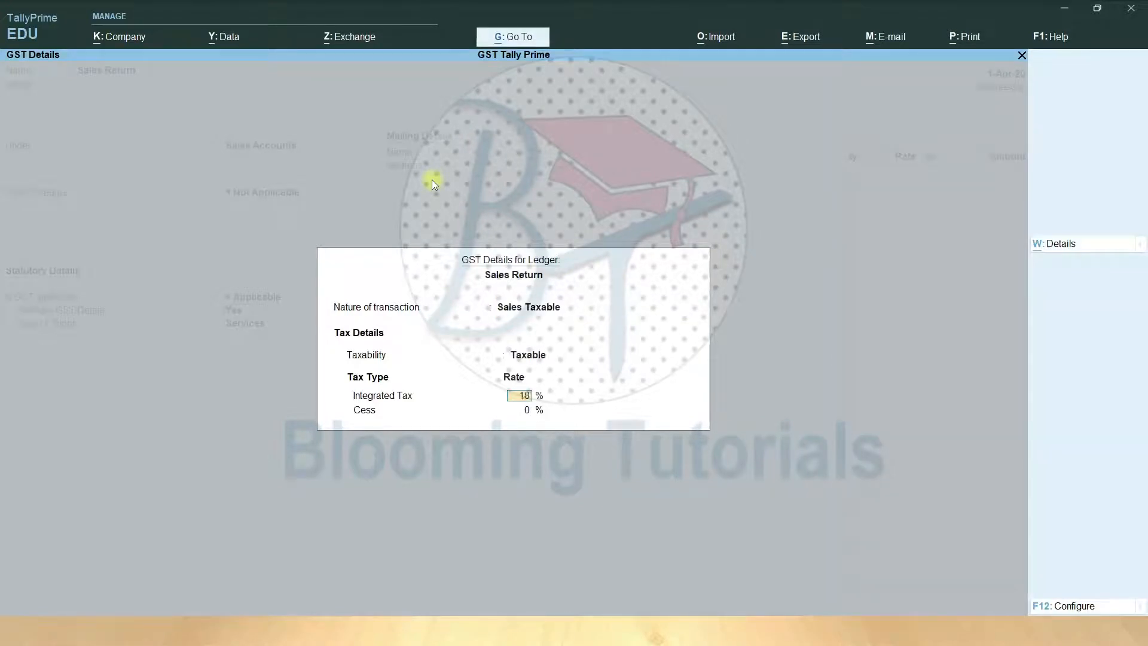
key("Return")
key("Return")
key("Up")
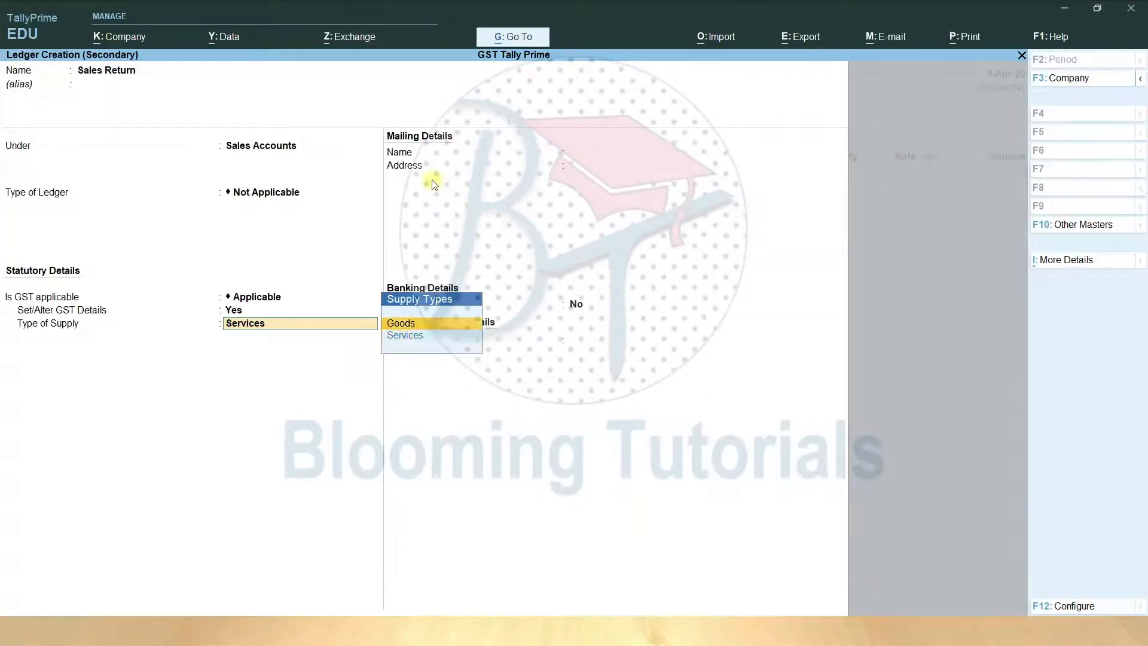
key("Return")
key("ctrl+a")
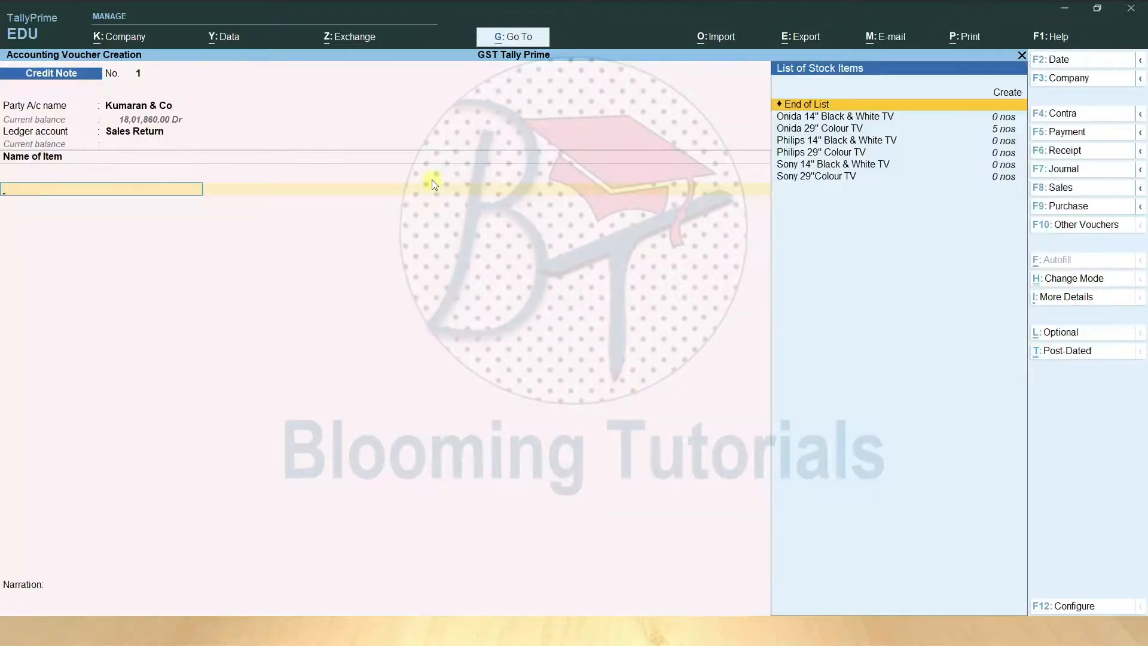
- Check the returned products table and add Philips 29" Colour TV to the credit note with 1 nos at 28,000 per nos
key("Down")
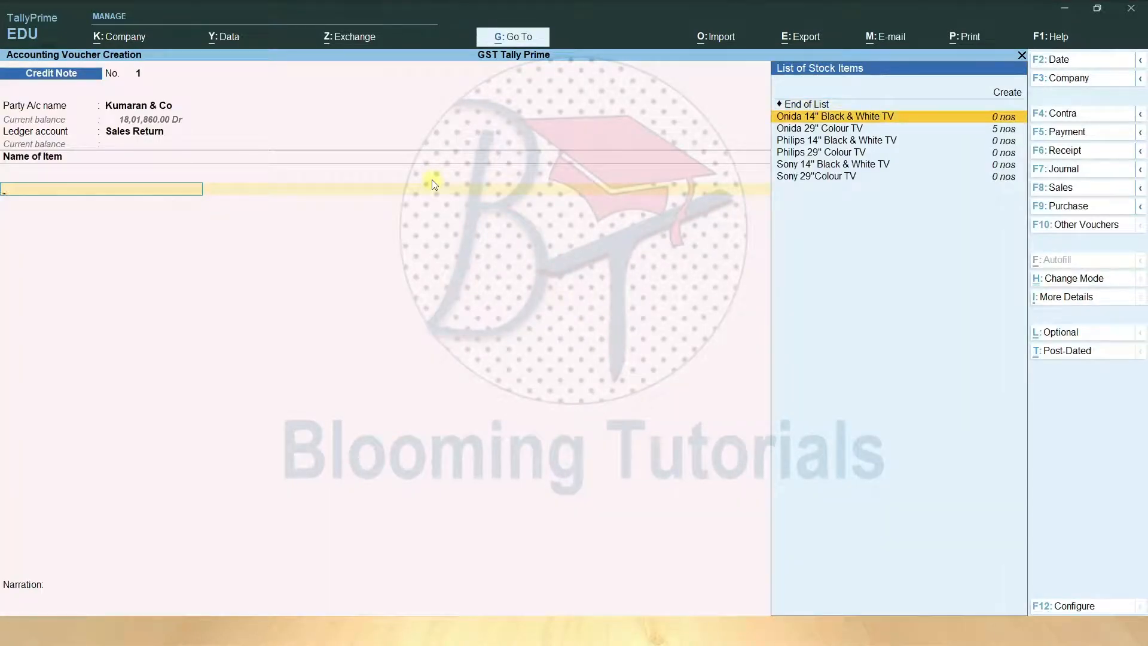
key("alt+Tab")
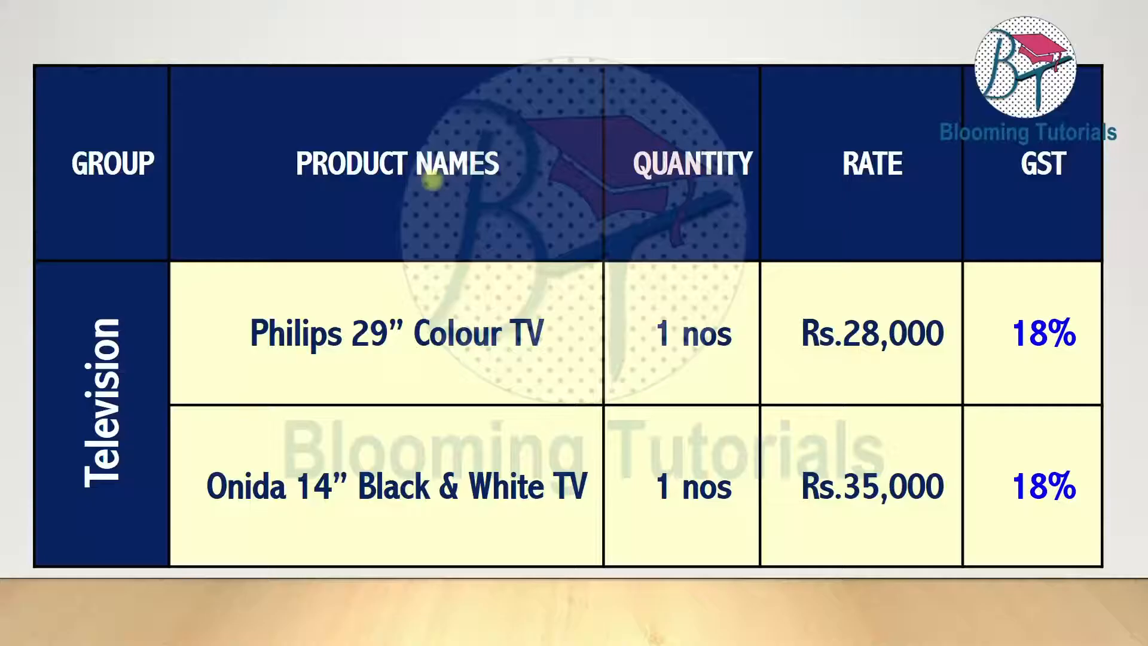
key("alt+Tab")
key("Down")
key("Down")
key("Down")
key("Return")
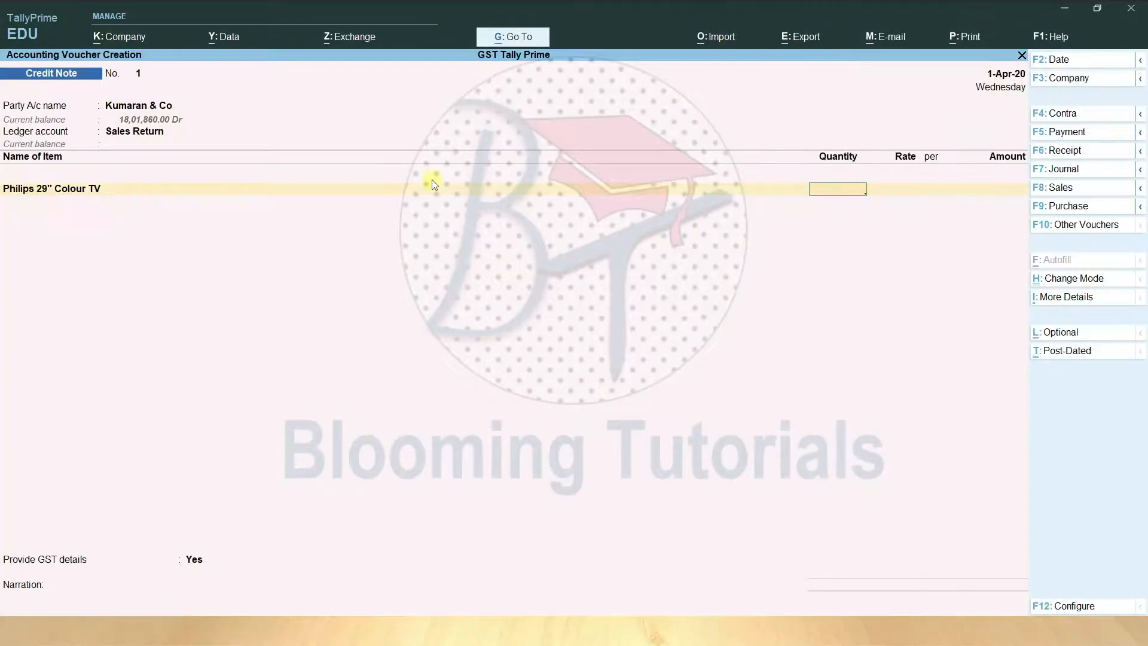
type("1")
key("Return")
key("Return")
key("Return")
key("Return")
- Add Onida 14" Black & White TV to the credit note from the returned products table with 1 nos at 35,000 per nos
key("alt+Tab")
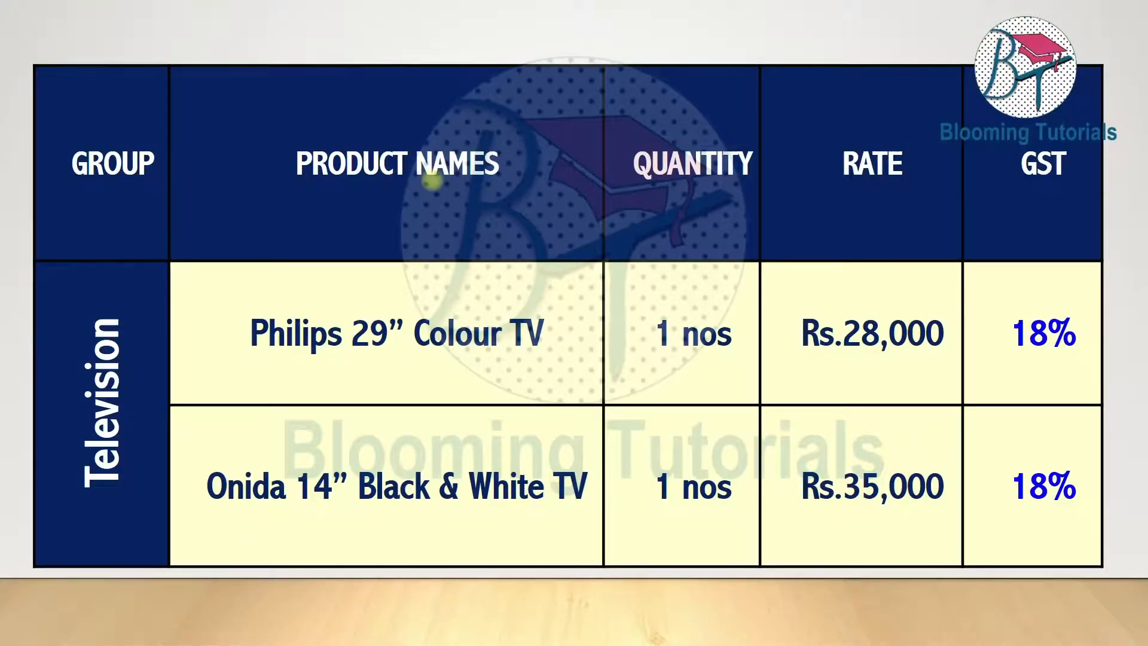
key("alt+Tab")
key("Down")
key("Down")
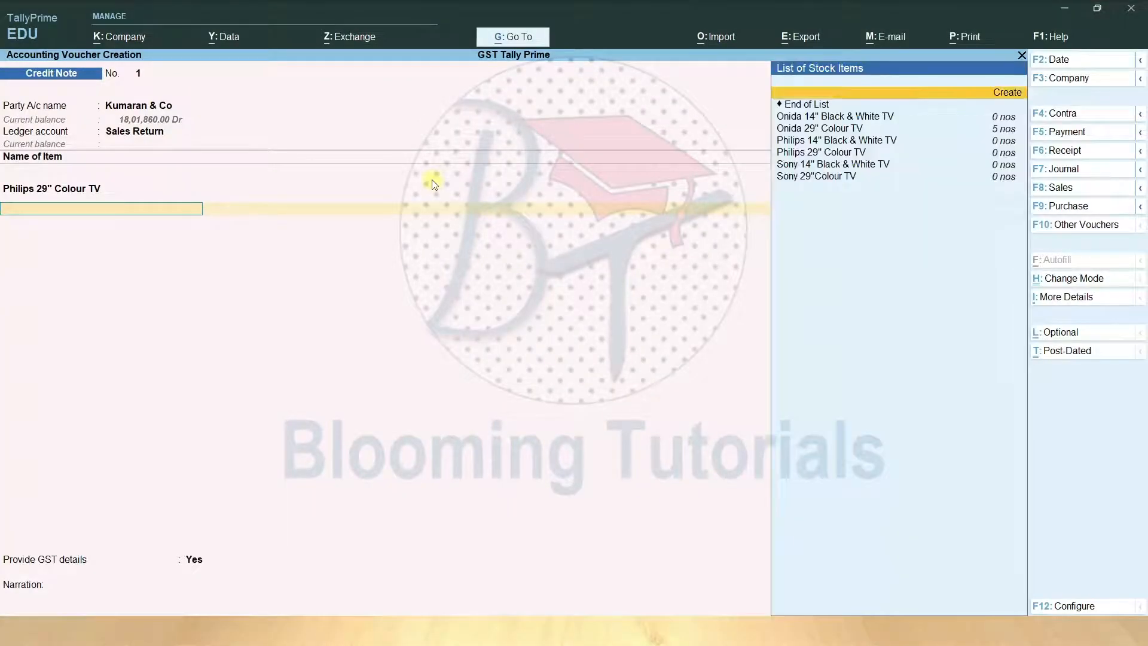
key("Return")
key("Return")
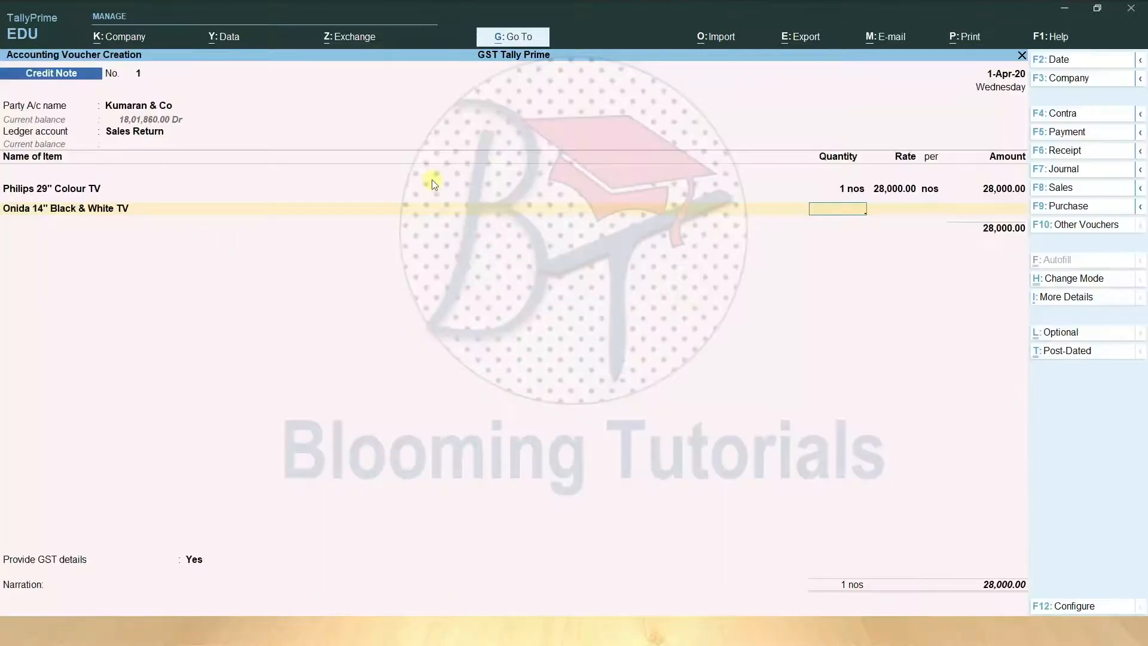
type("1 nos")
key("Return")
key("Return")
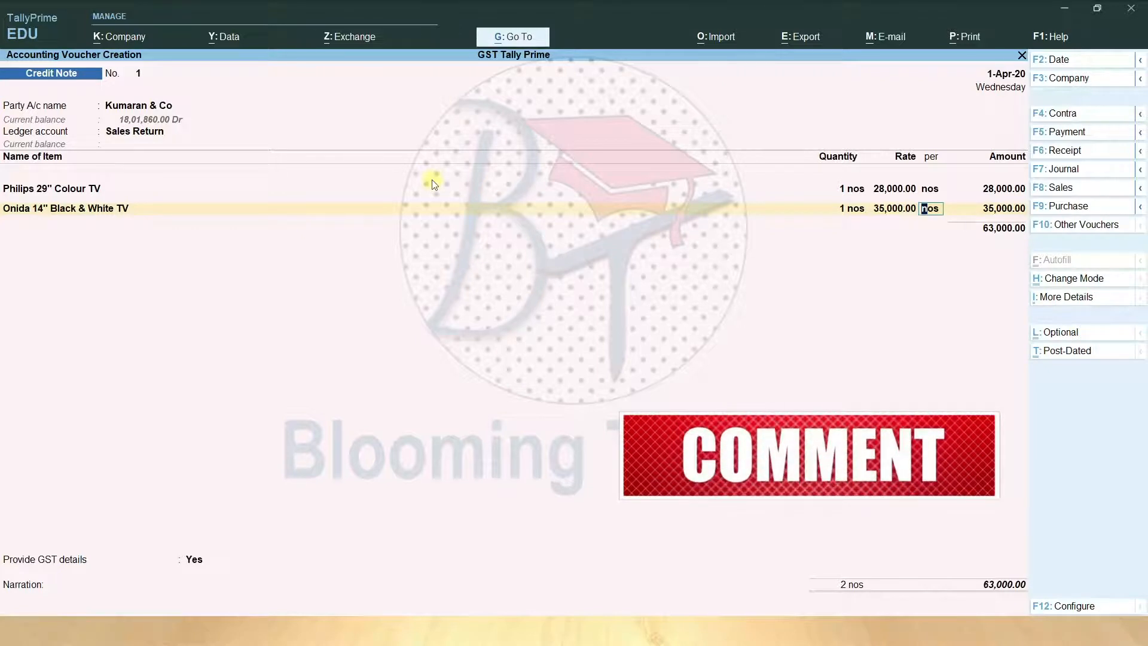
key("Return")
key("Return")
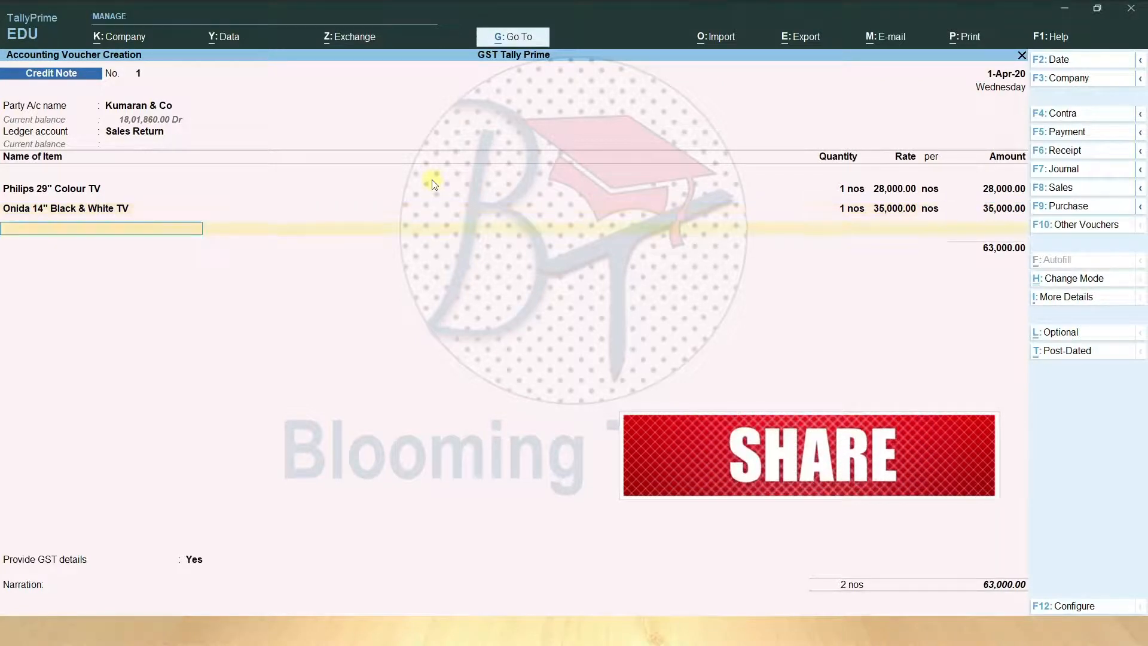
- Add the Output CGST@9% and Output SGST@9% tax ledgers to the credit note
key("Return")
type("O")
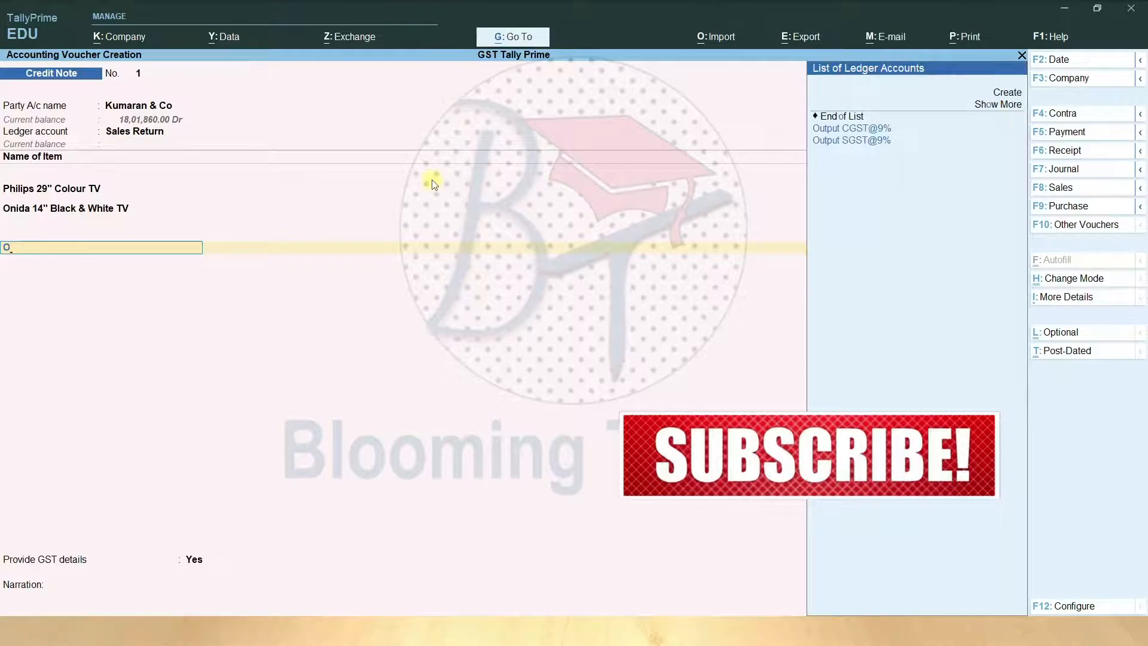
key("Return")
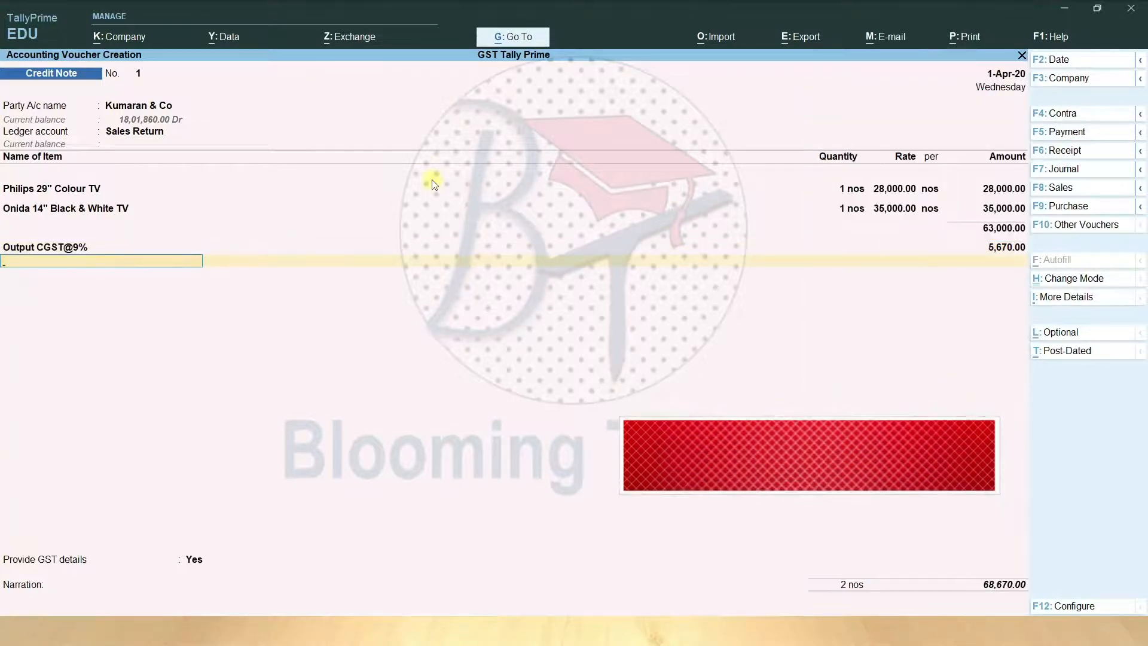
type("O")
key("Down")
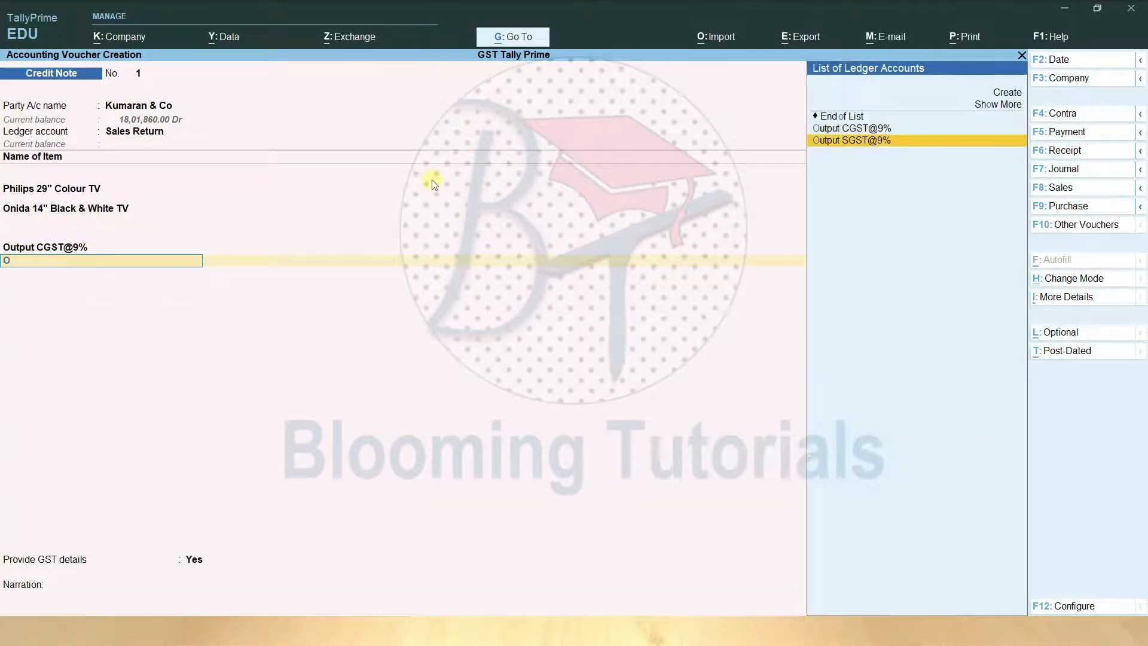
key("Return")
key("Return")
key("Return")
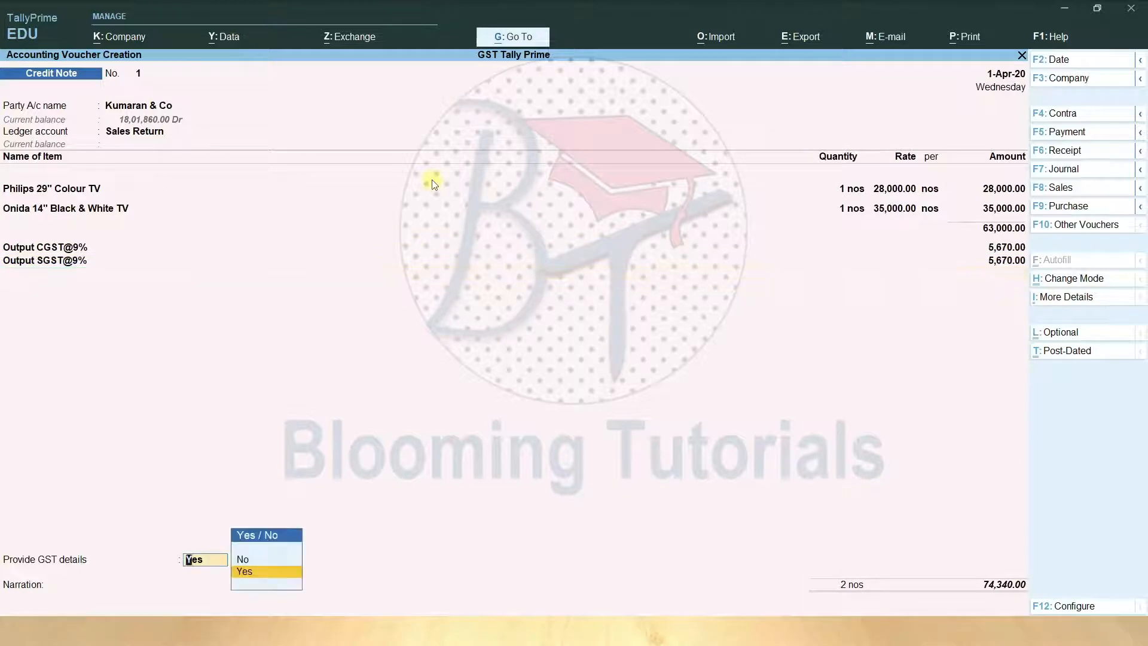
- Set the reason for issuing the note to 01-Sales Return in the GST details and save the credit note
key("Return")
key("Down")
key("Down")
key("Up")
key("Return")
key("Return")
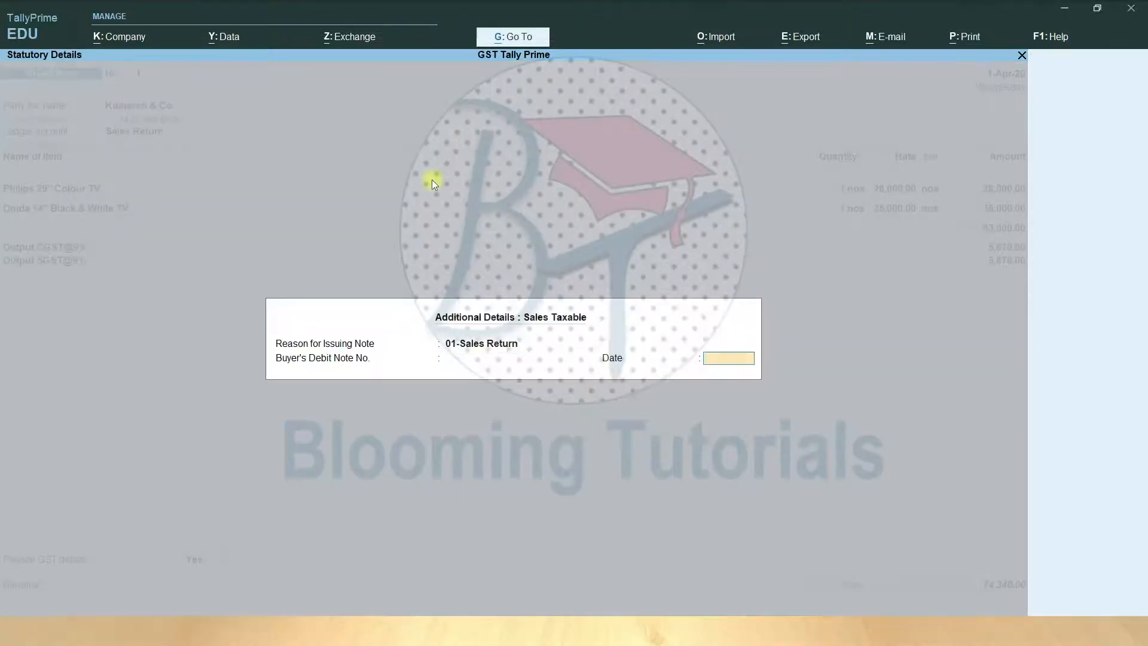
key("Return")
key("Return")
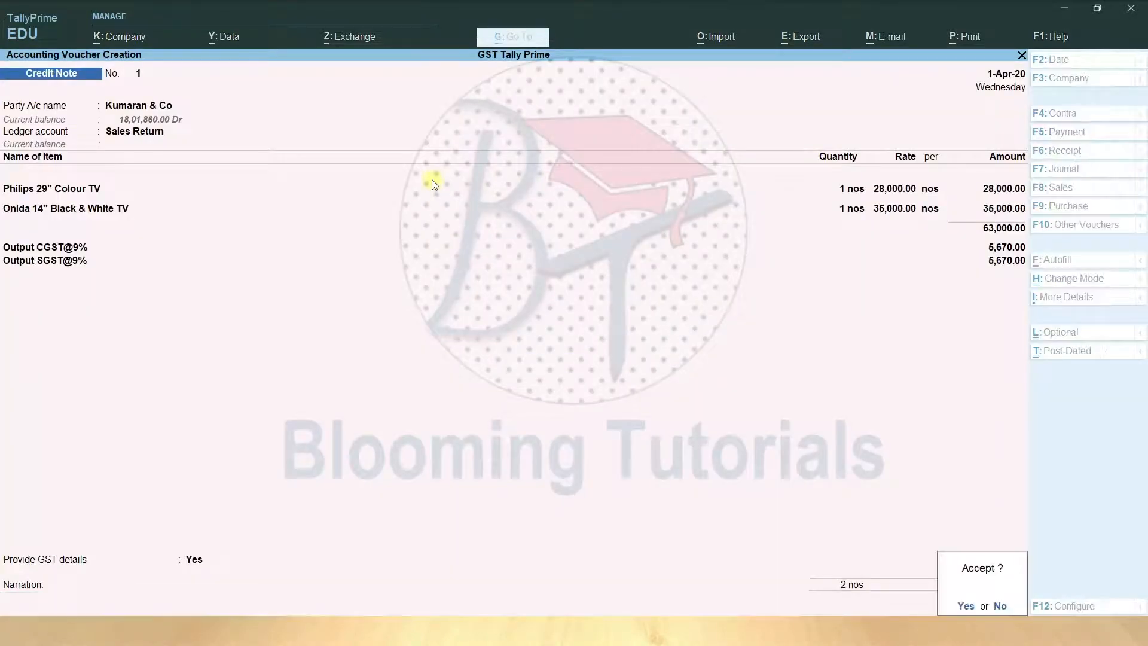
key("Return")
- Leave voucher creation and show the balance sheet in detailed view
key("Escape")
key("Return")
key("Down")
key("Down")
key("Down")
key("Down")
key("Up")
key("Return")
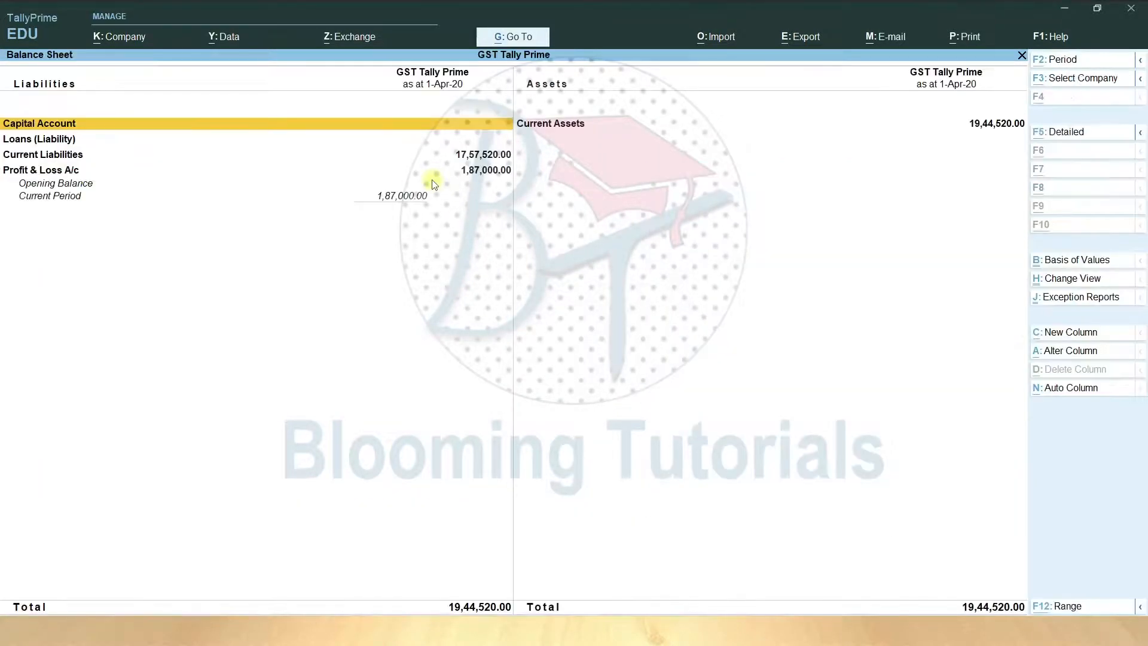
key("alt+F5")
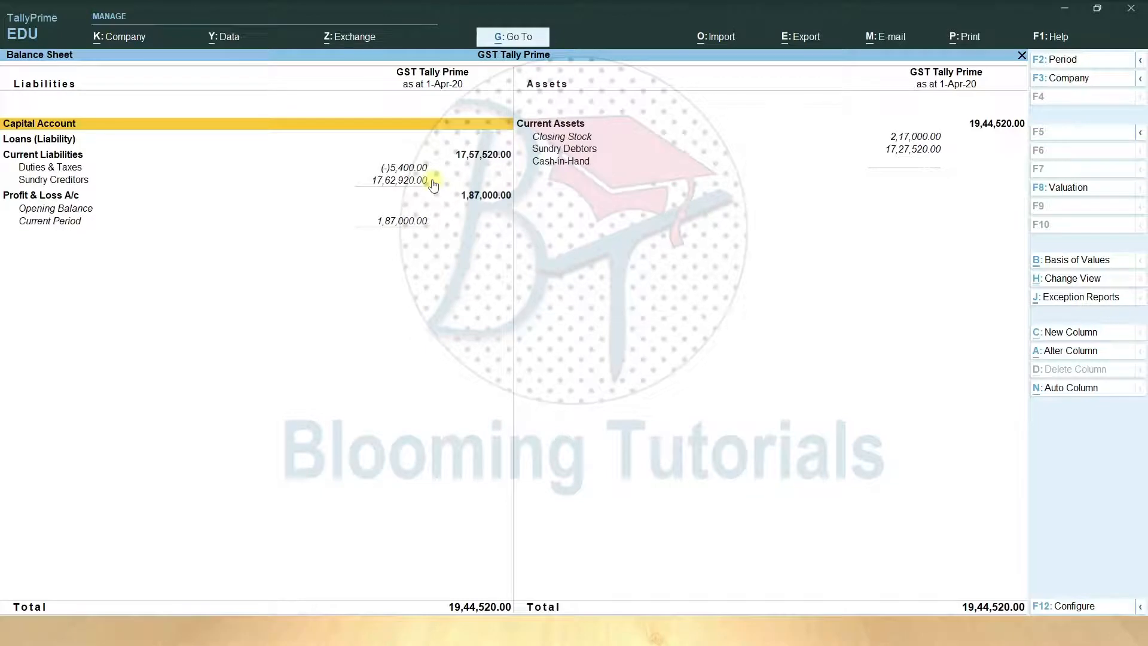
- Examine the input and output CGST and SGST balances under Duties & Taxes, and return to the Gateway of Tally
key("Down")
key("Down")
key("Down")
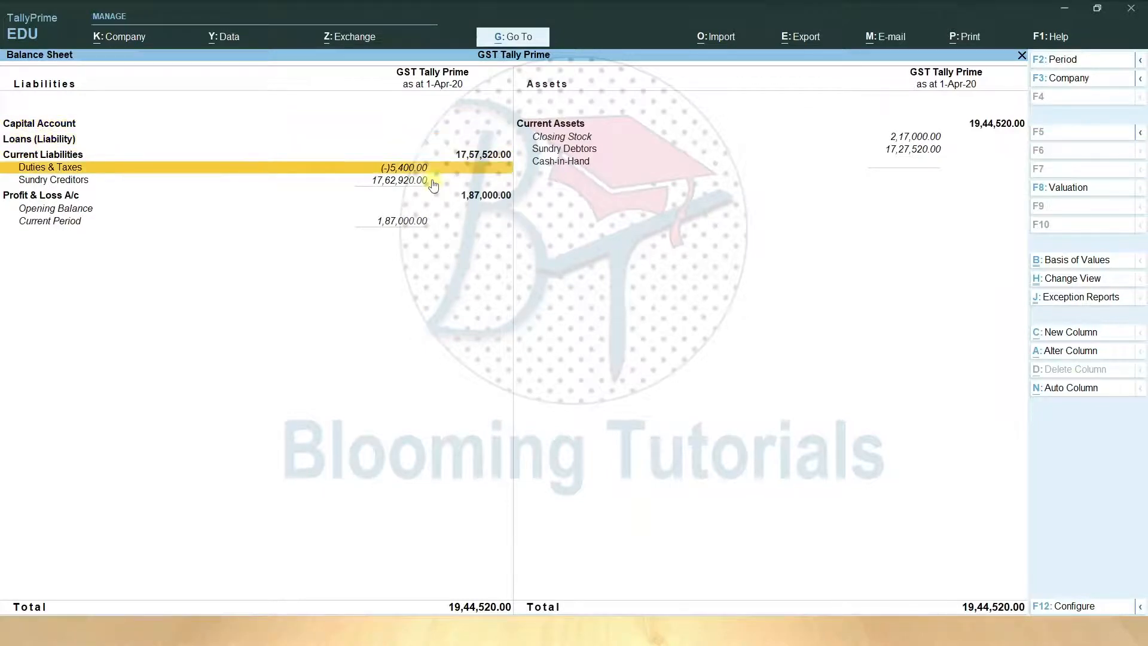
key("Return")
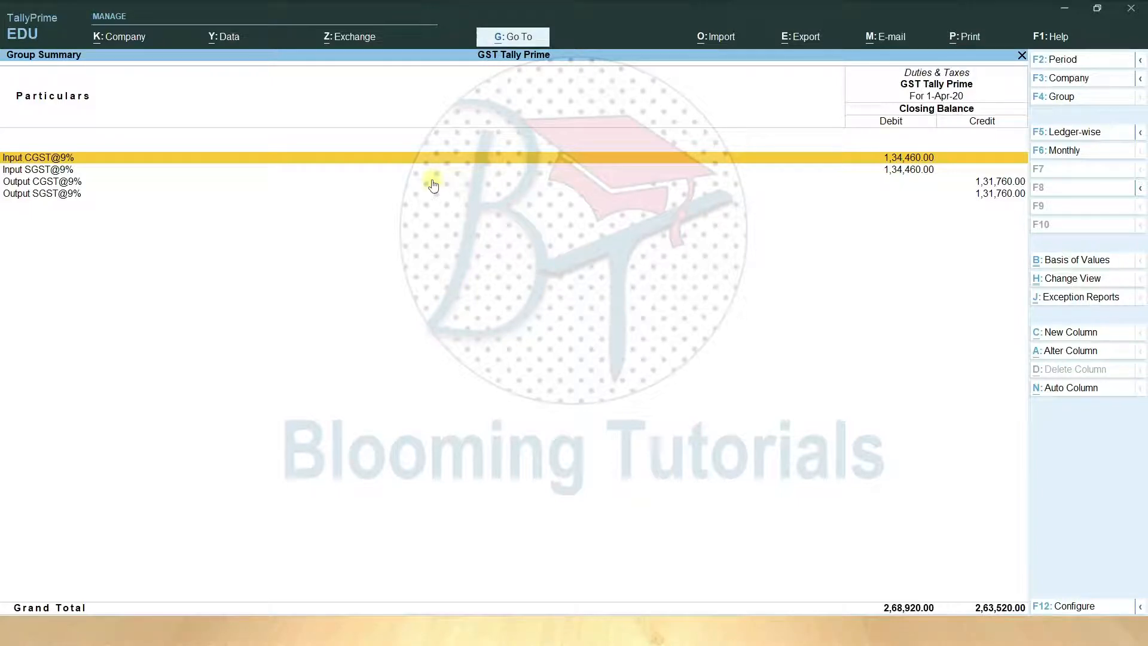
left_click(1000, 183)
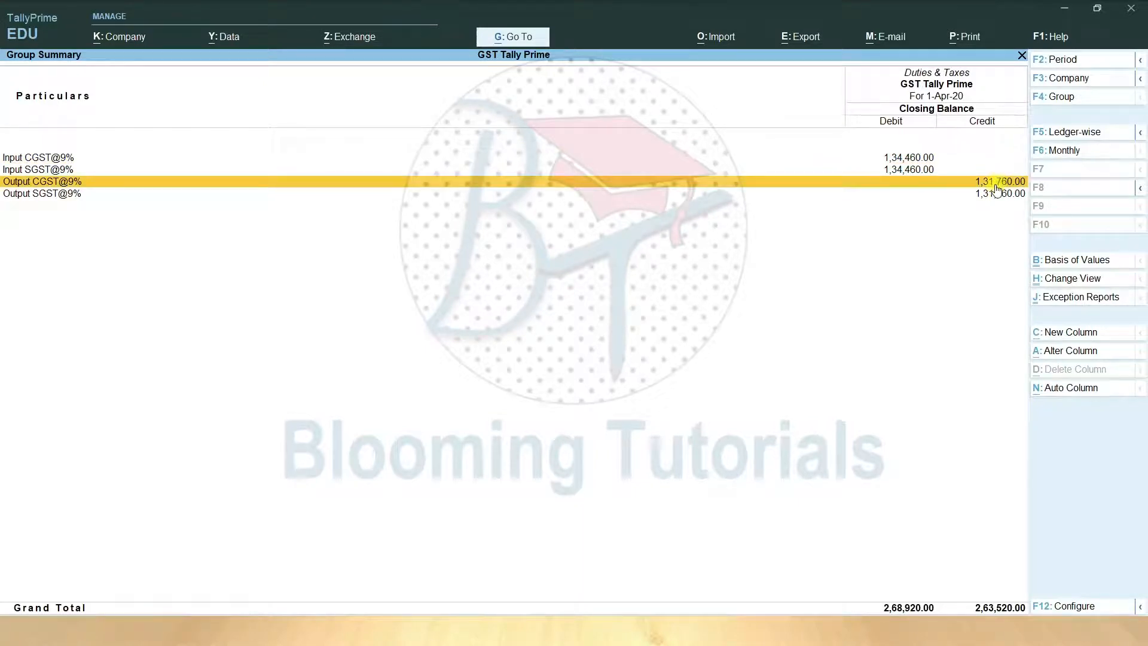
left_click(906, 158)
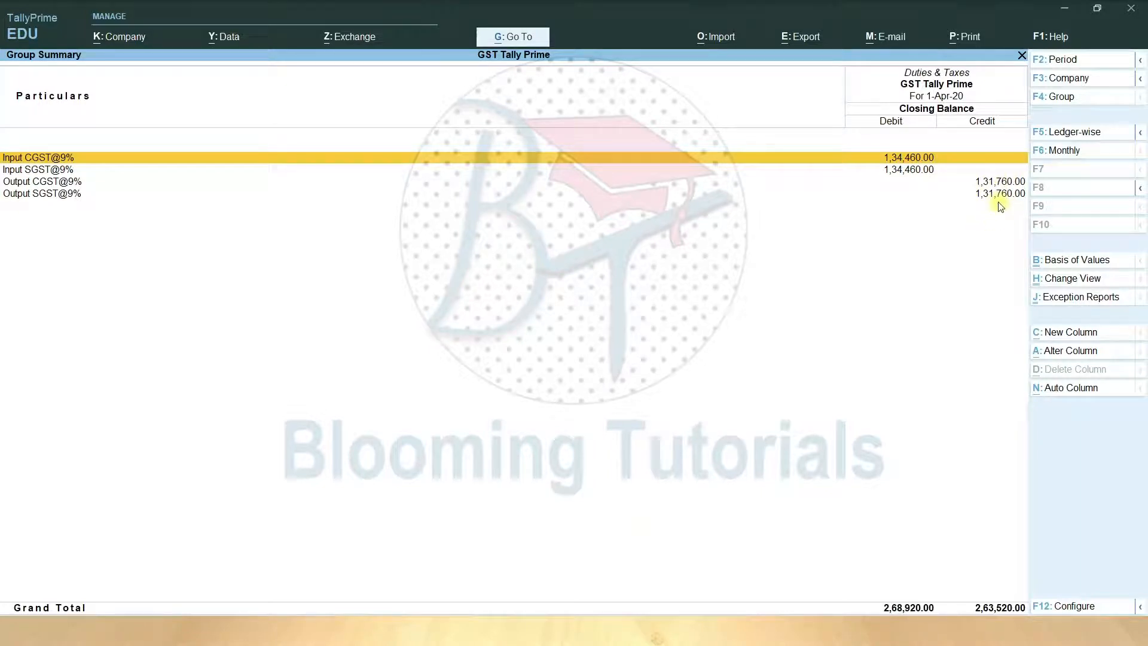
key("Escape")
key("Escape")
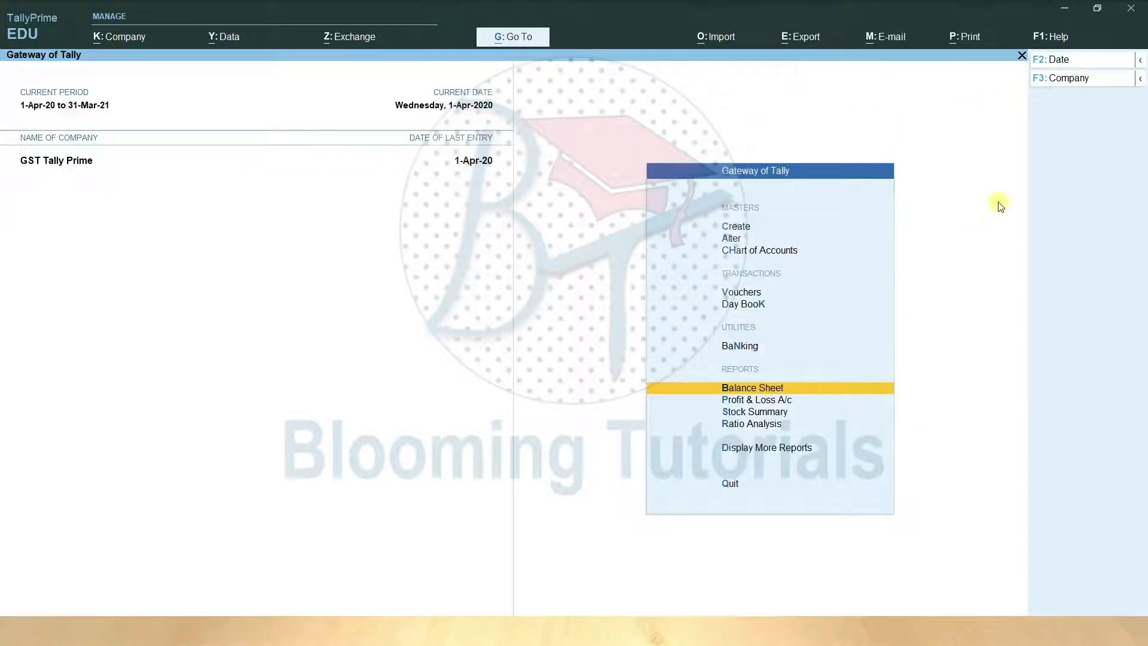
- Start a new sales voucher and set its date to 1-May-20
key("v")
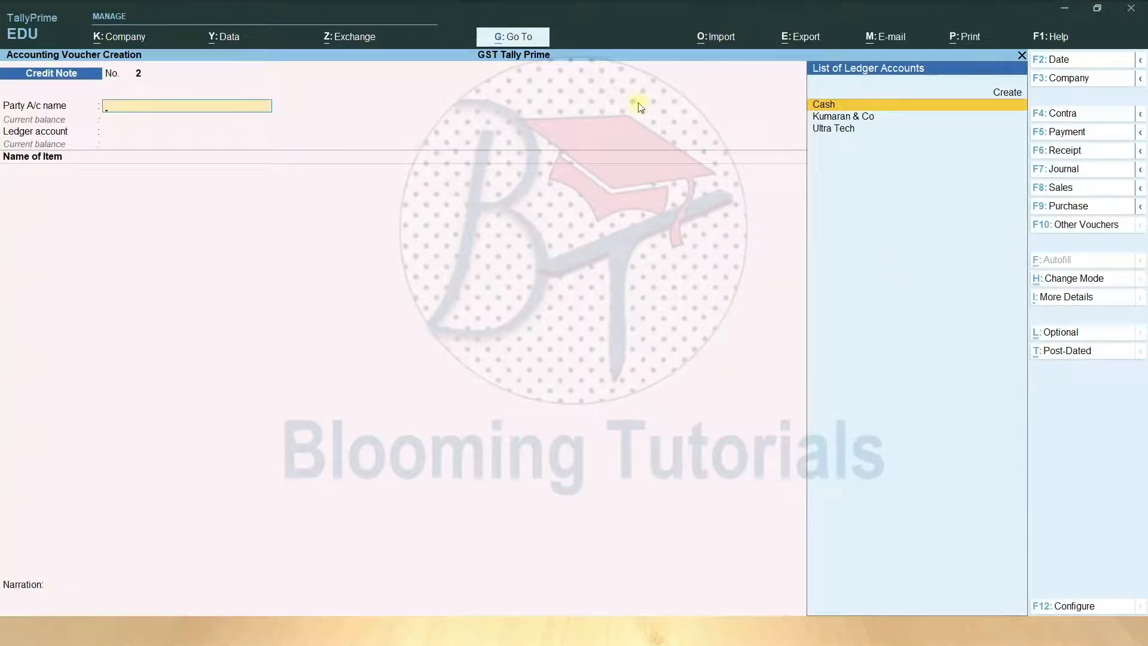
left_click(1059, 190)
key("F2")
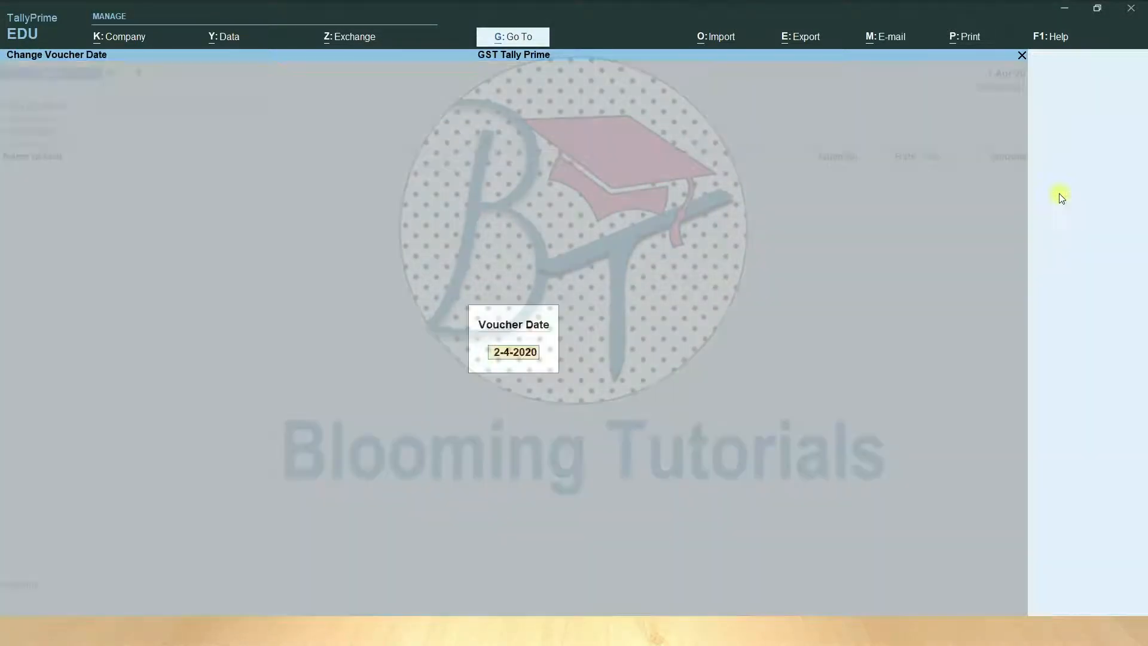
type("1.5")
key("Return")
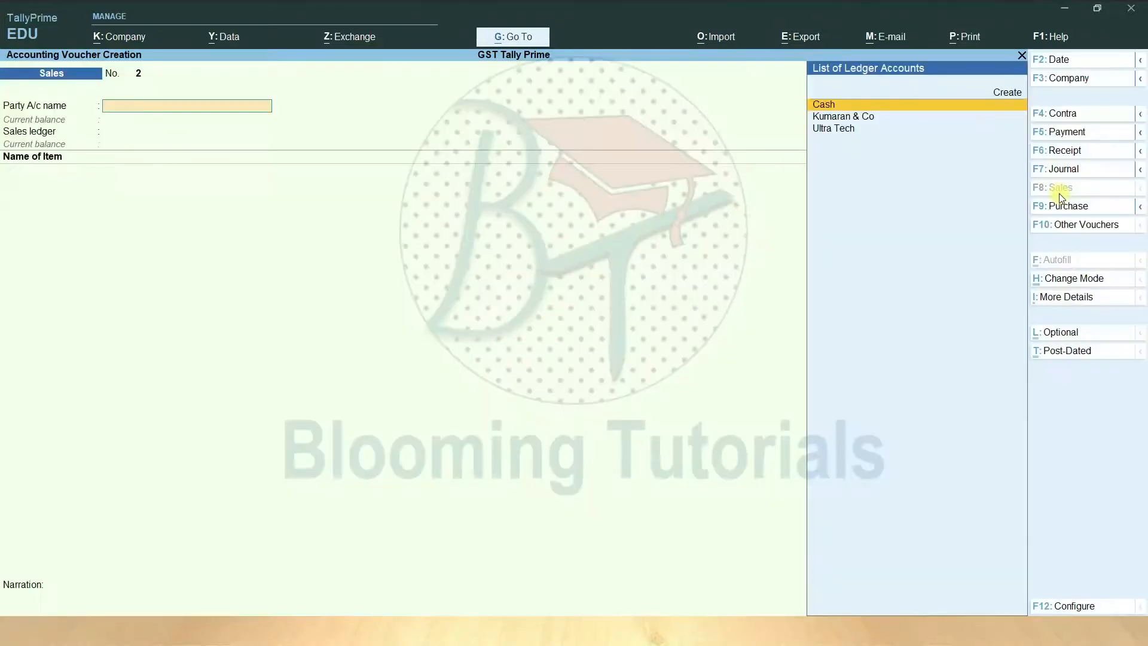
- Choose Kumaran & Co as the party, accept the party details and select Sales@18% as the sales ledger
key("Down")
key("Return")
key("Return")
key("Return")
key("Return")
key("Return")
key("Return")
key("Return")
key("Return")
key("Return")
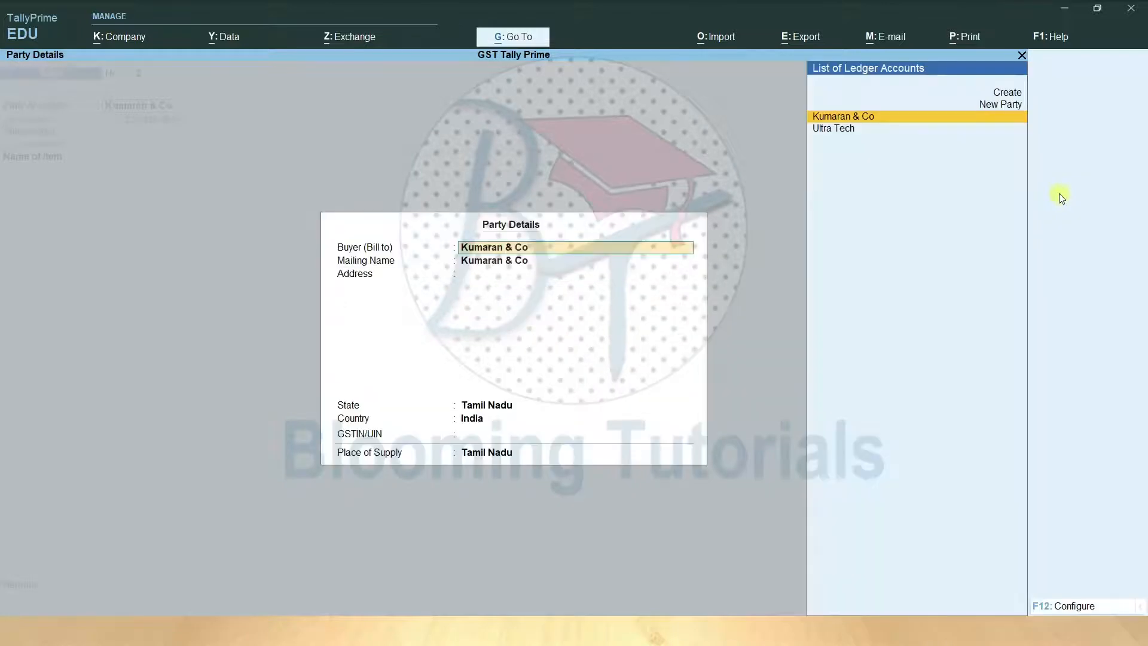
key("ctrl+a")
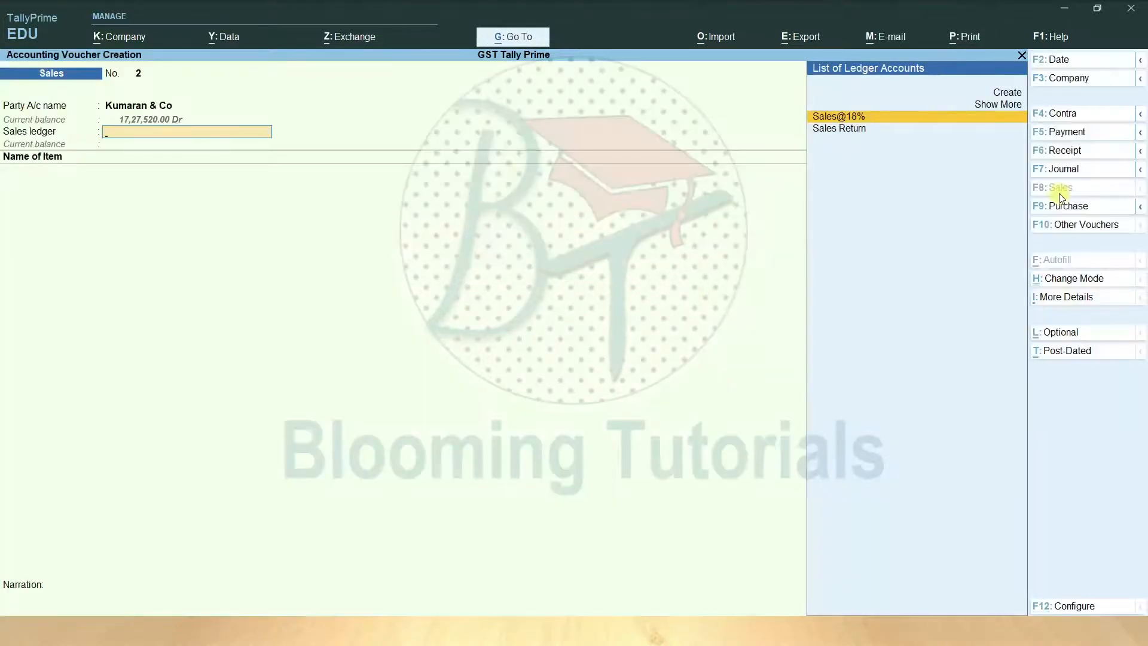
key("Return")
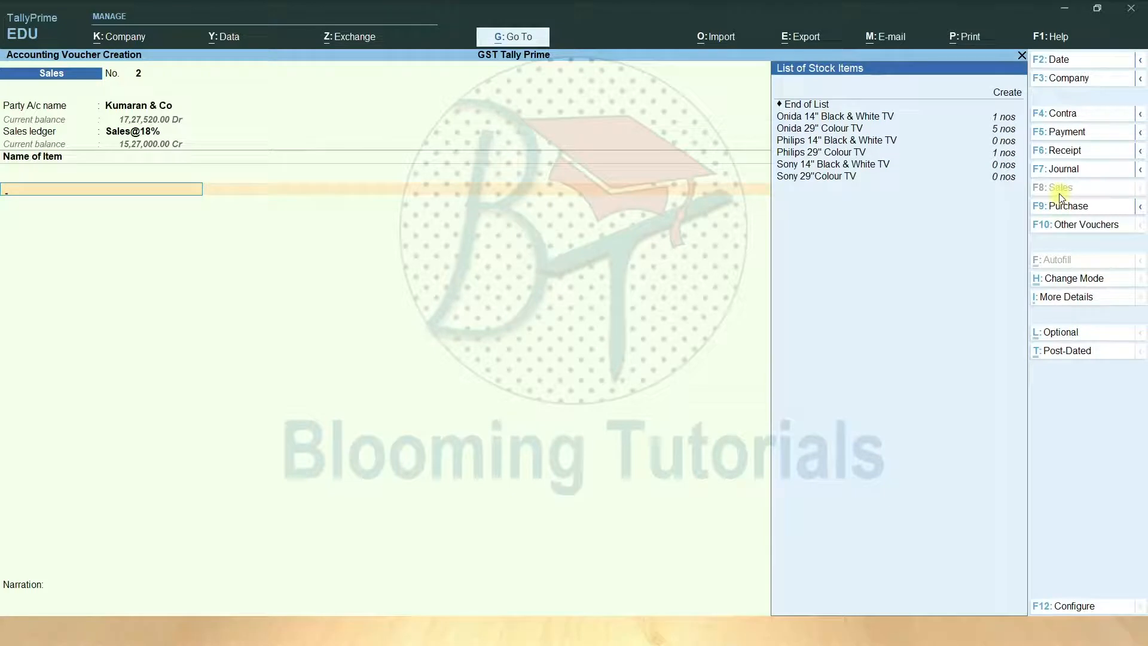
- Add Onida 14" Black & White TV to the sales voucher with 1 nos at 35,000 per nos
key("Down")
key("Down")
key("Up")
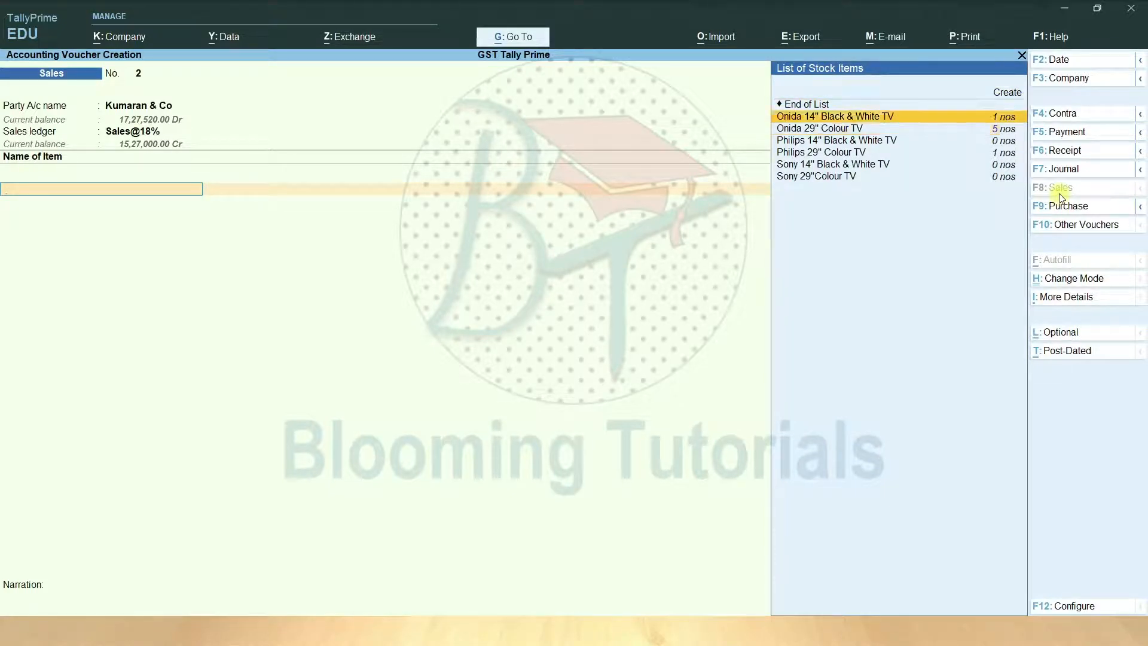
key("Return")
key("Return")
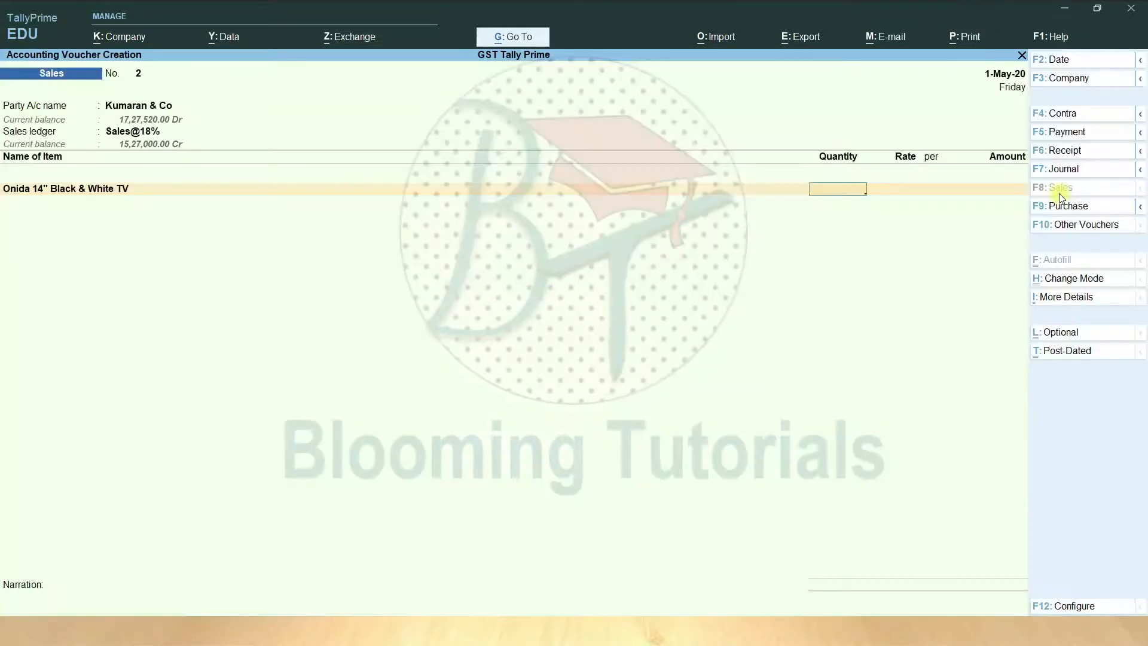
type("1")
key("Return")
key("Return")
key("Return")
key("Return")
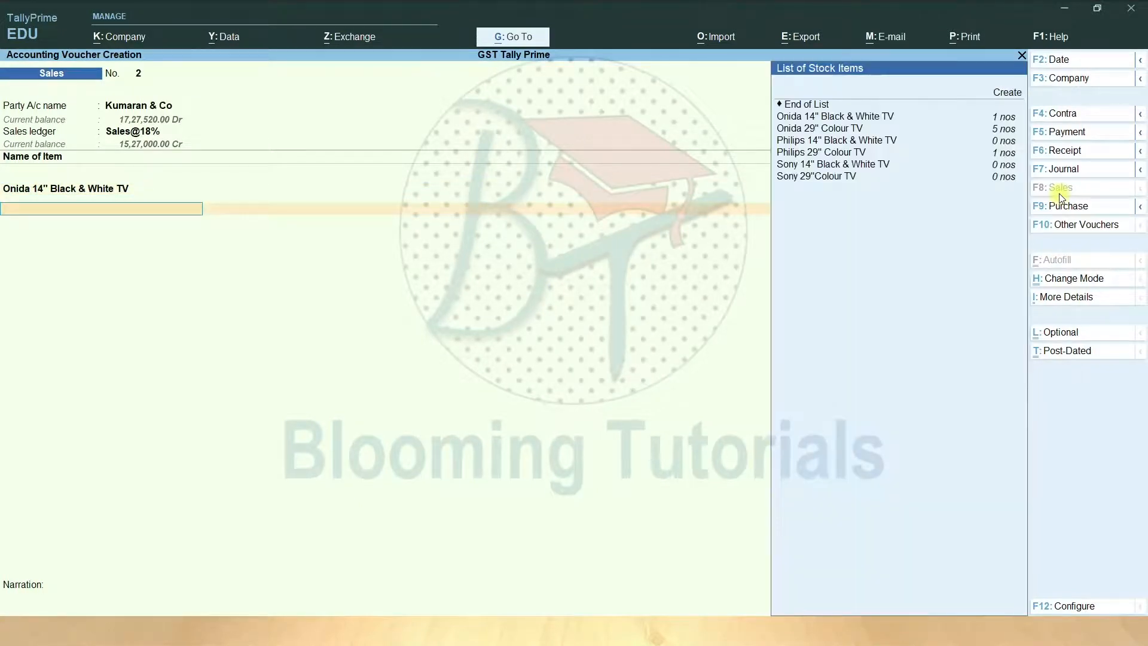
- Add Onida 29" Colour TV to the sales voucher with 5 nos at 36,000 per nos
key("Down")
key("Down")
key("Return")
key("Return")
type("5")
key("Return")
key("Return")
key("Return")
key("Return")
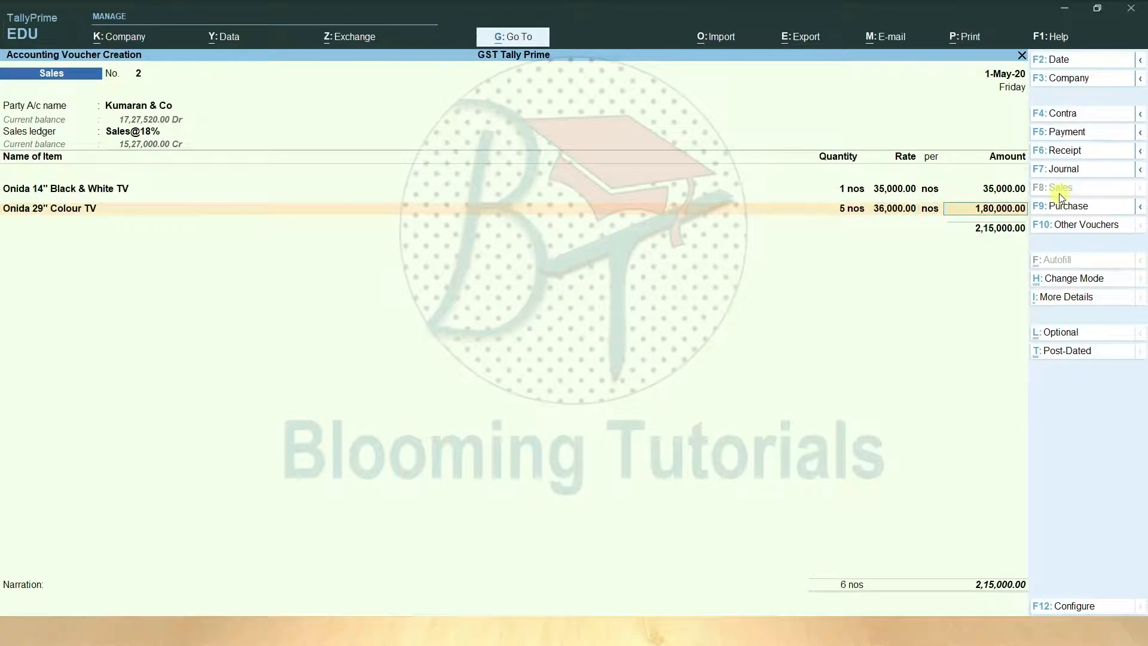
key("Down")
key("Down")
key("Down")
key("Down")
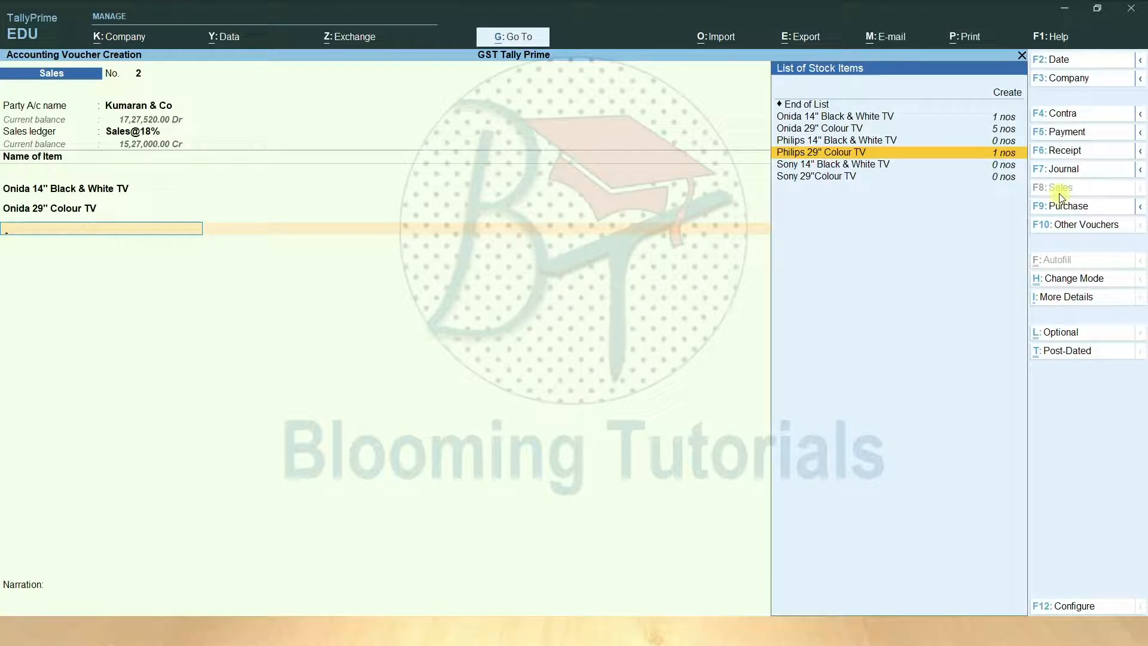
key("Up")
key("Up")
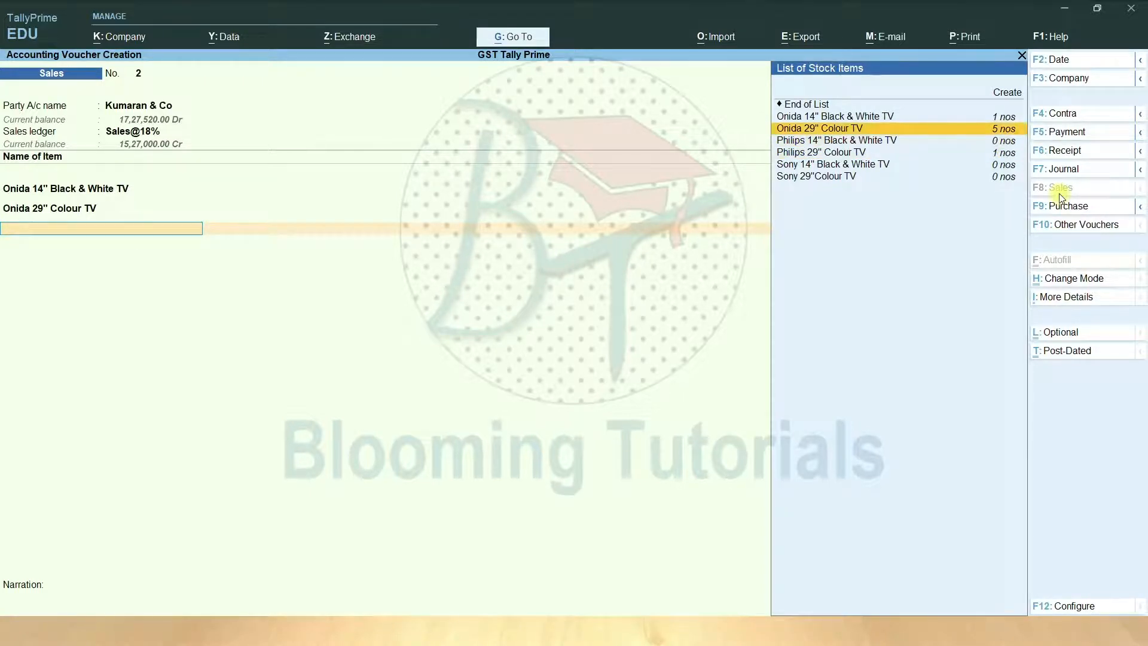
- Remove the Onida 14" Black & White TV line from the sales voucher
key("BackSpace")
key("BackSpace")
key("BackSpace")
key("BackSpace")
key("BackSpace")
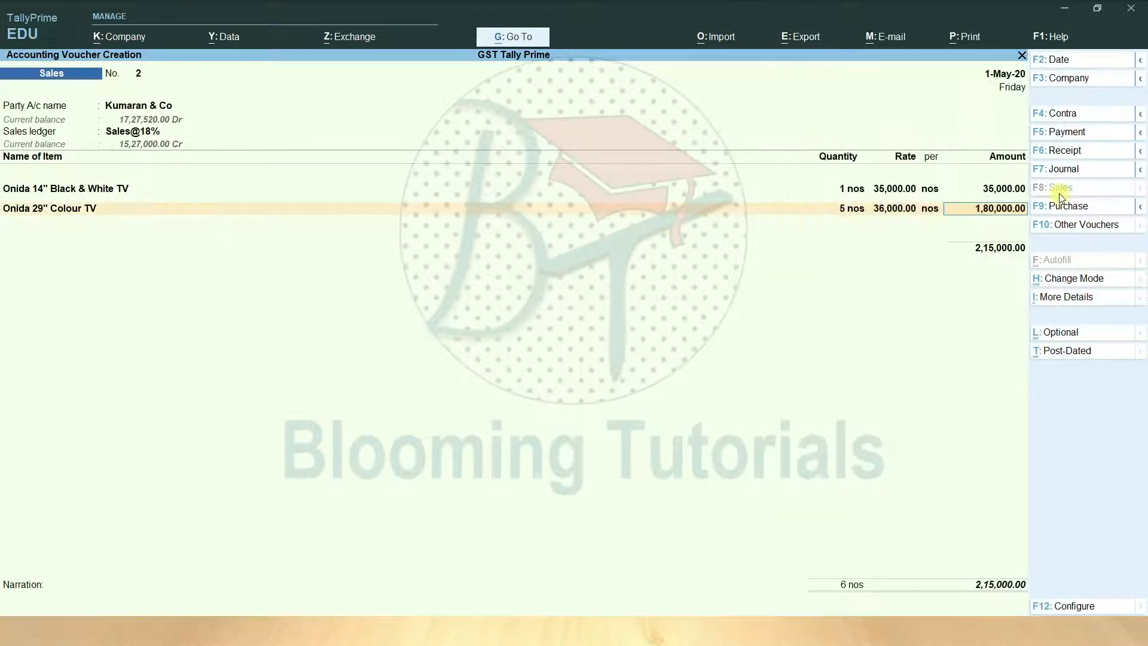
key("BackSpace")
key("BackSpace")
key("BackSpace")
key("BackSpace")
key("BackSpace")
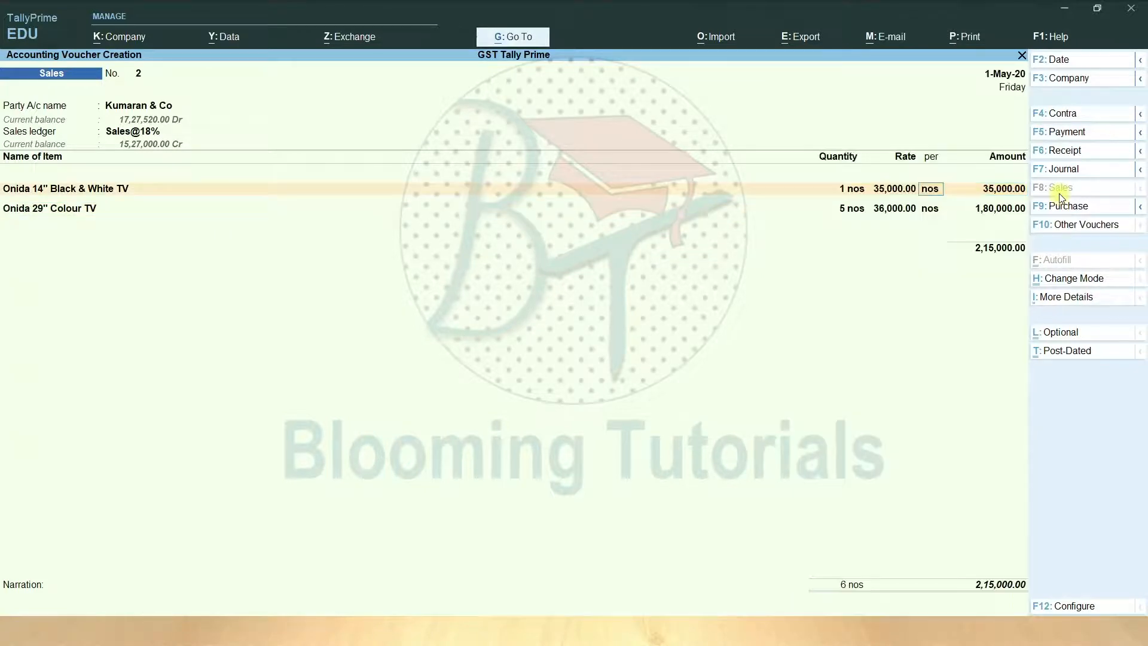
key("BackSpace")
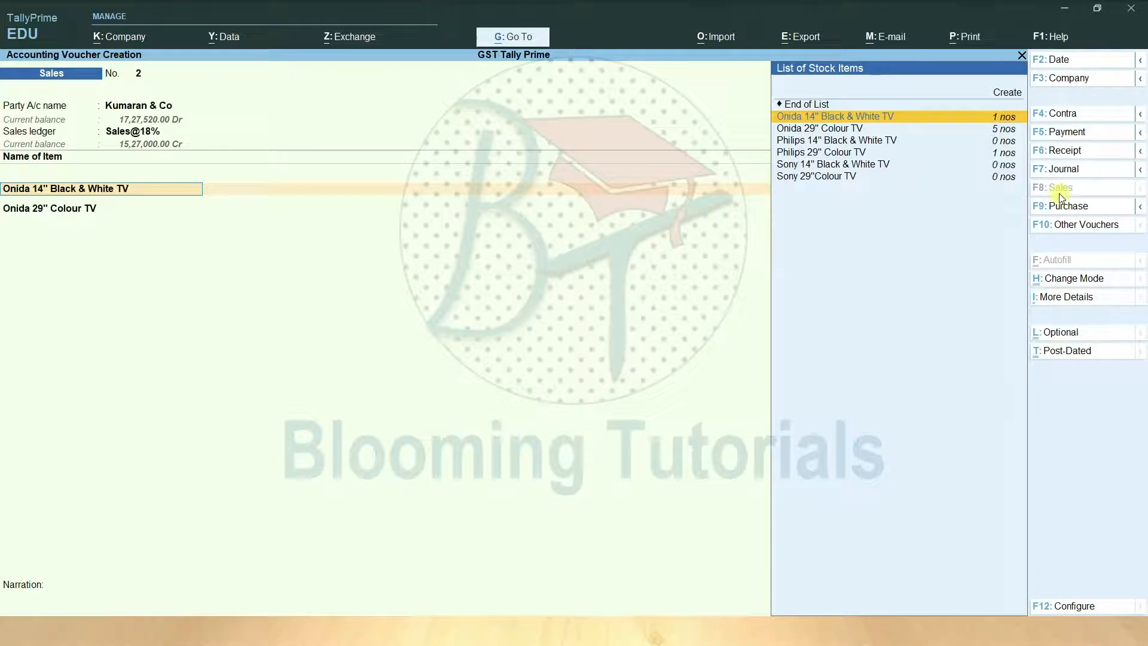
key("Up")
key("Return")
key("Return")
key("Return")
key("Return")
key("Return")
key("Return")
key("Return")
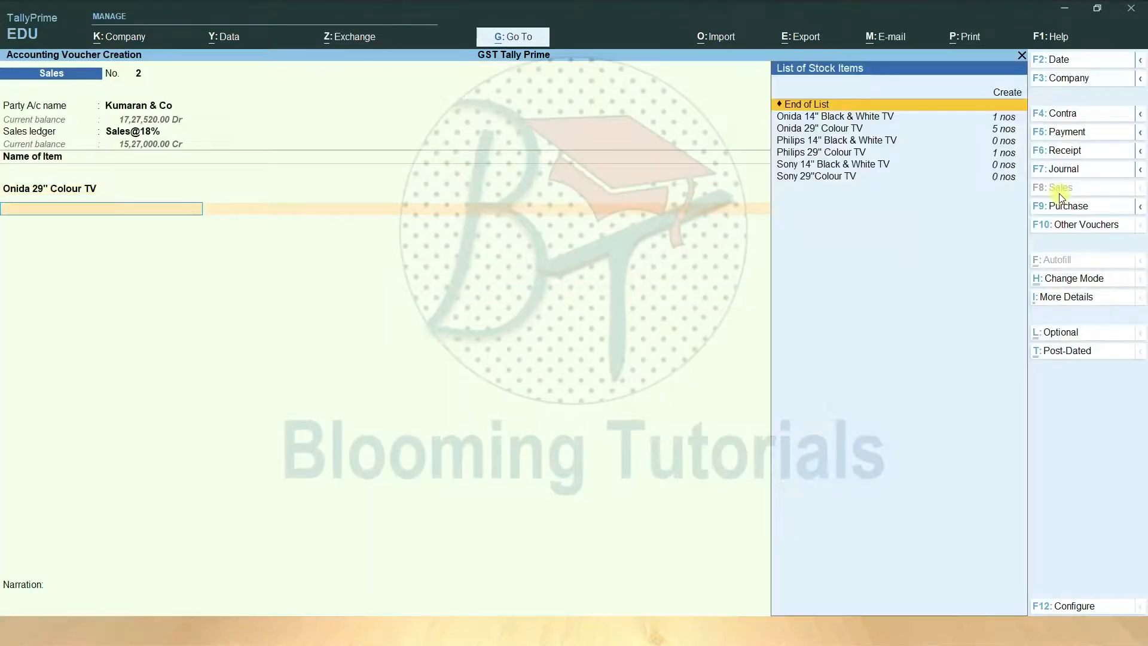
- End the item list and add the Output CGST@9% ledger to the sales voucher
key("Return")
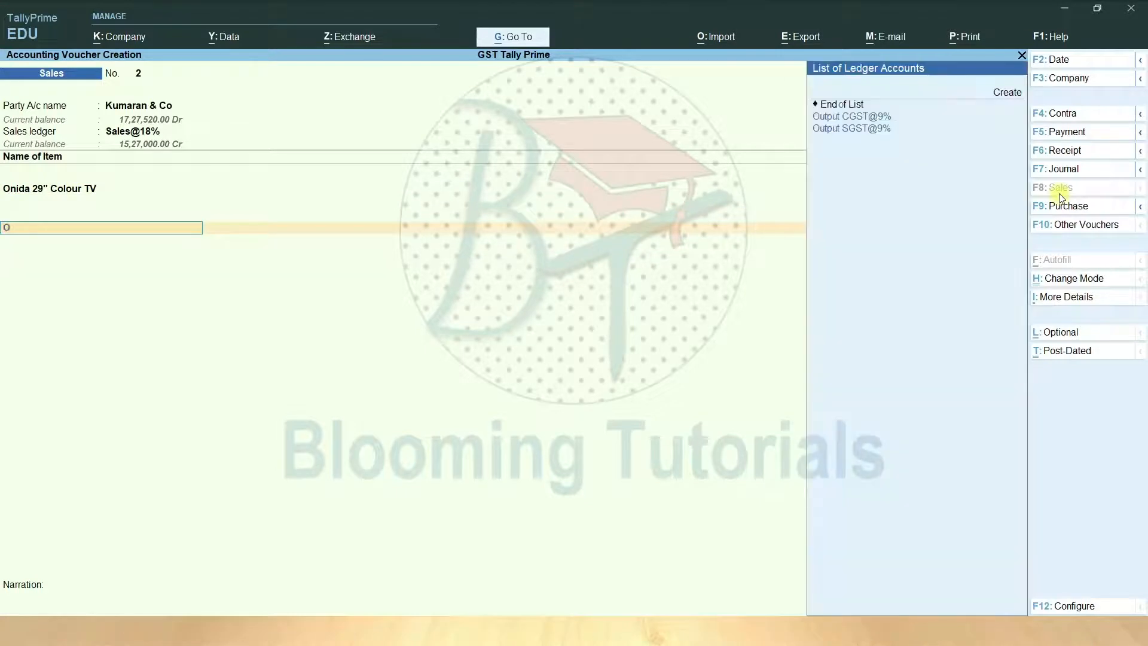
key("Down")
key("Return")
key("Return")
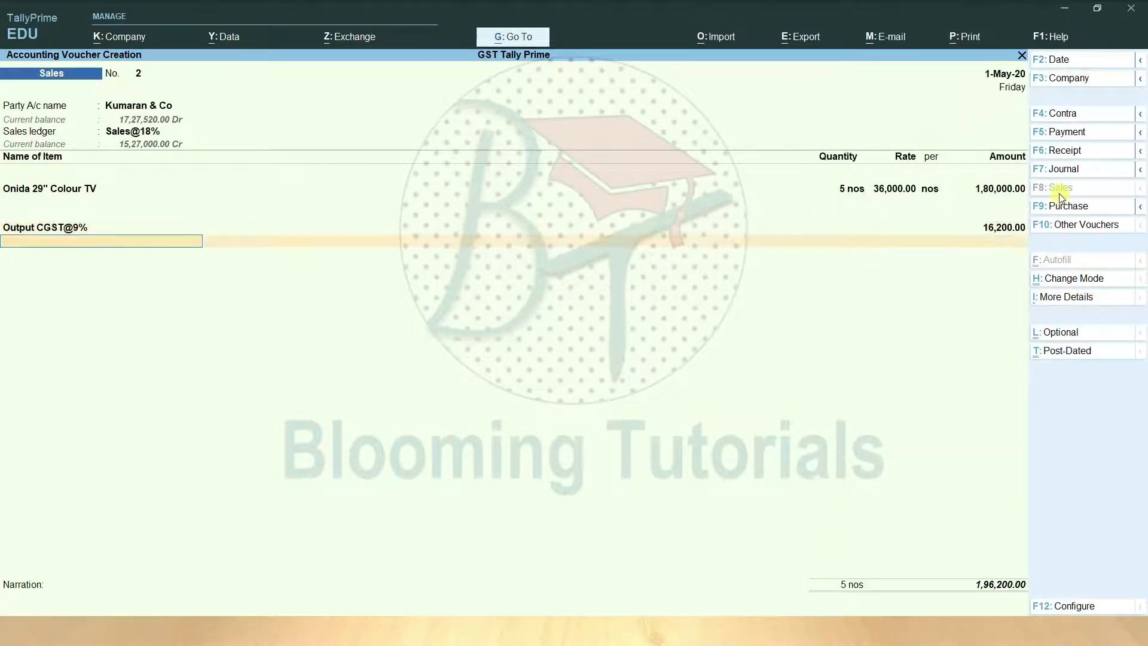
key("Down")
key("Down")
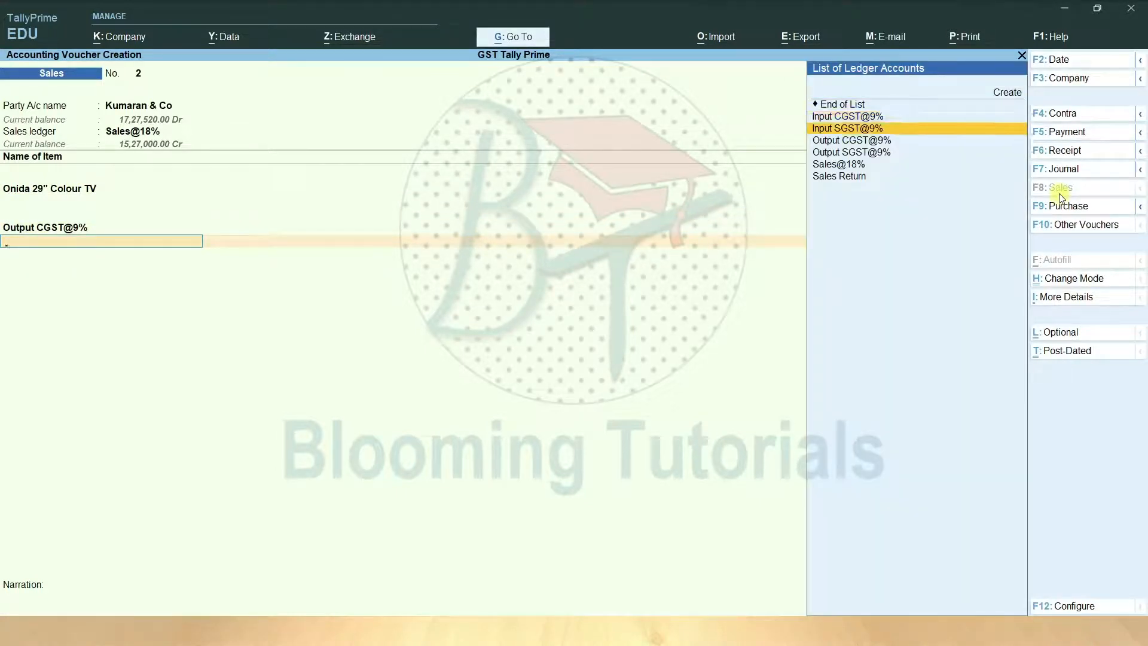
key("Return")
key("Return")
key("BackSpace")
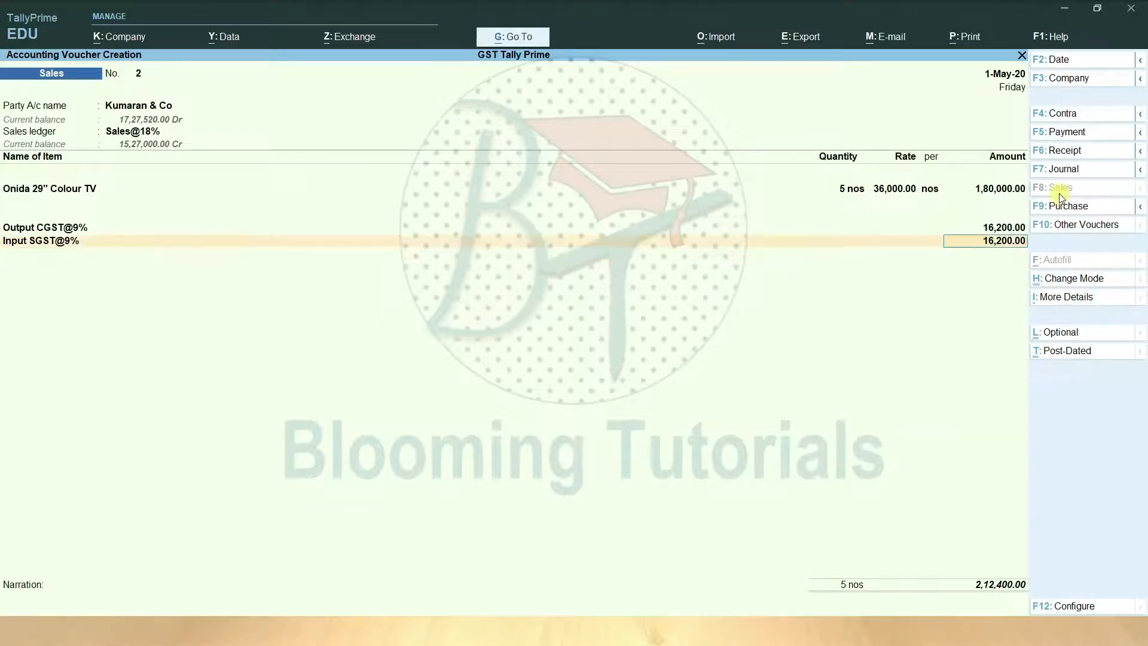
key("BackSpace")
- Add Output SGST@9% as the second tax ledger of the sales voucher
key("Down")
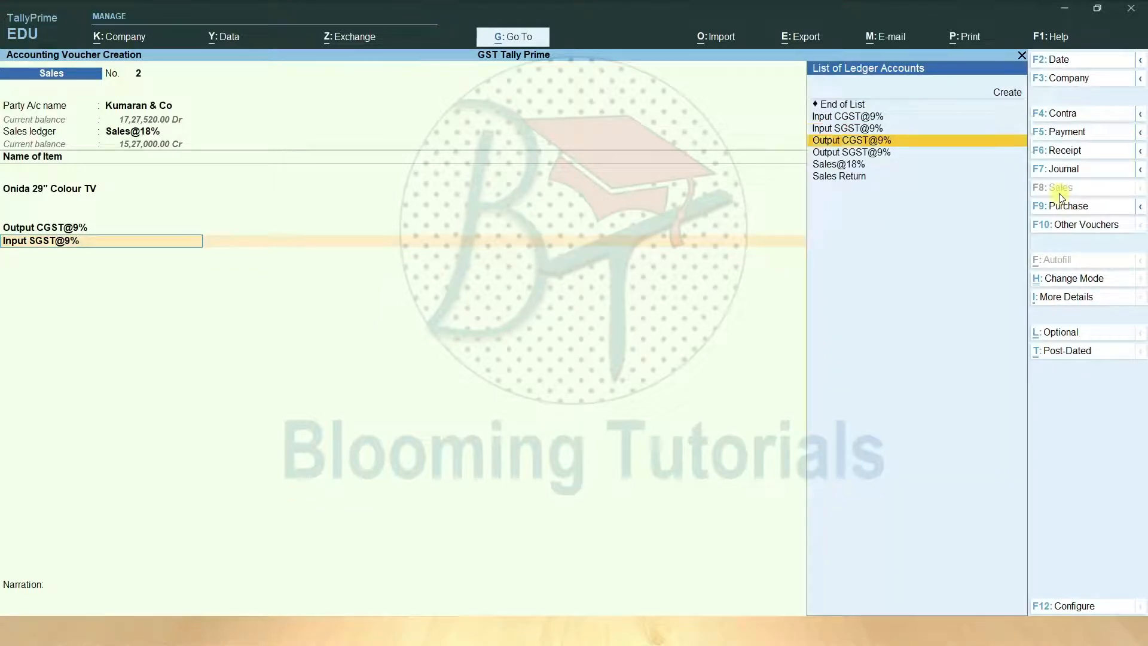
key("Down")
key("Return")
key("Return")
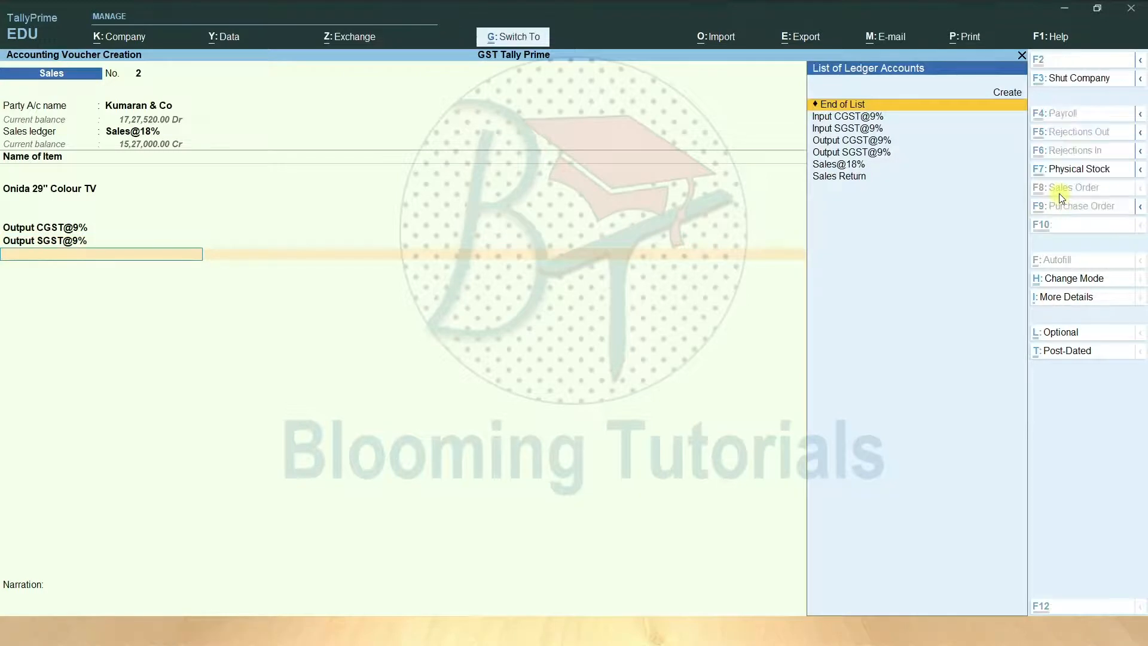
- Save the sales voucher for Kumaran & Co and leave voucher entry
key("ctrl+a")
key("Escape")
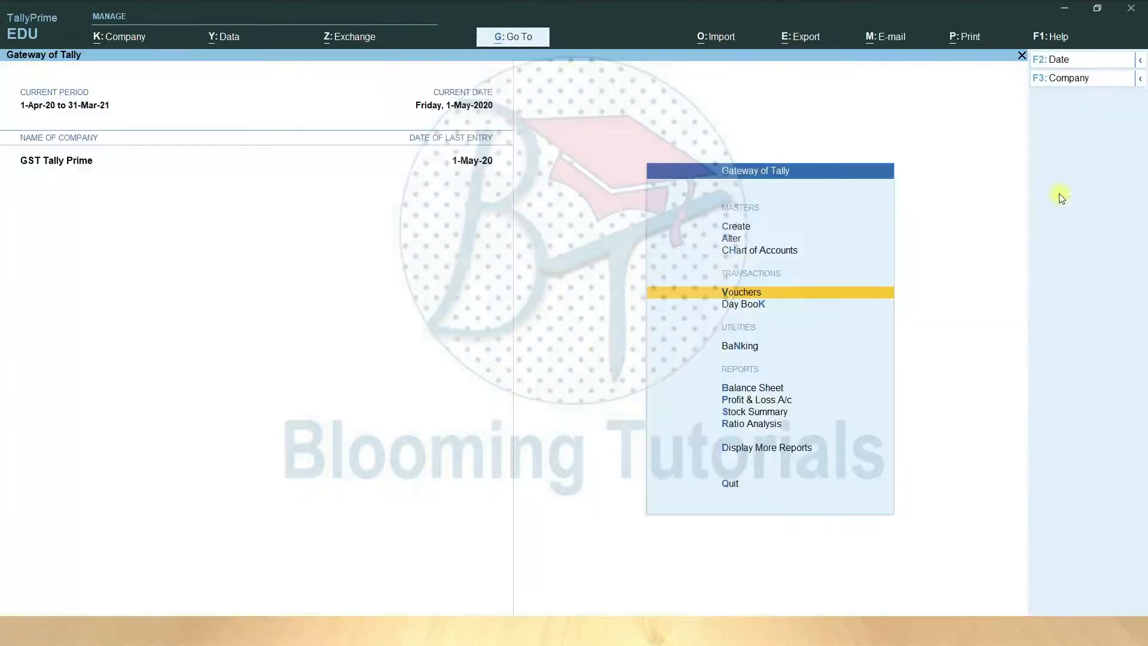
- Show the balance sheet in detailed form and drill down into the Duties & Taxes group
left_click(727, 389)
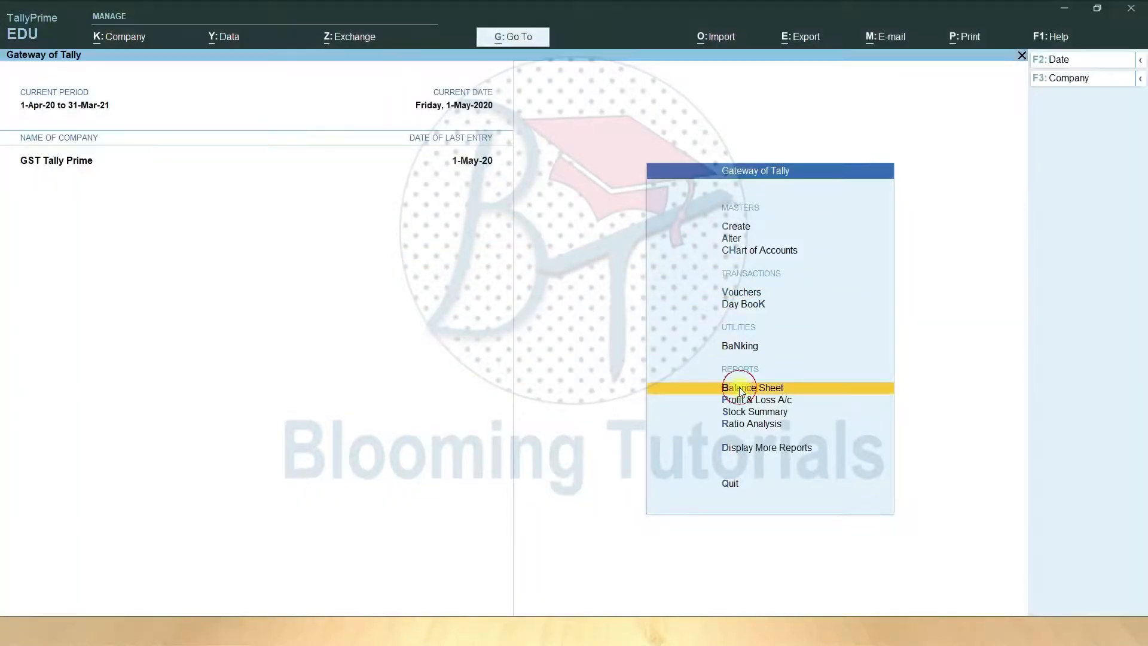
key("alt+F5")
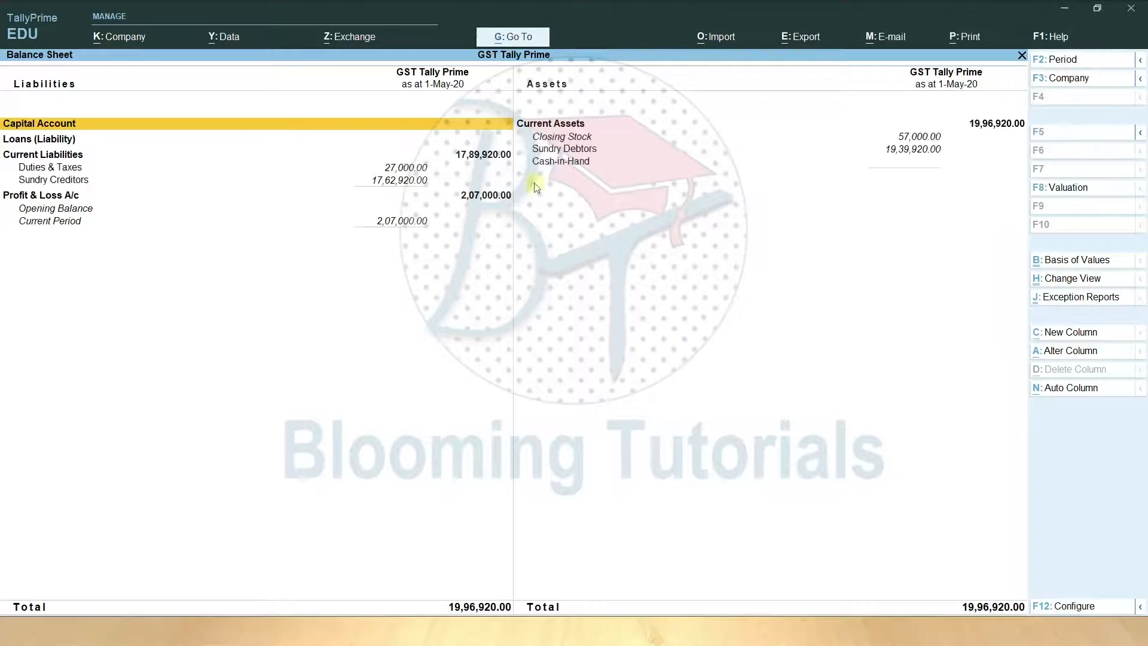
left_click(392, 168)
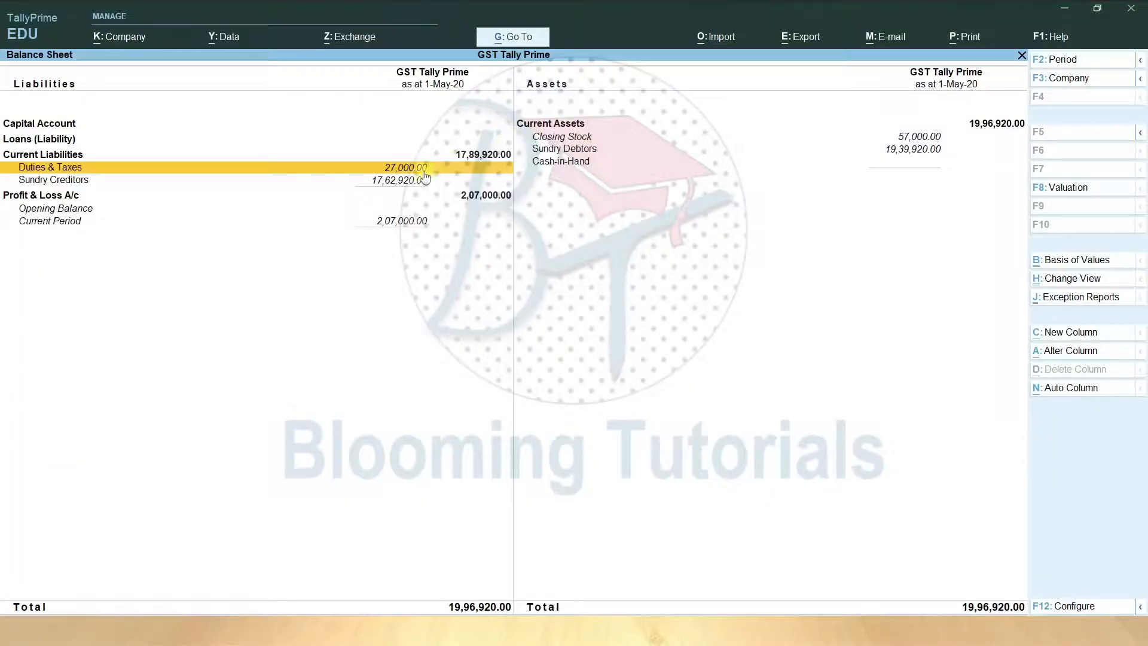
left_click(425, 174)
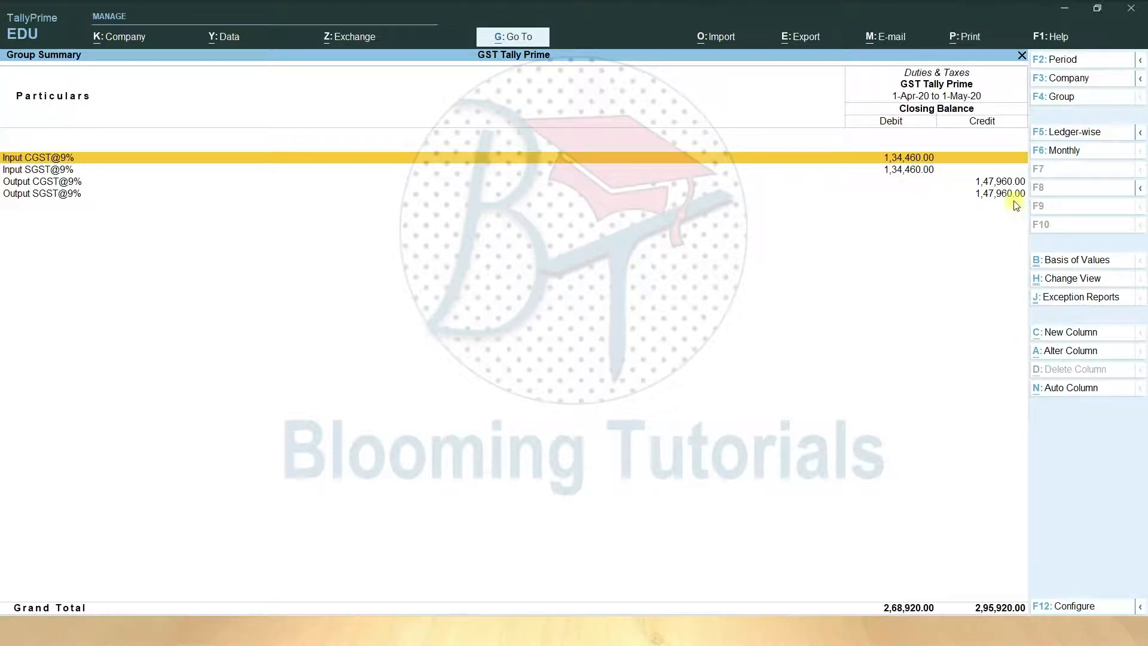
key("ctrl+n")
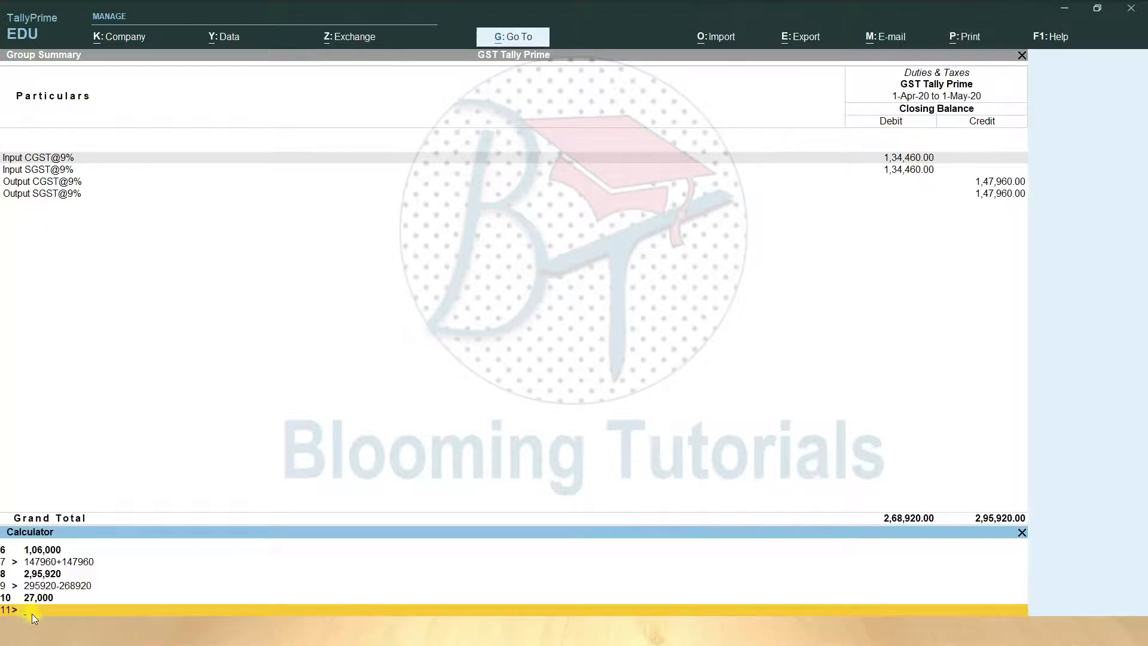
key("ctrl+m")
key("Escape")
key("Escape")
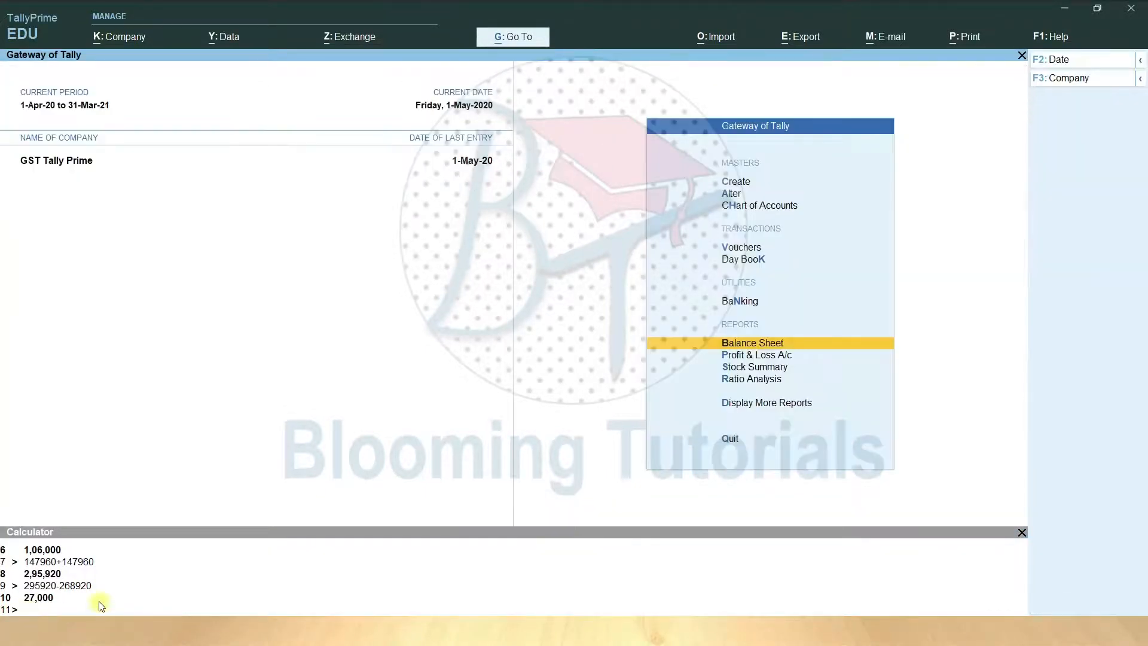
- Check the Duties & Taxes line under Current Liabilities in the detailed balance sheet, and close the report
key("Return")
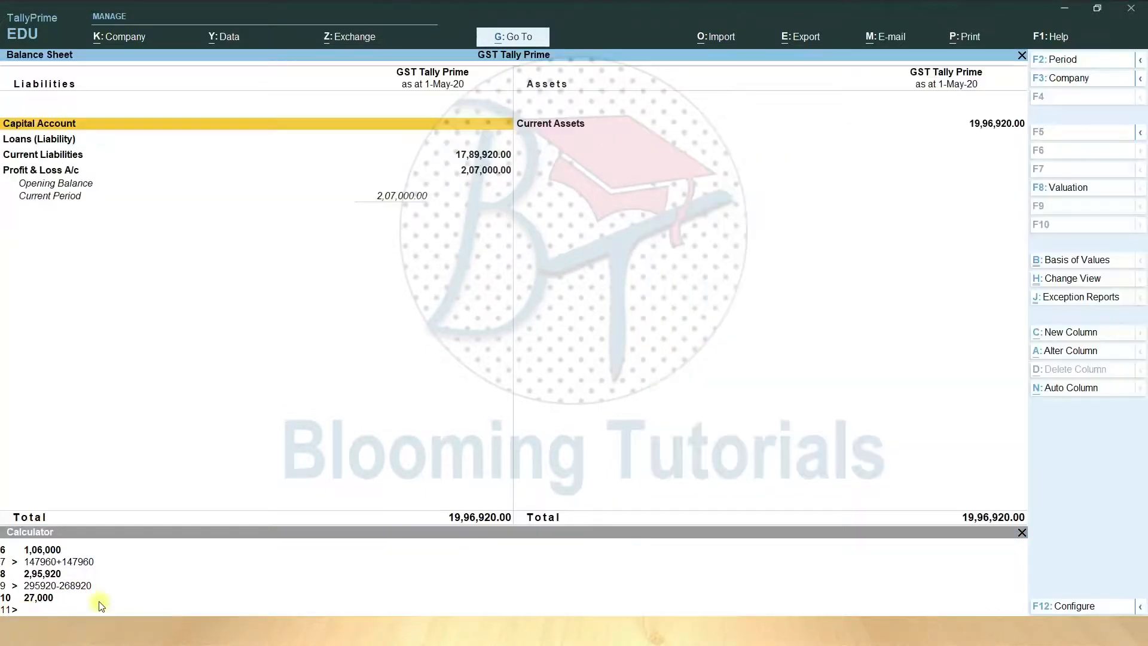
left_click(53, 156)
key("alt+F5")
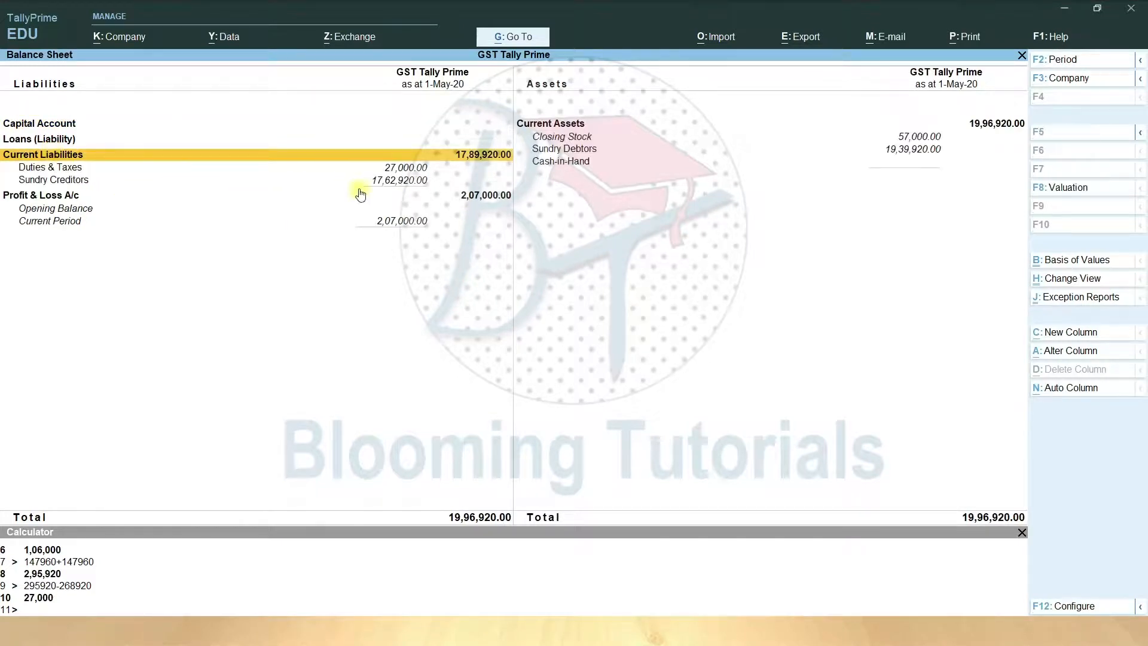
left_click(410, 169)
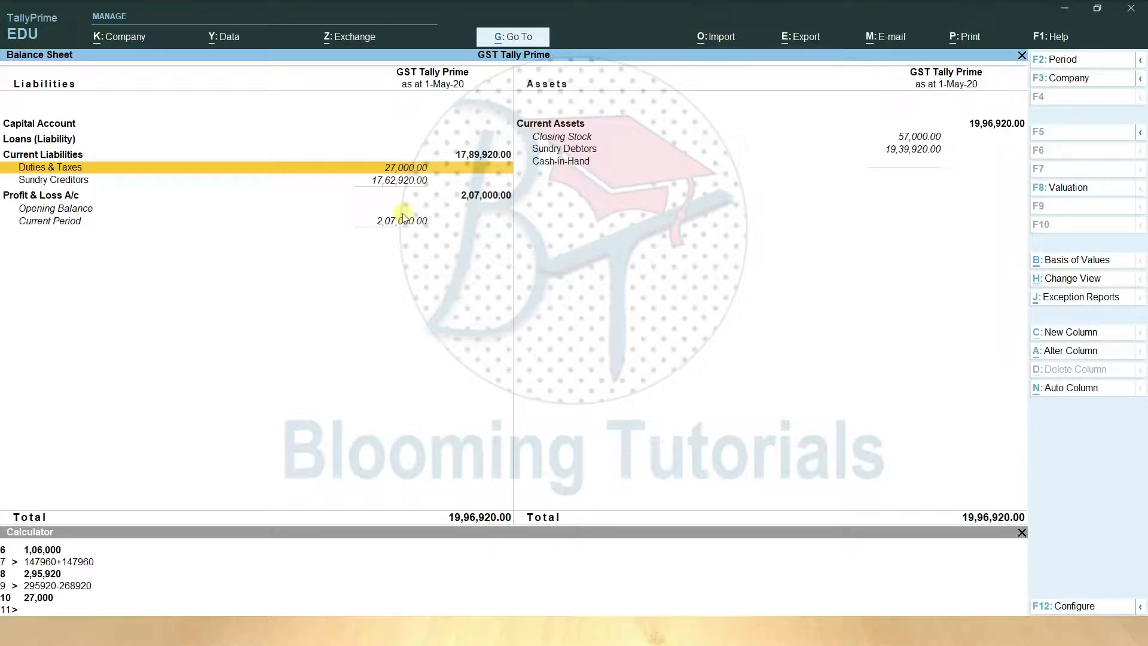
key("Escape")
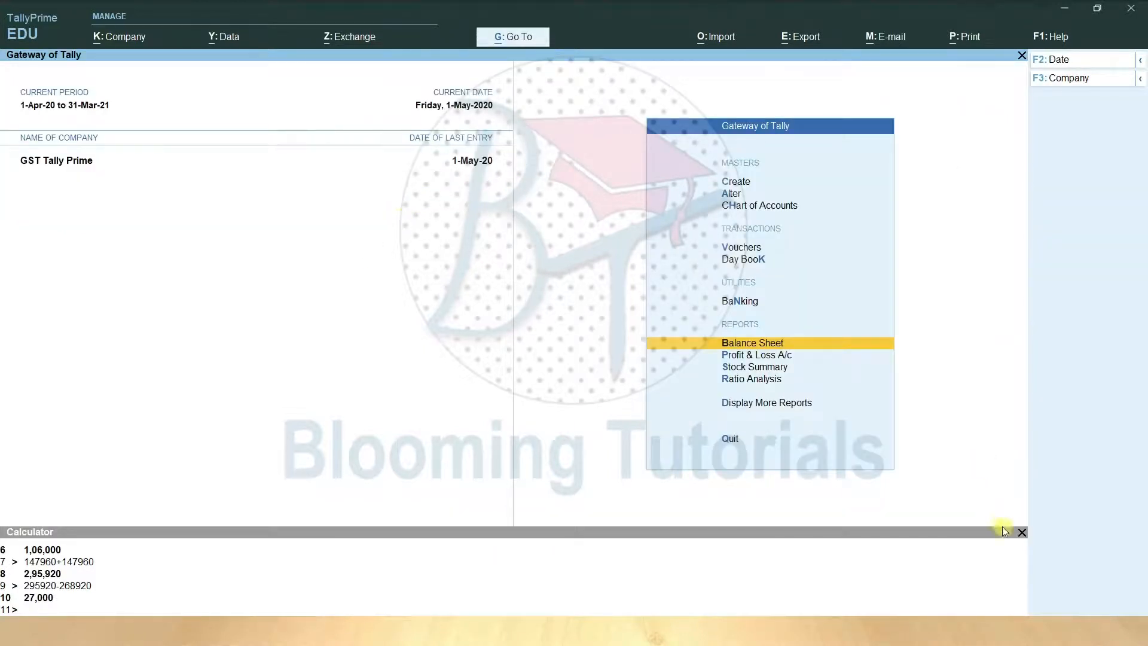
- Reopen the balance sheet in detailed form and display the ledger breakdown of Duties & Taxes
left_click(747, 344)
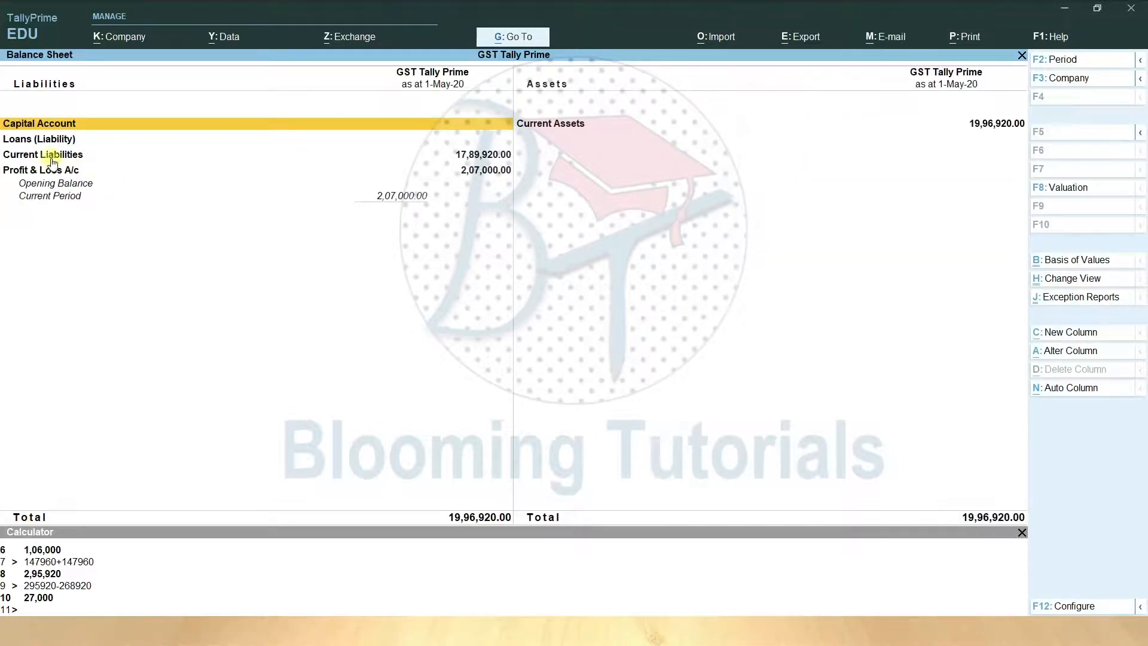
key("alt+F5")
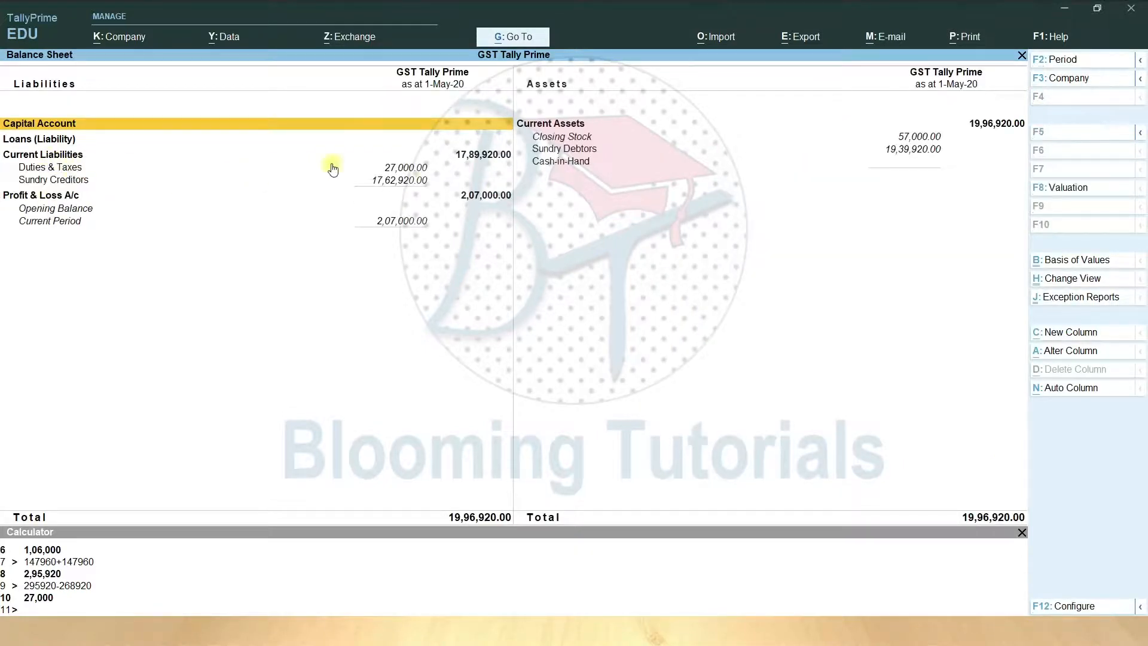
double_click(416, 172)
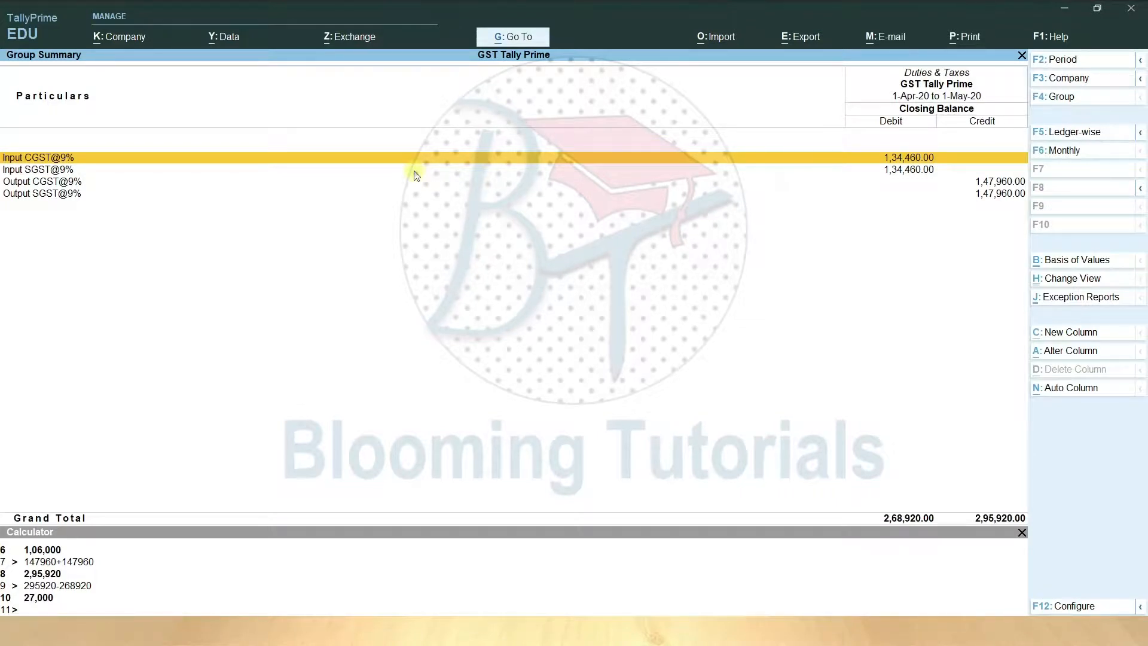
left_click(51, 609)
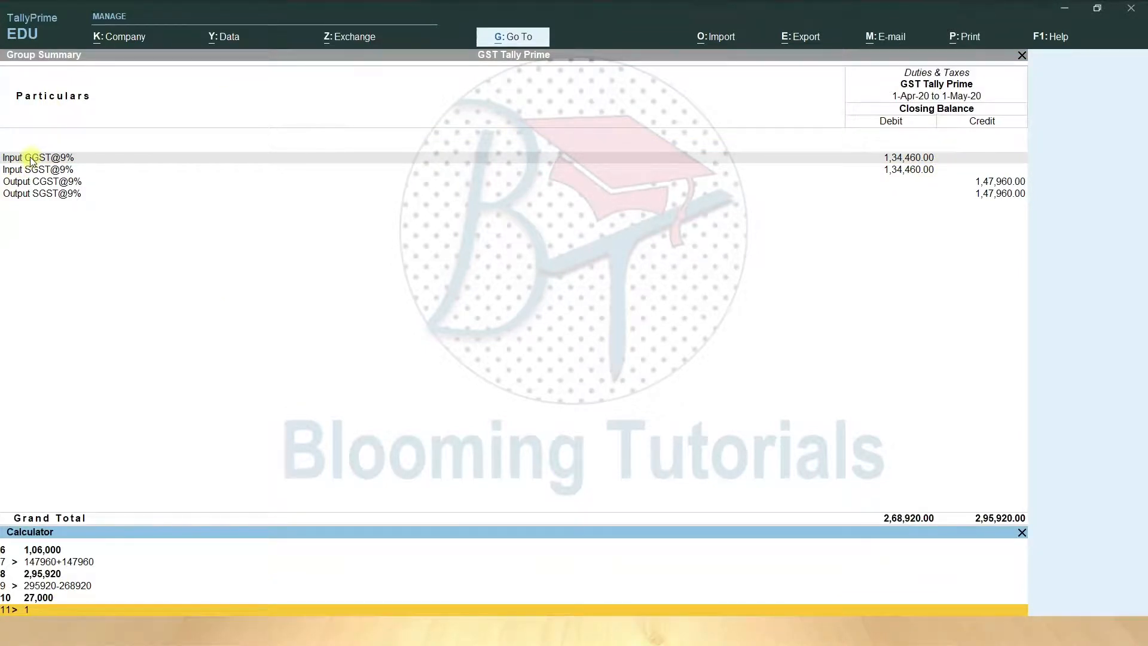
type("147960-134460")
key("Return")
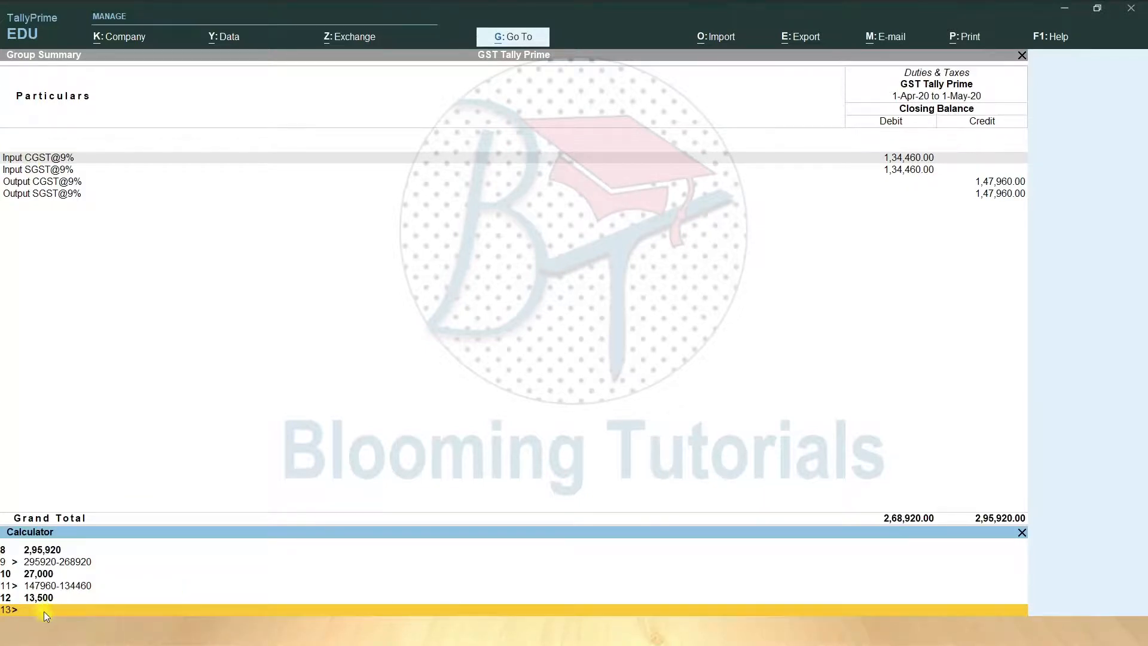
type("13500+13500")
key("Return")
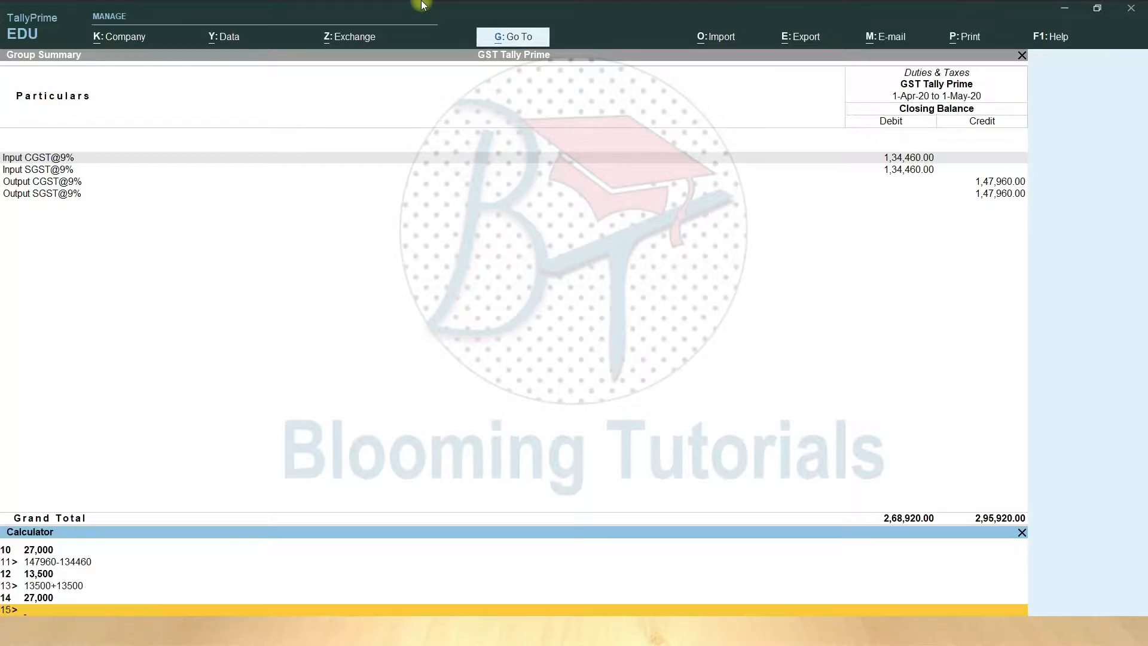
type("13500*2")
key("Return")
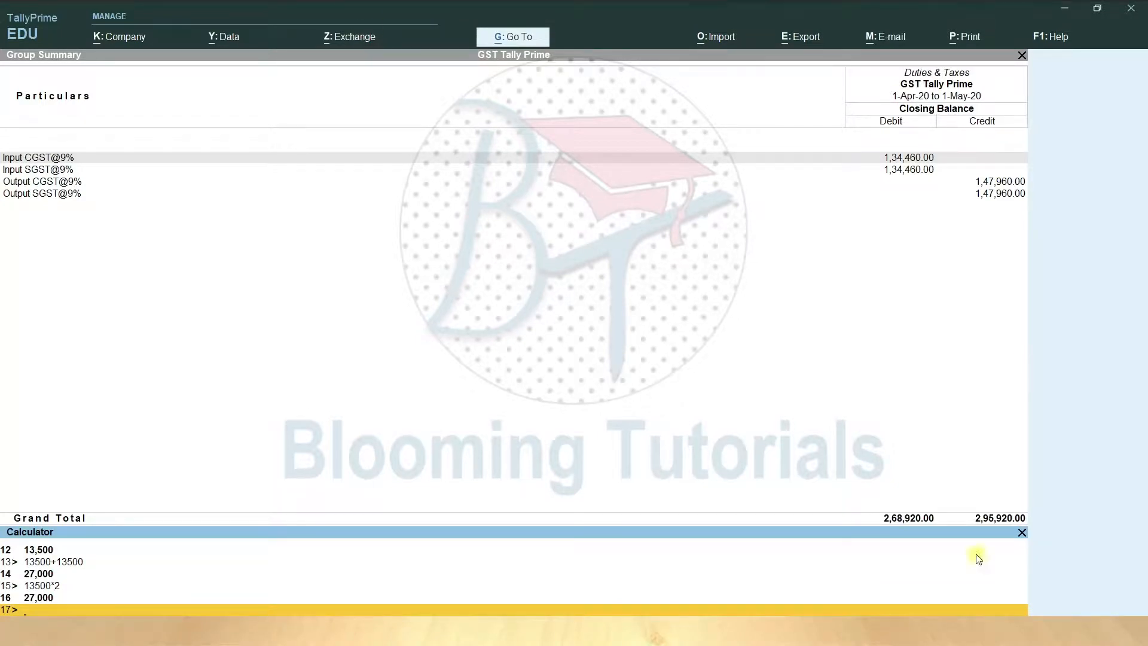
left_click(1022, 533)
key("Escape")
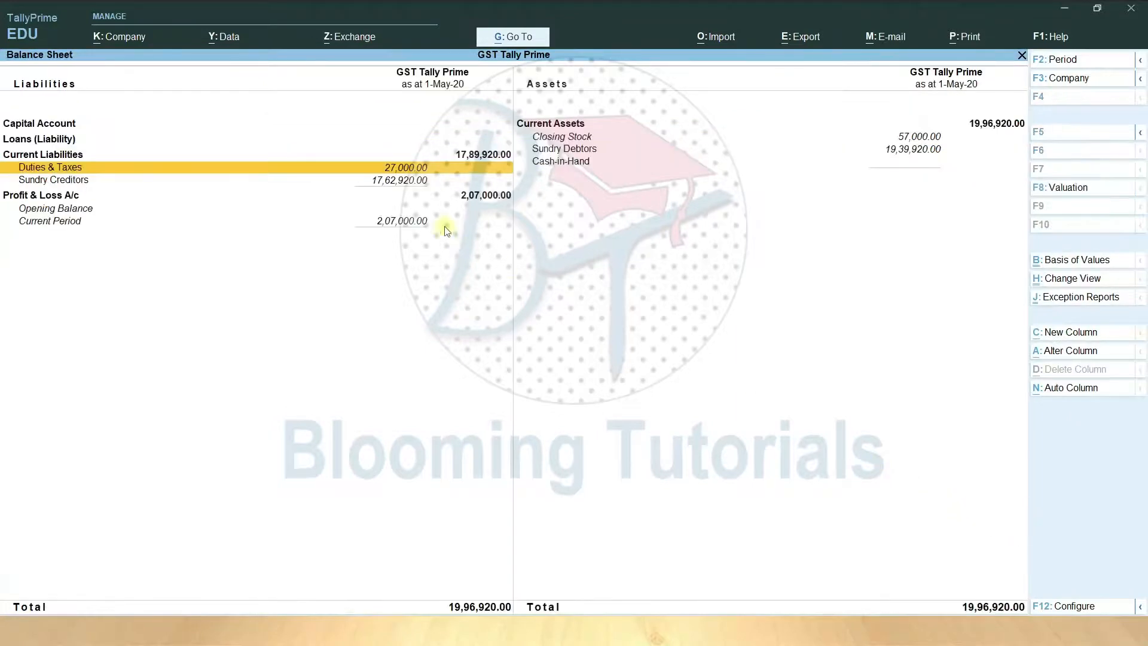
key("Escape")
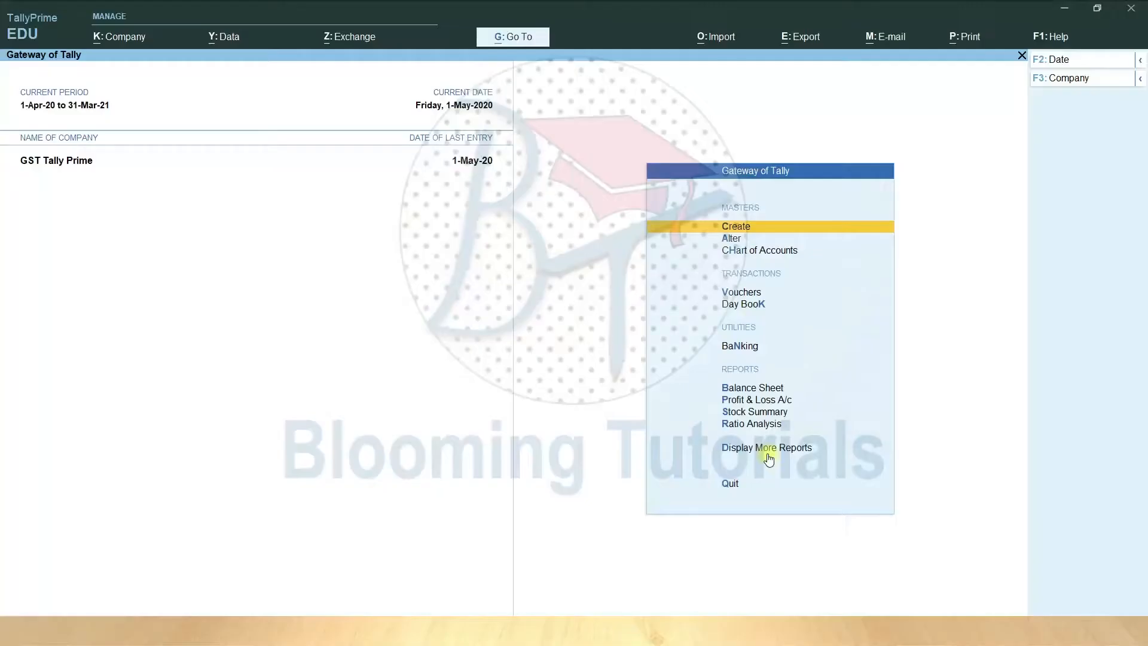
- Start a payment voucher and begin a new ledger named Hdfc under the Bank Accounts group
left_click(739, 293)
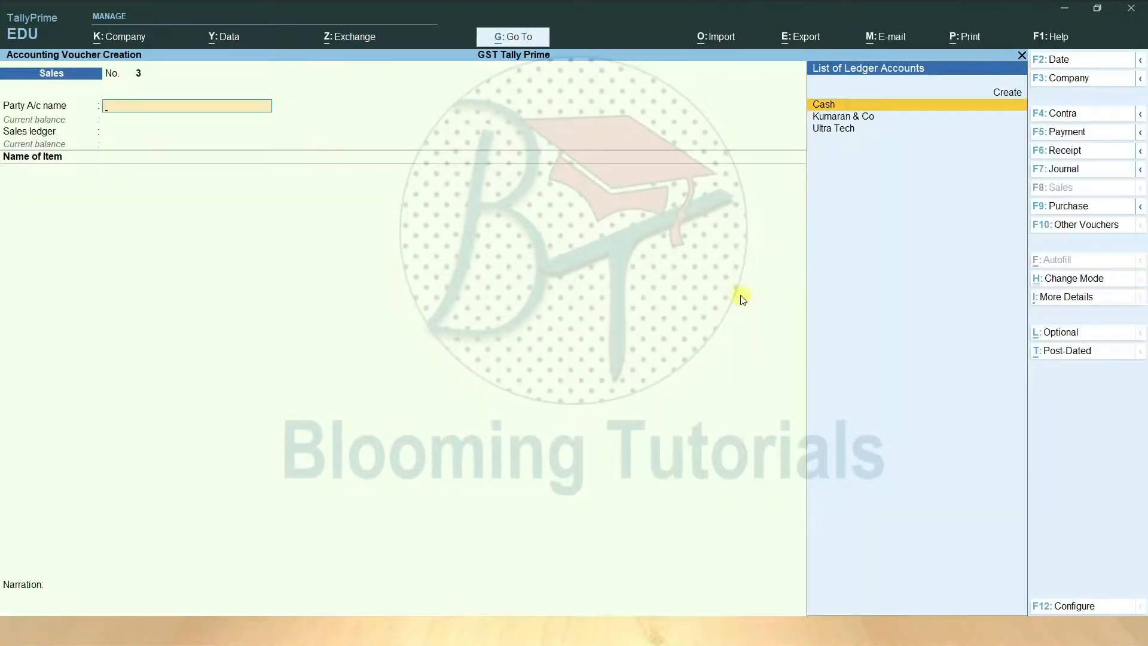
left_click(1075, 132)
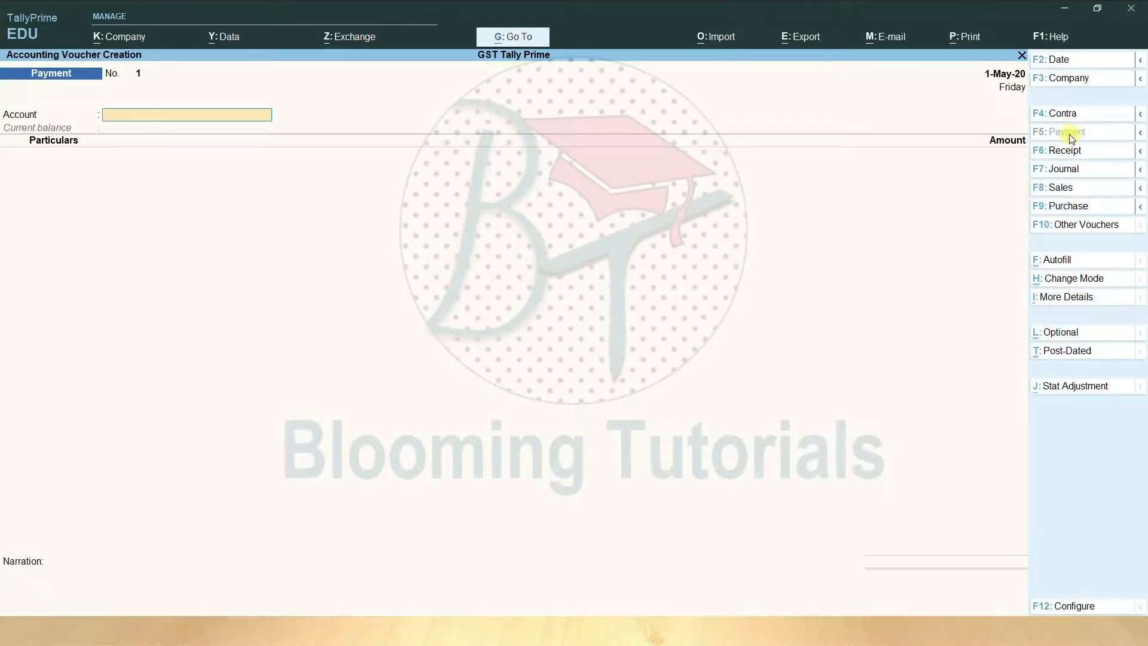
key("alt+c")
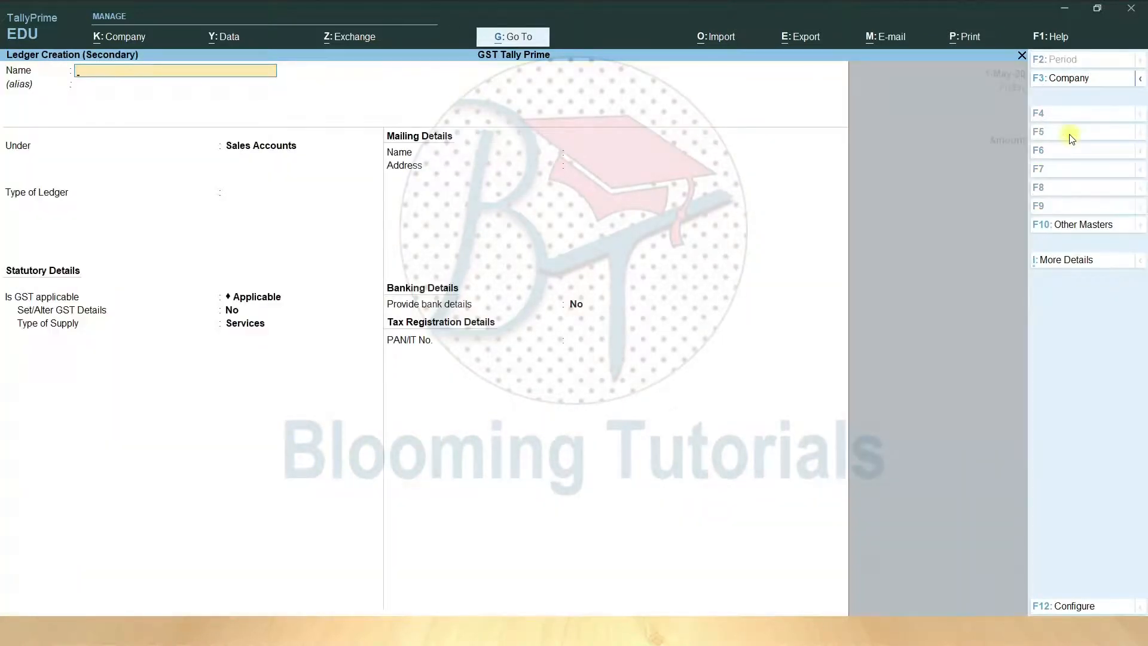
type("Hdfc")
key("Return")
type("B")
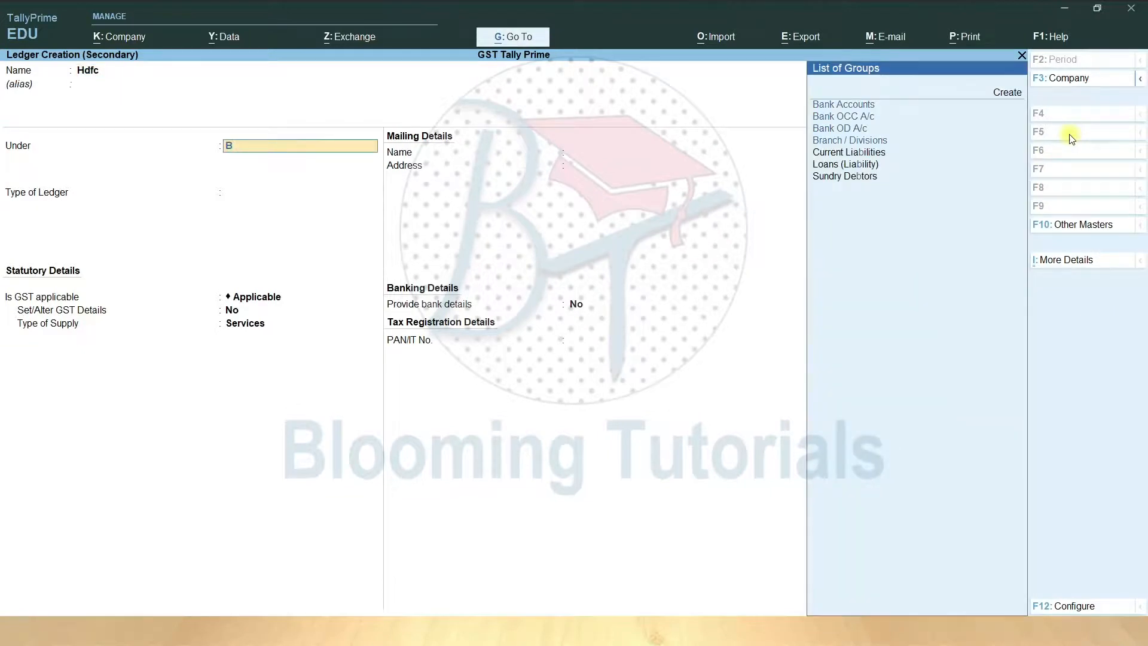
key("Return")
- Keep the default bank account, cheque, mailing and tax details of the Hdfc ledger and save it
key("Return")
key("Return")
key("Return")
key("Return")
key("Return")
key("Return")
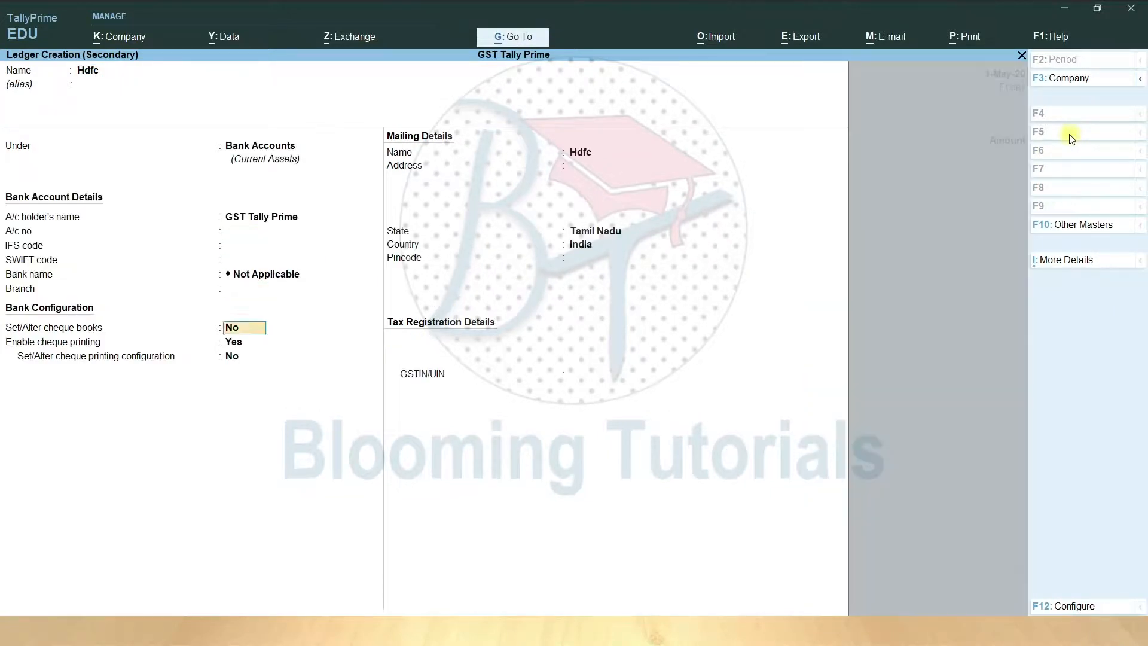
key("Return")
key("Return")
key("Return")
key("Return")
key("Return")
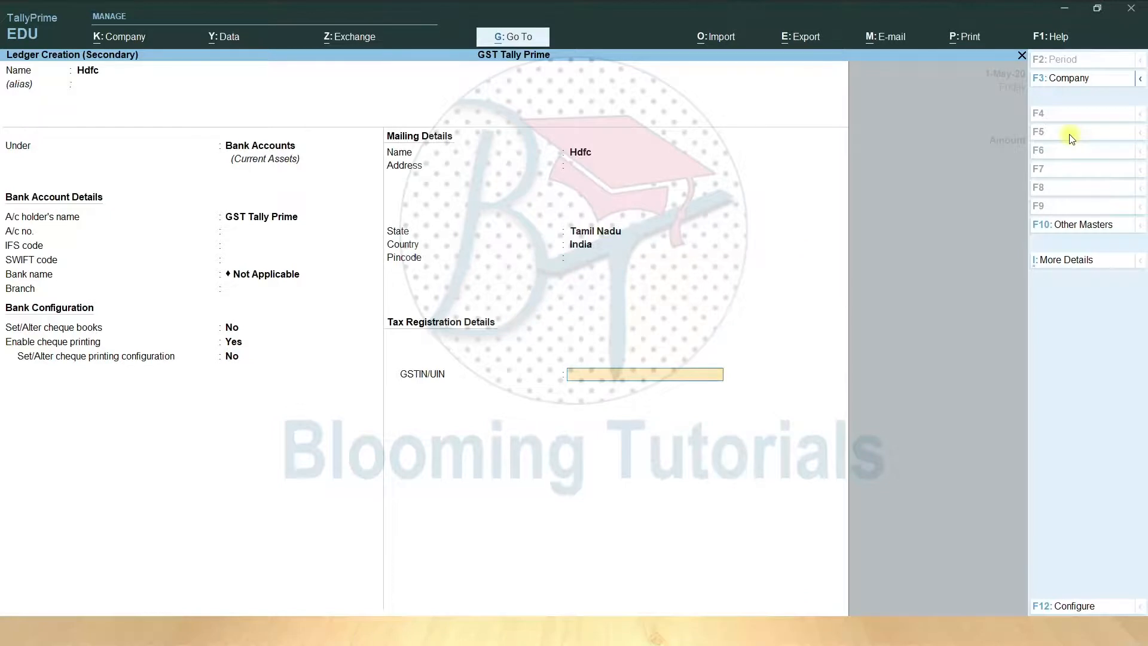
key("Return")
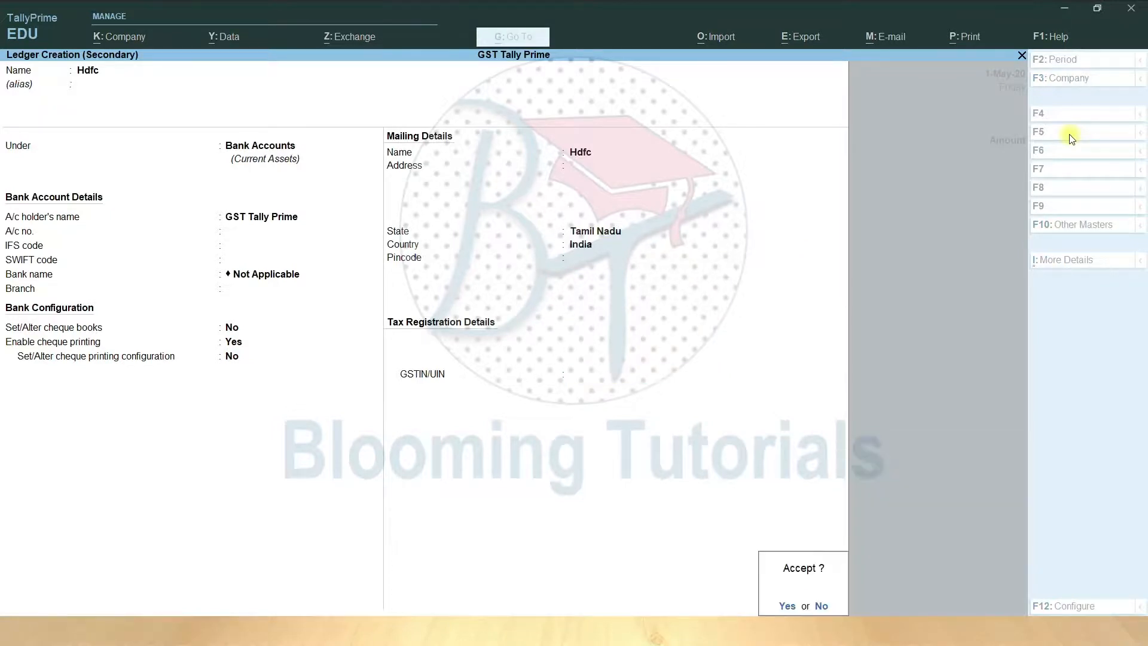
key("Return")
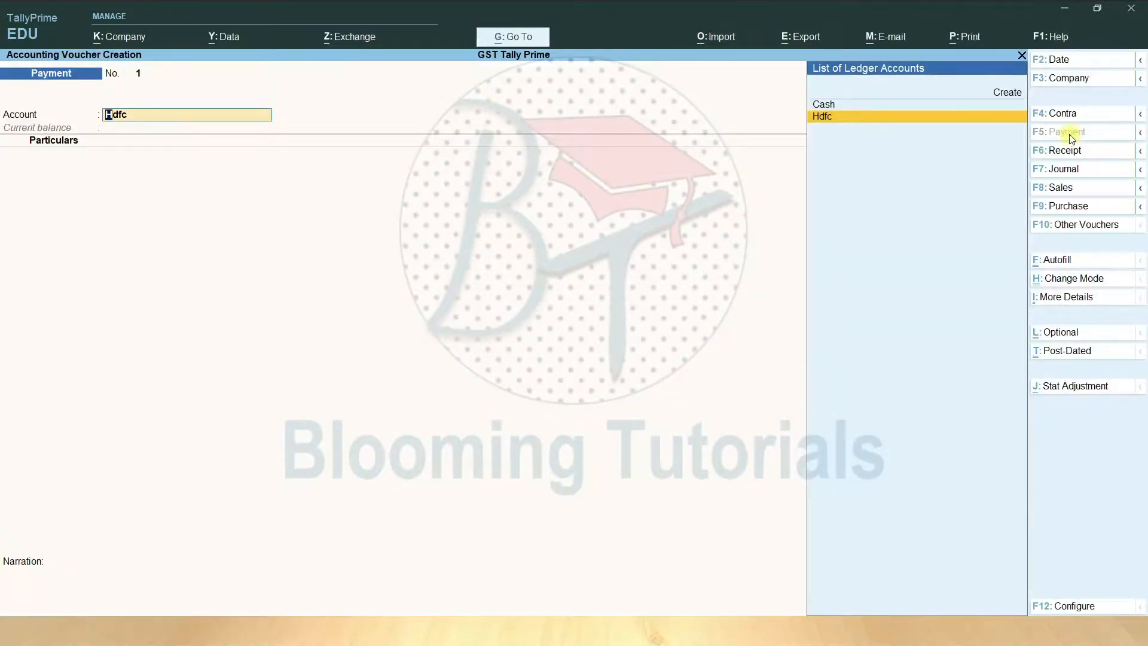
- Alter the Hdfc ledger to an opening balance of 850000 and use it as the payment account
key("ctrl+Return")
key("Return")
key("Return")
key("Return")
key("Return")
key("Return")
key("Return")
key("Return")
key("Return")
key("Return")
key("Return")
key("Return")
key("Return")
key("Return")
key("Return")
key("Return")
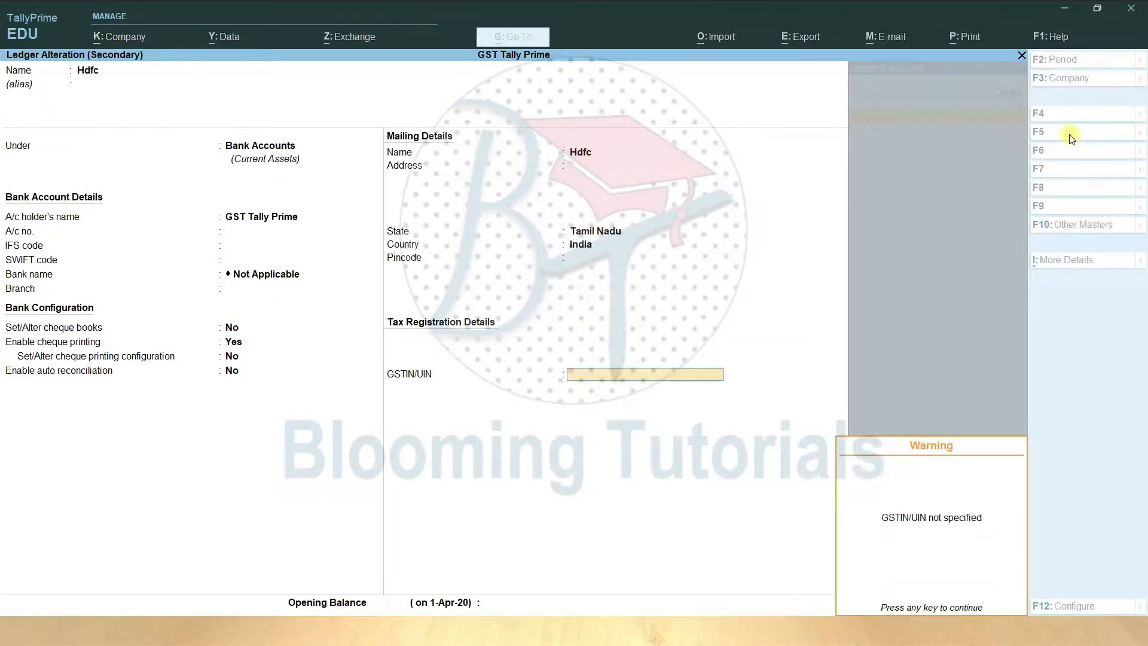
key("Return")
type("850000")
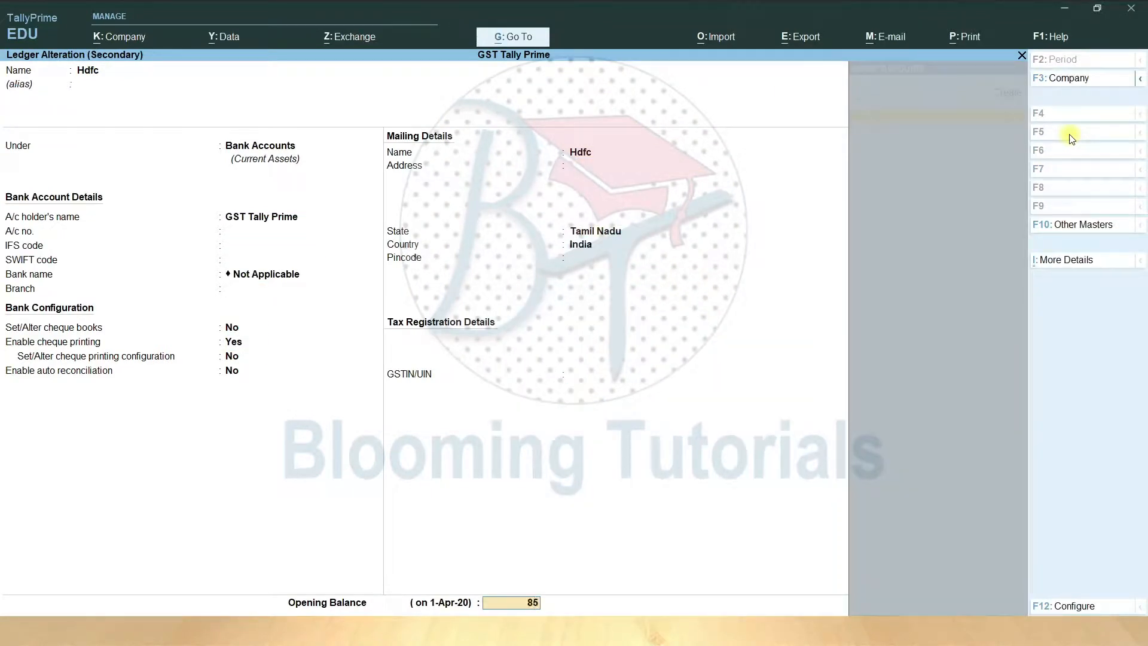
key("Return")
key("Return")
key("y")
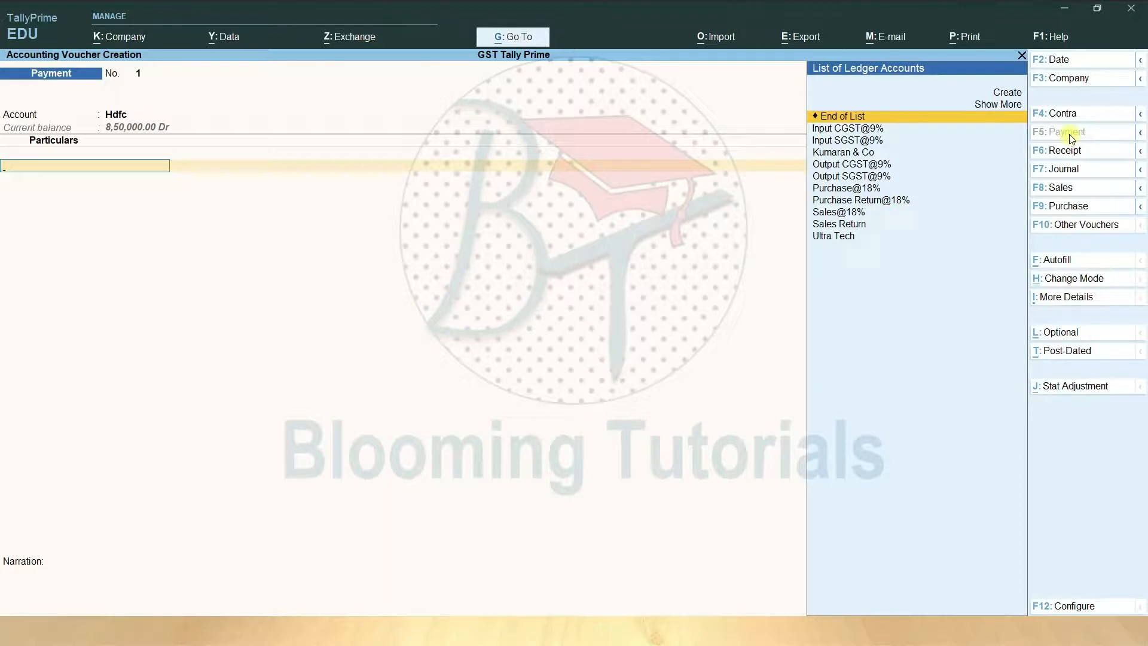
- Enter Ultra Tech in the payment voucher with an amount of 17,62,920
type("U")
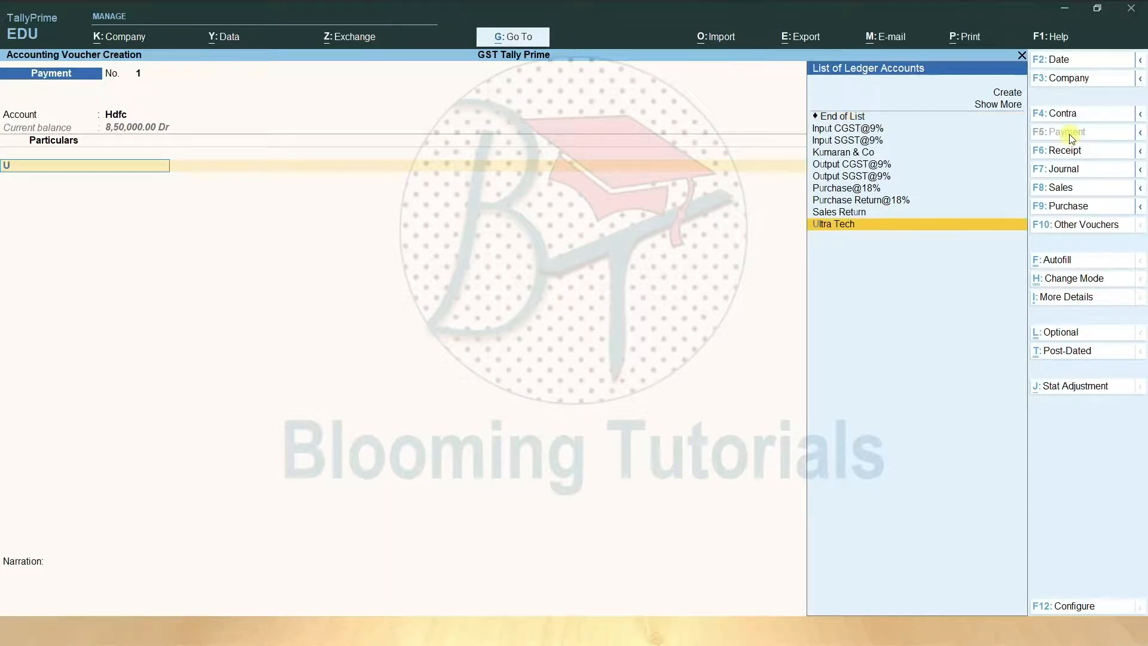
key("Return")
type("17")
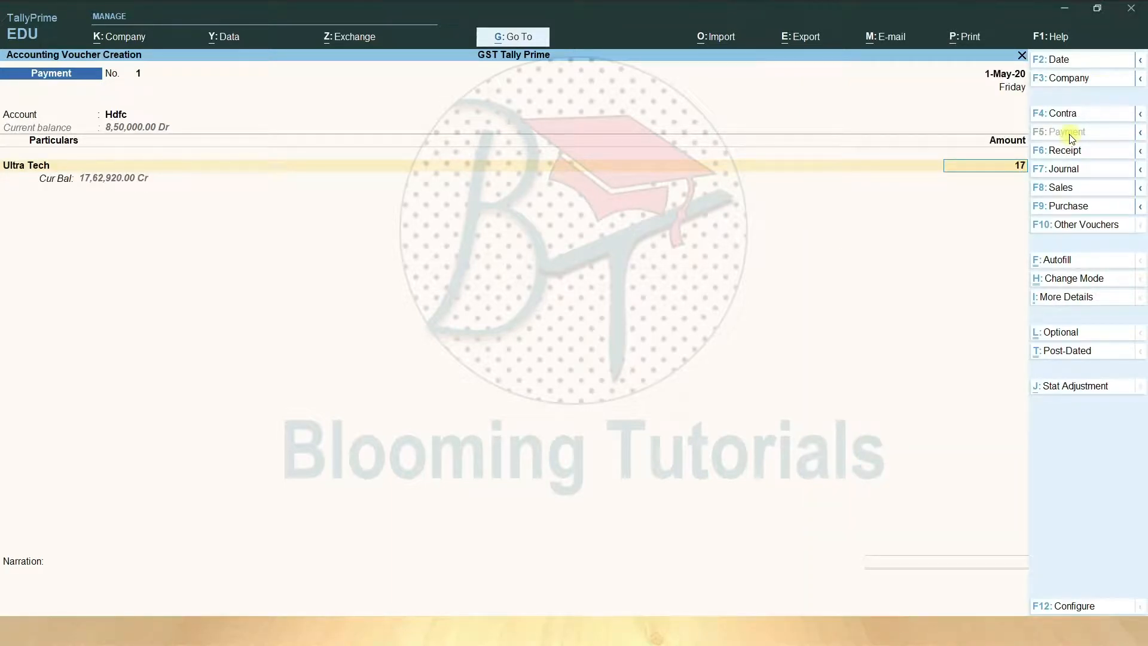
type(",62,920")
key("Return")
- Allocate the Ultra Tech payment against bill references 1 for 89,680 Cr and UTC-202 for 18,52,600 Dr
key("Return")
key("Return")
key("Return")
key("Return")
key("Return")
key("Return")
key("Return")
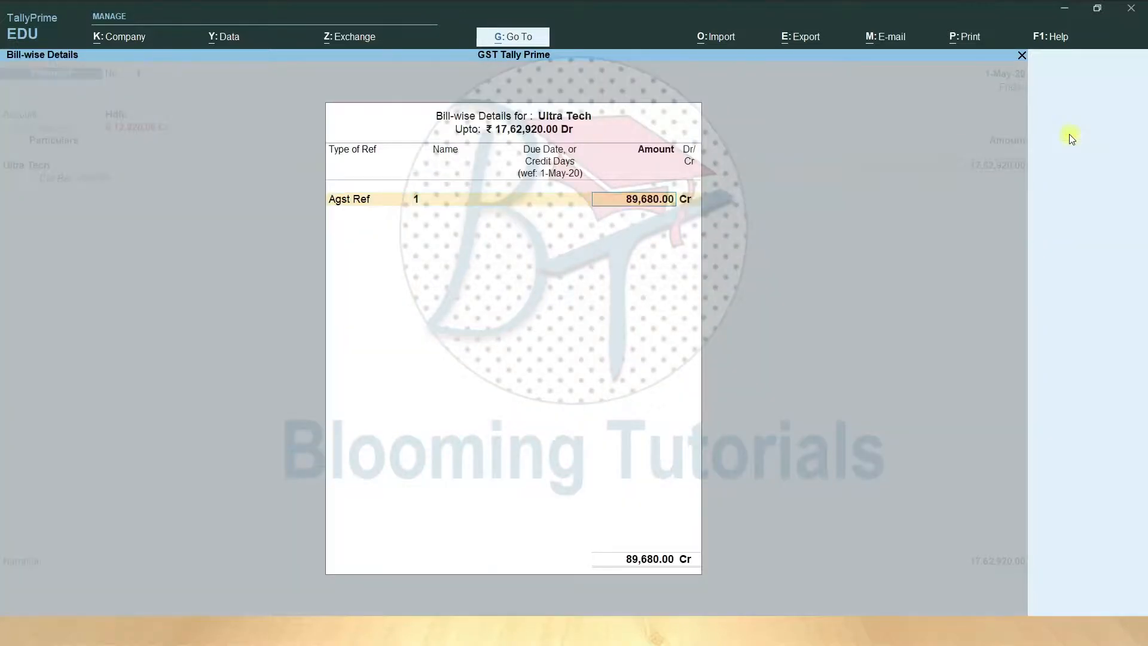
key("Return")
key("Return")
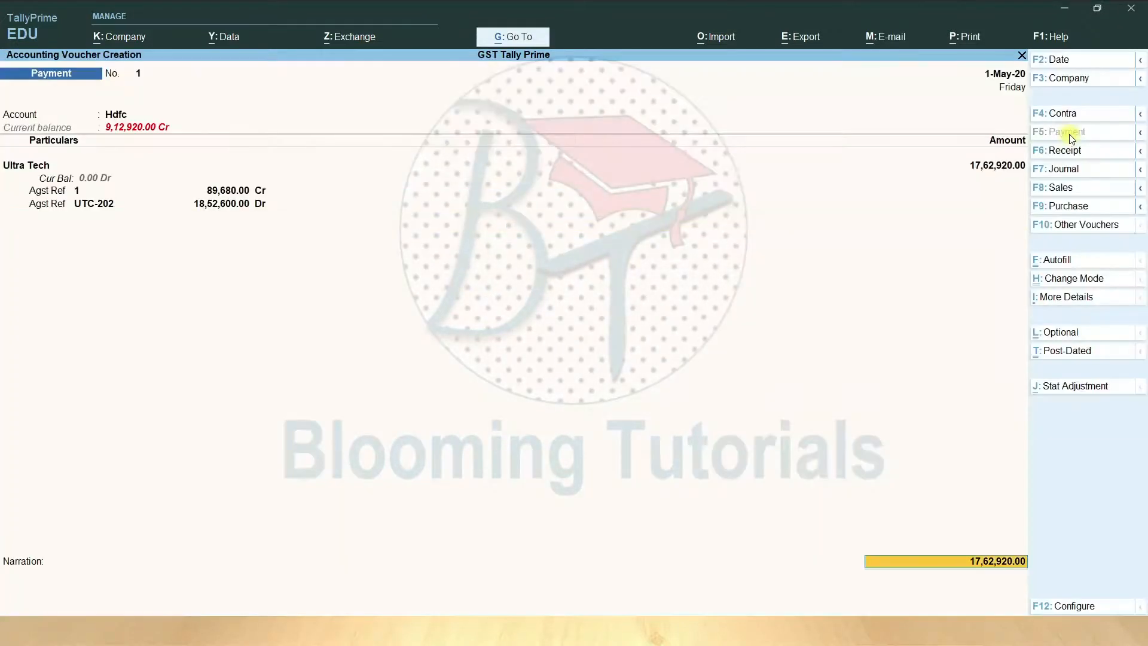
- Complete the Hdfc bank allocation as a cheque with instrument number 741258 and save the Ultra Tech payment voucher
key("Return")
key("Return")
key("Return")
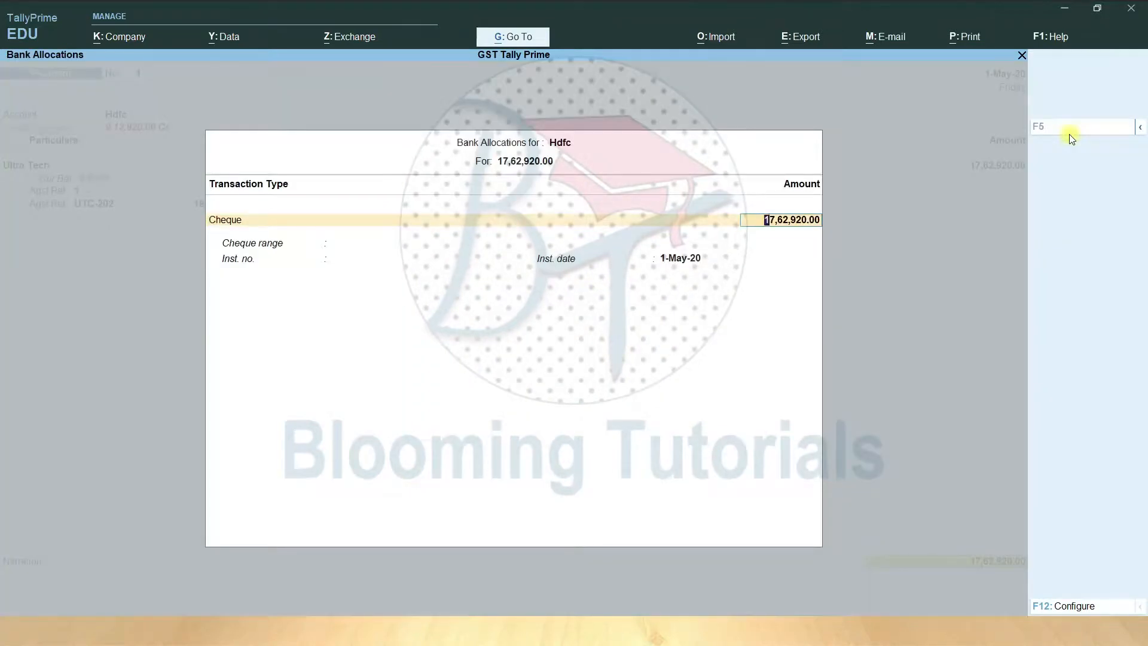
key("BackSpace")
type("741258")
key("Return")
key("Return")
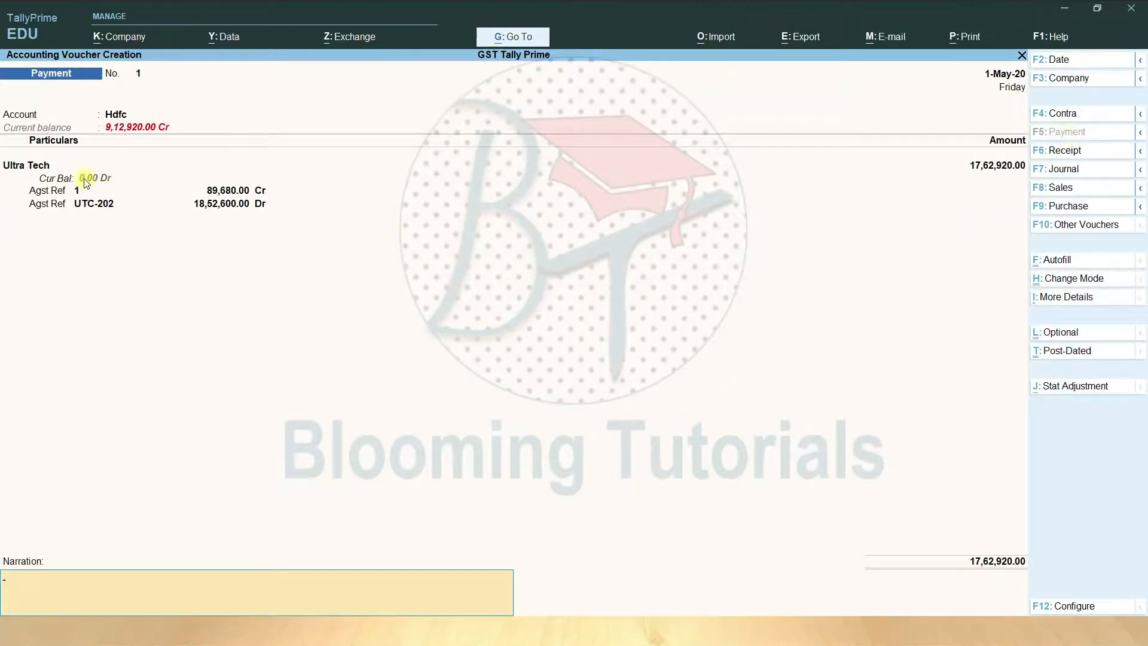
key("Return")
key("Return")
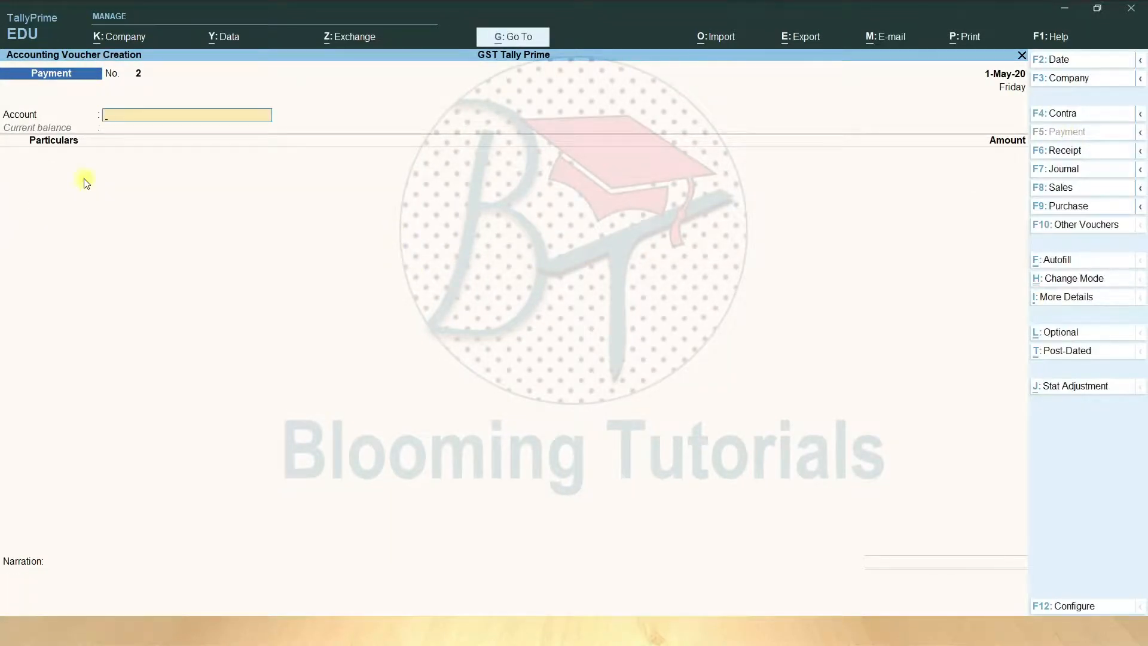
- Start a receipt voucher into Cash and enter Kumaran & Co with an amount of 19,39,920
key("F6")
type("C")
key("Return")
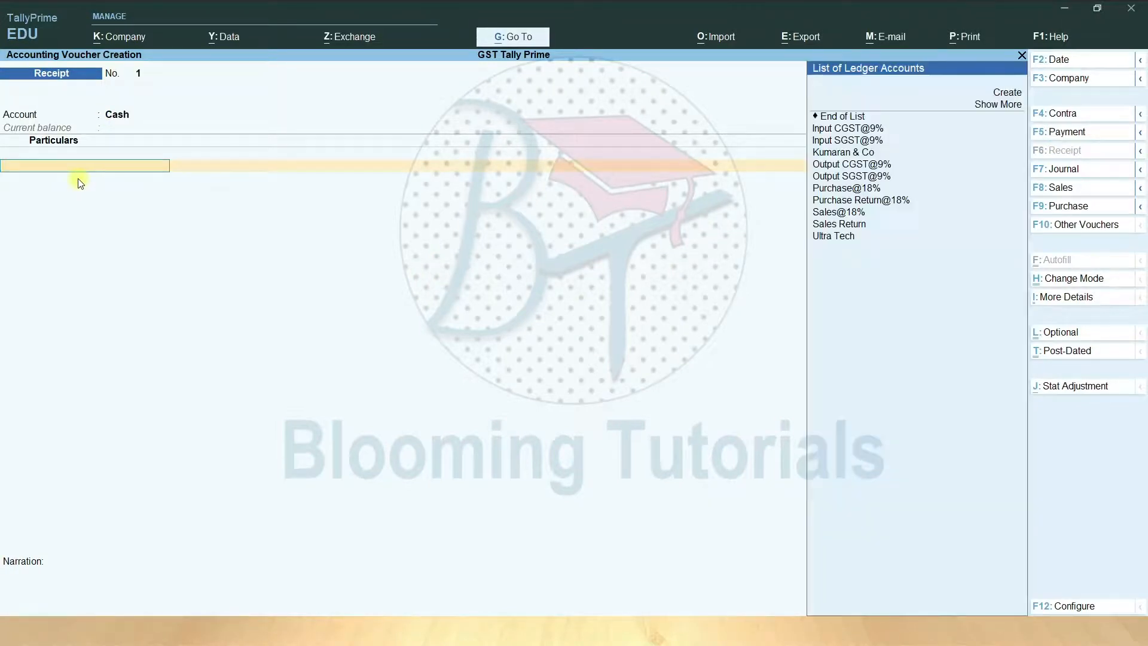
key("Down")
key("Down")
key("Down")
key("Down")
key("Down")
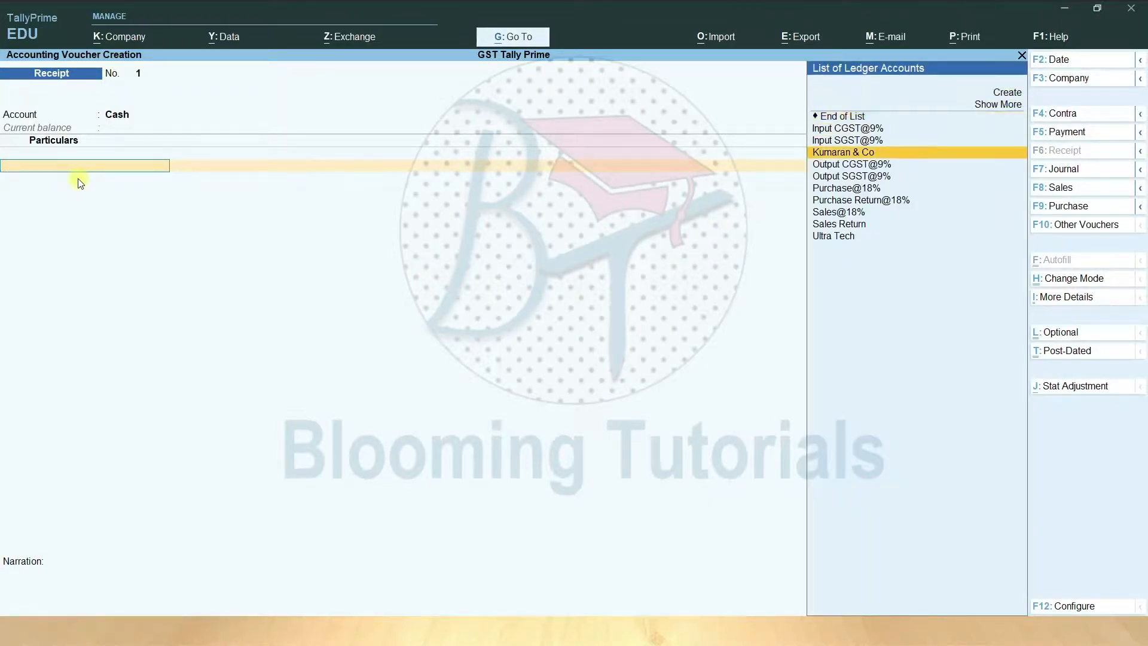
key("Return")
type("193992")
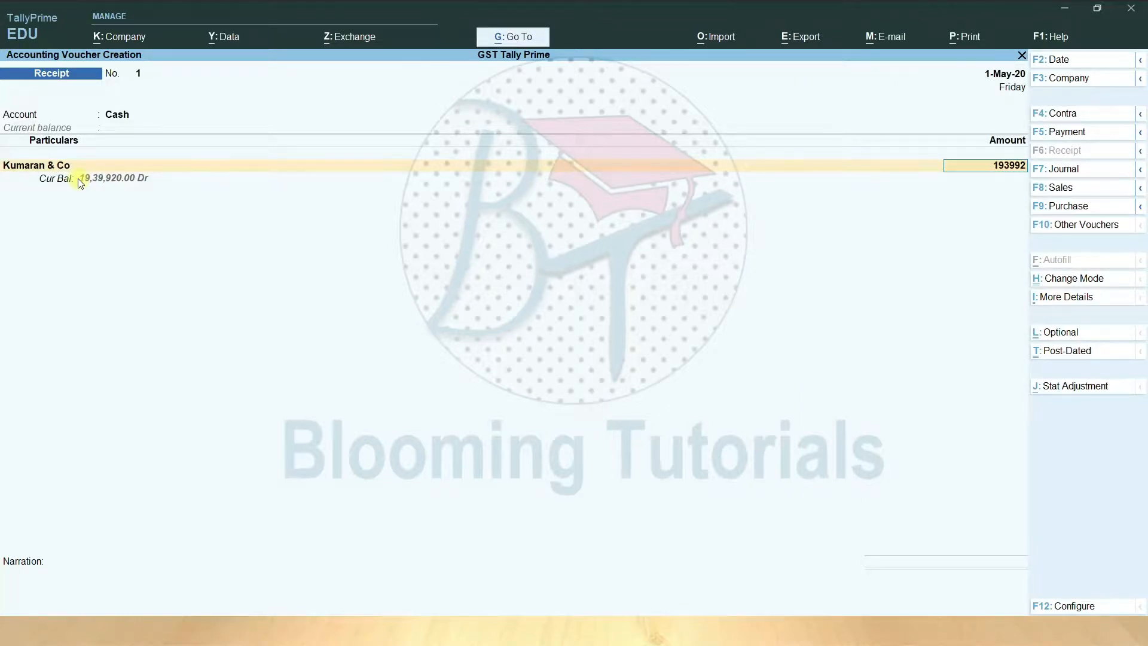
- Allocate the Kumaran & Co receipt against references 1 for 17,27,520 and 2 for 2,12,400, save the voucher and leave voucher entry
key("Return")
key("Return")
key("Return")
key("Return")
key("Return")
key("Return")
key("Return")
key("Return")
key("Return")
key("Return")
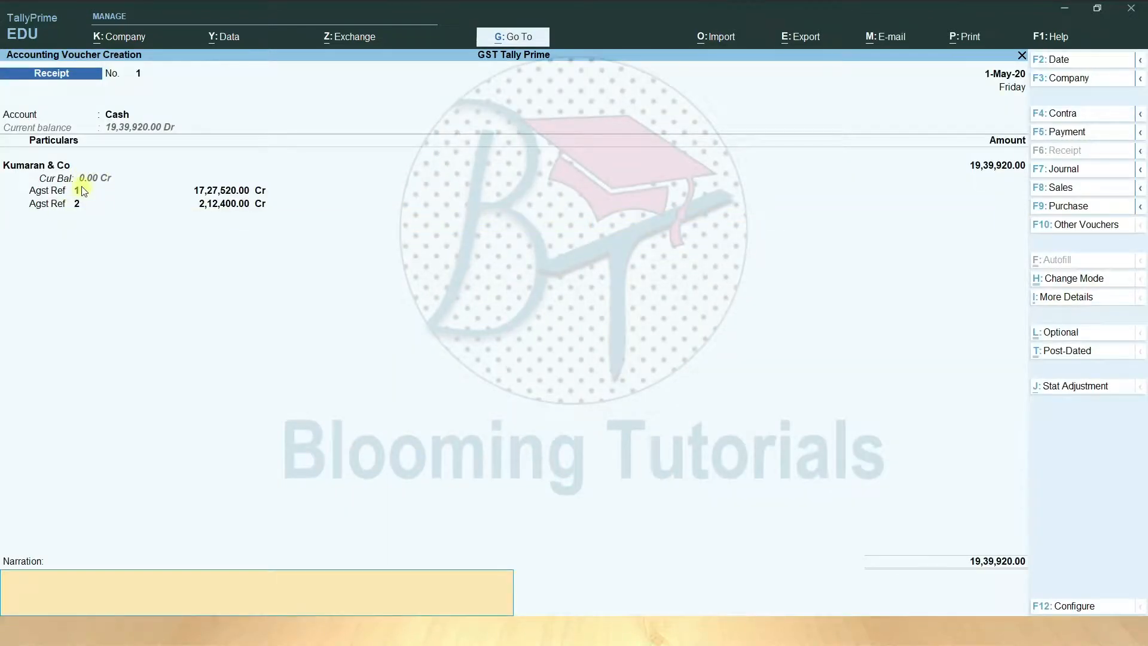
key("Return")
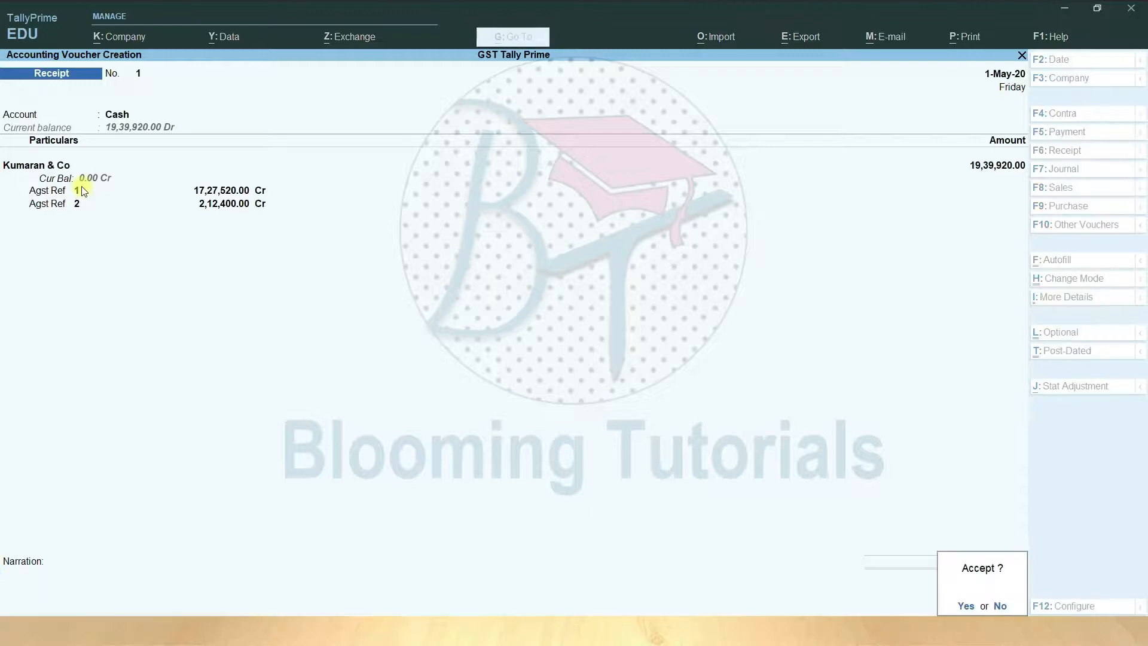
key("y")
key("Escape")
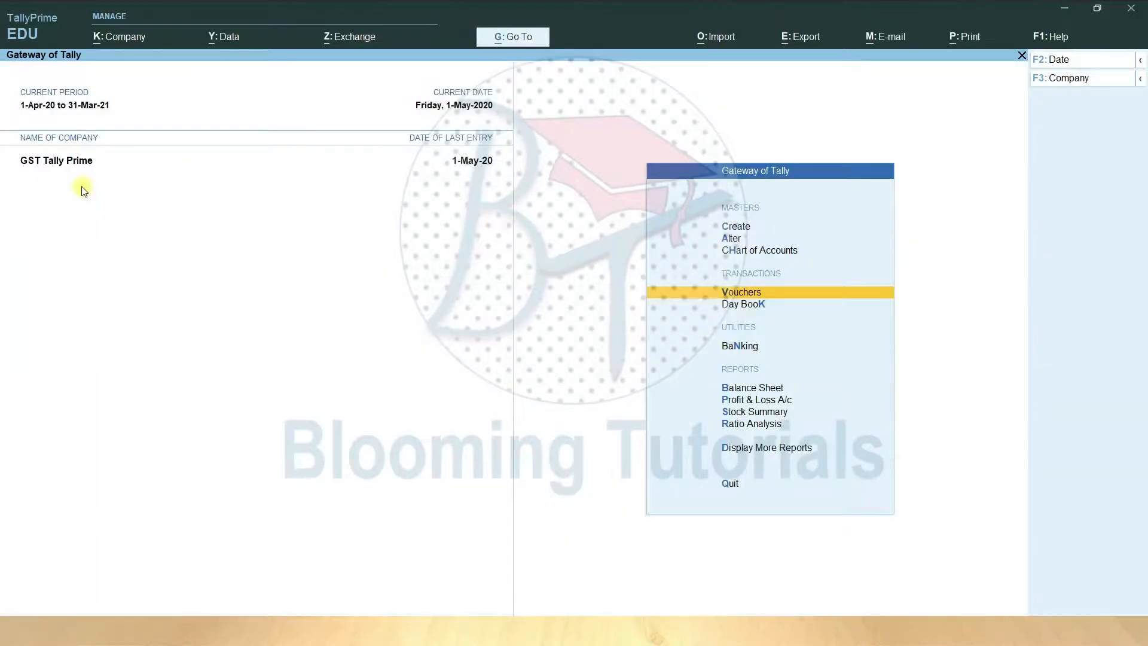
- Check Sundry Creditors, Sundry Debtors, cash and bank in the detailed Balance Sheet, and return to the Gateway
key("b")
key("alt+F5")
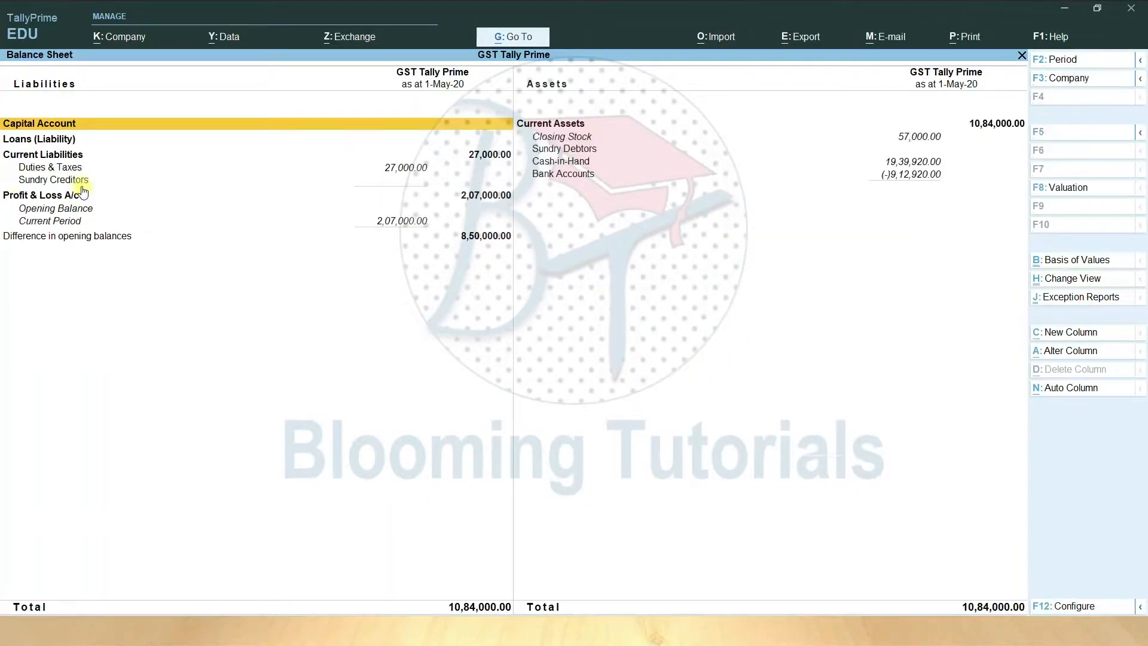
left_click(412, 181)
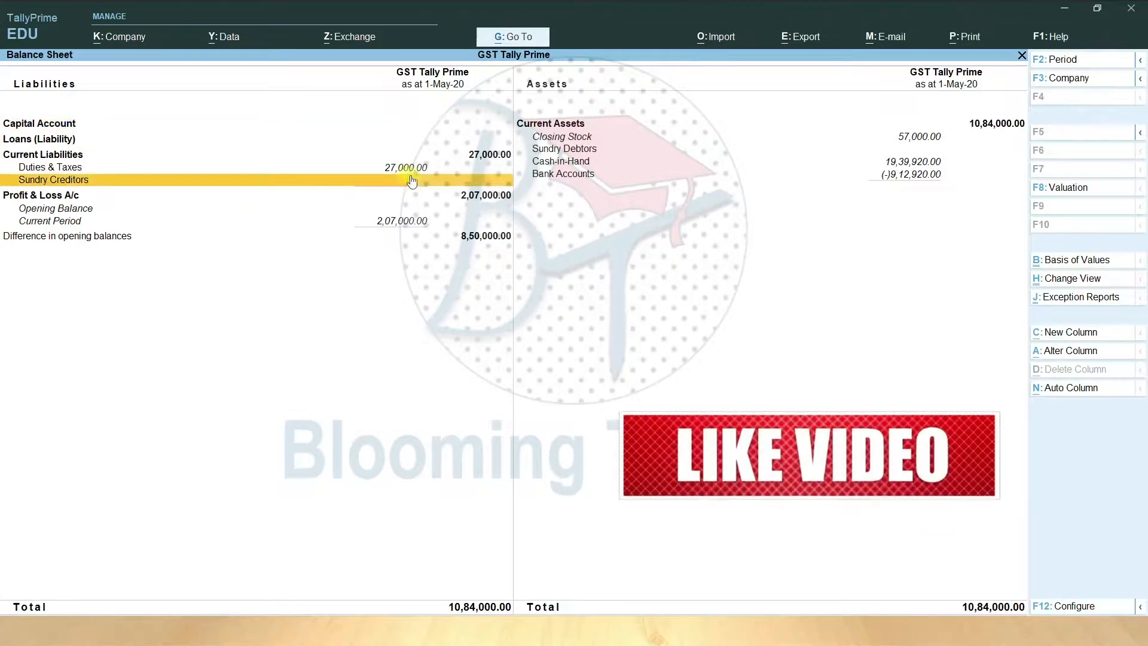
left_click(578, 153)
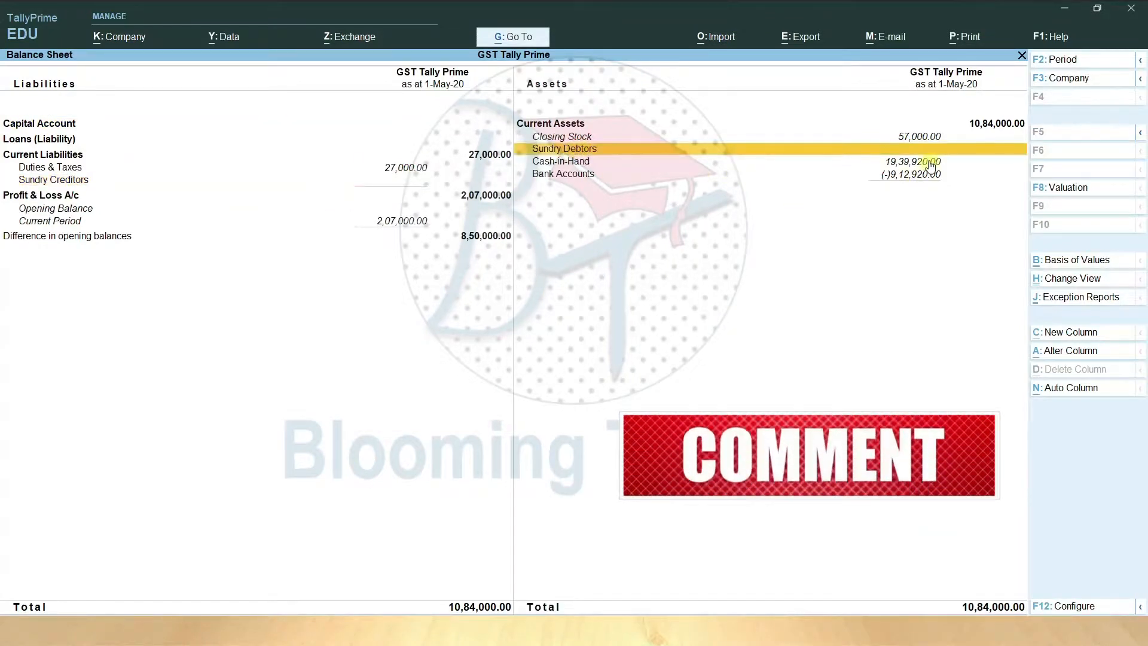
left_click(411, 183)
left_click(571, 154)
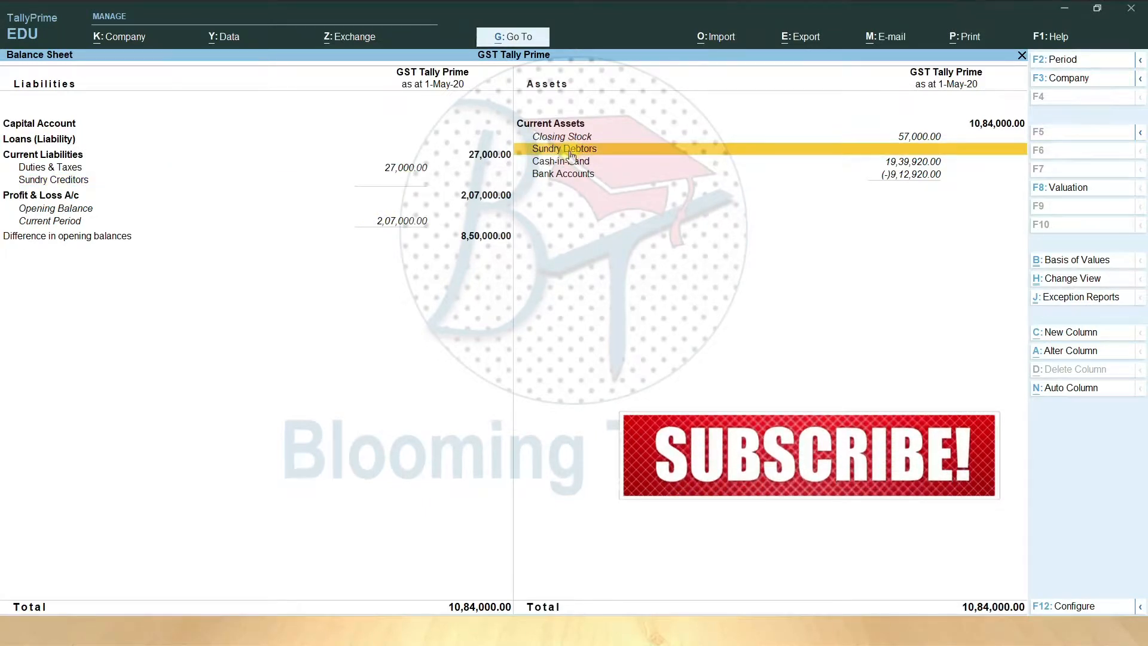
left_click(397, 173)
key("Escape")
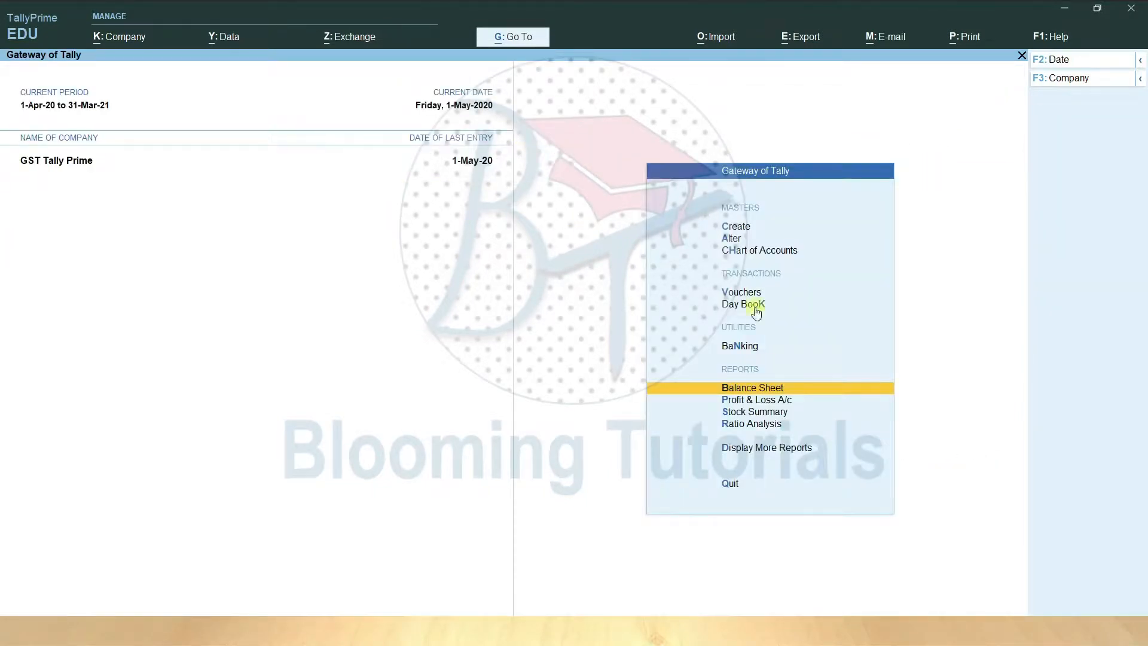
- Open the GSTR-3B report, view it in Return Format, and switch back to the nature view
left_click(763, 448)
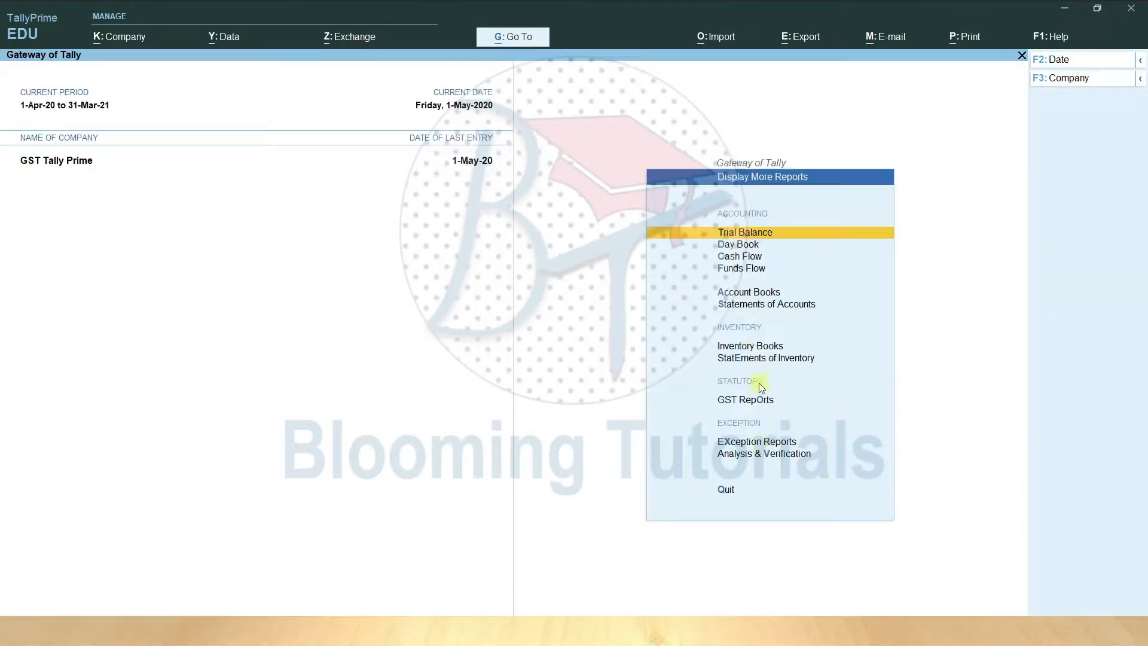
left_click(732, 399)
left_click(735, 305)
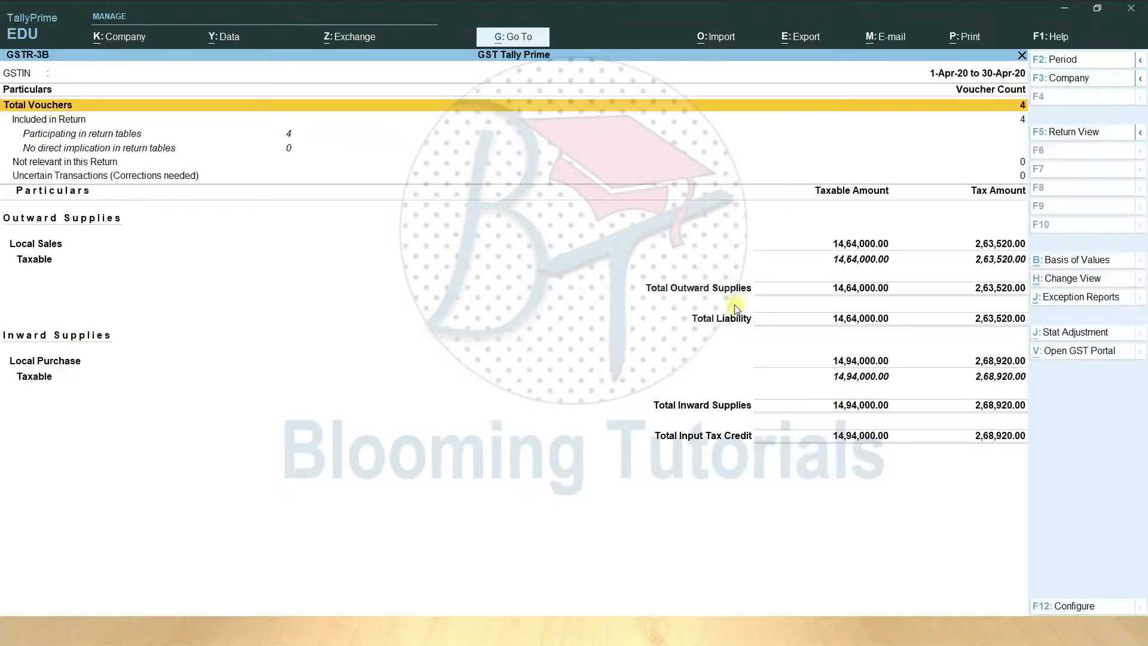
left_click(1082, 279)
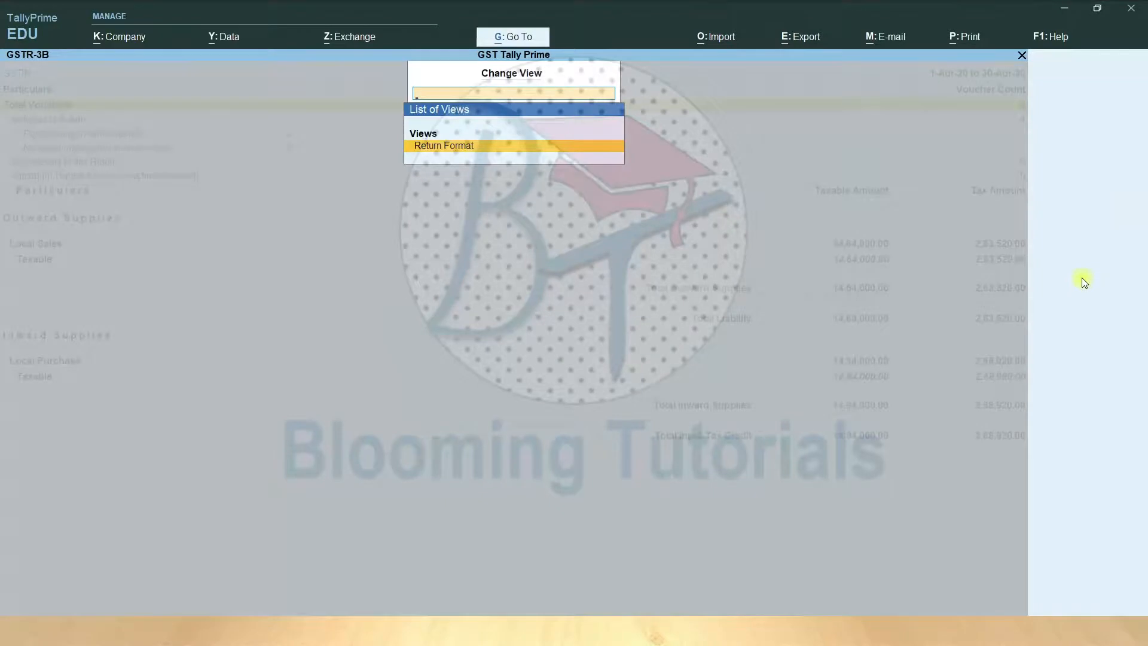
left_click(1082, 277)
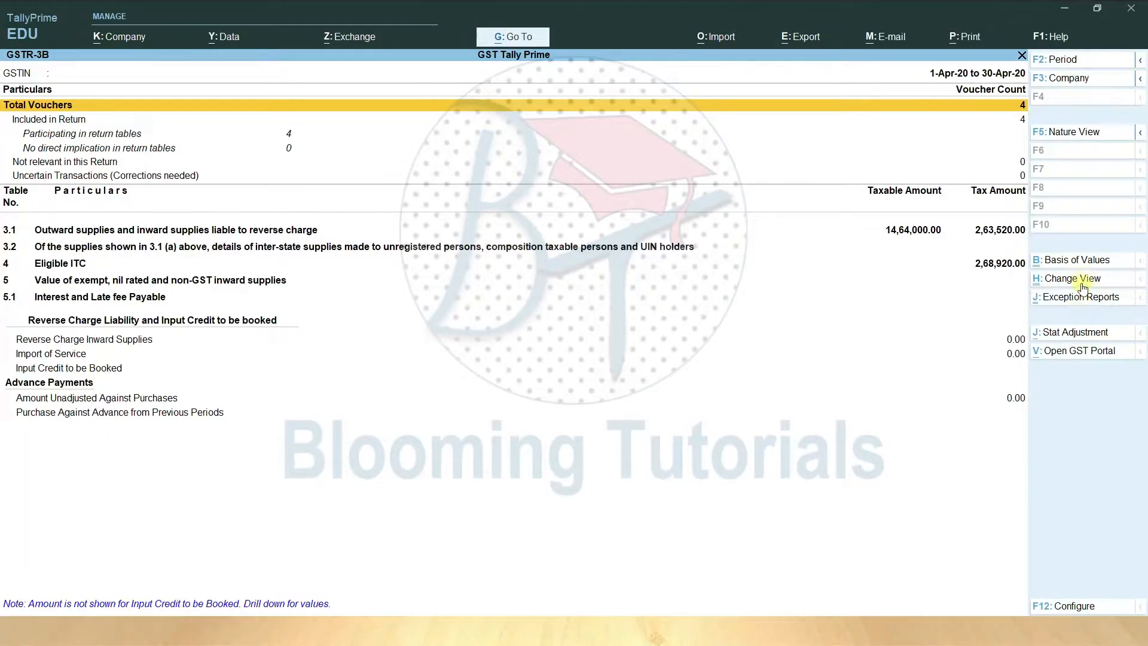
left_click(1074, 282)
key("Return")
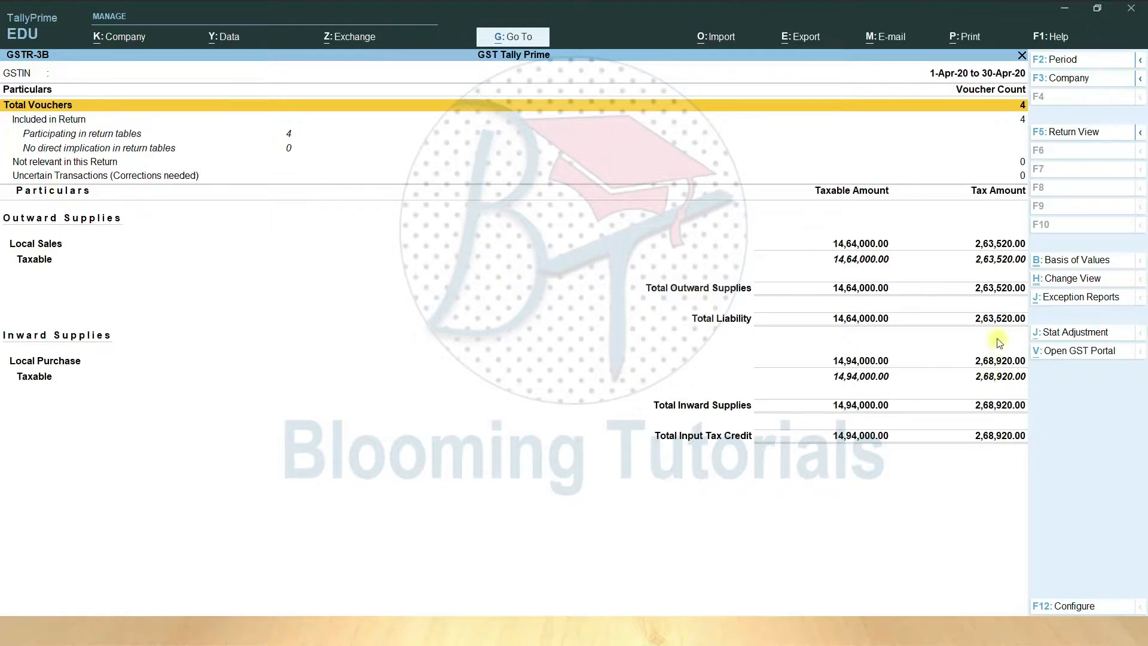
- Set the GSTR-3B report period to 1-Apr-20 to 31-Mar-21
key("alt+F2")
type("1-4")
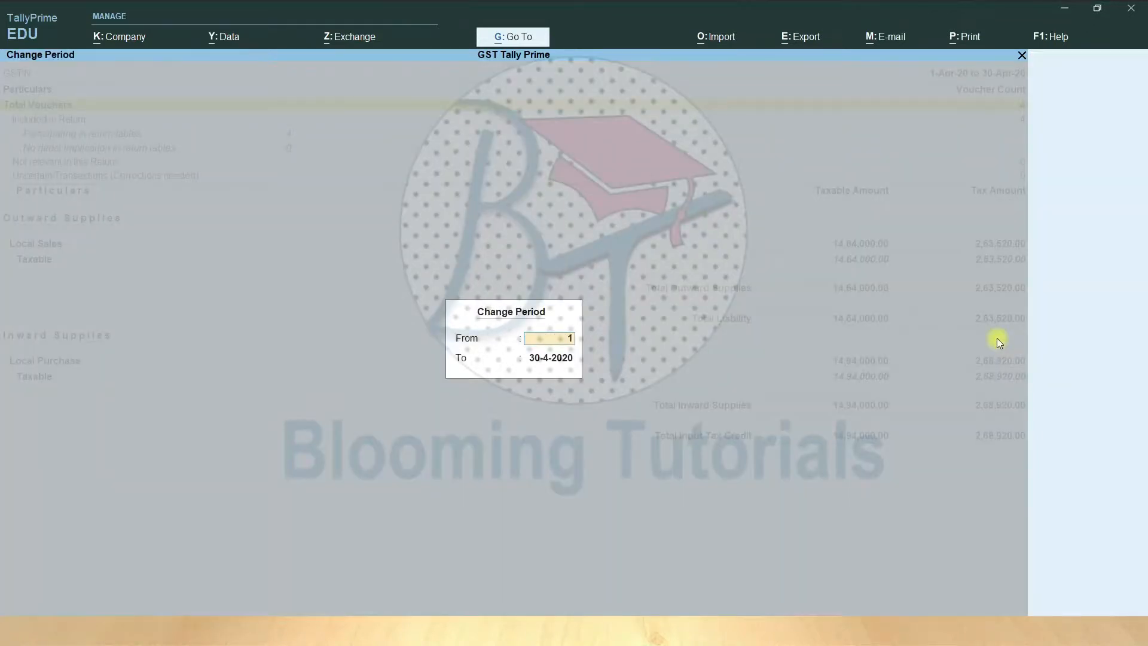
key("Return")
type("31-3")
key("Return")
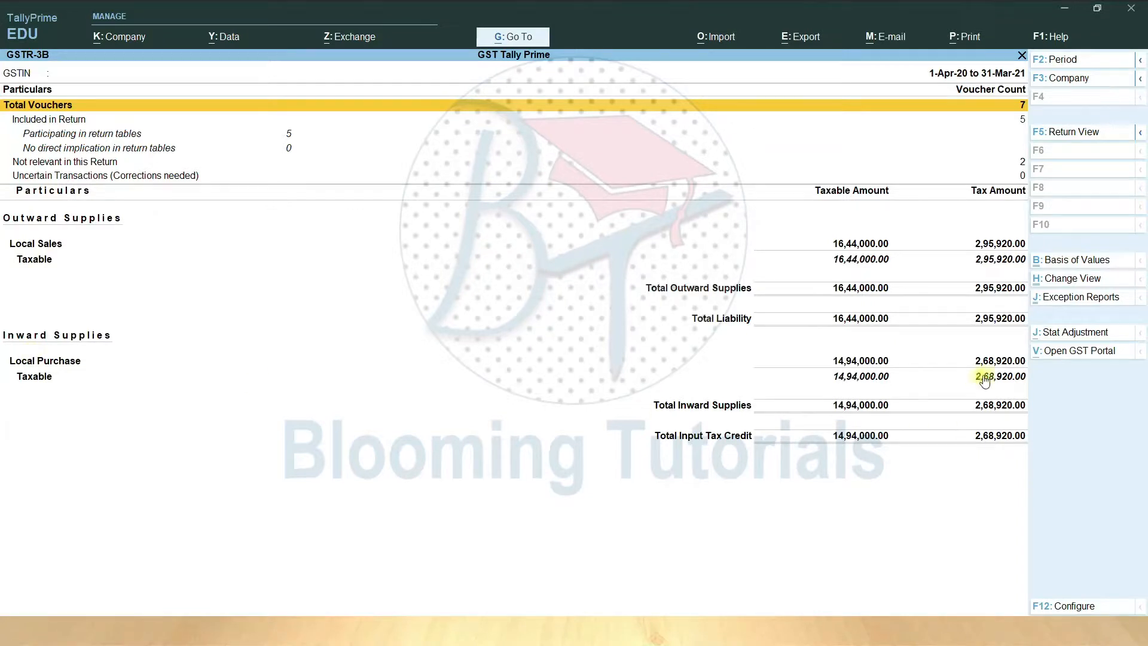
key("ctrl+n")
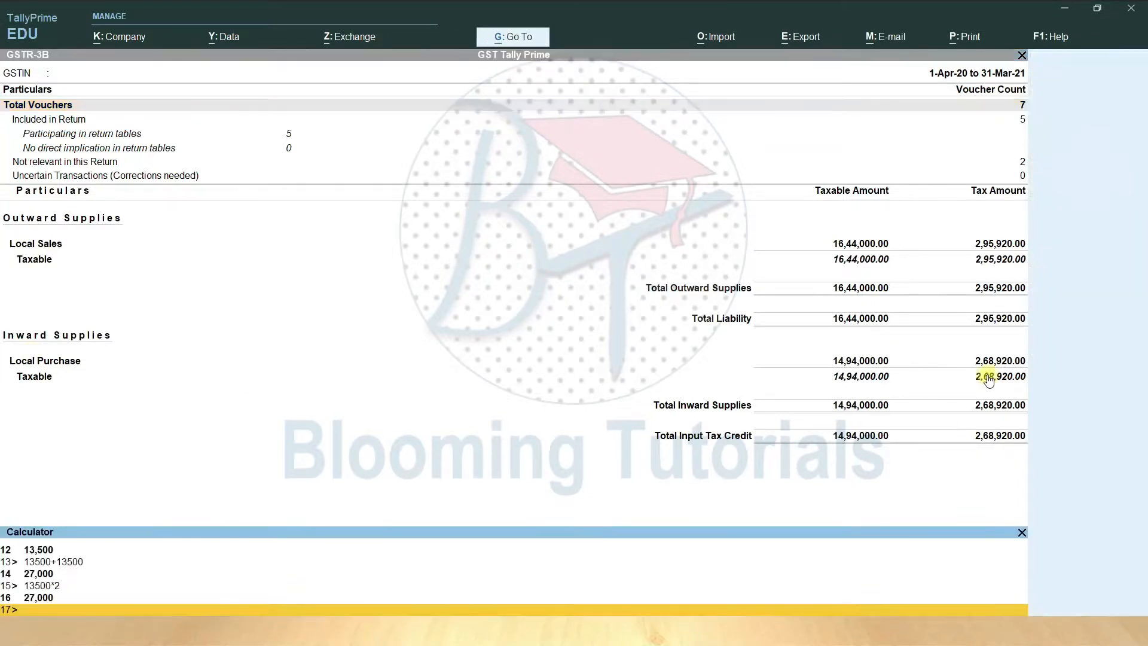
type("295920-268920")
key("Return")
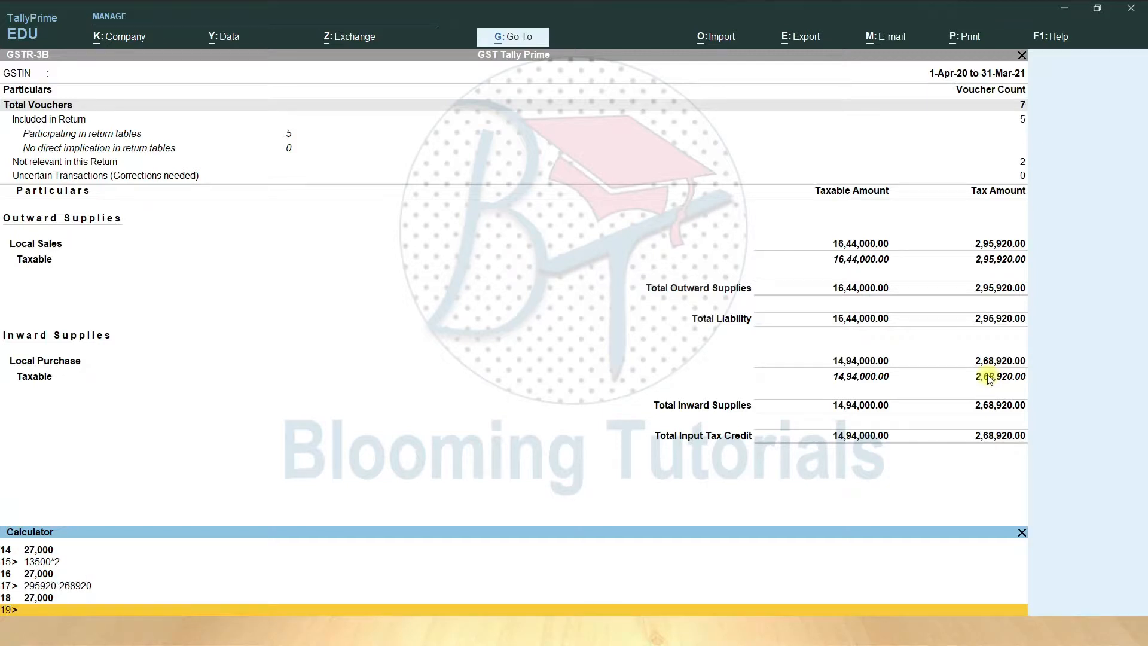
left_click(565, 412)
key("Escape")
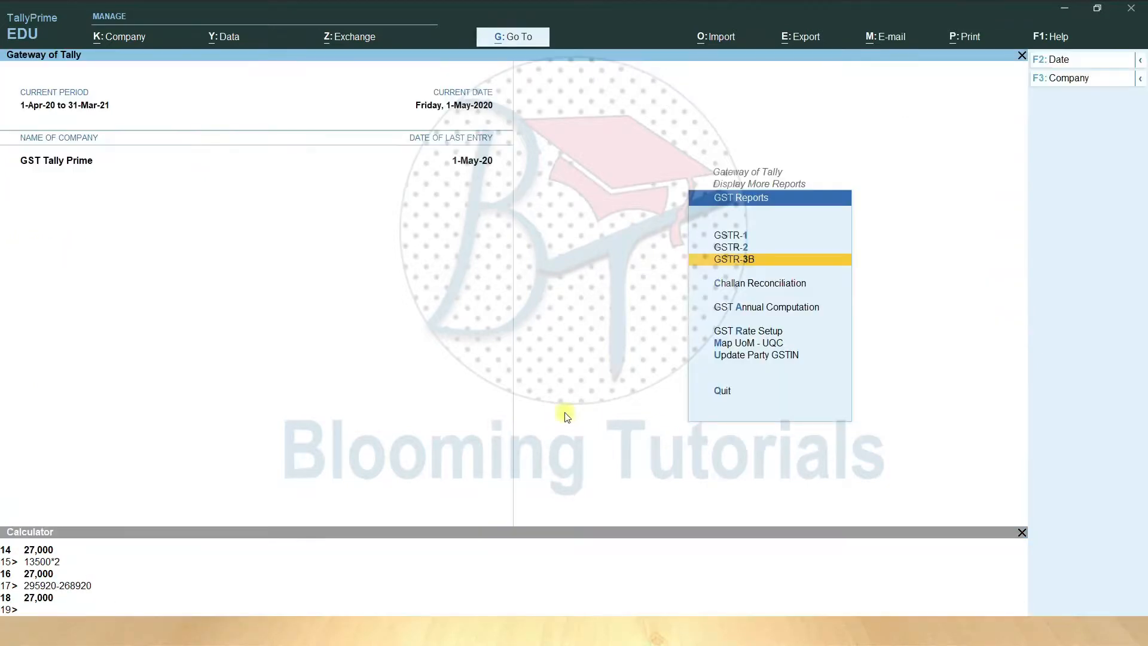
key("Escape")
key("Escape")
left_click(1022, 532)
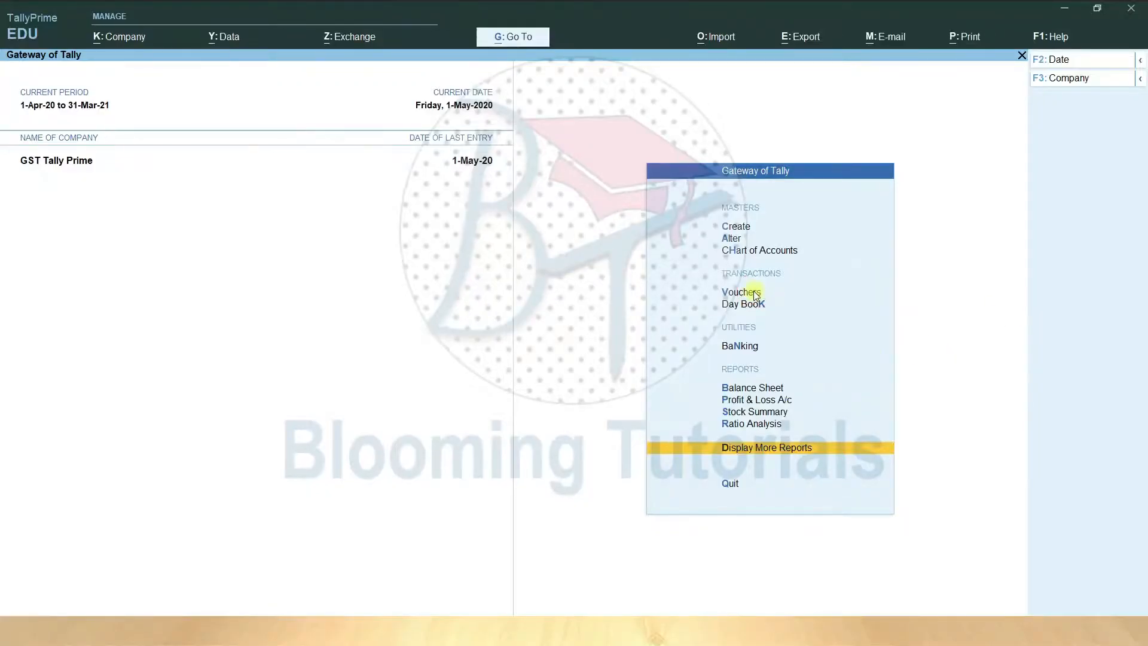
- Start a journal voucher and debit Output CGST@9% with 1,47,960
left_click(755, 294)
left_click(1070, 169)
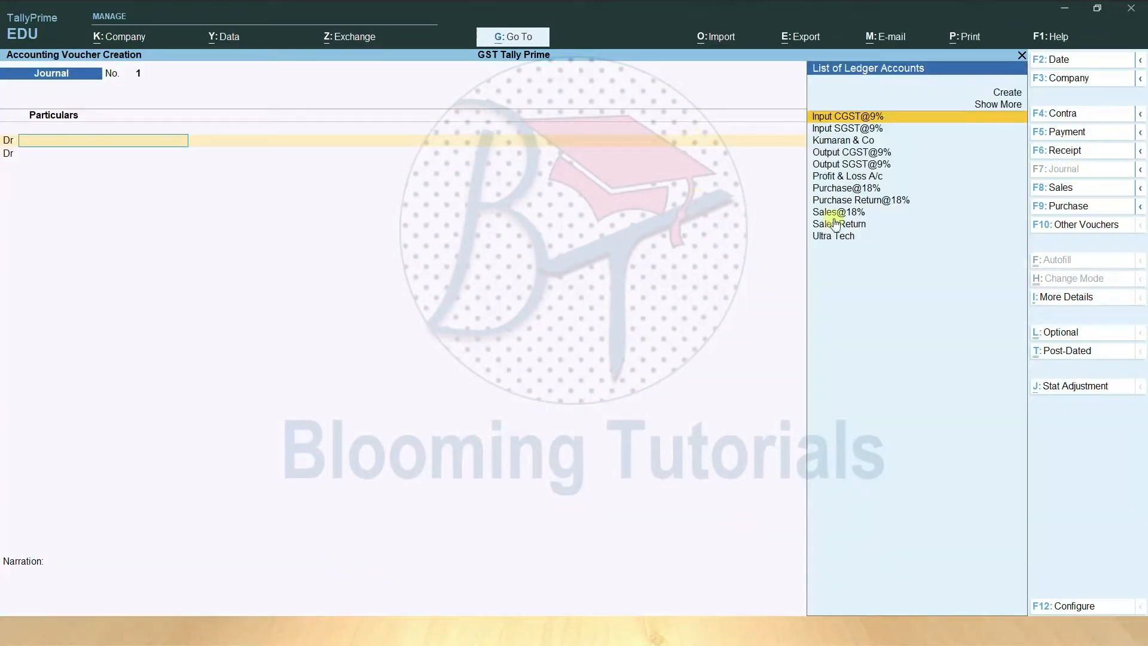
left_click(831, 153)
left_click(832, 155)
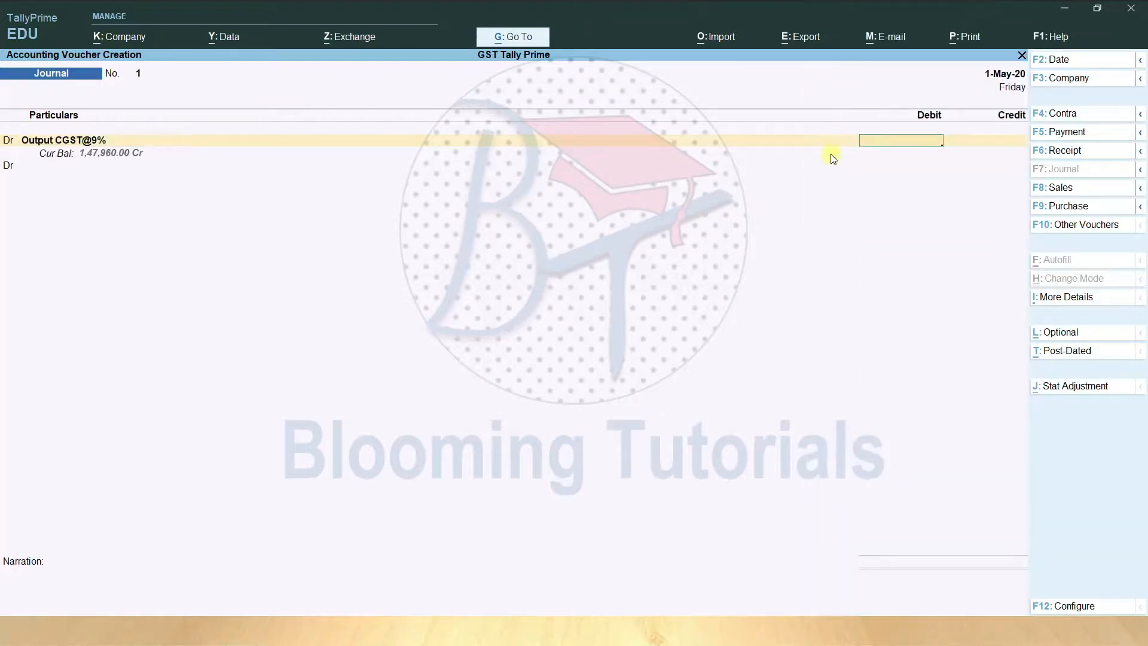
type("1,47,")
type("960")
key("Return")
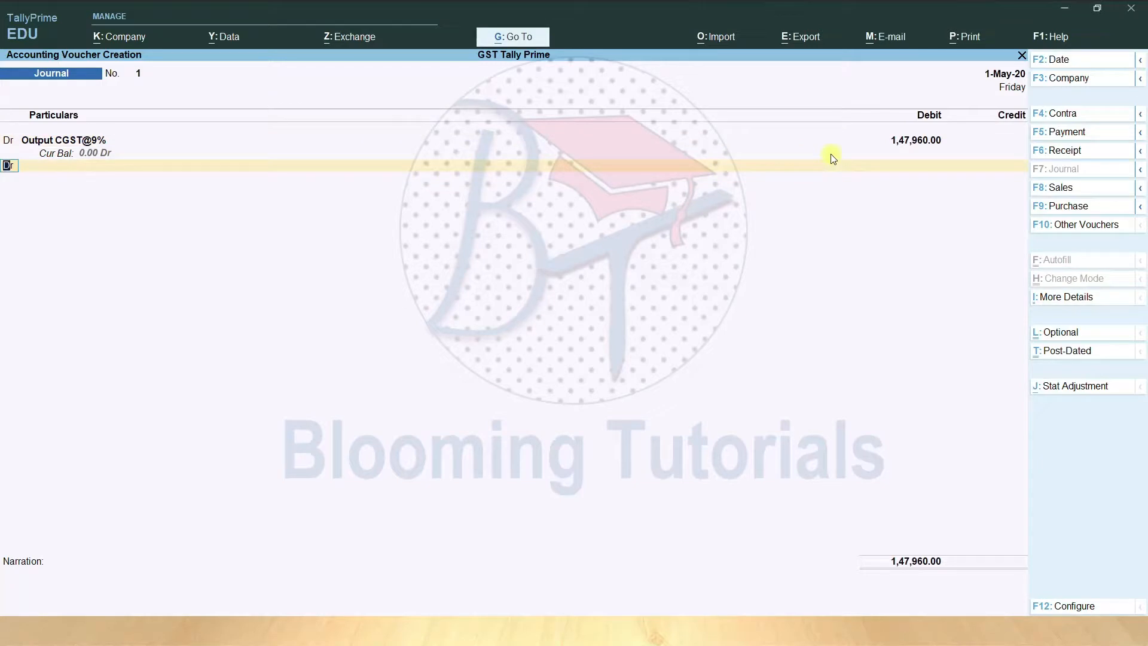
- Add a debit line for Output SGST@9% with 1,47,960 to the journal voucher
key("Return")
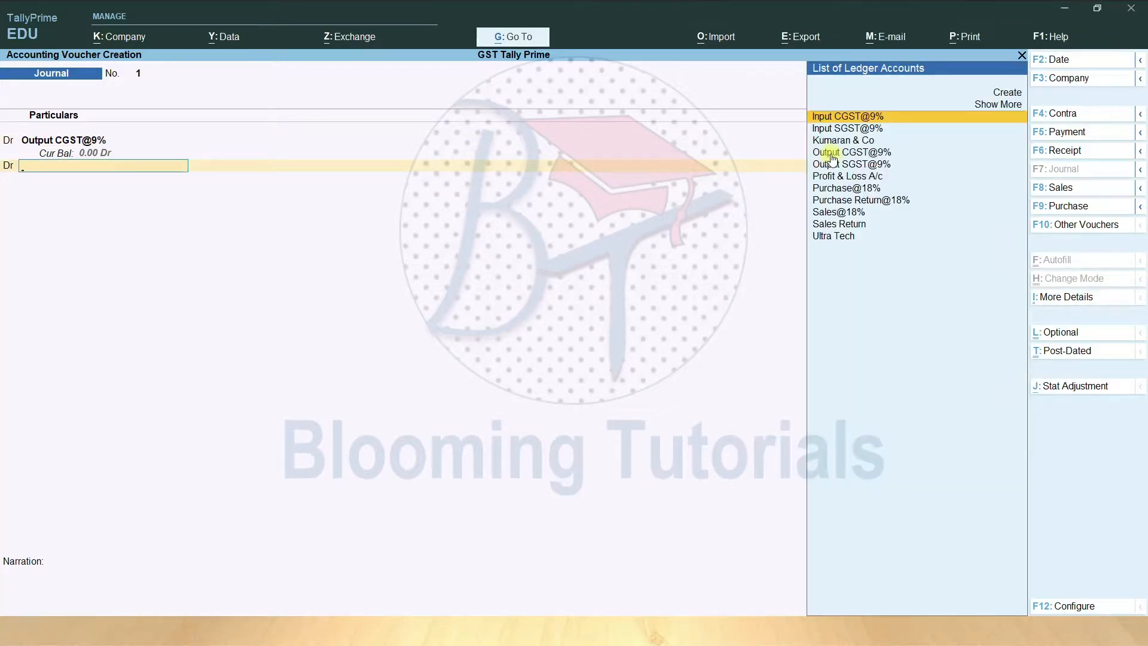
key("Down")
key("Down")
key("Down")
key("Down")
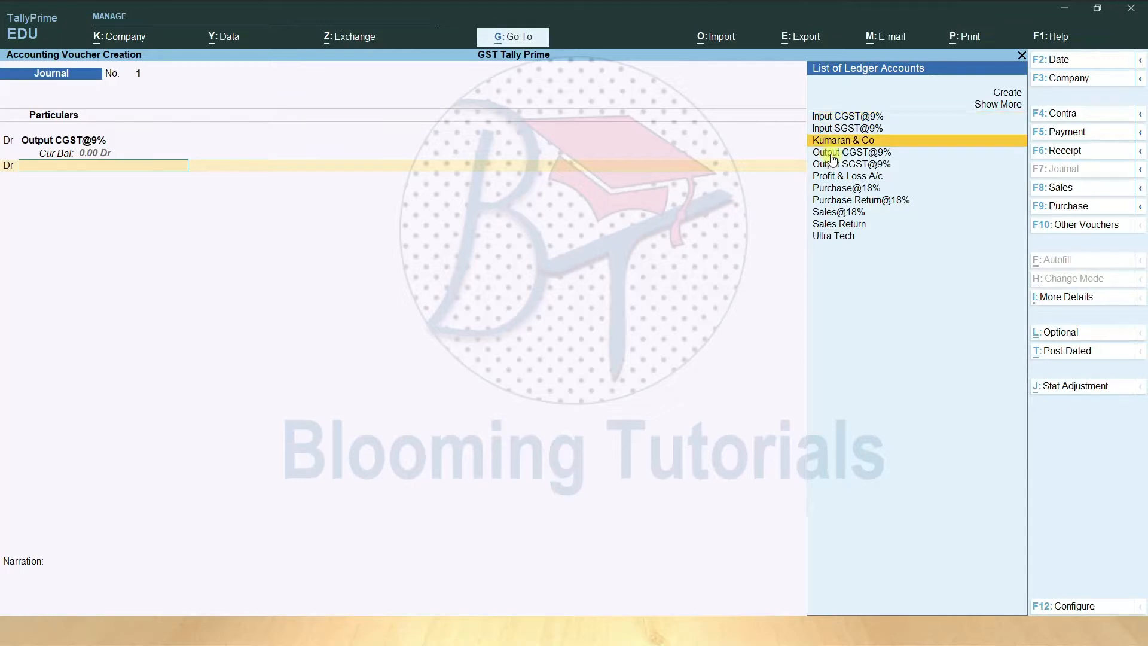
key("Return")
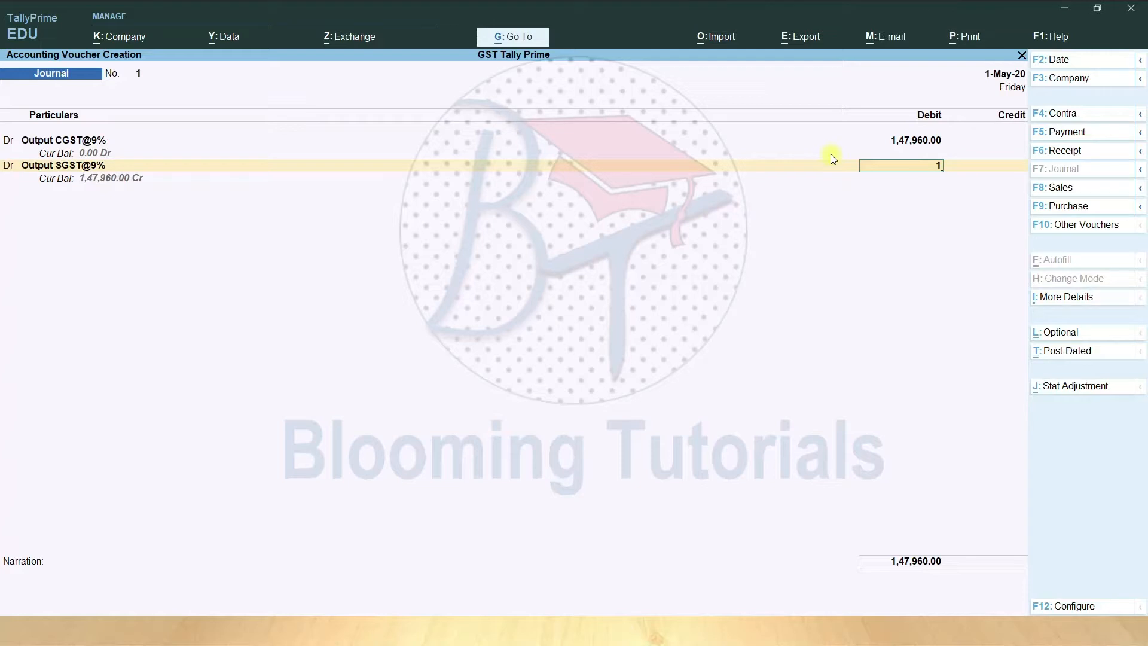
type("1,47,960")
key("Return")
key("Return")
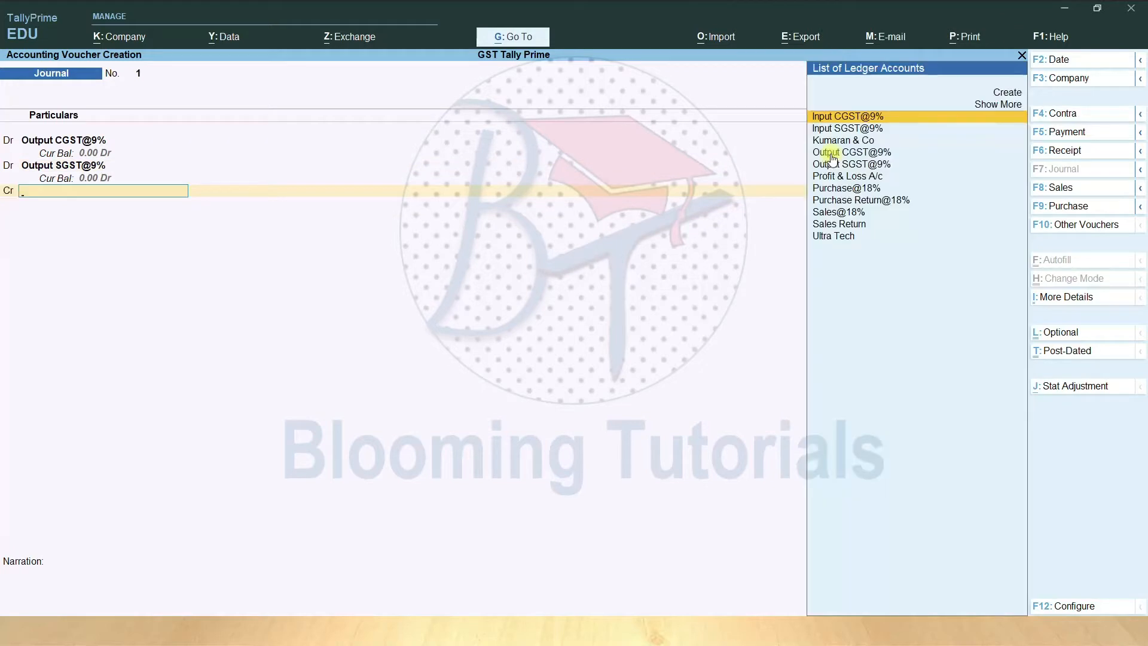
key("Return")
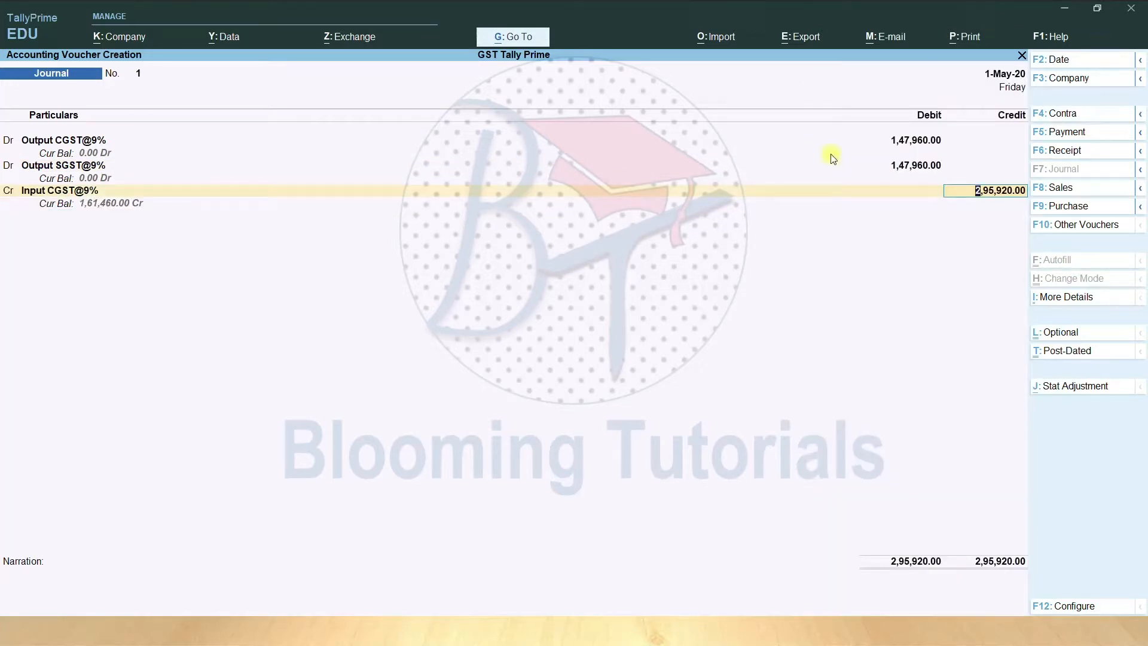
key("ctrl+n")
key("Up")
key("Up")
key("Up")
key("Up")
key("Up")
key("Up")
key("Up")
key("Up")
key("Up")
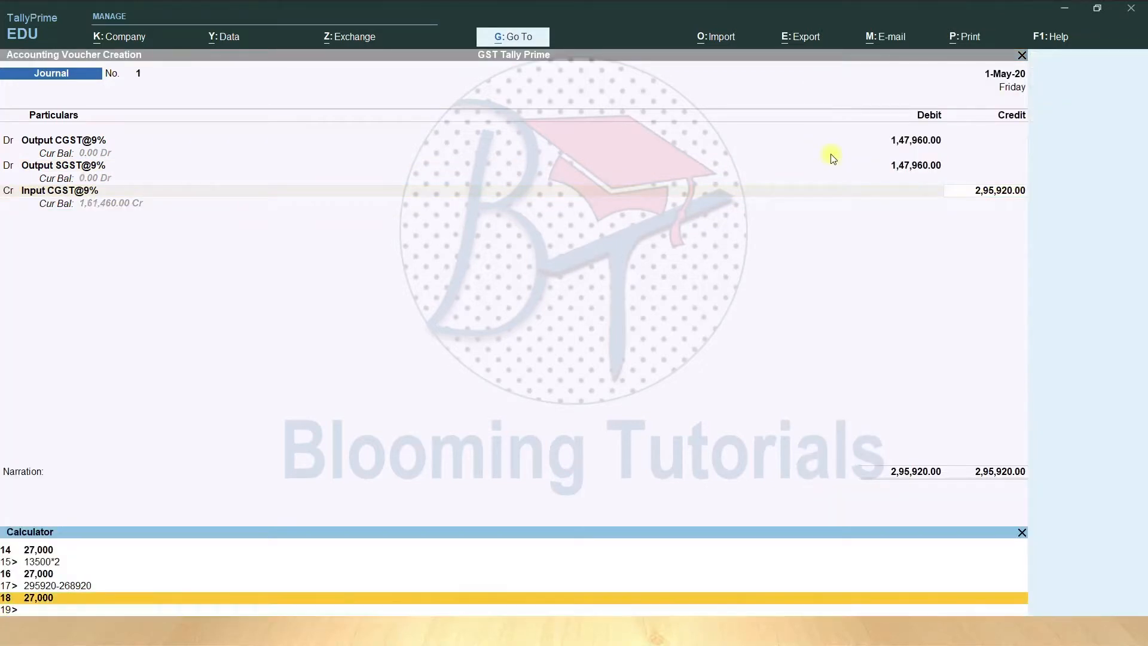
key("Up")
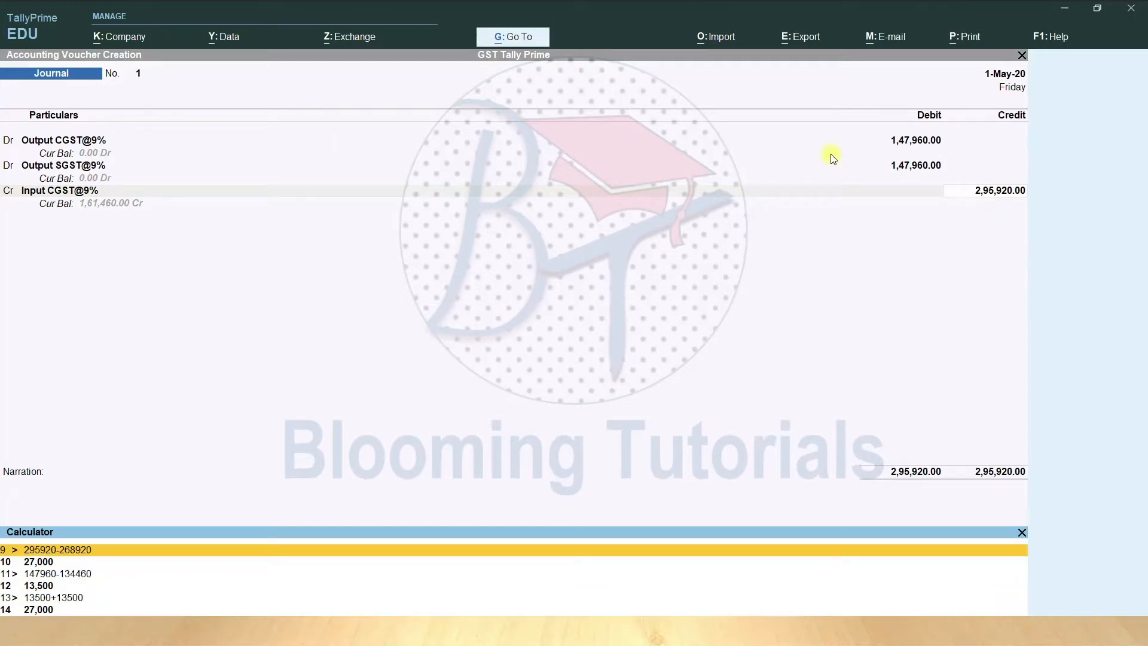
key("Down")
key("Down")
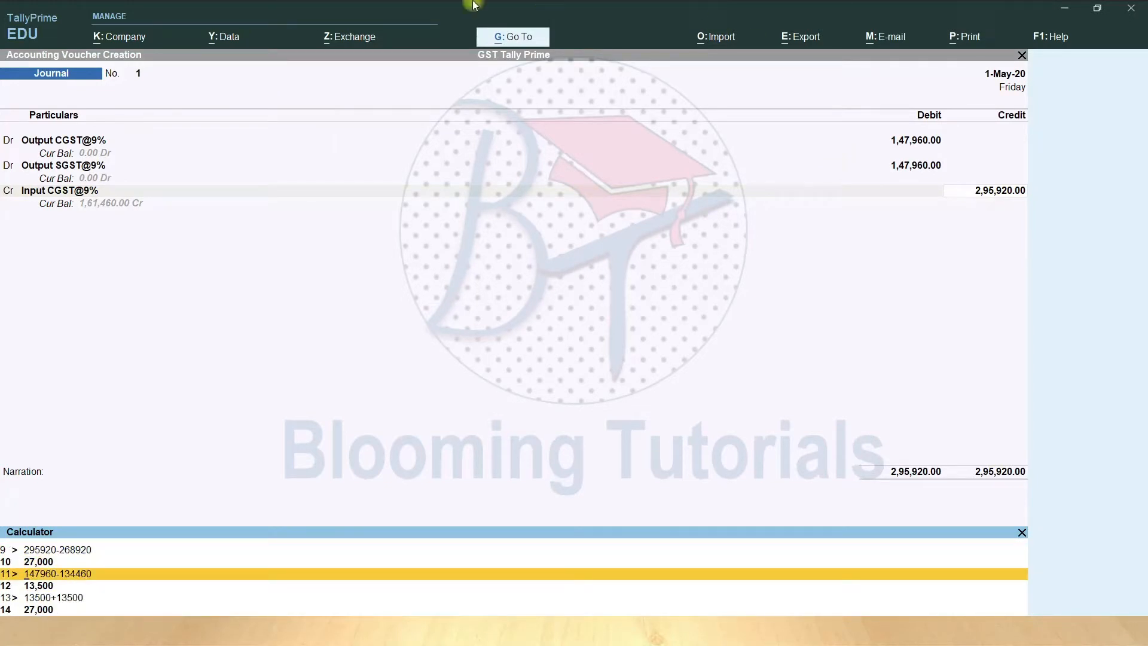
- Set the Input CGST@9% credit amount to 1,47,960
left_click(1005, 193)
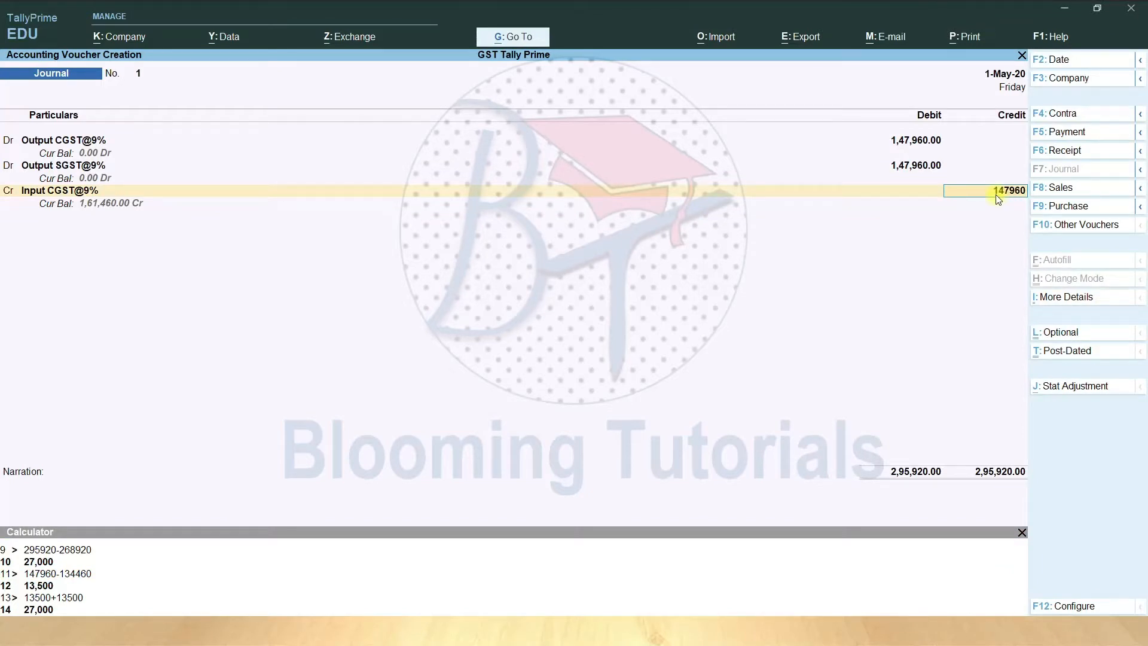
type("147960")
key("Return")
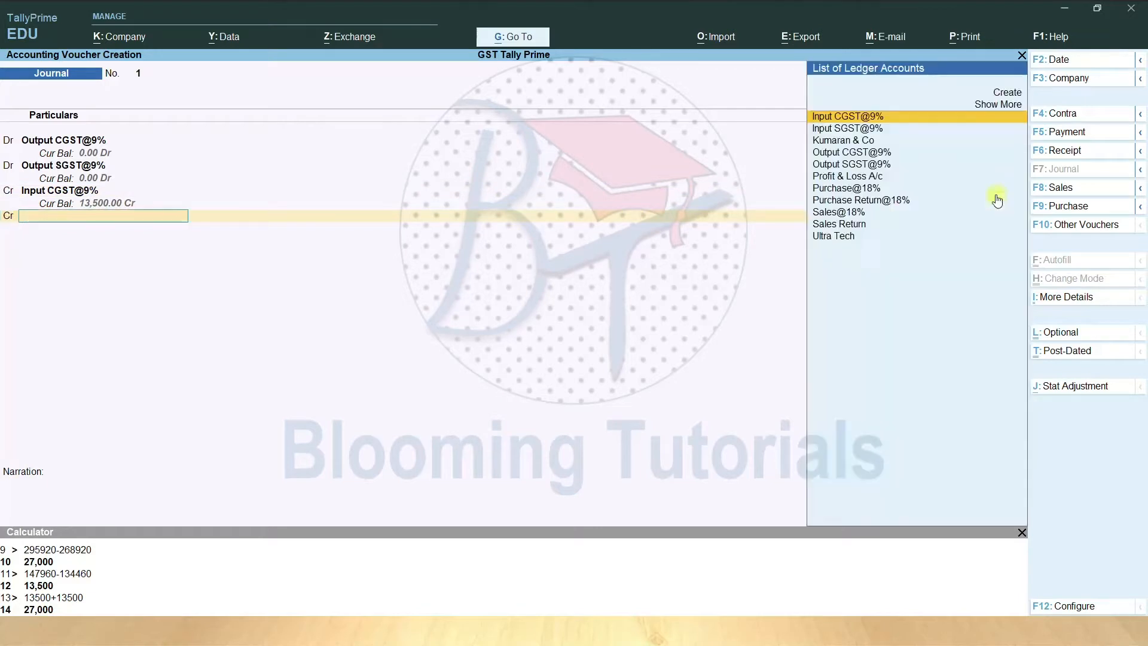
- Add a credit line for Input SGST@9% to the journal voucher
key("Down")
key("Down")
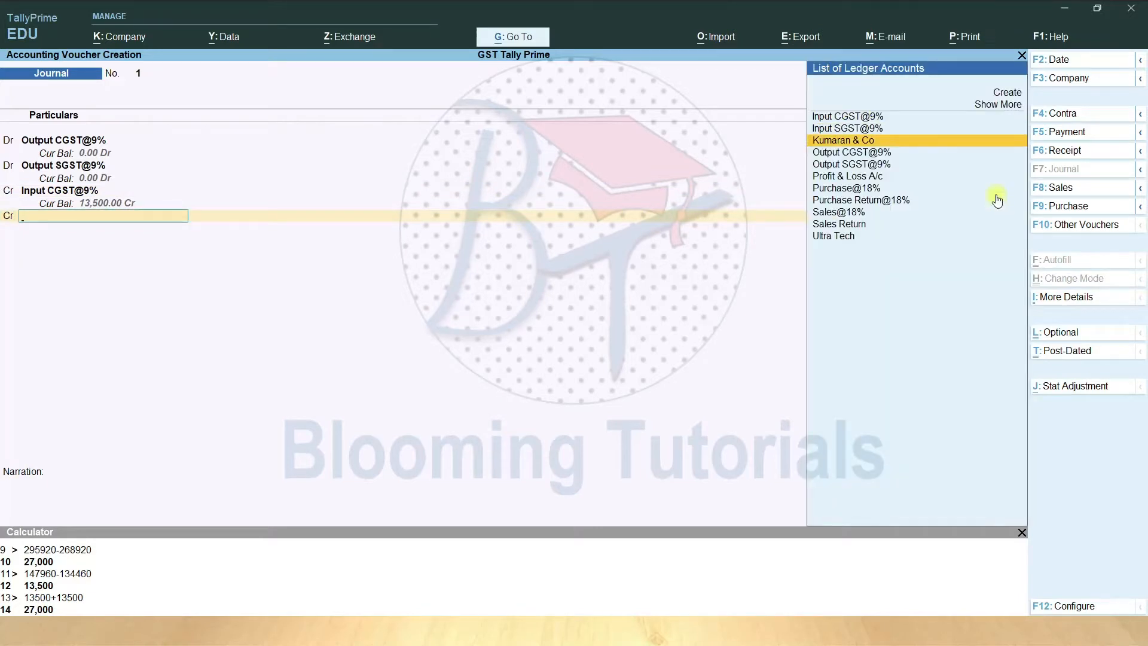
key("Up")
key("Return")
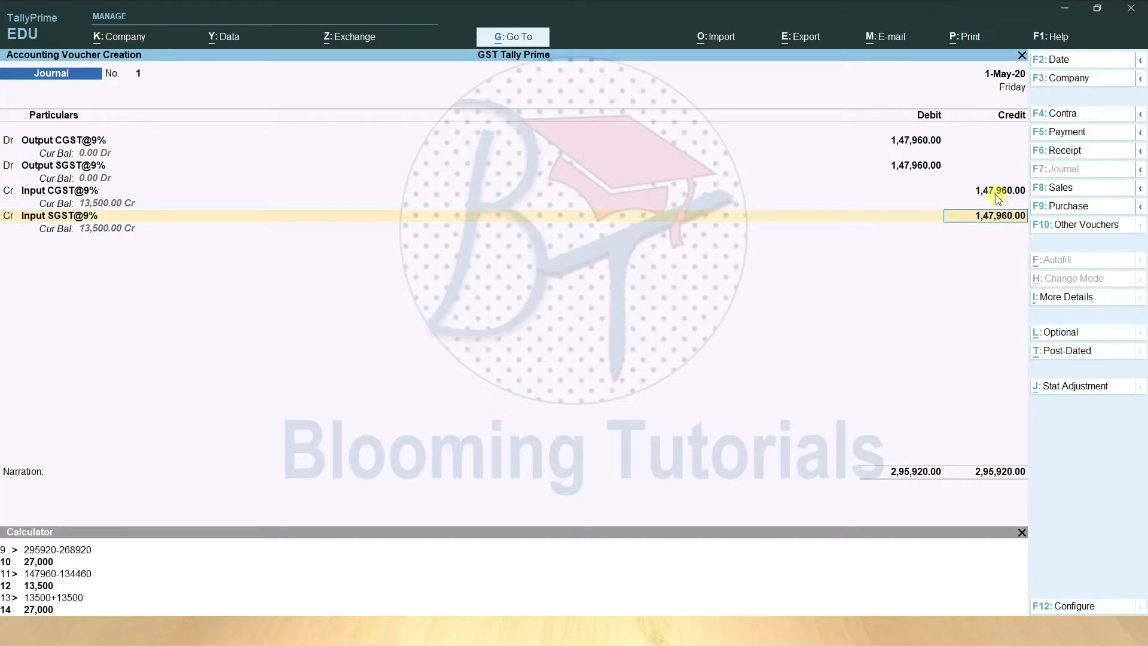
- Set the credit amounts of Input CGST@9% and Input SGST@9% to 1,34,460 each
key("BackSpace")
key("BackSpace")
key("BackSpace")
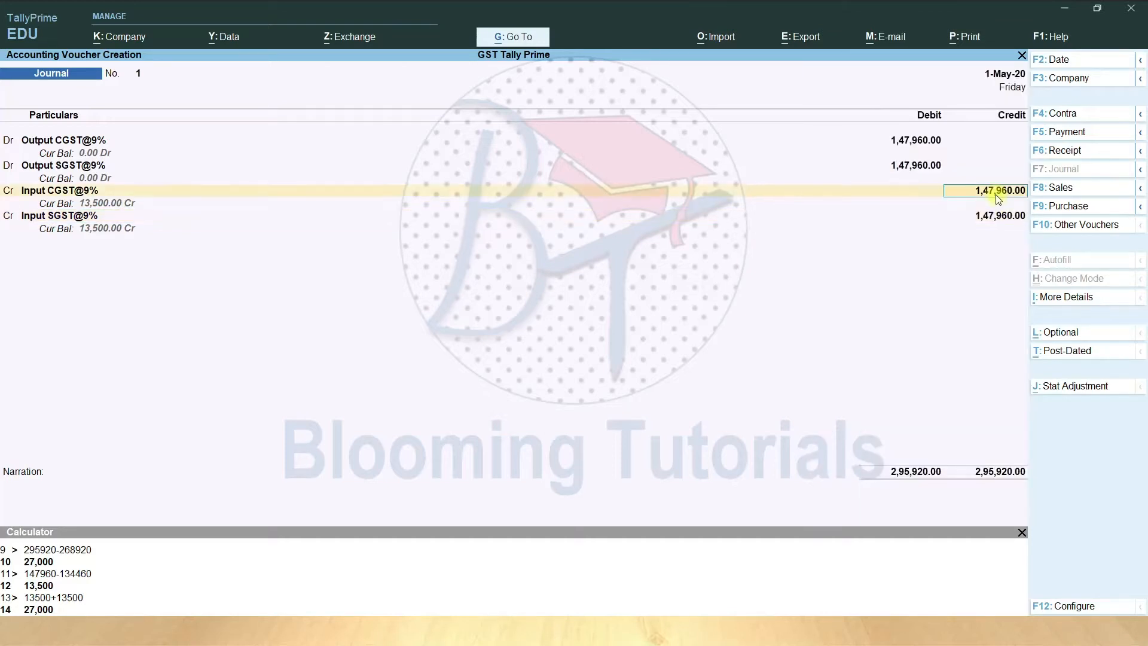
type("134460")
key("Return")
key("Return")
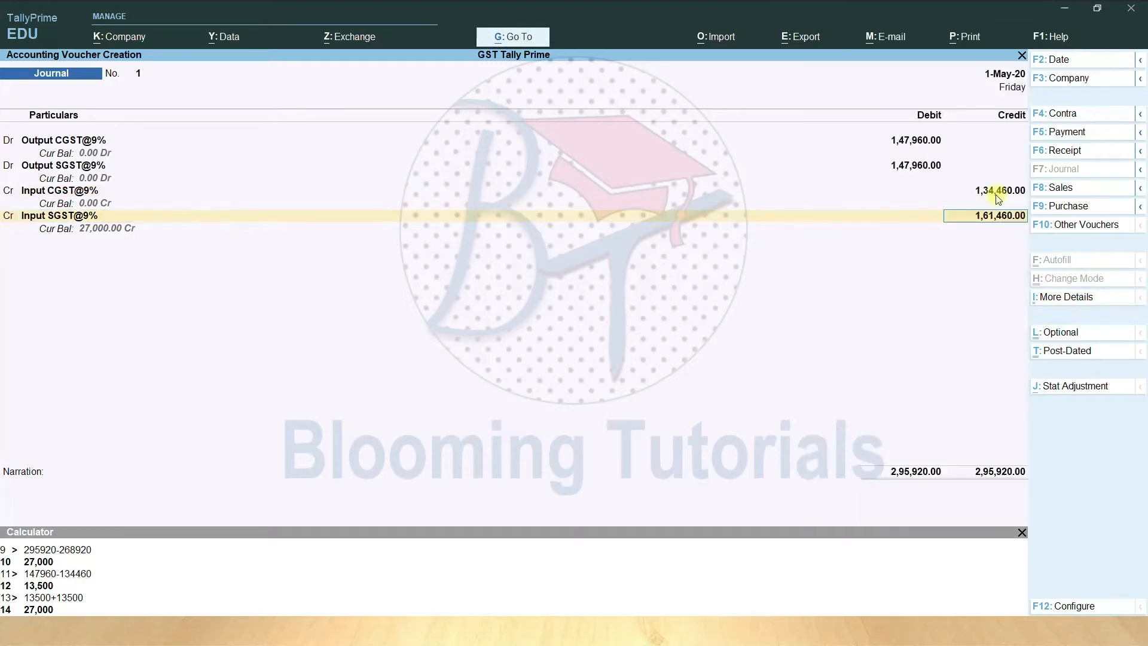
type("1,3")
type("4,460")
key("Return")
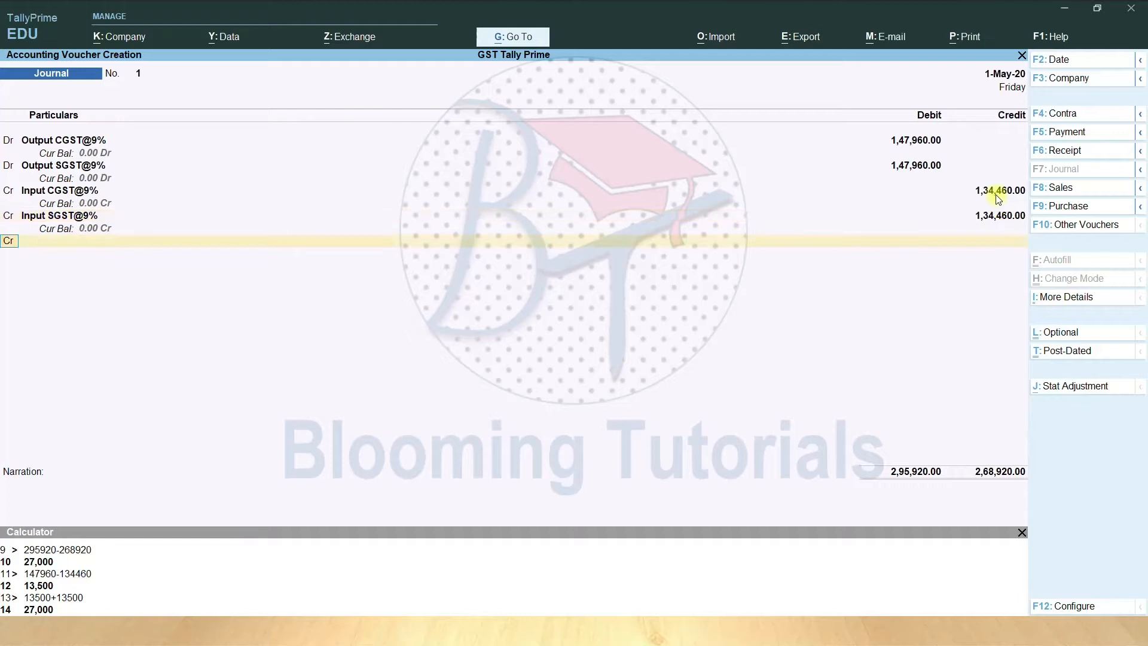
- Create a GST Payable ledger under Current Liabilities for the next credit line of the journal voucher
key("Return")
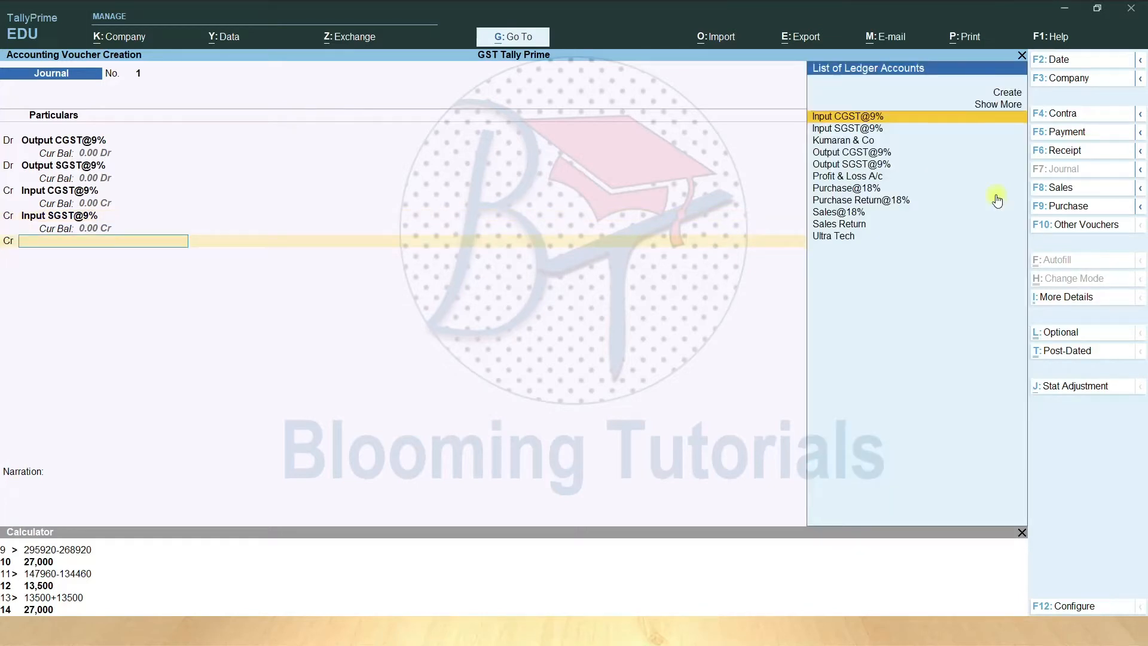
key("alt+c")
type("GST Payab")
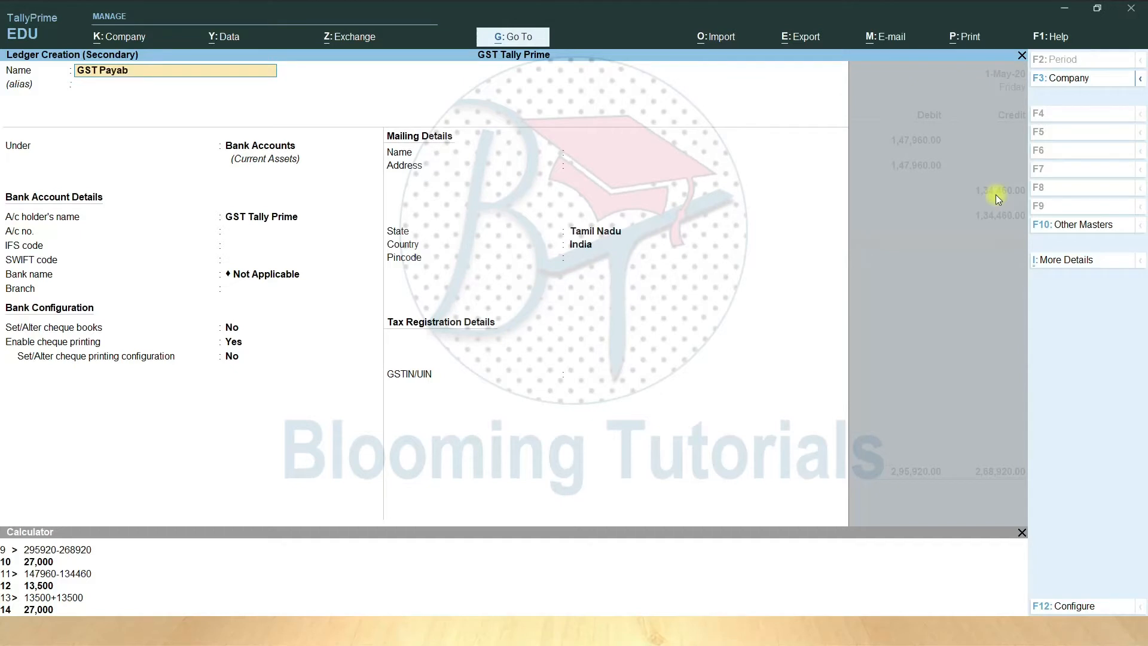
type("le")
key("Return")
key("Return")
type("Cur")
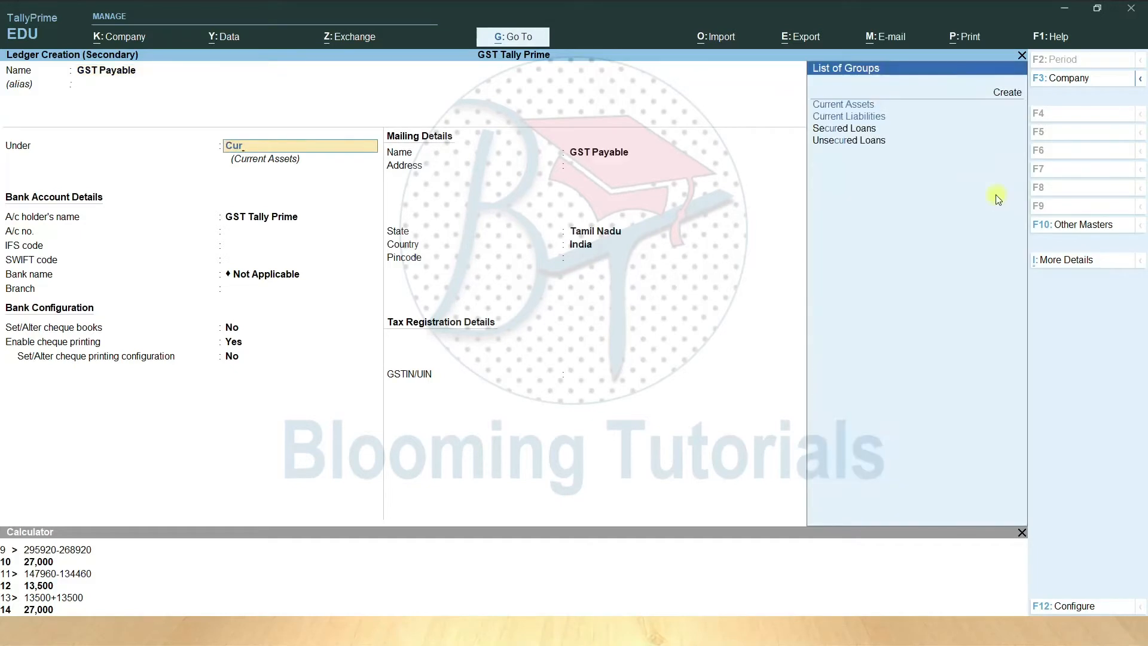
key("Down")
key("Return")
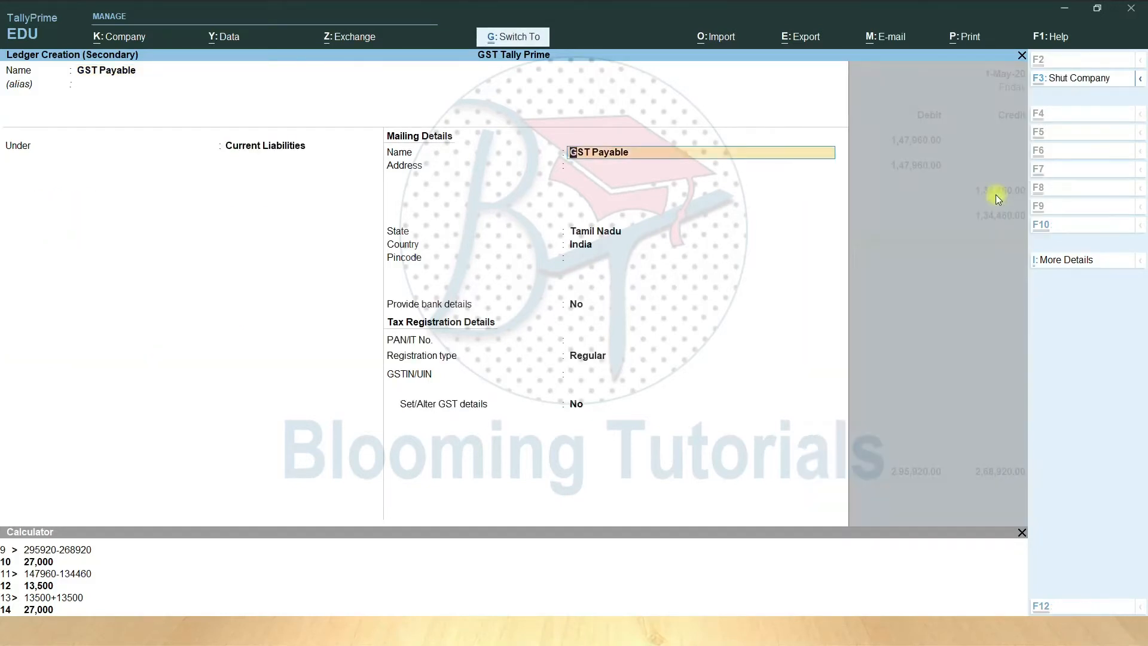
key("ctrl+a")
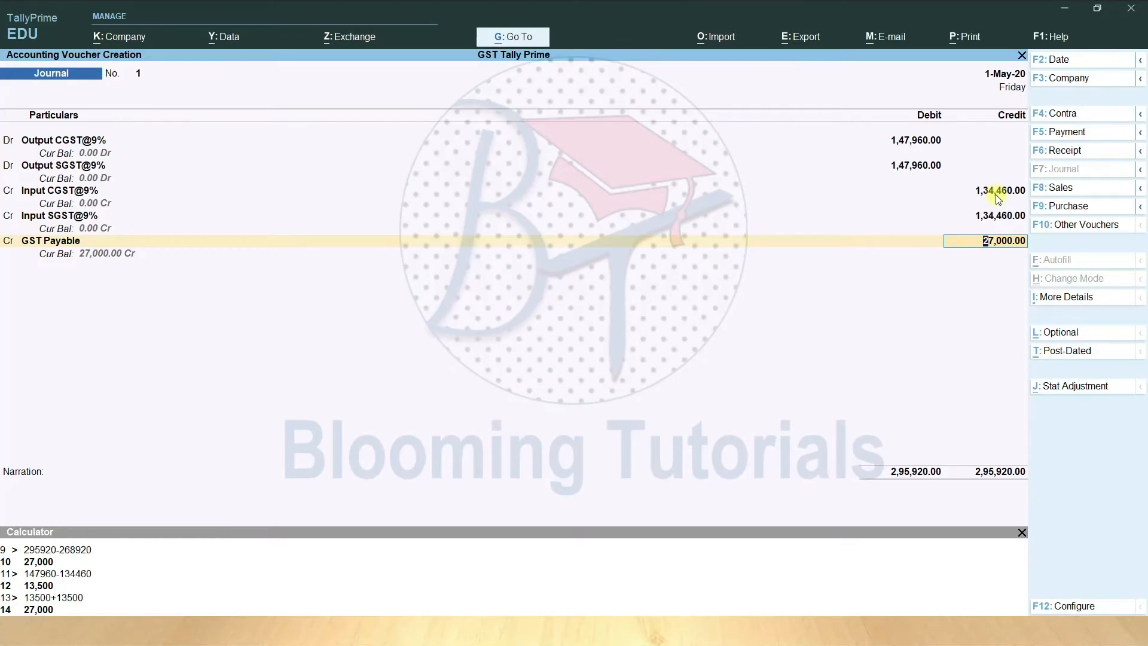
- Credit GST Payable with 27,000, save the journal voucher and leave voucher entry
key("Return")
key("Return")
key("Return")
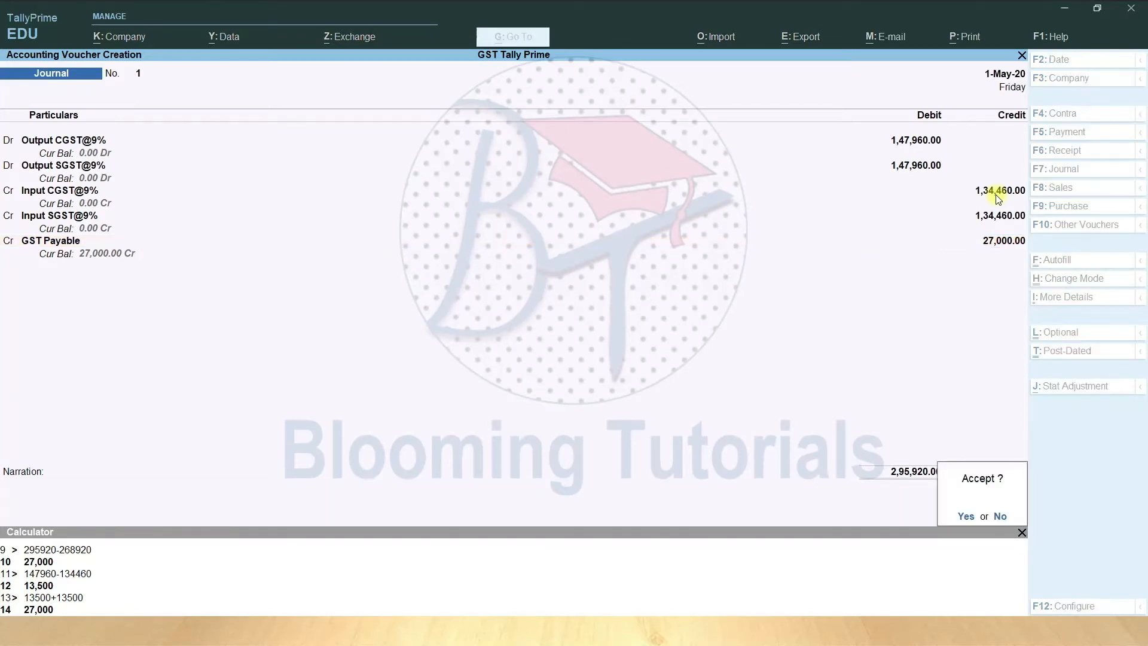
key("Return")
key("Escape")
key("Return")
- Examine GST Payable under Current Liabilities in the detailed Balance Sheet and close the report
key("Down")
key("Down")
key("Down")
key("Return")
key("alt+F5")
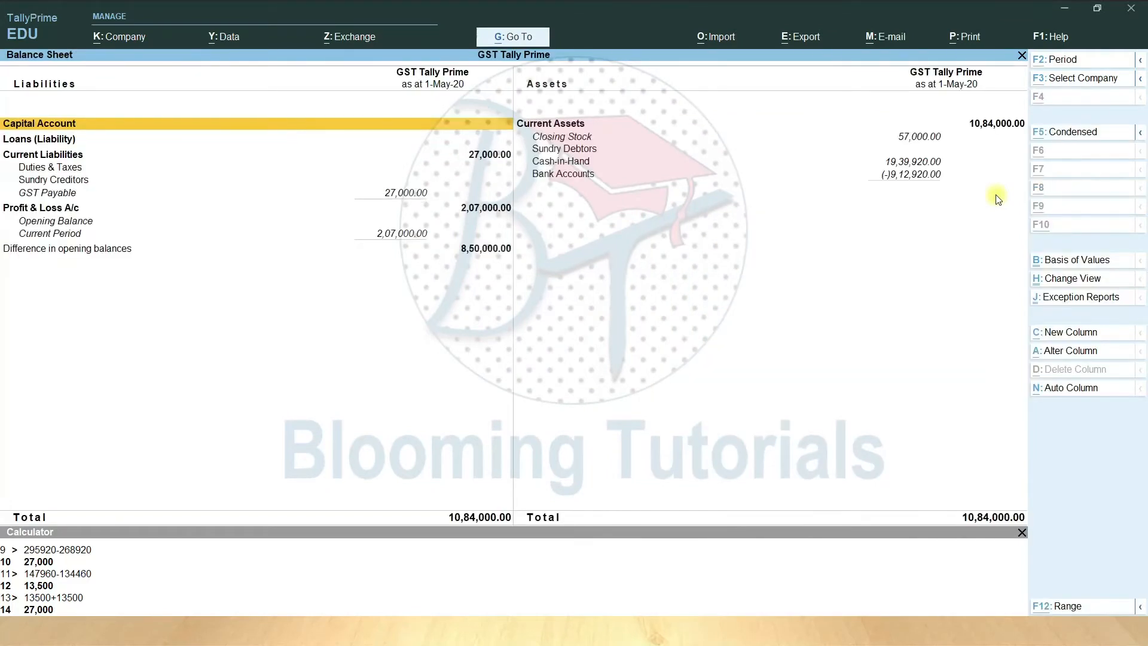
key("Down")
key("Down")
key("Down")
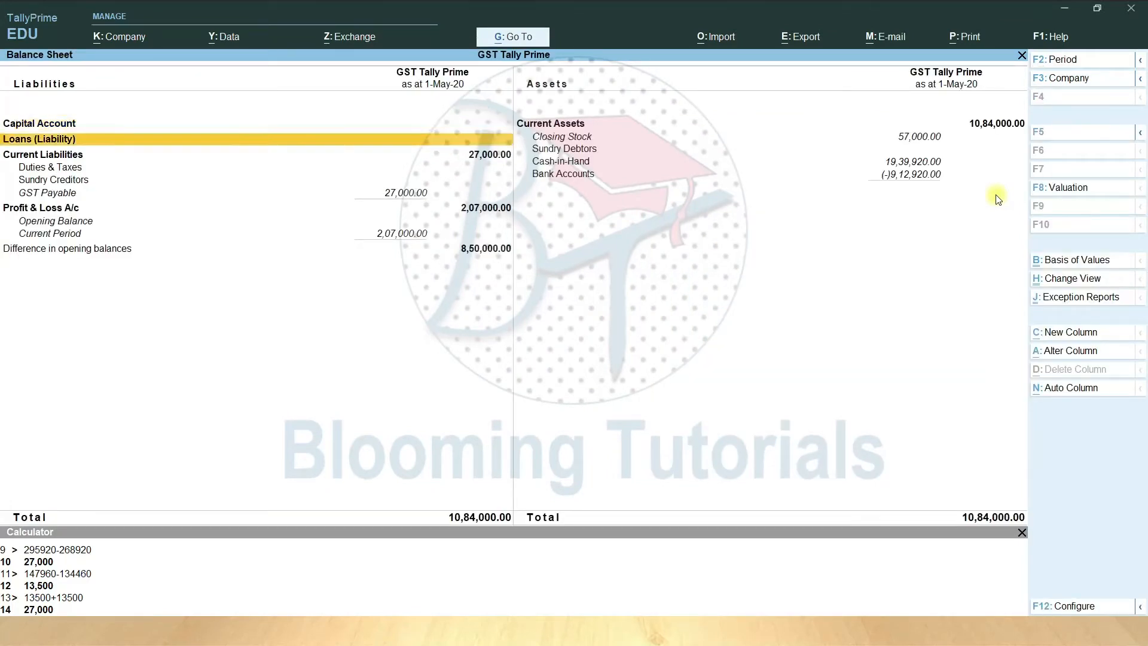
key("Down")
key("Down")
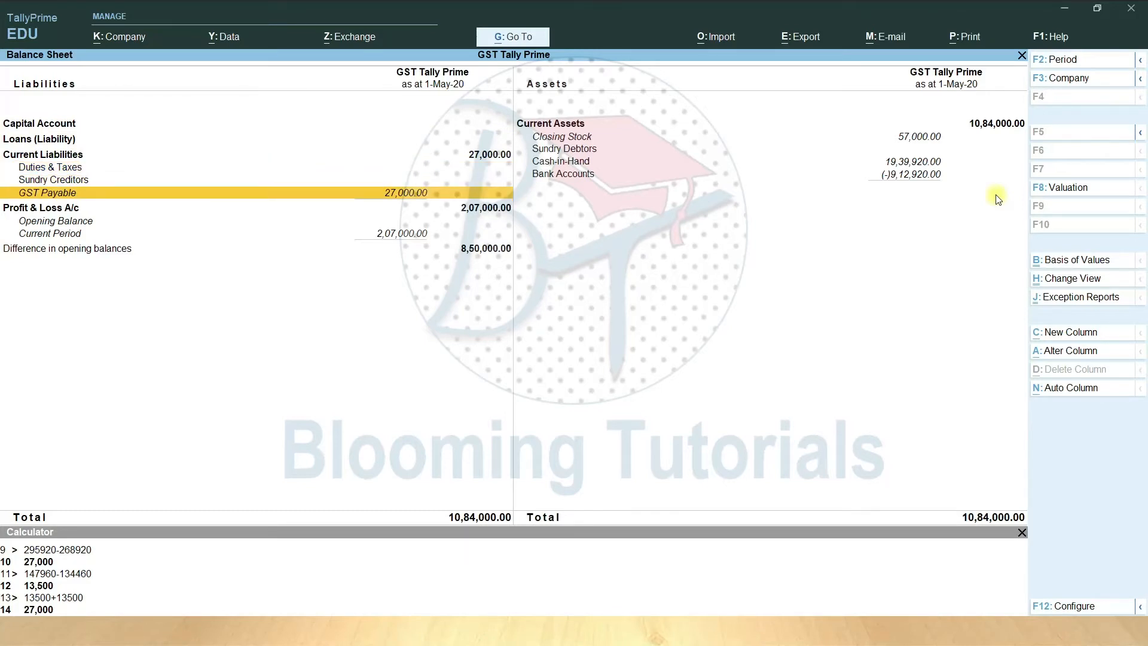
key("Escape")
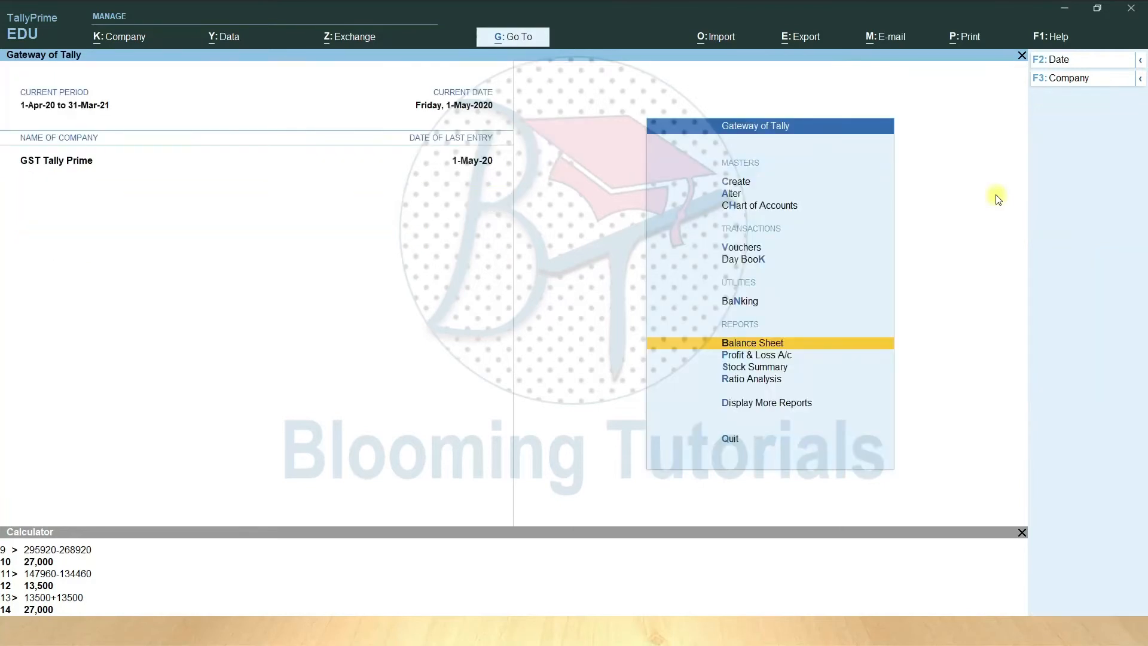
- Start a payment voucher with Hdfc as the paying account
key("v")
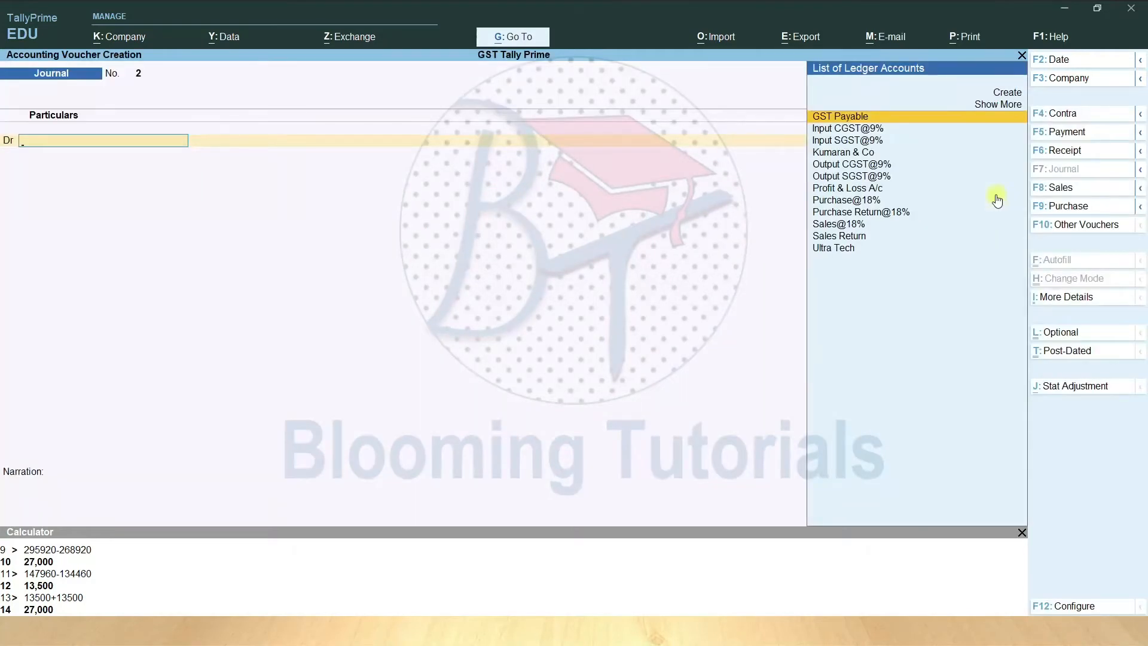
key("F5")
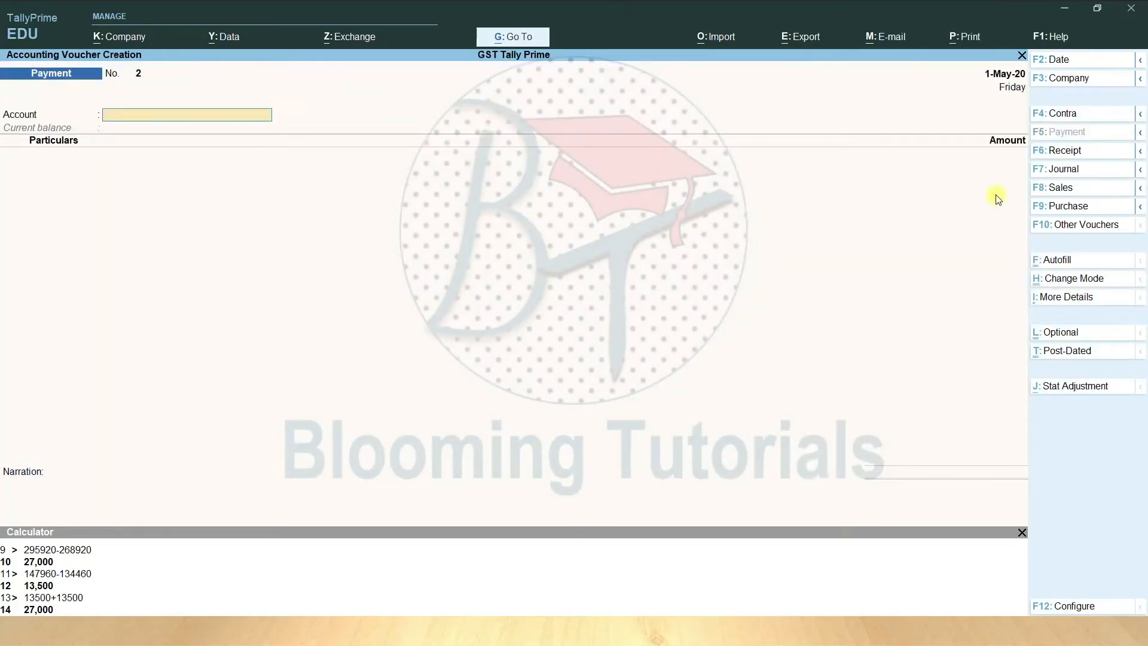
type("h")
key("Return")
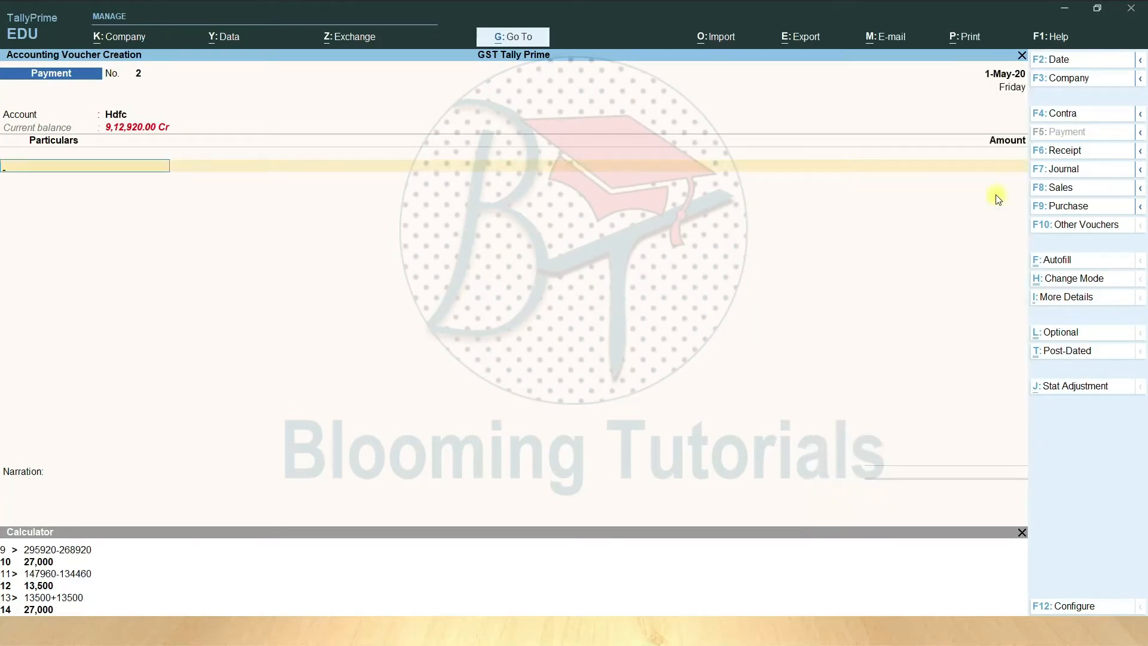
- Add GST Payable to the payment voucher with an amount of 27,000
key("Down")
key("Down")
key("Down")
key("Down")
key("Up")
key("Return")
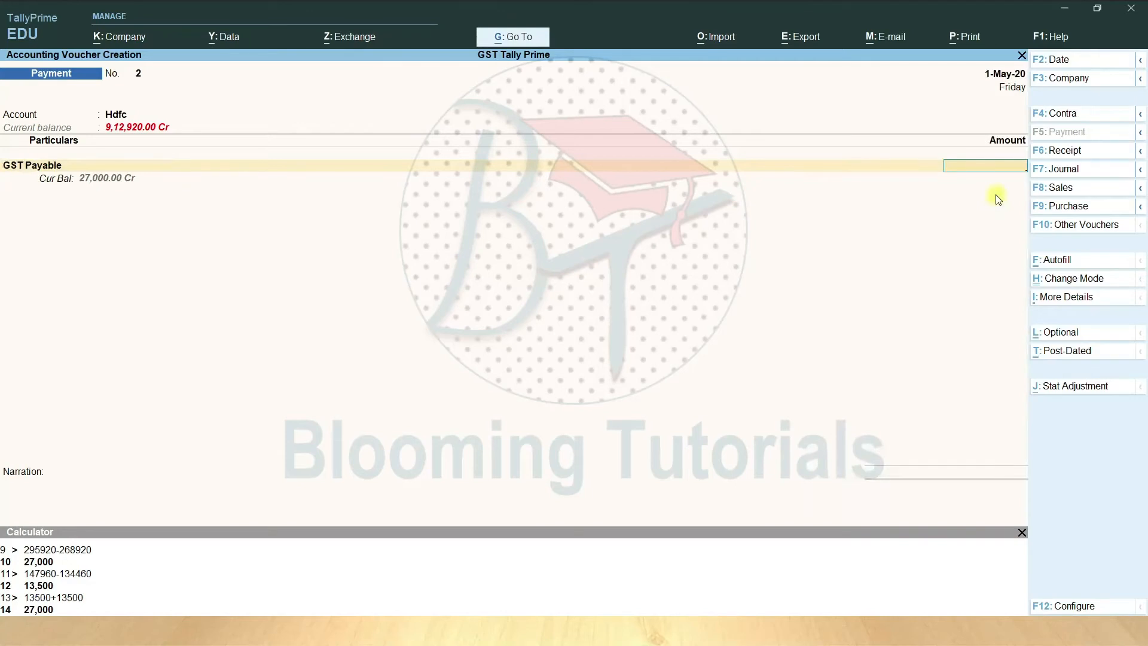
type("27000")
key("Return")
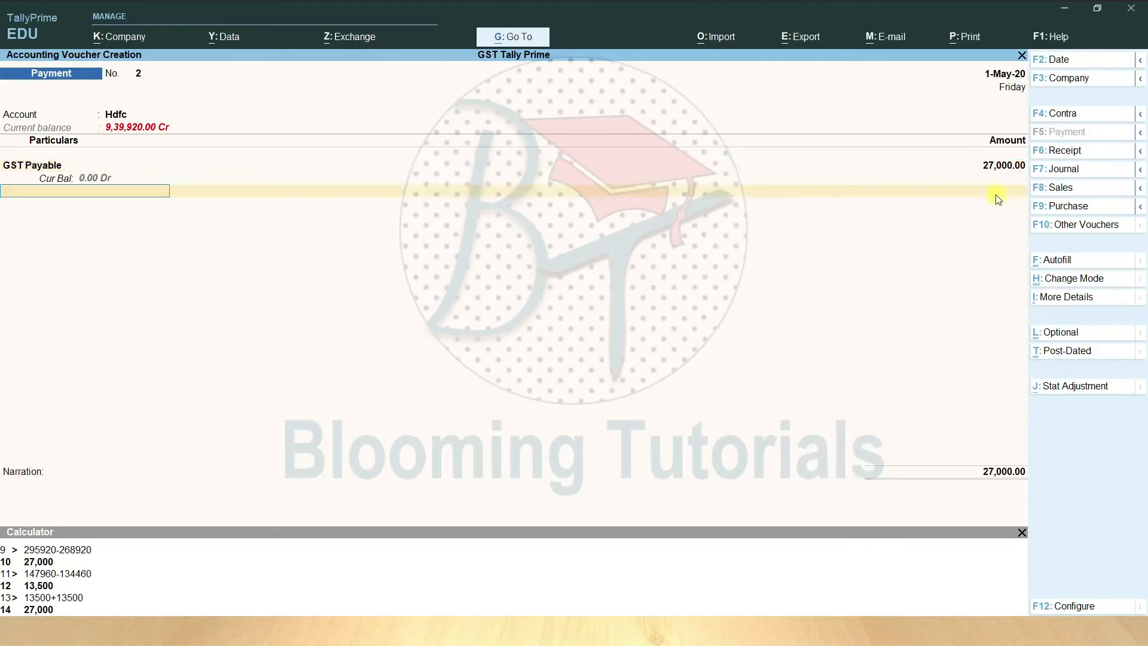
- Allocate the Hdfc payment as a cheque with instrument number 852369 and save the payment voucher
key("Return")
key("Return")
key("Return")
key("Return")
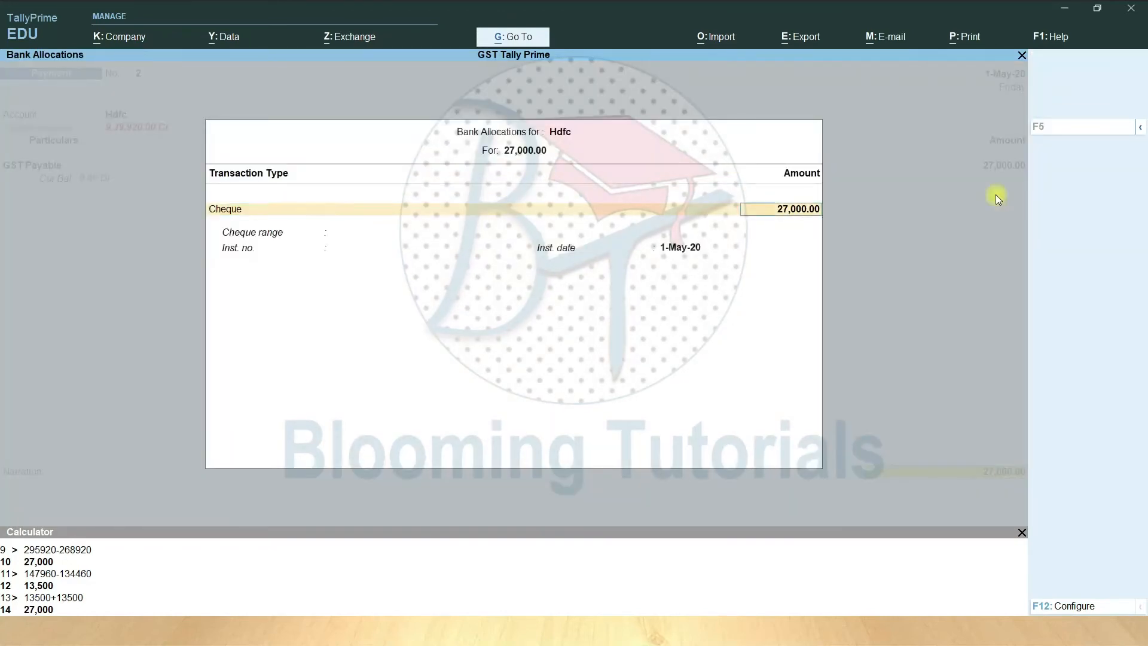
type("852369")
key("Return")
key("Return")
key("Return")
key("Return")
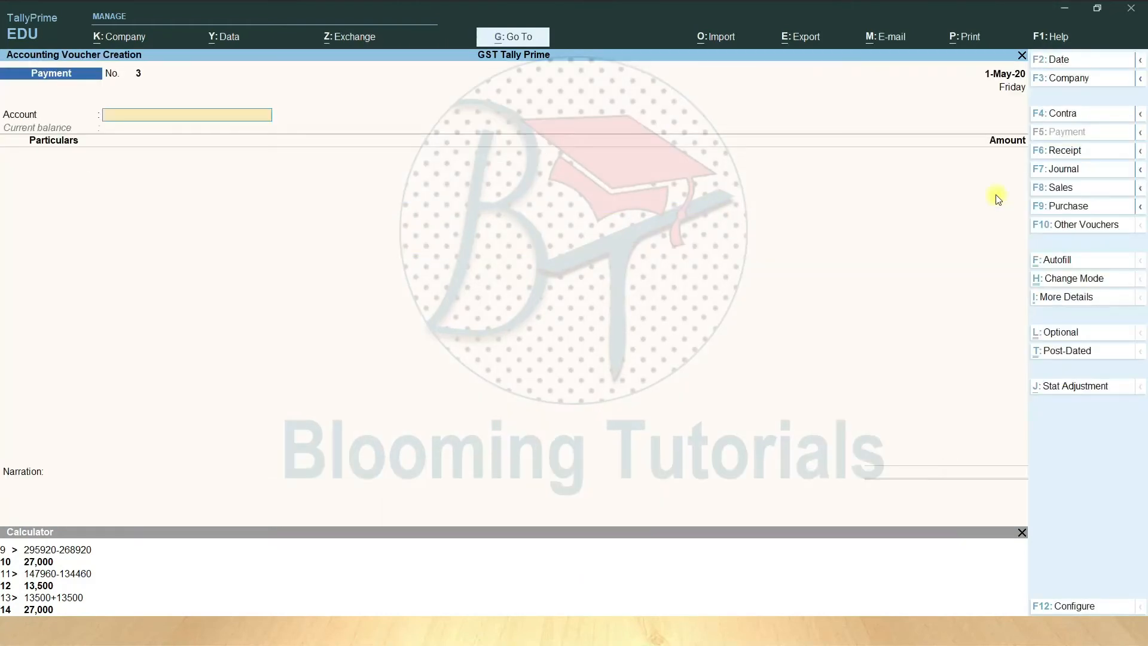
- Close the calculator and leave the new payment voucher
left_click(1021, 533)
key("Escape")
key("y")
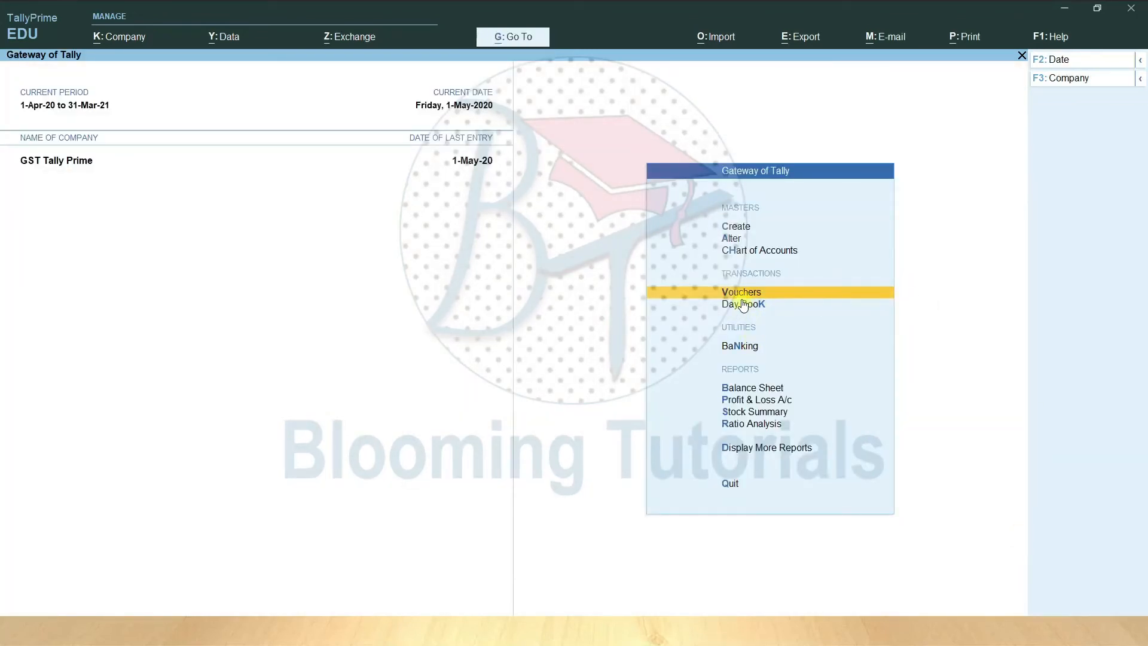
- Open the Balance Sheet in detailed view and examine Duties & Taxes and GST Payable under Current Liabilities
left_click(750, 388)
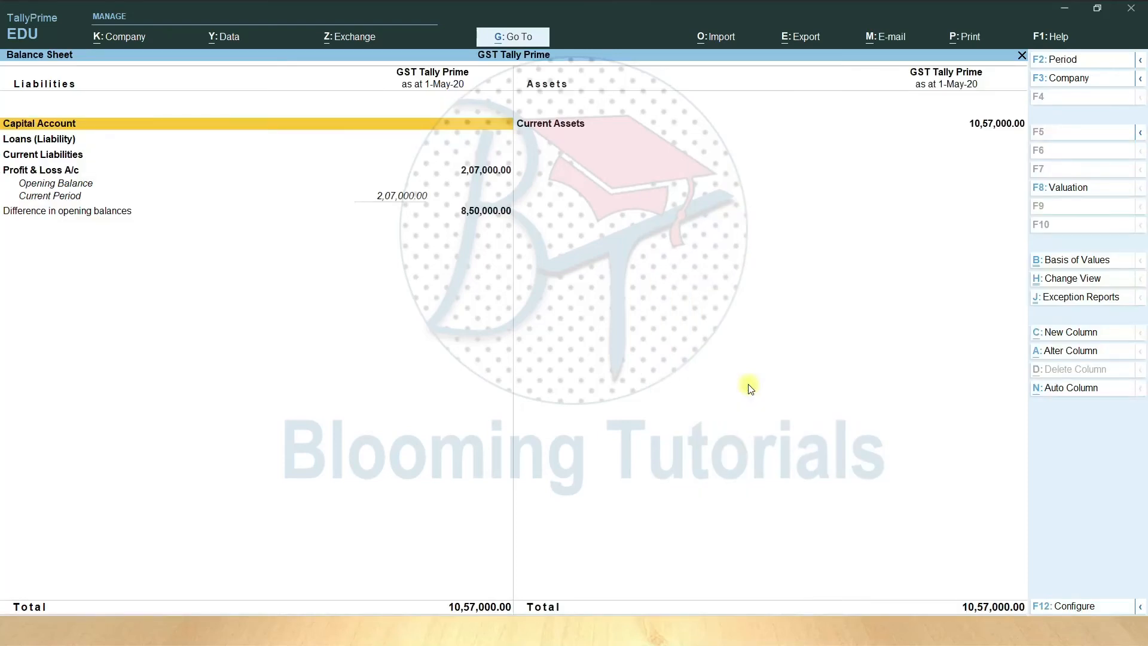
key("alt+F5")
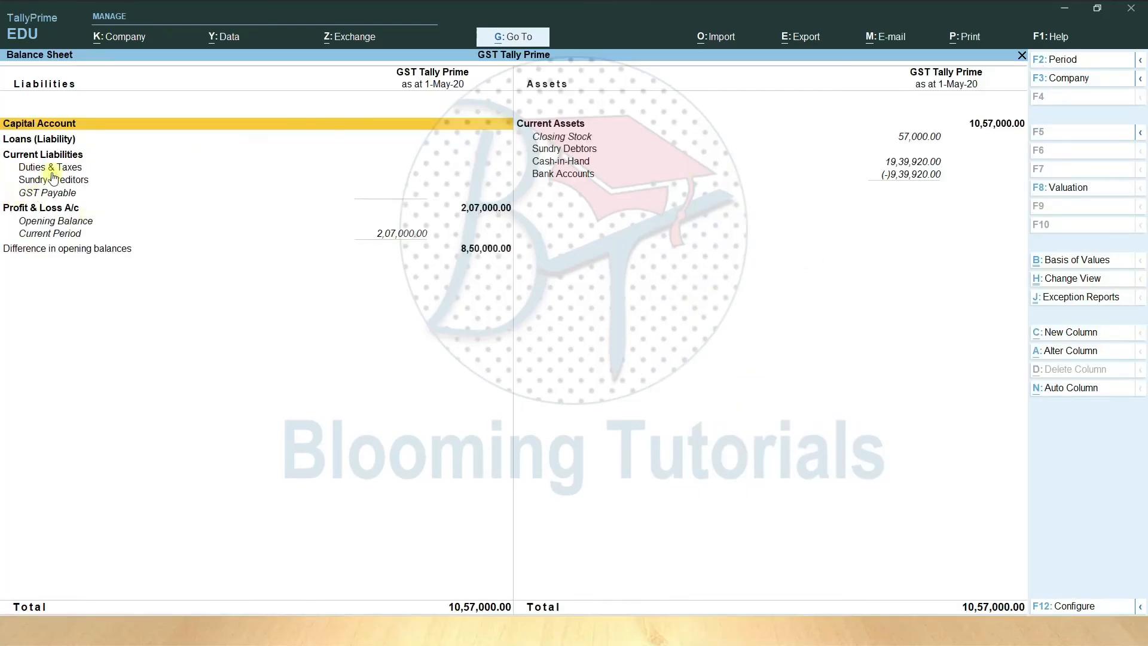
left_click(54, 167)
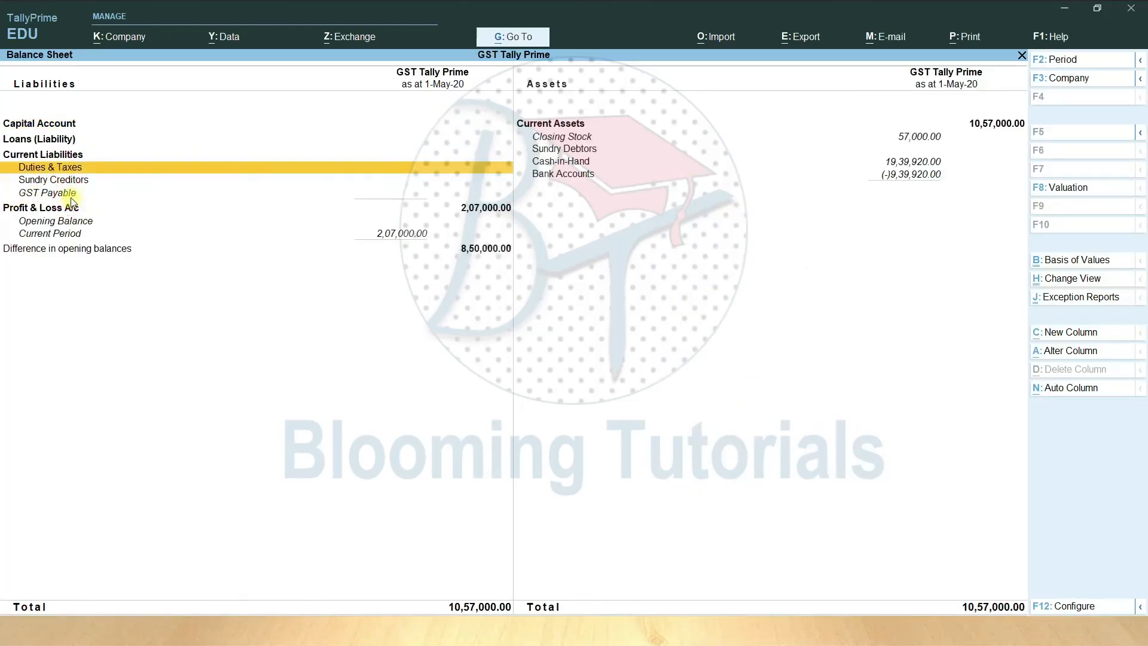
left_click(71, 198)
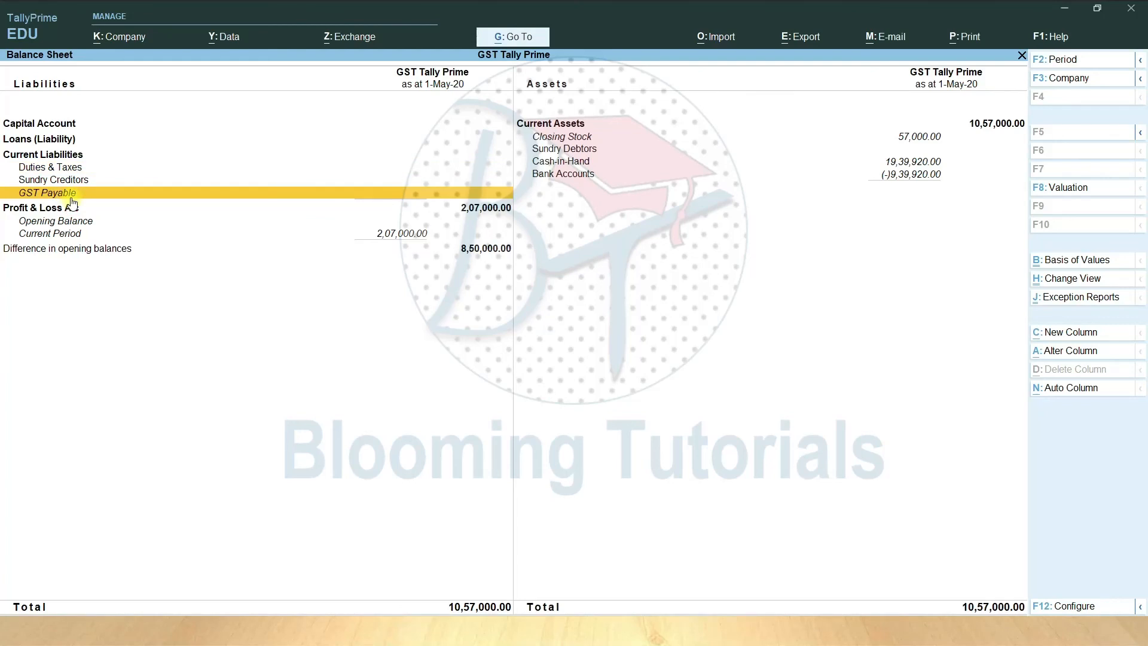